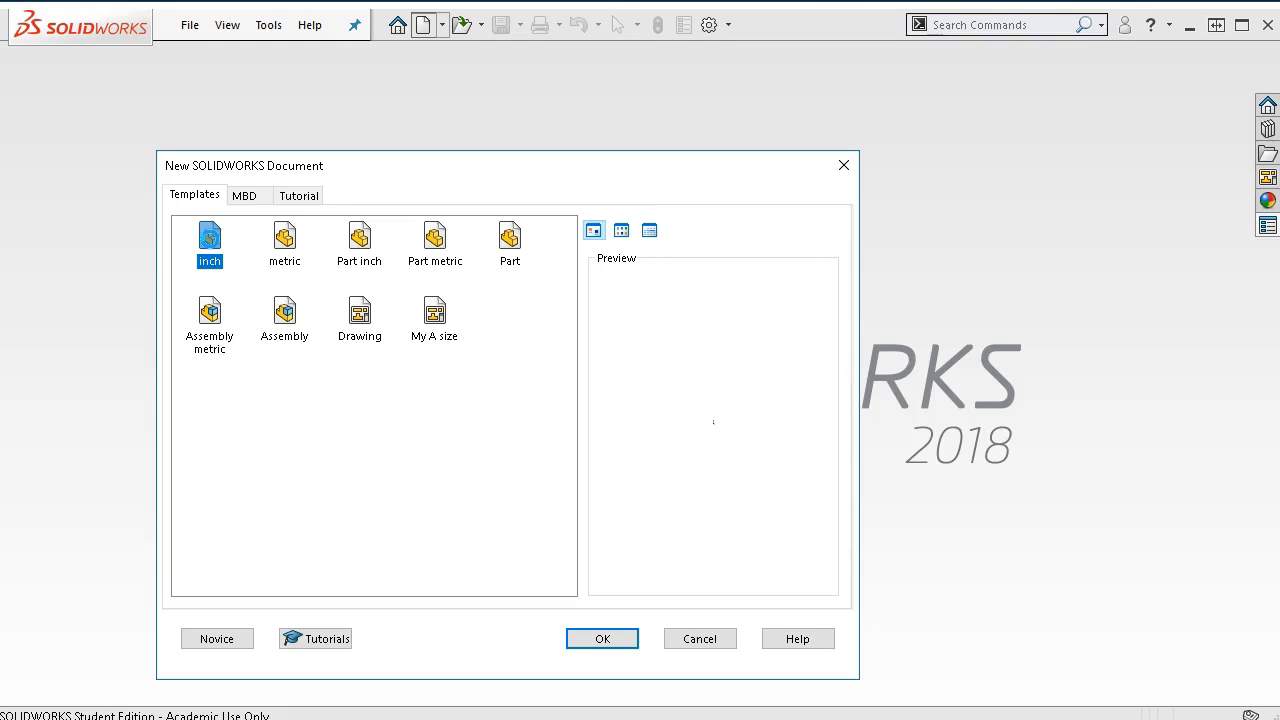
Create a new part from the inch template and highlight the Front, Top and Right planes one after another
{"action": "double_click", "coordinate": [212, 245]}
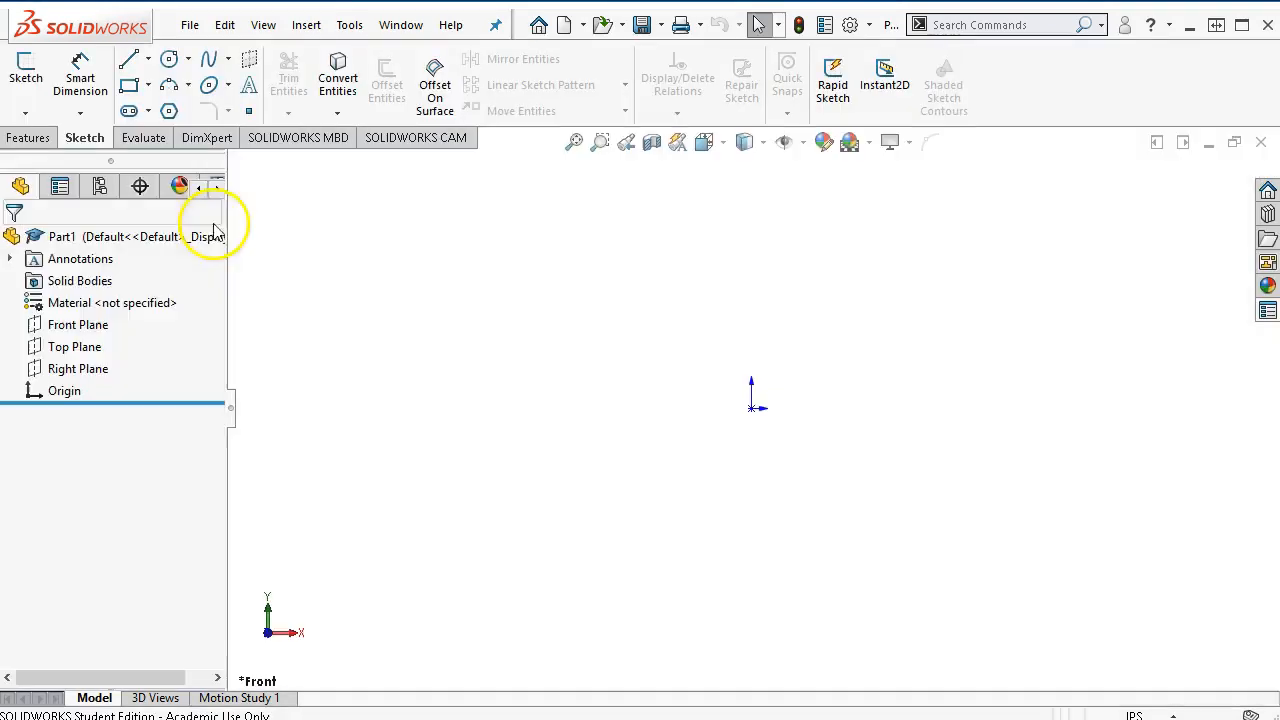
{"action": "left_click", "coordinate": [99, 333]}
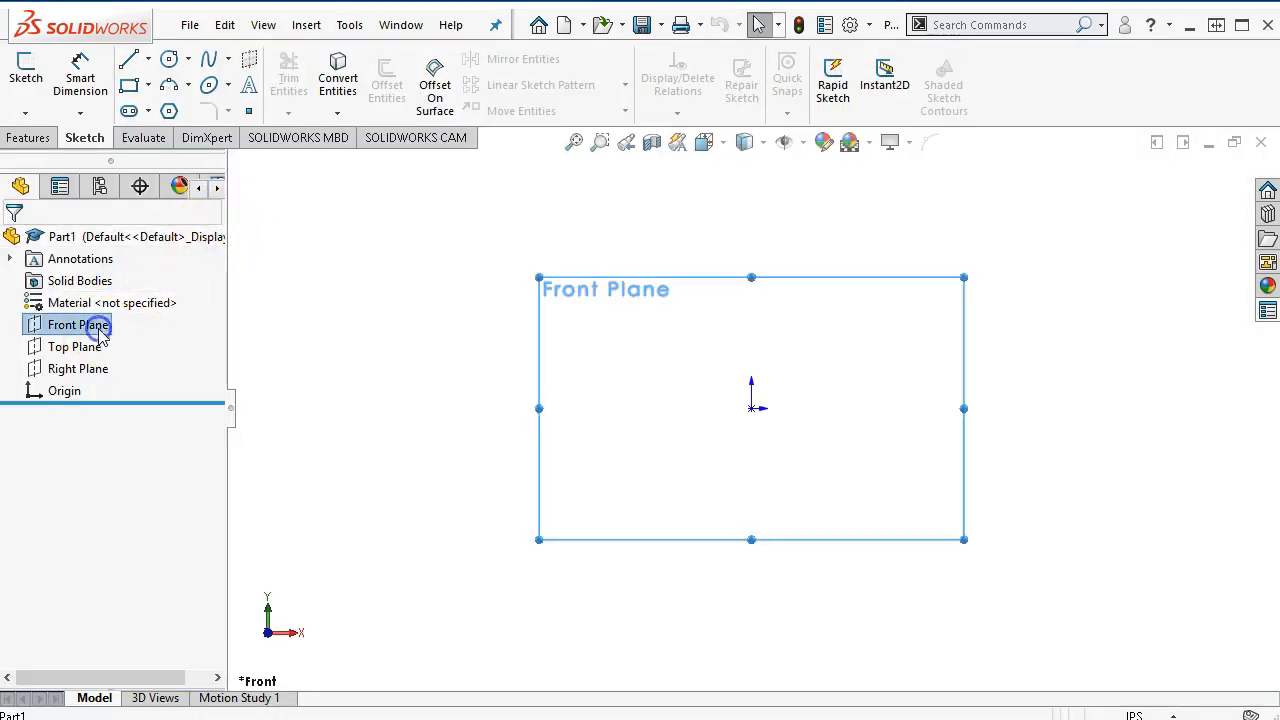
{"action": "left_click", "coordinate": [76, 346]}
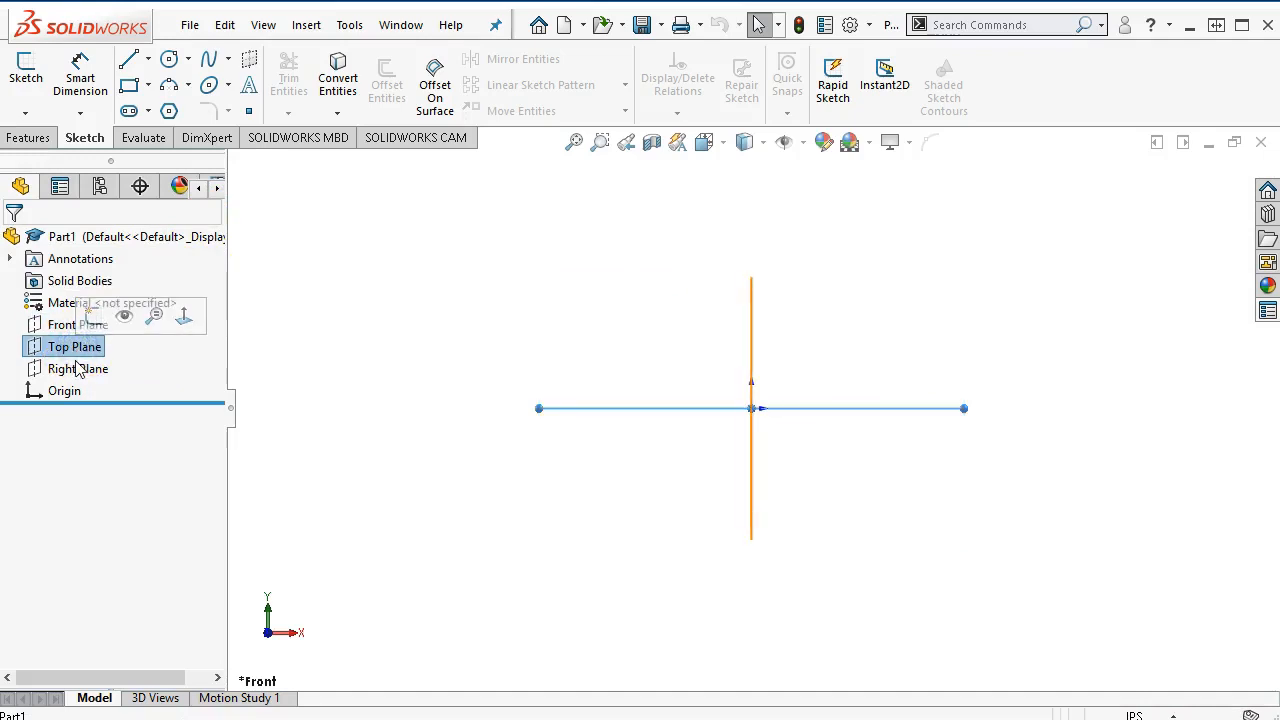
{"action": "left_click", "coordinate": [79, 371]}
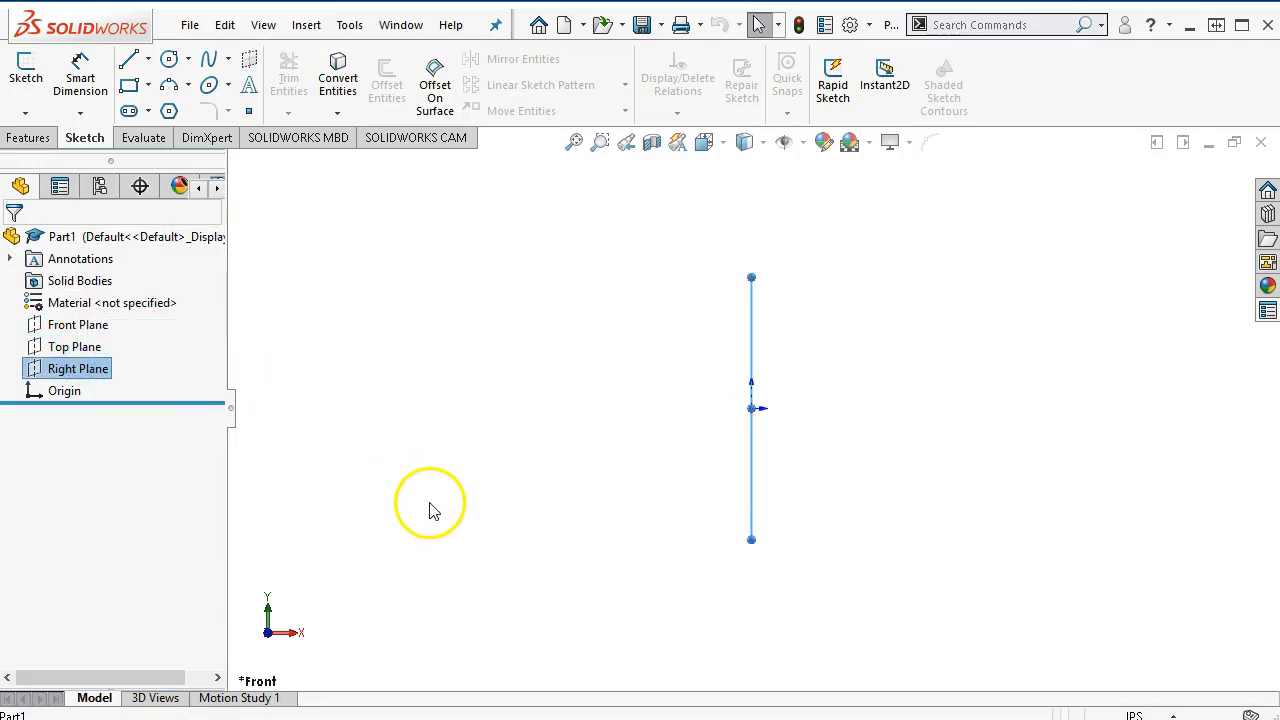
Make the Front, Top and Right planes visible in the graphics area, viewed at an angle in 3D
{"action": "key", "text": "ctrl+7"}
{"action": "left_click", "coordinate": [50, 392]}
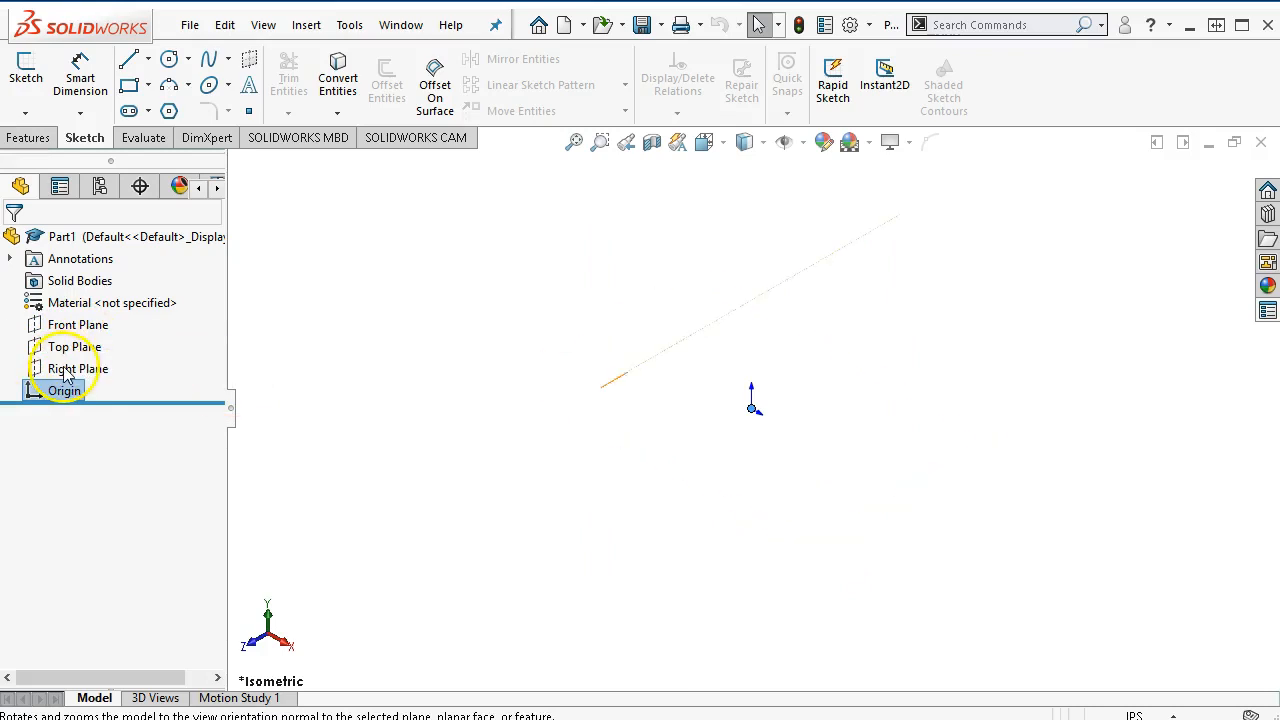
{"action": "left_click", "coordinate": [70, 369]}
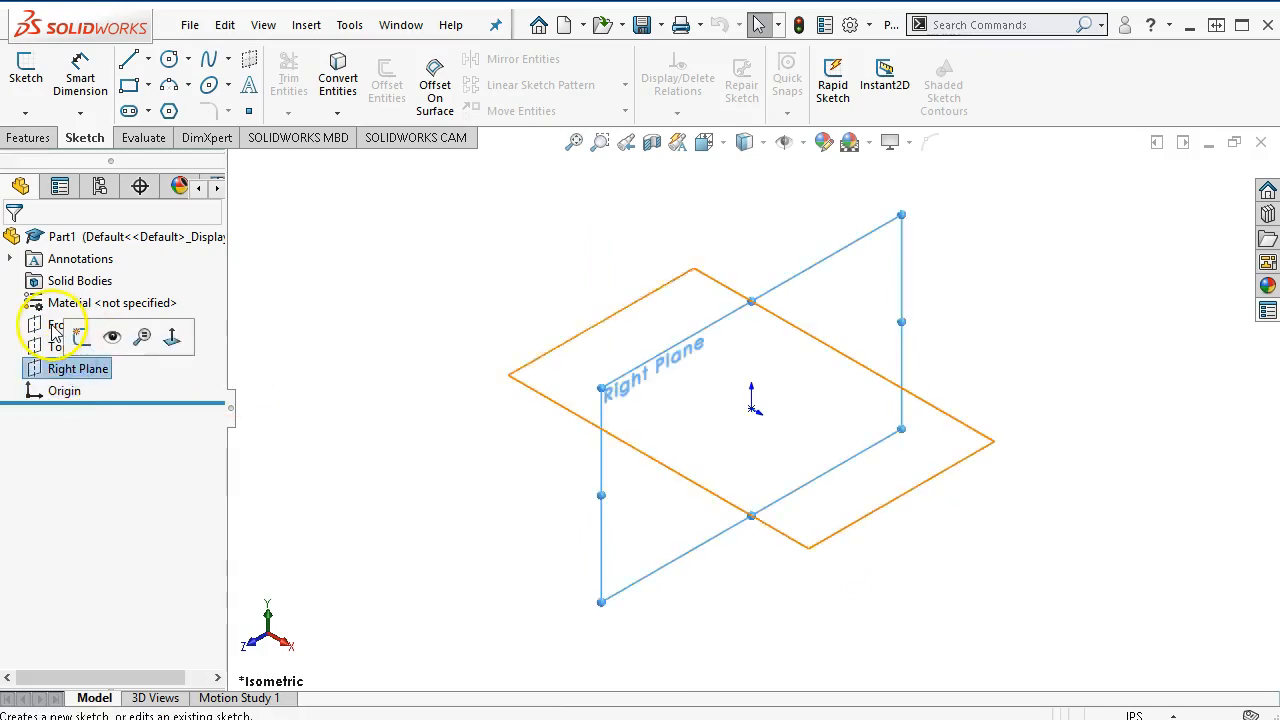
{"action": "left_click", "coordinate": [55, 330]}
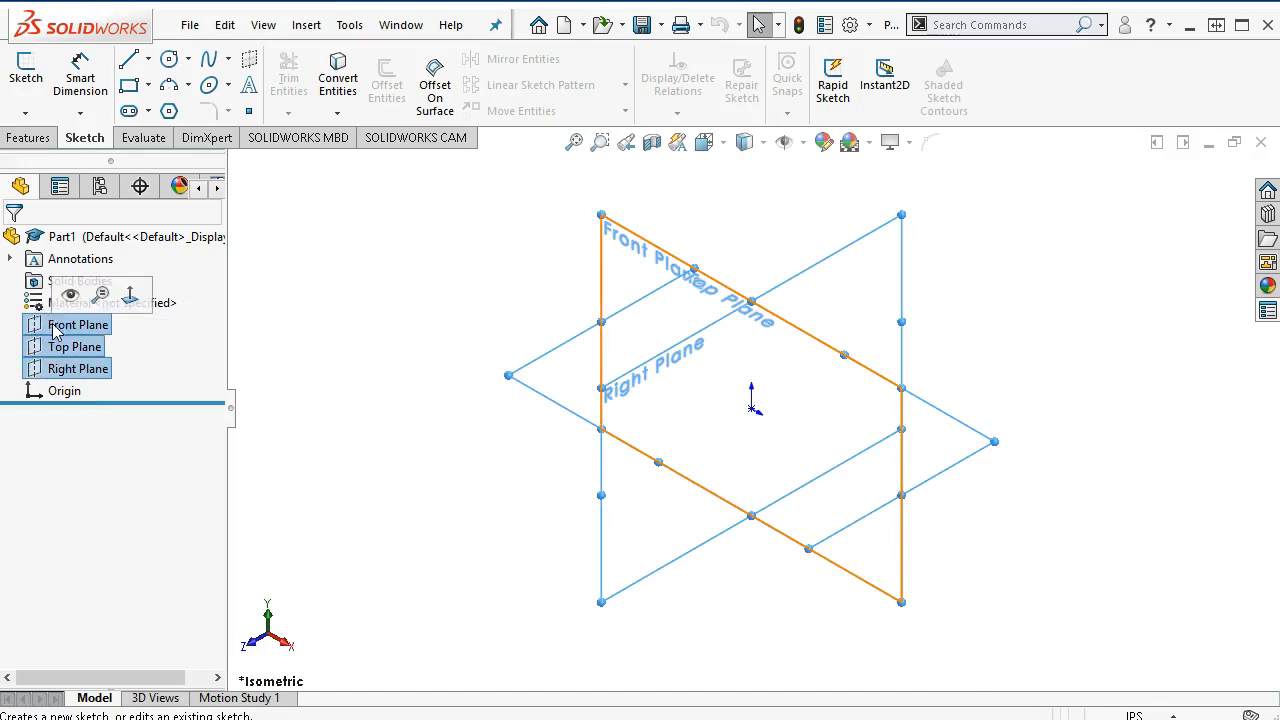
{"action": "right_click", "coordinate": [58, 360]}
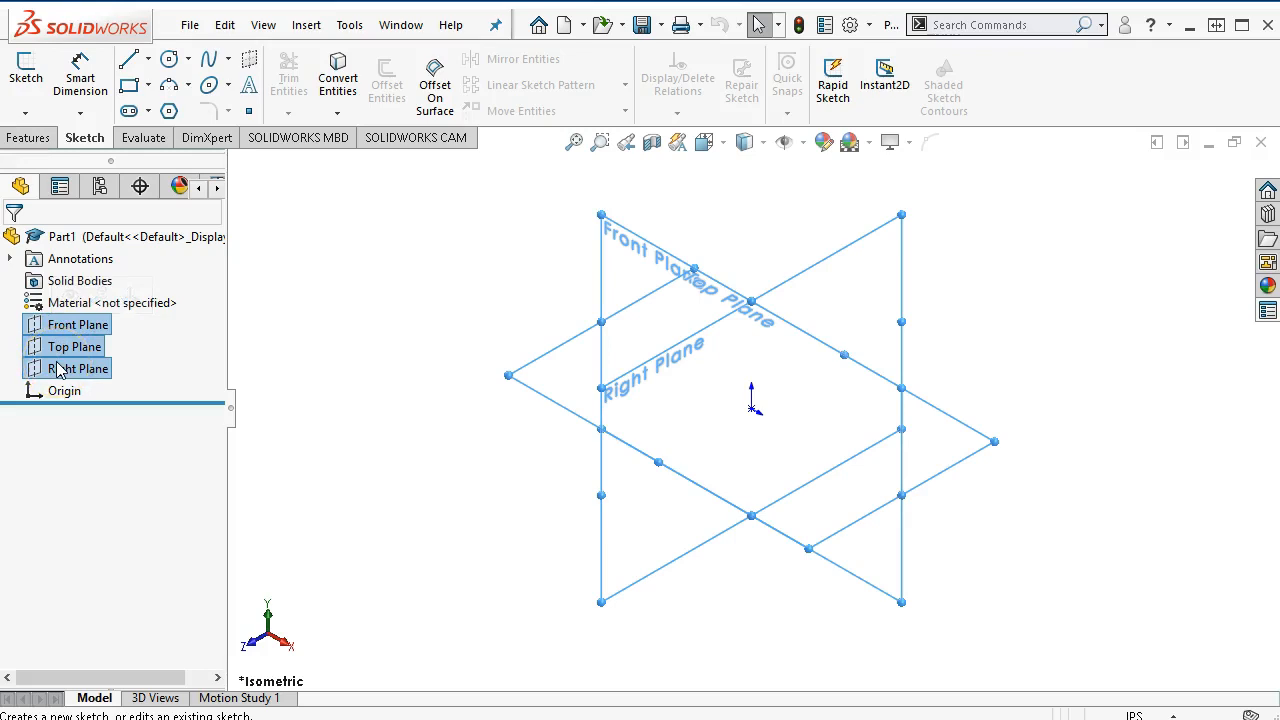
{"action": "right_click", "coordinate": [58, 368]}
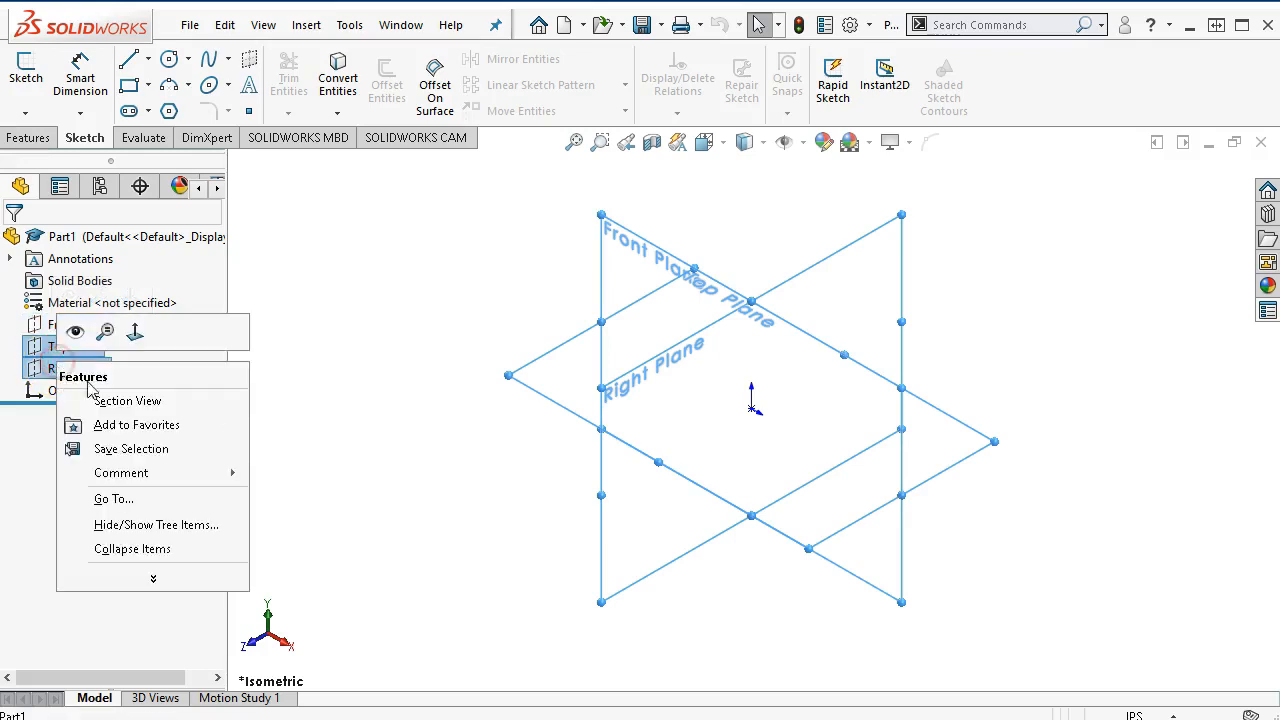
{"action": "left_click", "coordinate": [78, 328], "text": "ctrl"}
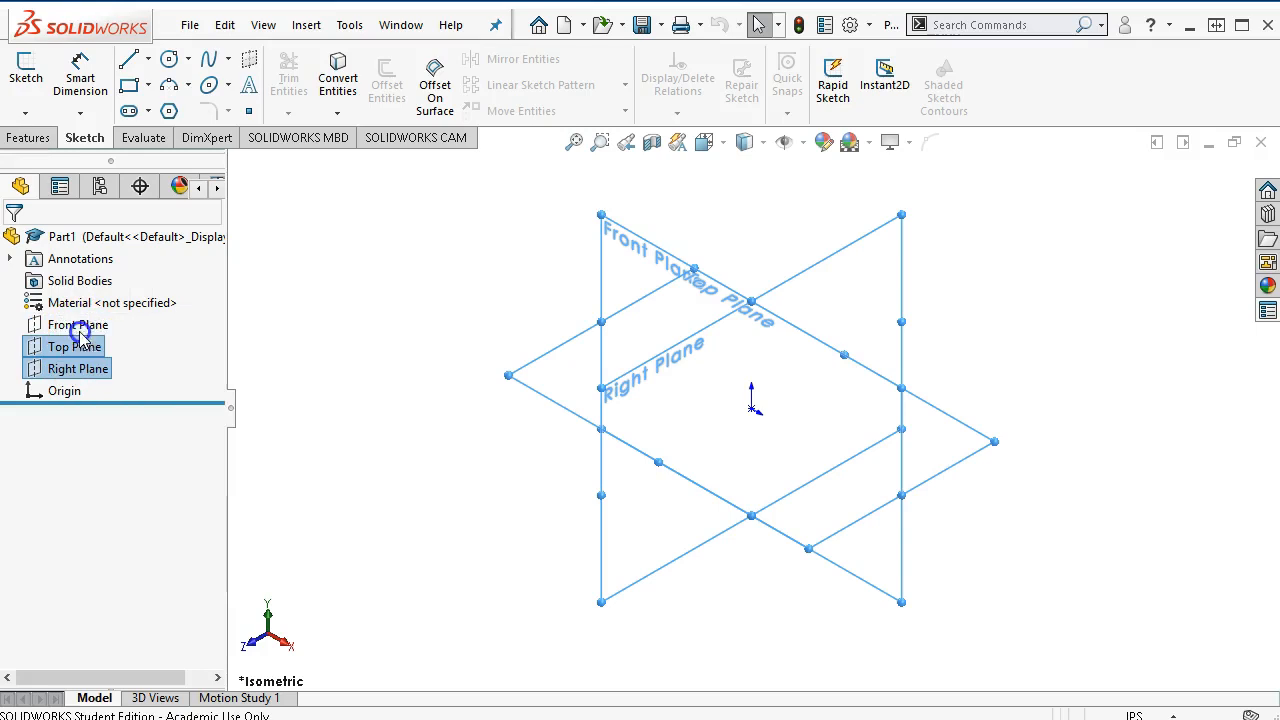
{"action": "left_click", "coordinate": [442, 422]}
{"action": "middle_click_drag", "start_coordinate": [443, 420], "coordinate": [486, 449]}
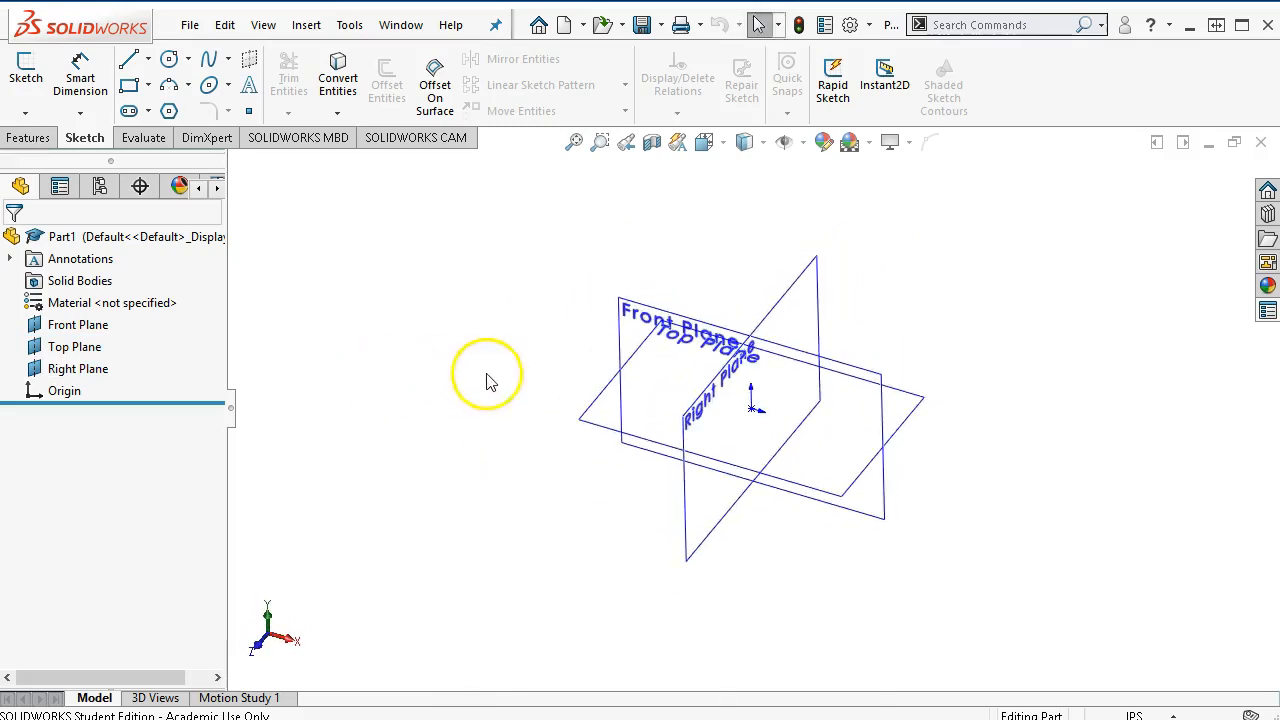
{"action": "middle_click_drag", "start_coordinate": [777, 440], "coordinate": [780, 449]}
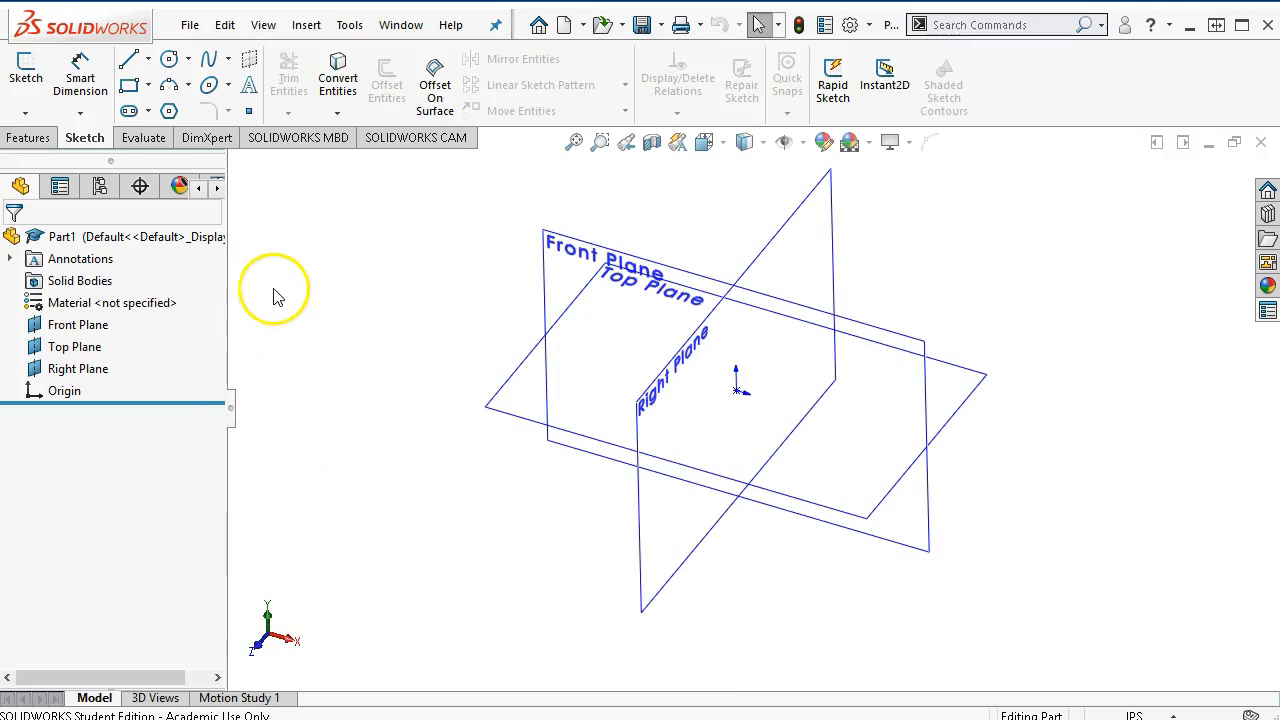
Hide the Front, Top and Right planes using the feature tree's display columns, and collapse and narrow the tree
{"action": "left_click_drag", "start_coordinate": [229, 333], "coordinate": [268, 332]}
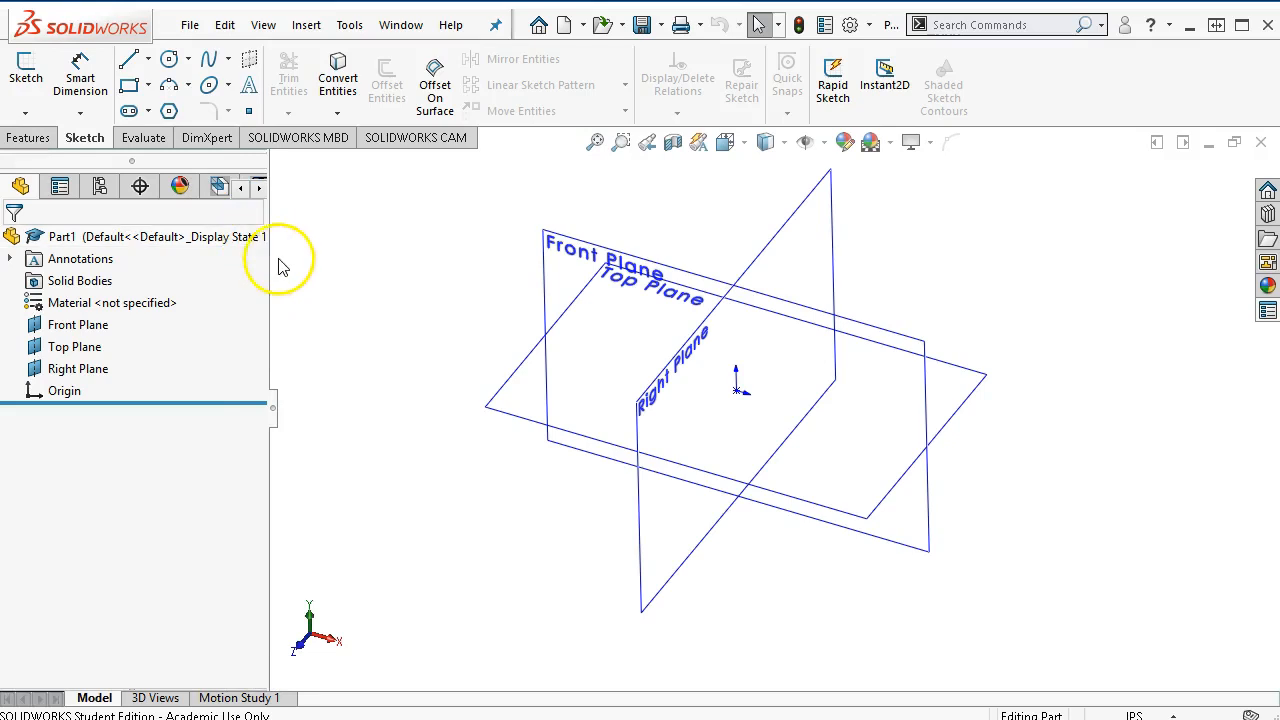
{"action": "left_click_drag", "start_coordinate": [268, 292], "coordinate": [332, 293]}
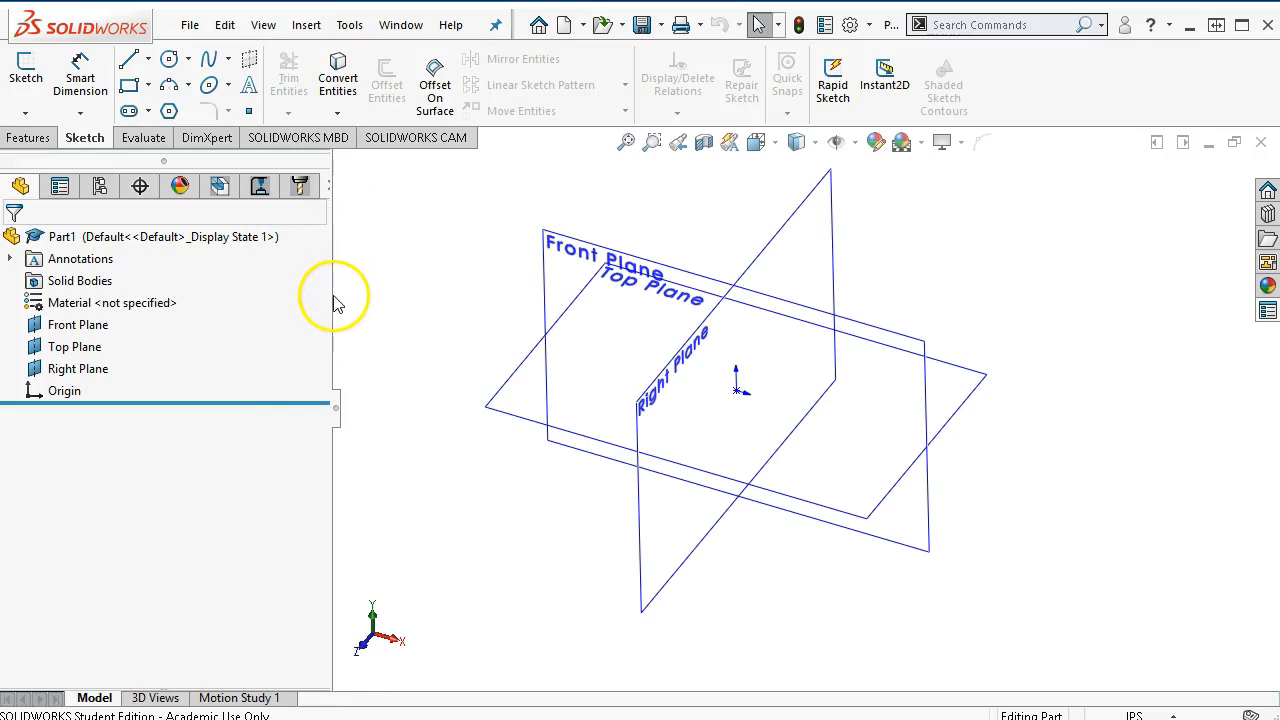
{"action": "left_click_drag", "start_coordinate": [332, 302], "coordinate": [363, 297]}
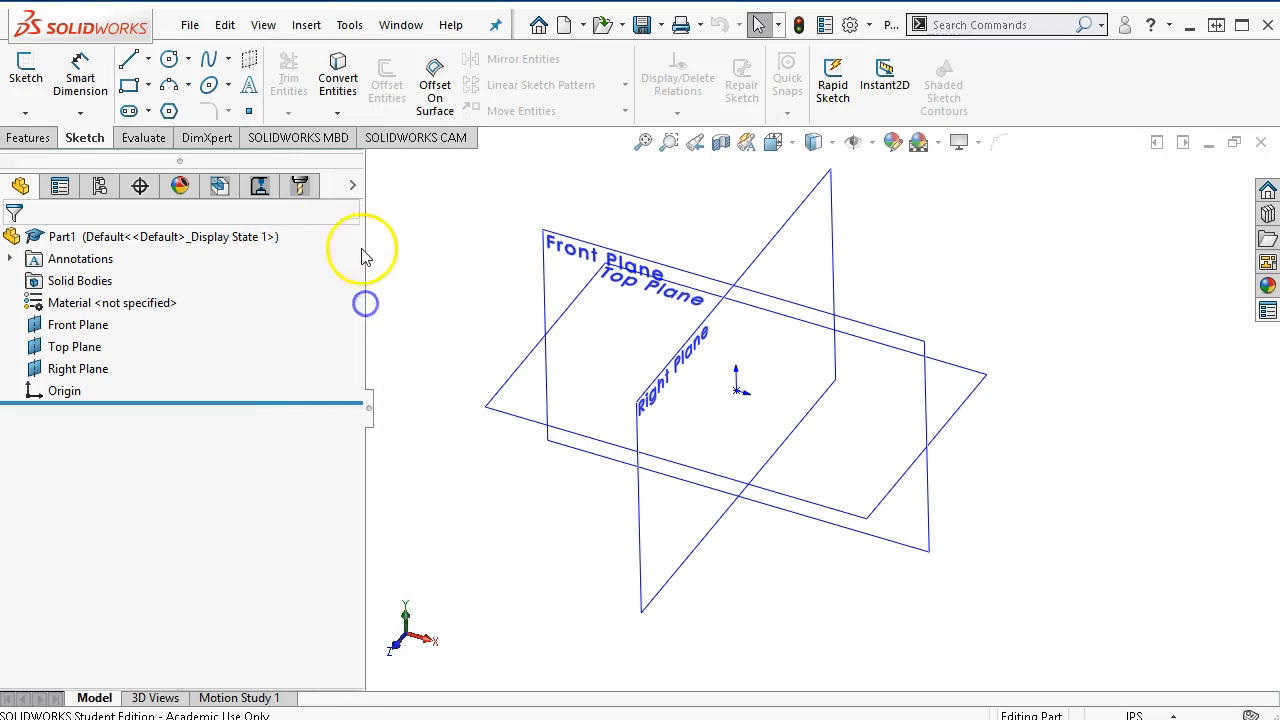
{"action": "left_click", "coordinate": [351, 187]}
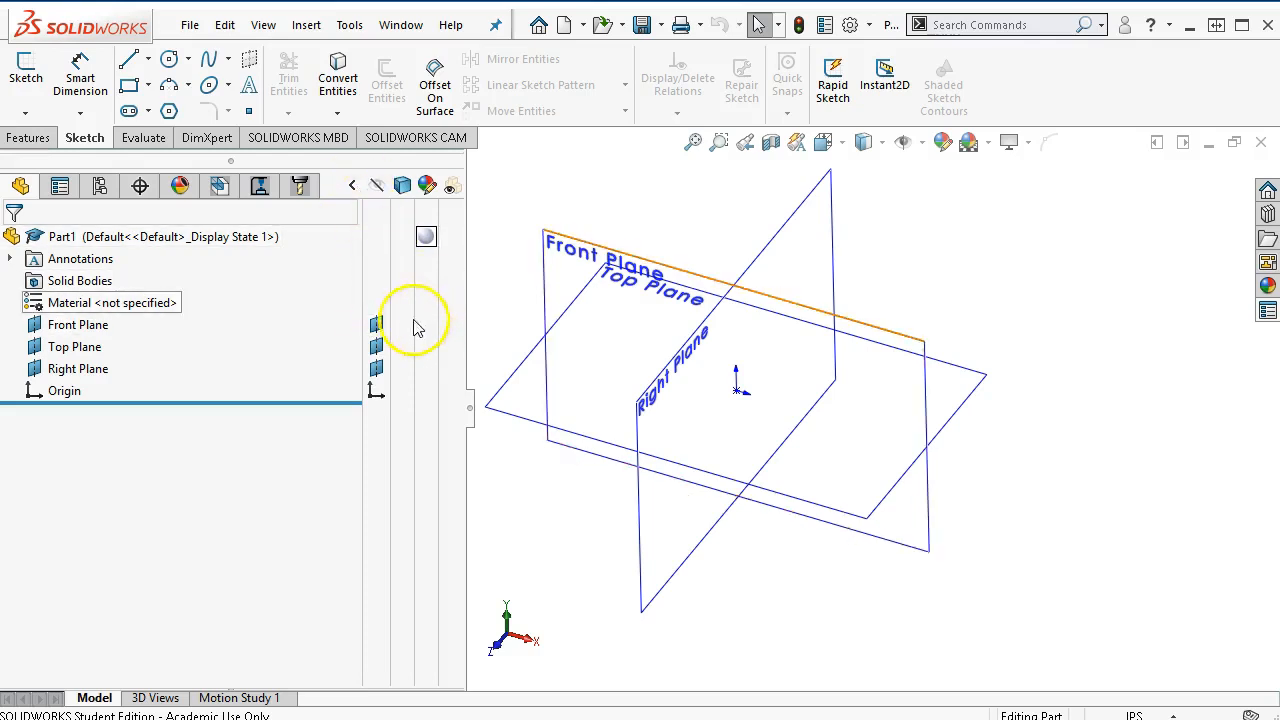
{"action": "left_click", "coordinate": [377, 327]}
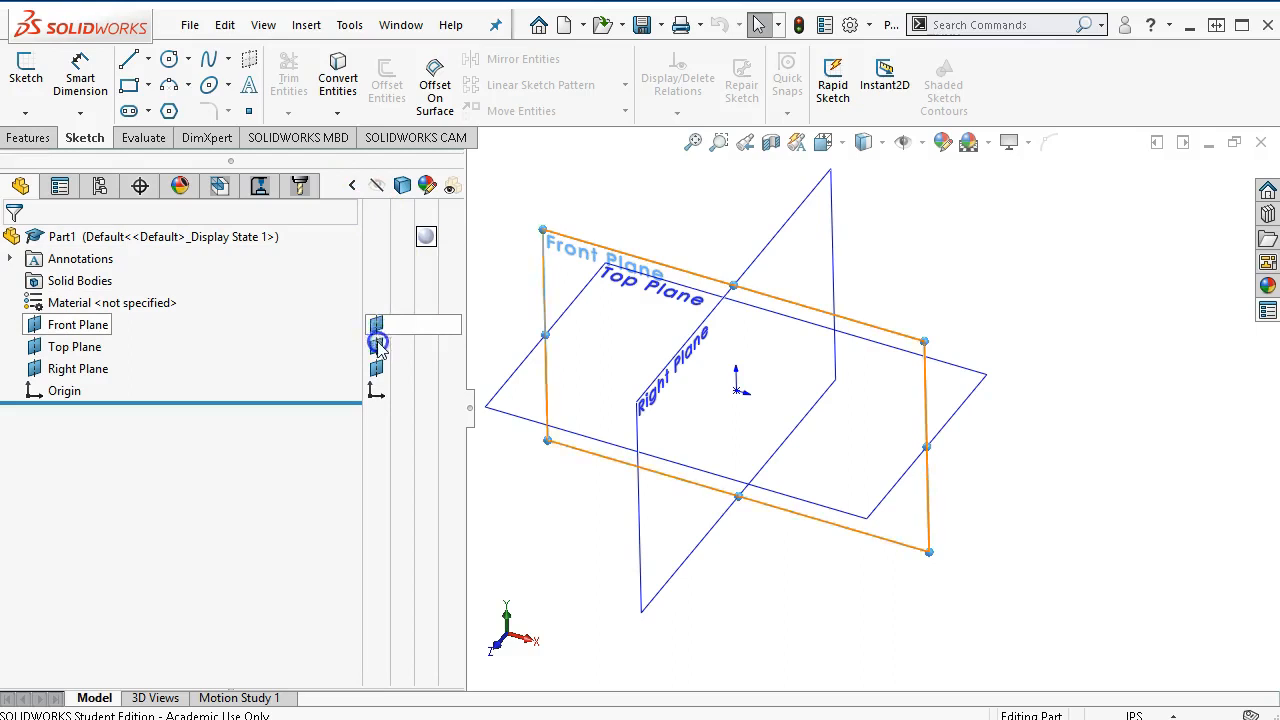
{"action": "left_click", "coordinate": [377, 327]}
{"action": "left_click", "coordinate": [377, 347]}
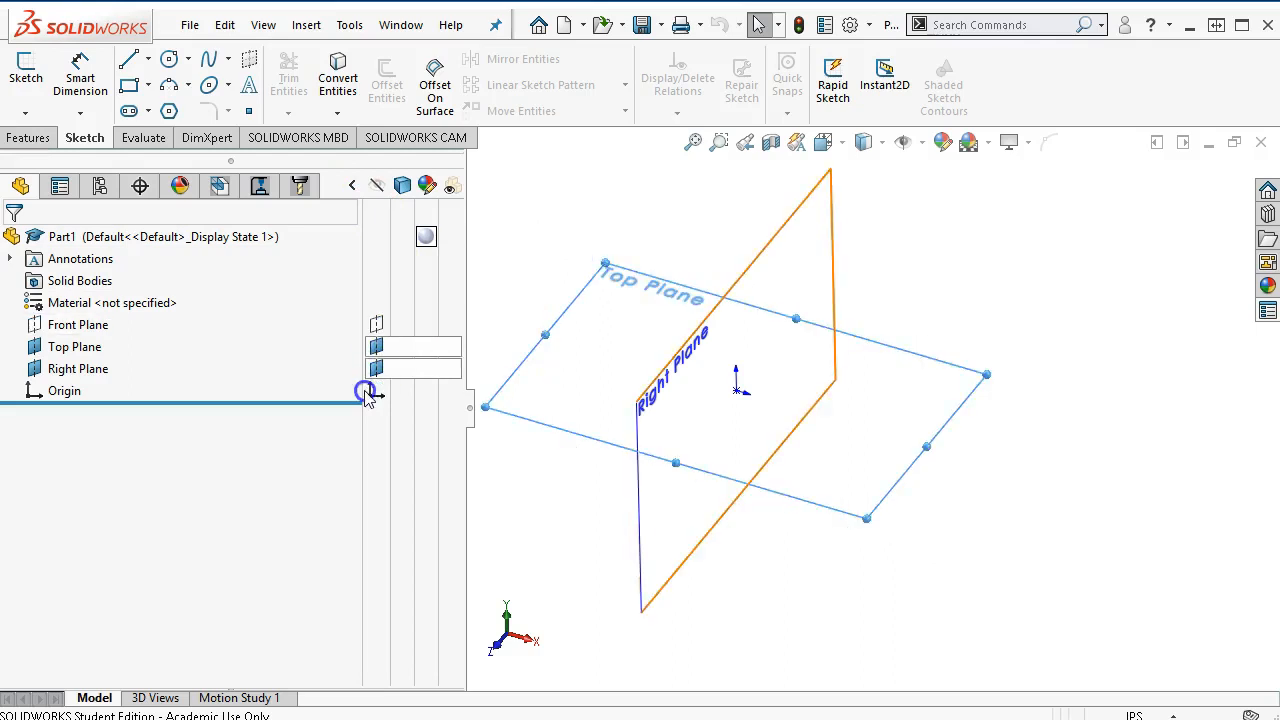
{"action": "left_click", "coordinate": [377, 369]}
{"action": "left_click", "coordinate": [351, 185]}
{"action": "left_click_drag", "start_coordinate": [364, 310], "coordinate": [145, 329]}
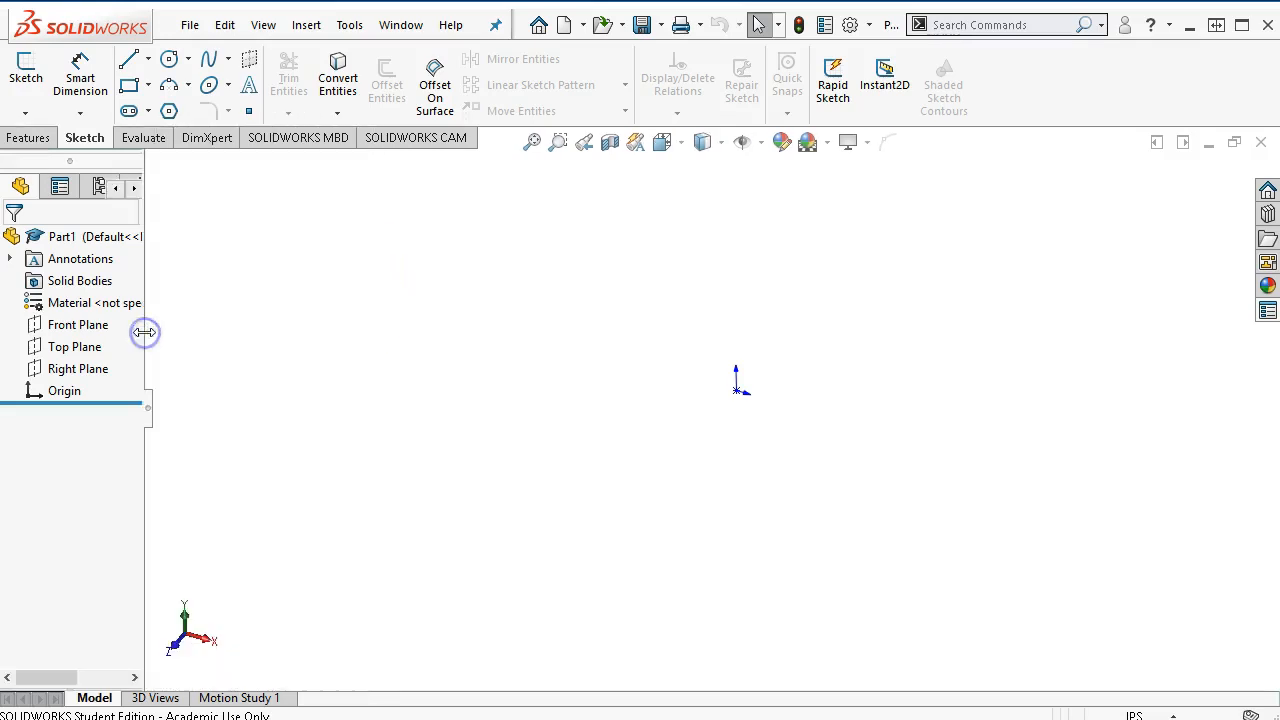
Create a reference plane parallel to the Front Plane at an offset of 2.000 in
{"action": "left_click", "coordinate": [76, 326]}
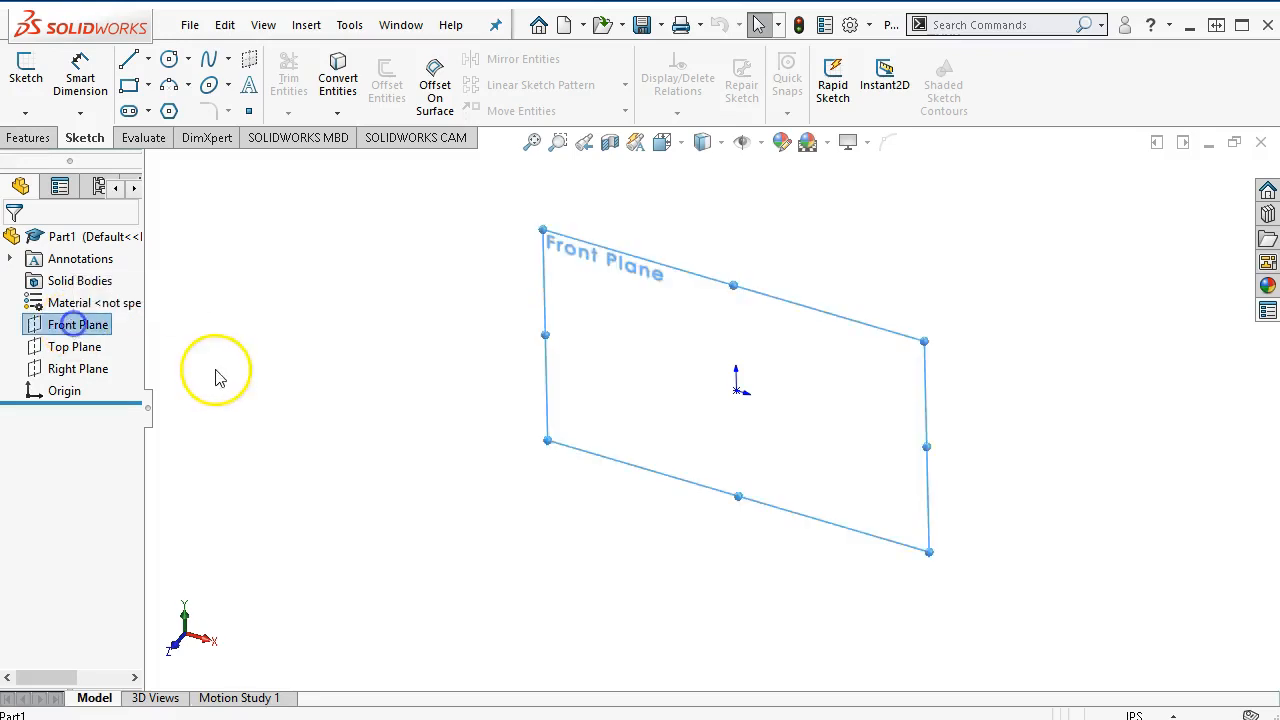
{"action": "left_click", "coordinate": [548, 406]}
{"action": "left_click_drag", "start_coordinate": [541, 403], "coordinate": [428, 455], "text": "ctrl"}
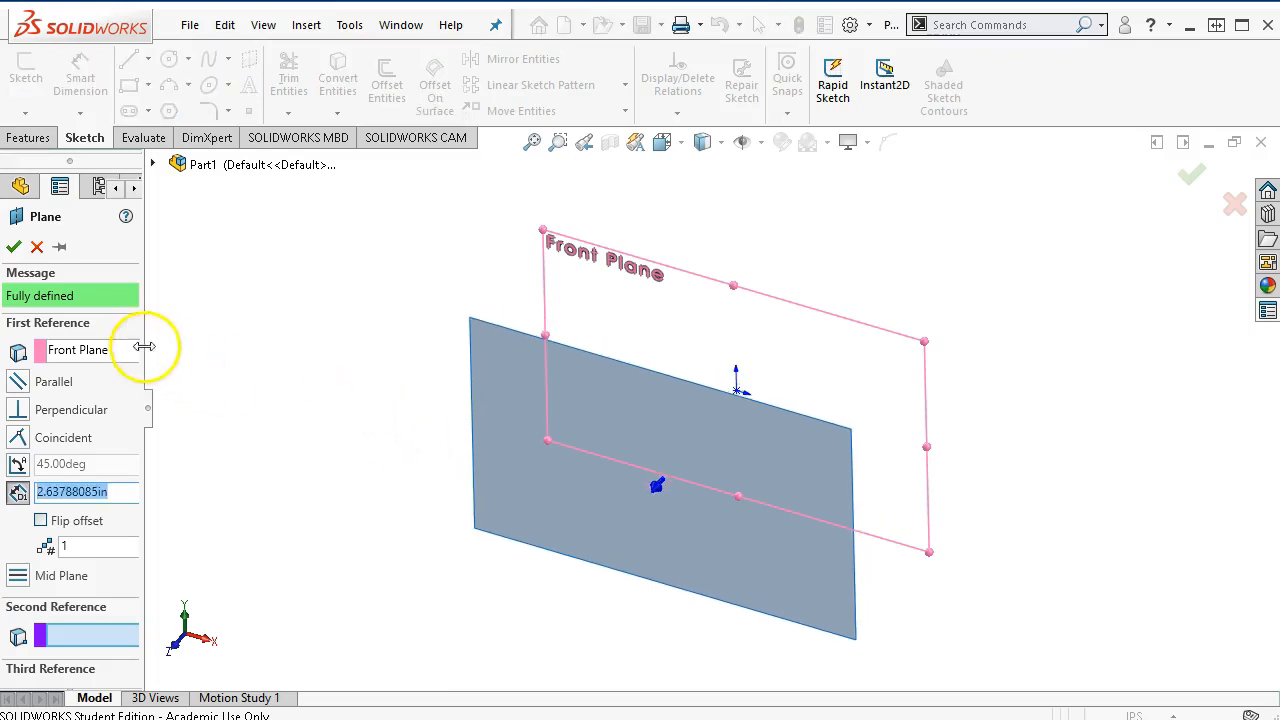
{"action": "left_click_drag", "start_coordinate": [148, 350], "coordinate": [226, 356]}
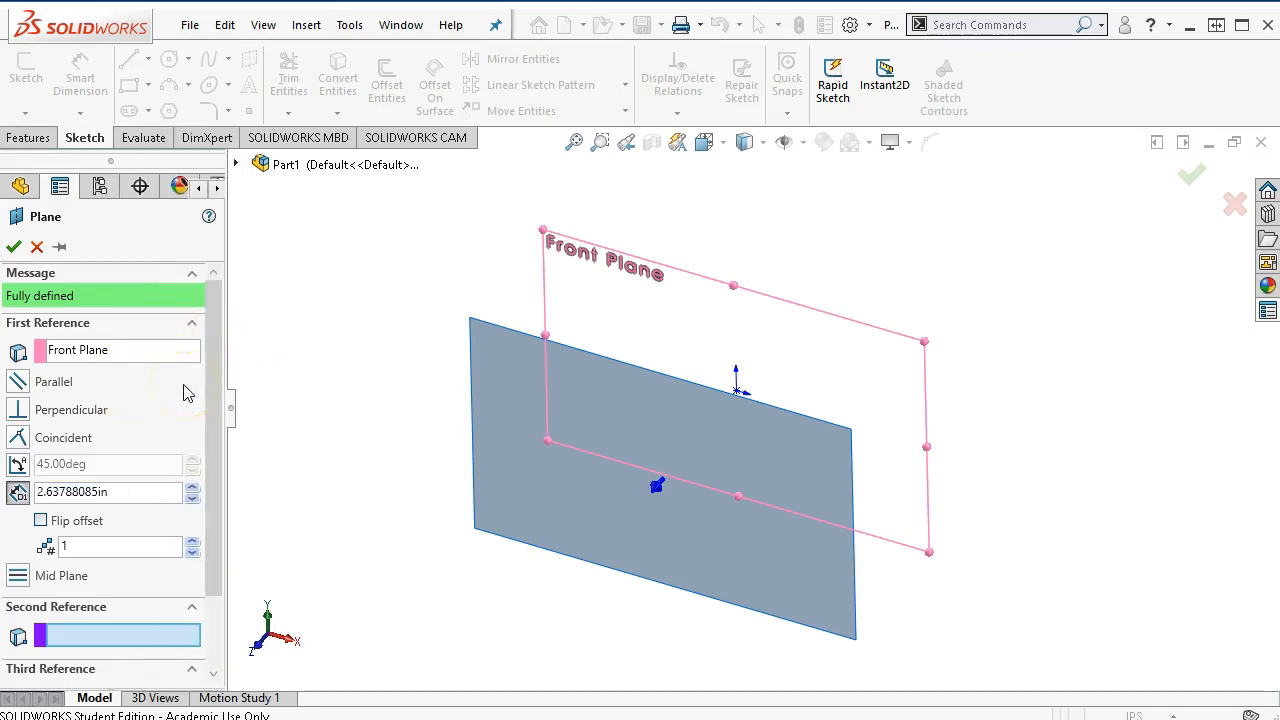
{"action": "double_click", "coordinate": [97, 492]}
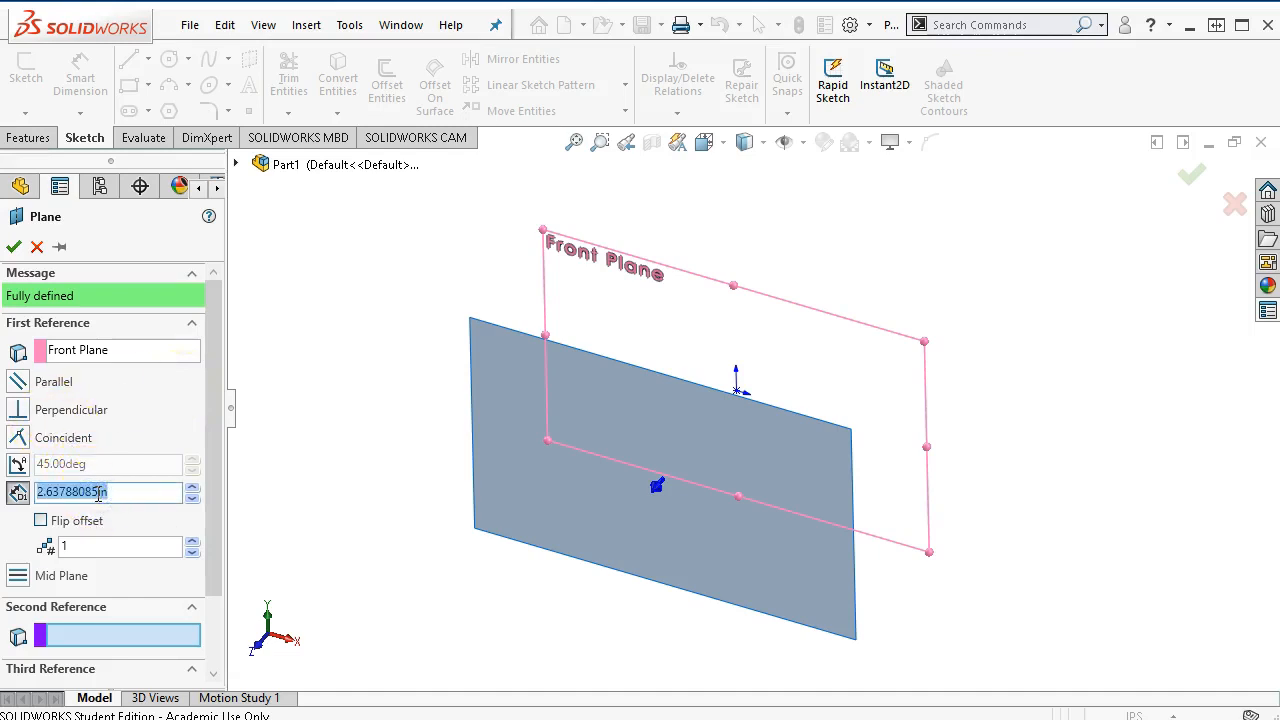
{"action": "type", "text": "2.000in"}
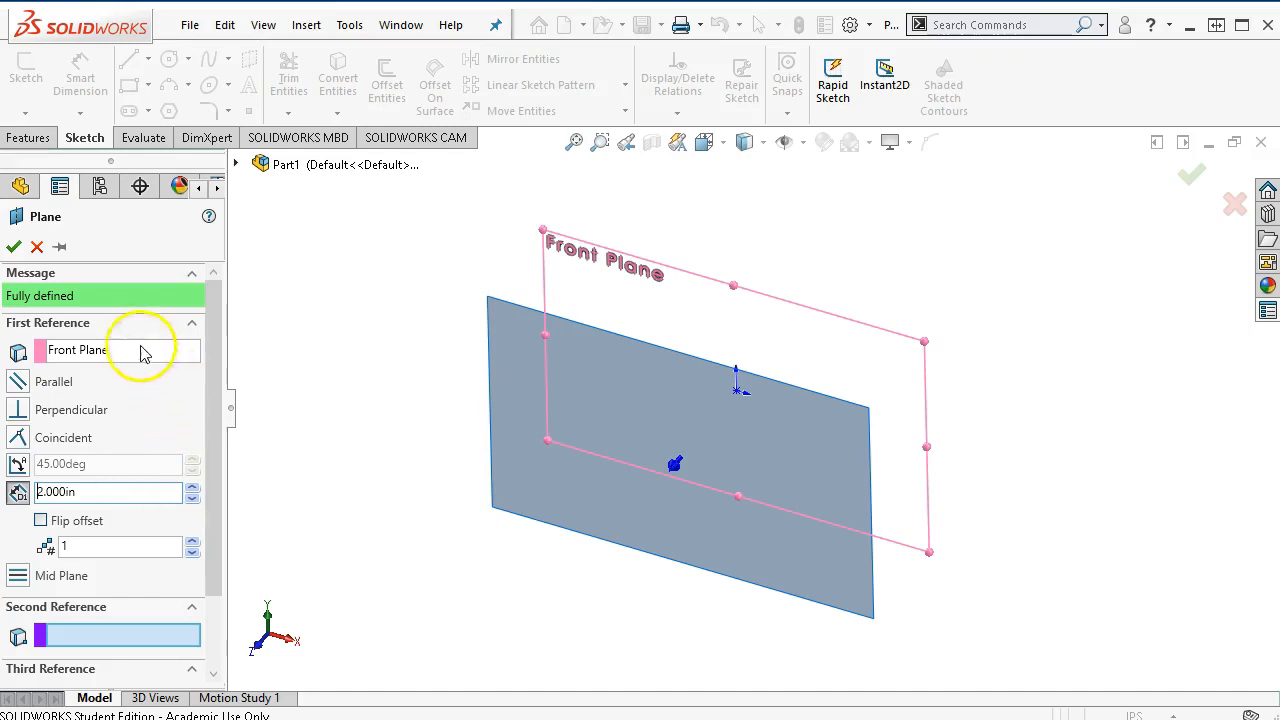
{"action": "left_click", "coordinate": [14, 248]}
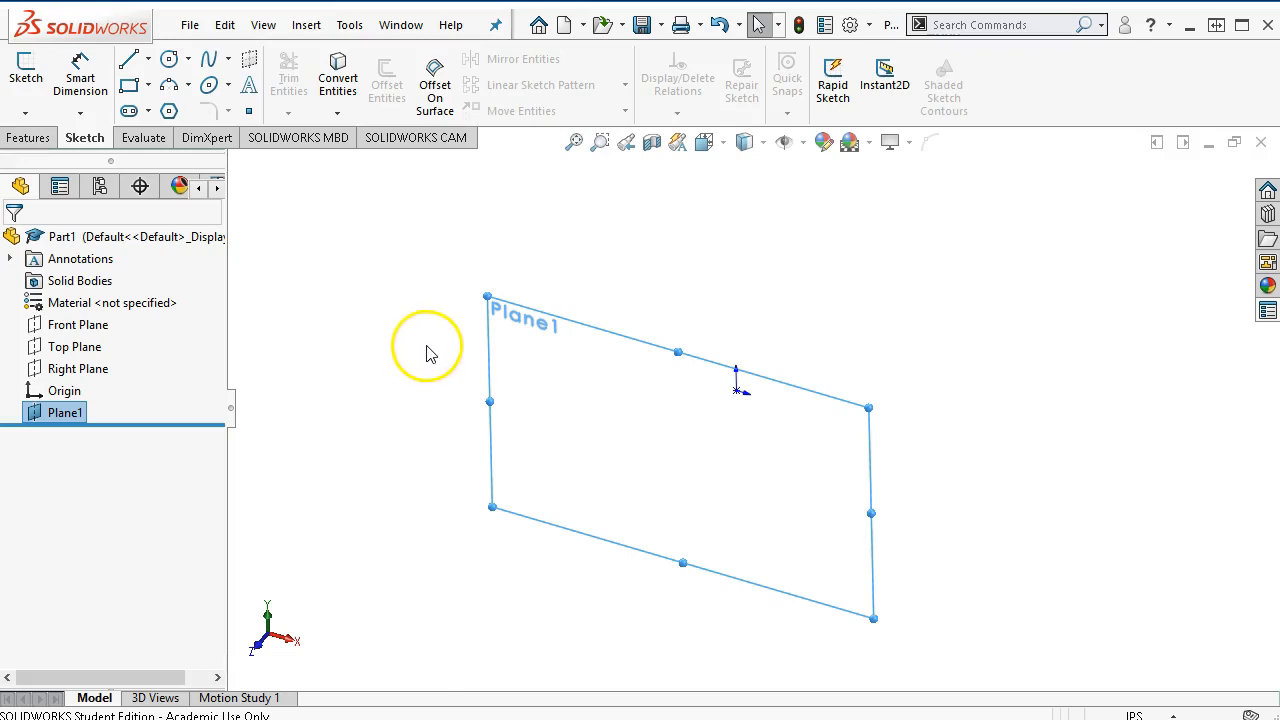
{"action": "left_click", "coordinate": [45, 139]}
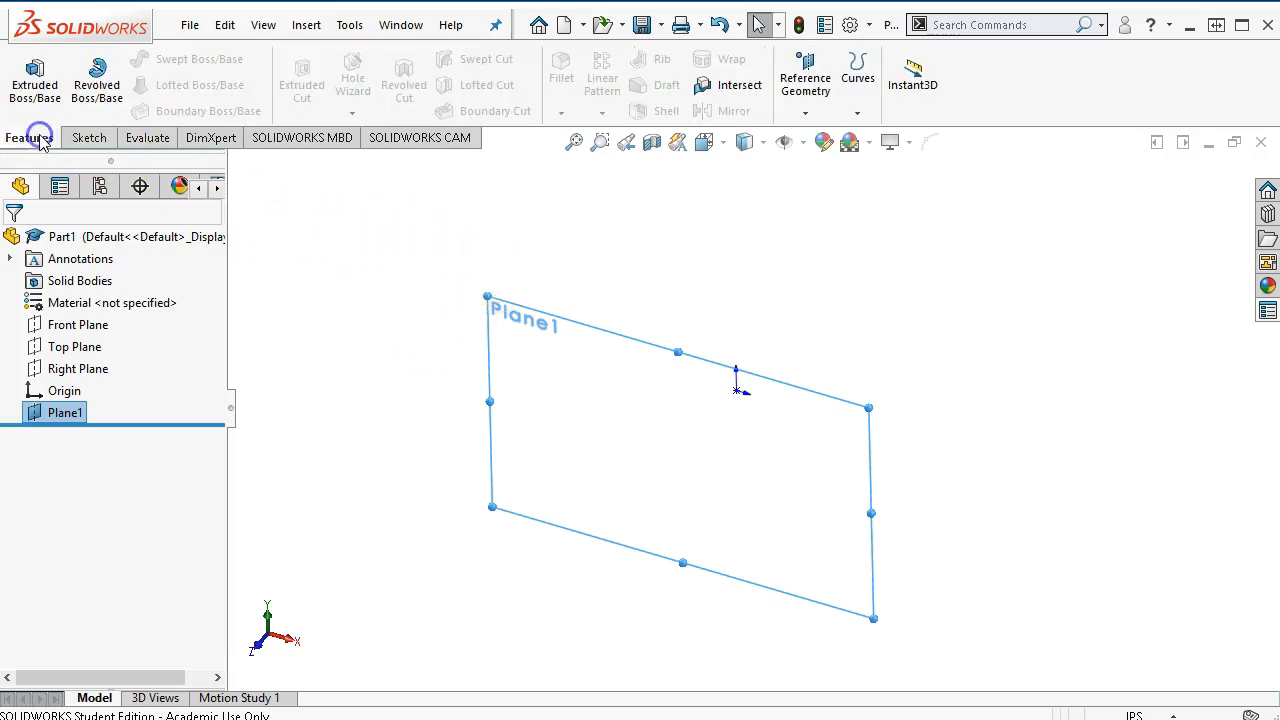
{"action": "left_click", "coordinate": [800, 117]}
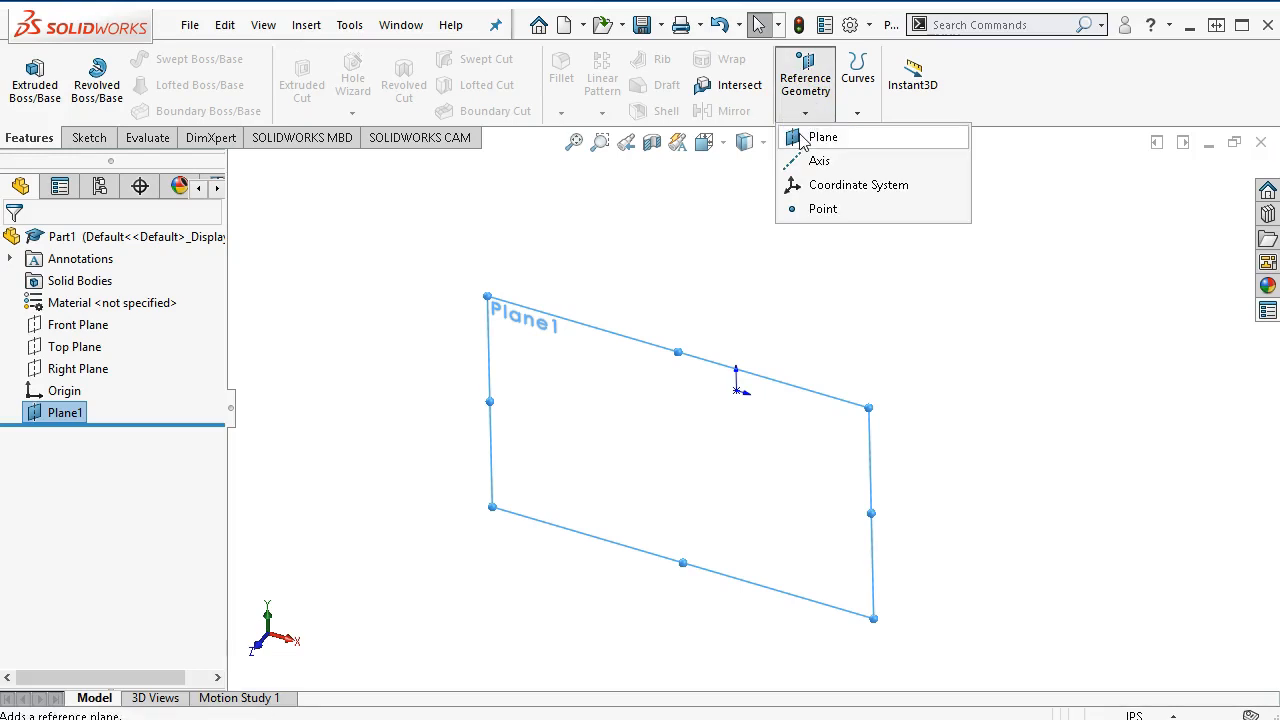
{"action": "left_click", "coordinate": [801, 139]}
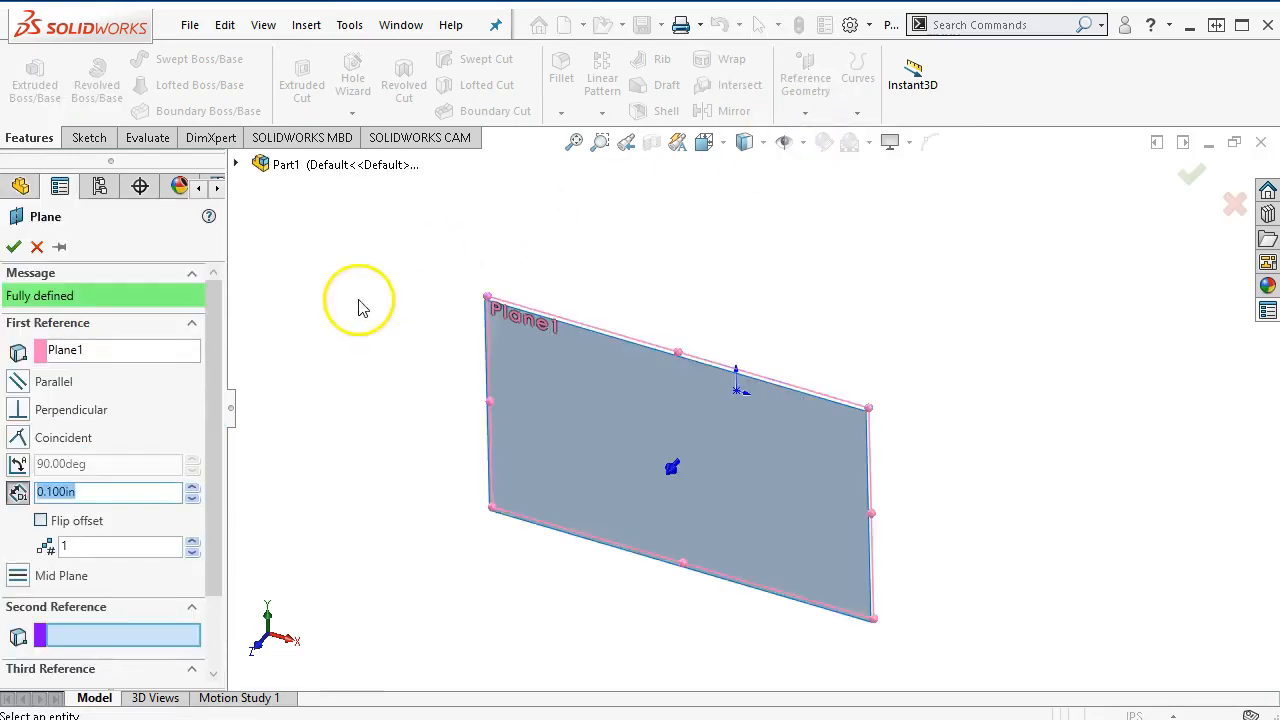
{"action": "left_click", "coordinate": [228, 378]}
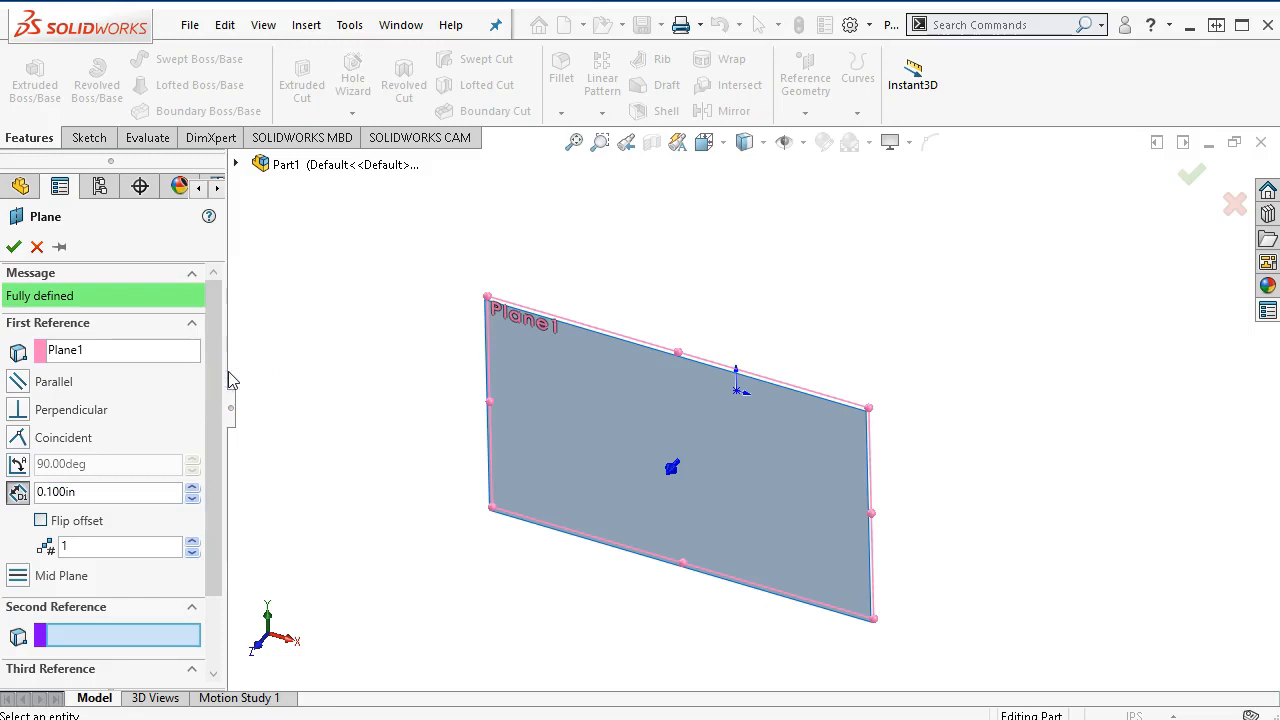
{"action": "left_click_drag", "start_coordinate": [226, 373], "coordinate": [287, 372]}
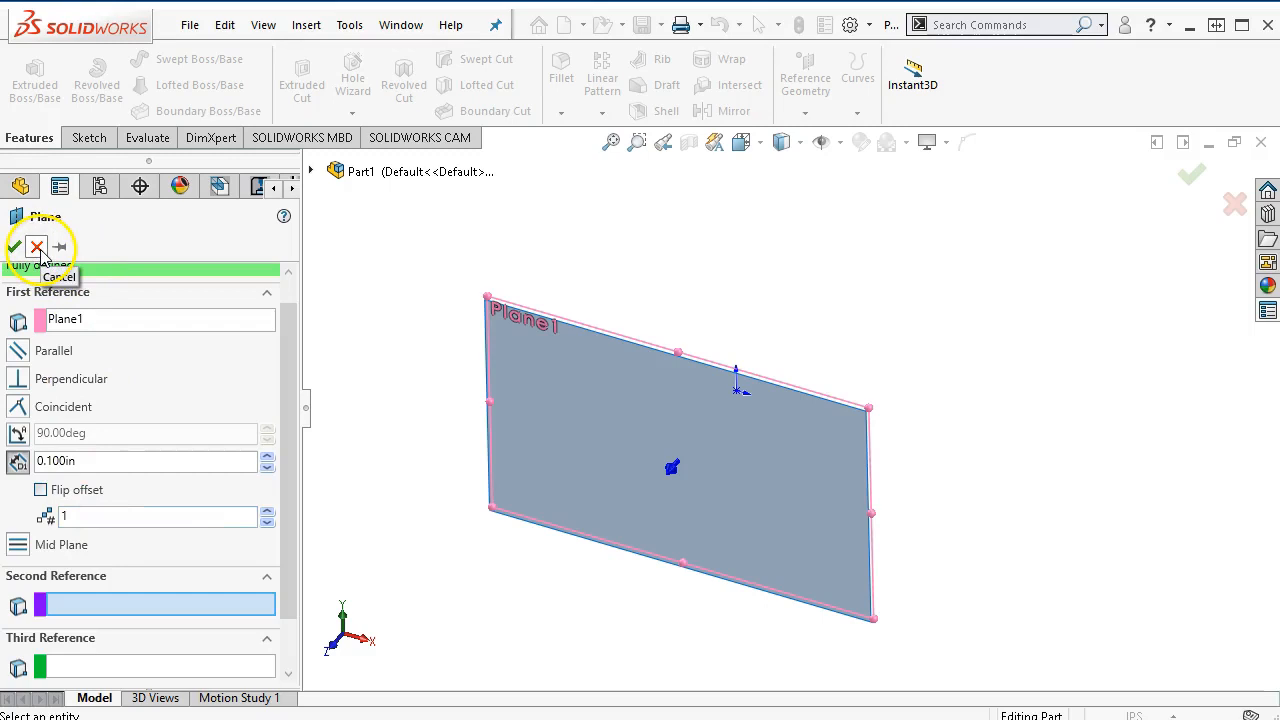
{"action": "left_click", "coordinate": [37, 248]}
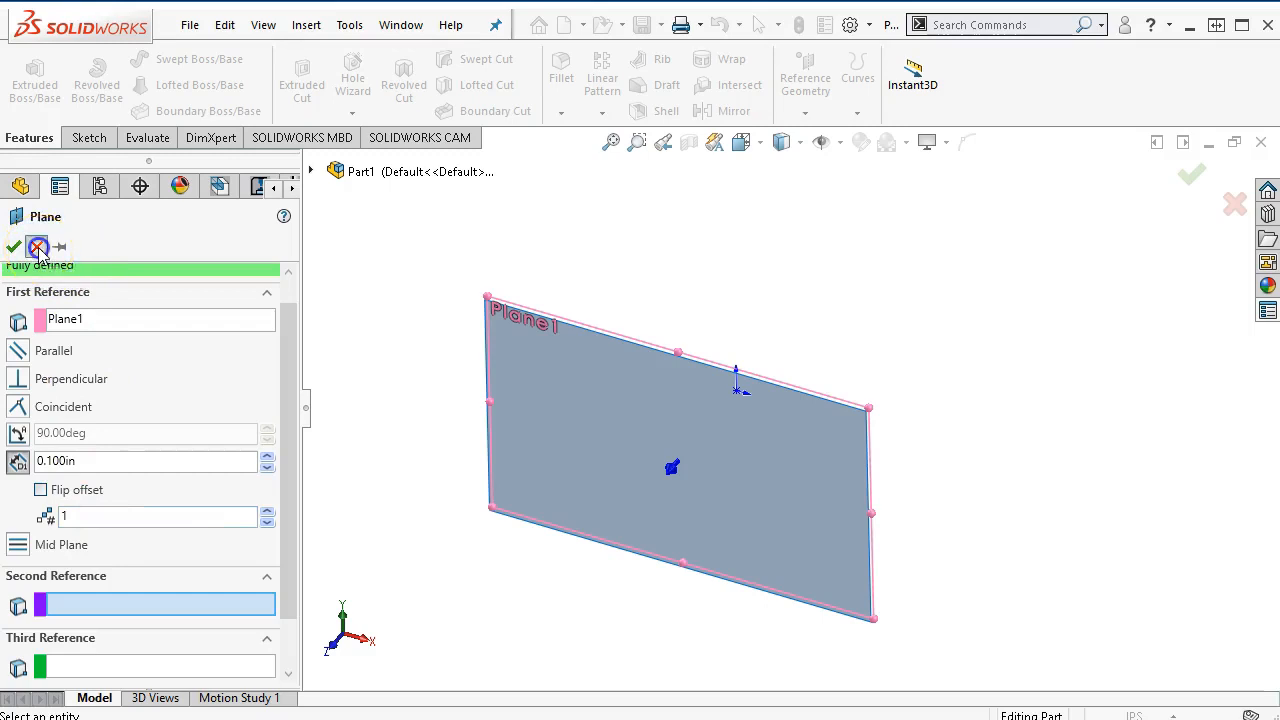
Start a sketch on the offset plane and draw a vertical line passing through the origin
{"action": "right_click", "coordinate": [544, 524]}
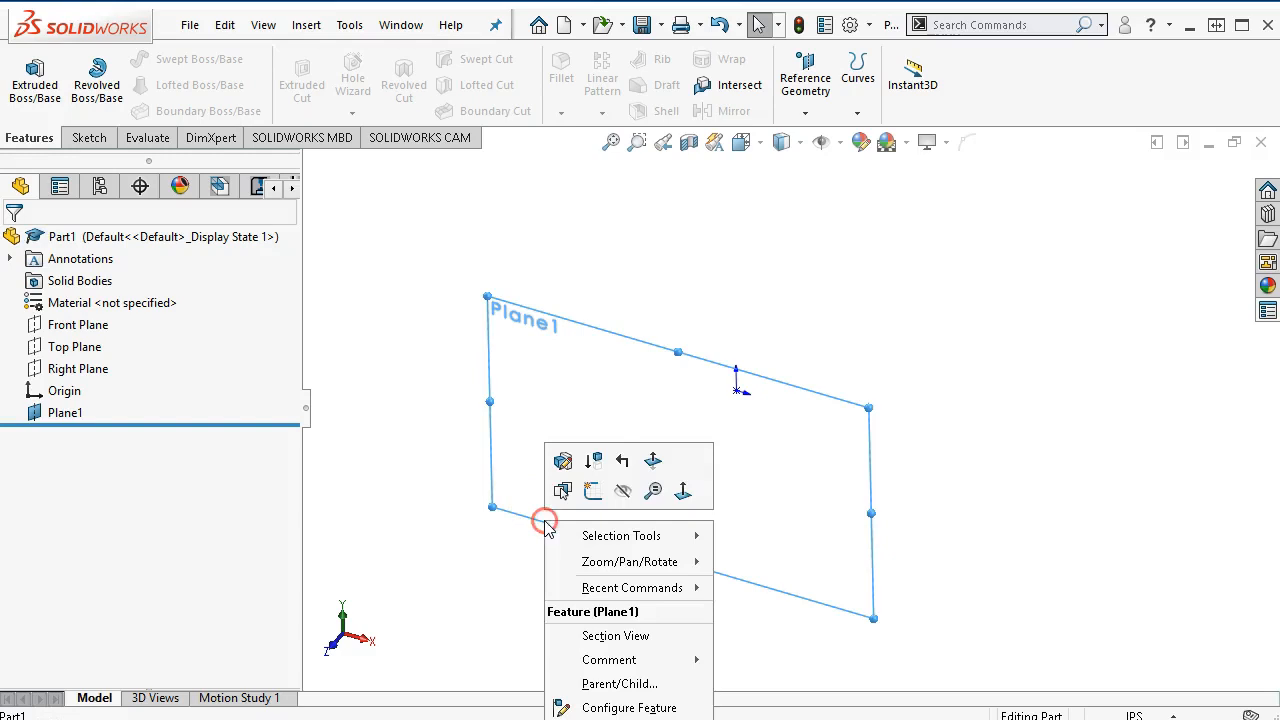
{"action": "left_click", "coordinate": [593, 494]}
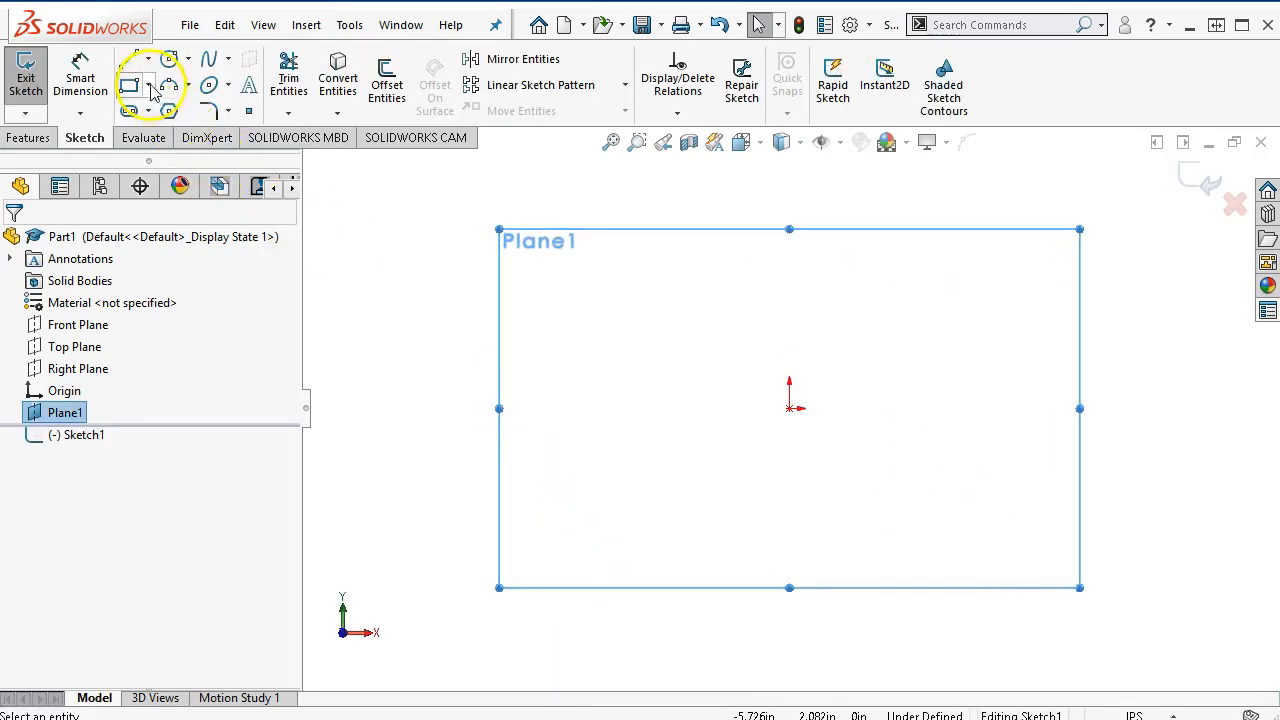
{"action": "left_click", "coordinate": [128, 60]}
{"action": "mouse_move", "coordinate": [789, 263]}
{"action": "left_mouse_down"}
{"action": "mouse_move", "coordinate": [803, 357]}
{"action": "mouse_move", "coordinate": [789, 529]}
{"action": "left_mouse_up"}
{"action": "right_click", "coordinate": [875, 347]}
Add a Midpoint relation between the vertical line and the origin
{"action": "left_click", "coordinate": [795, 418]}
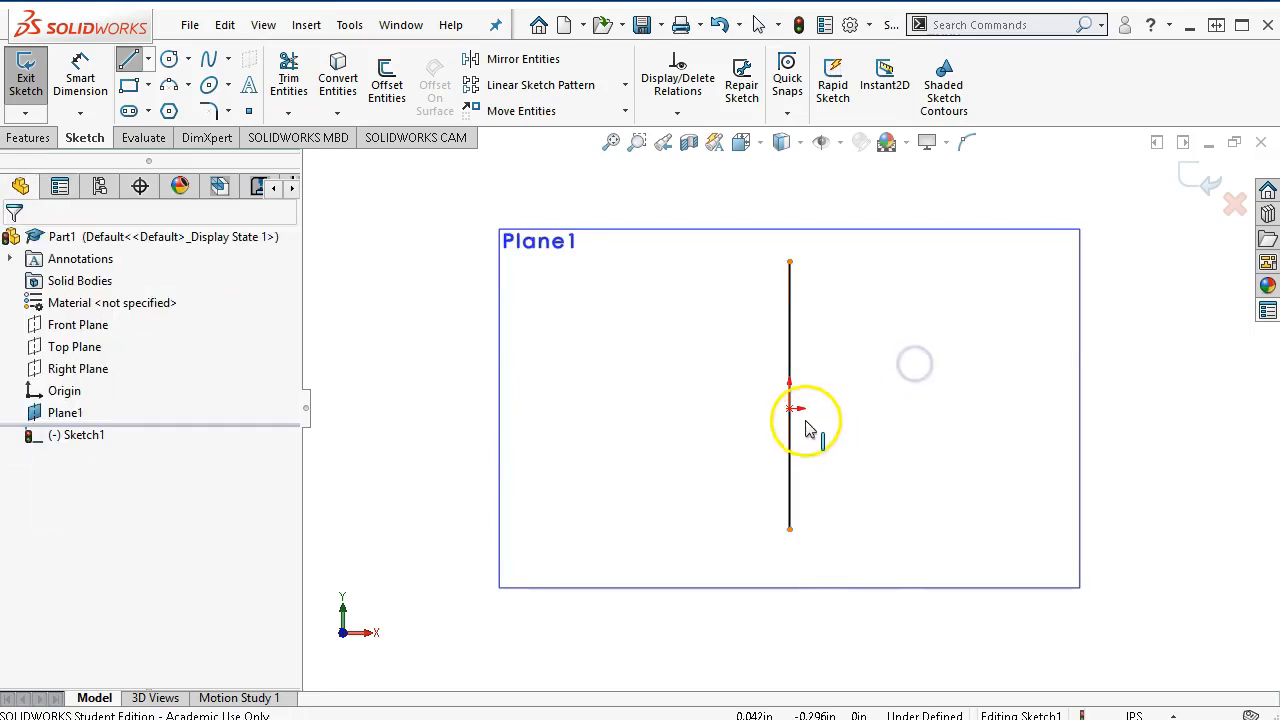
{"action": "key", "text": "Escape"}
{"action": "left_click", "coordinate": [790, 409]}
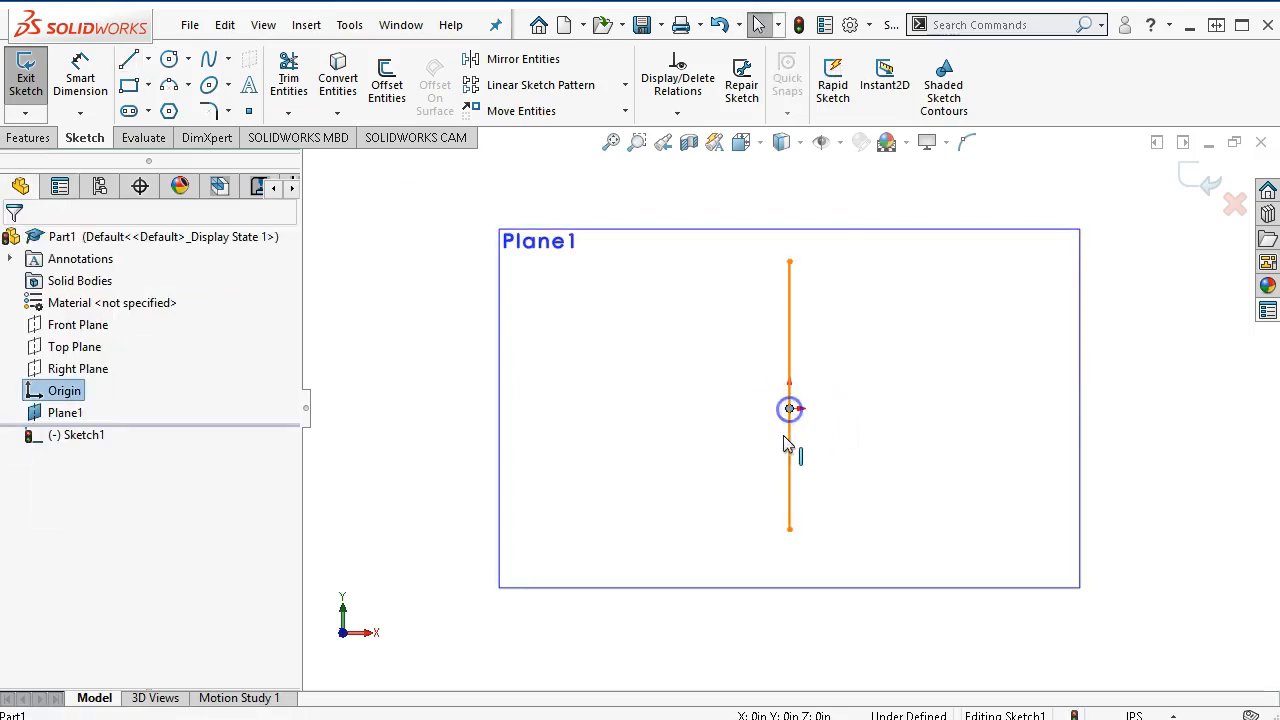
{"action": "left_click", "coordinate": [790, 450]}
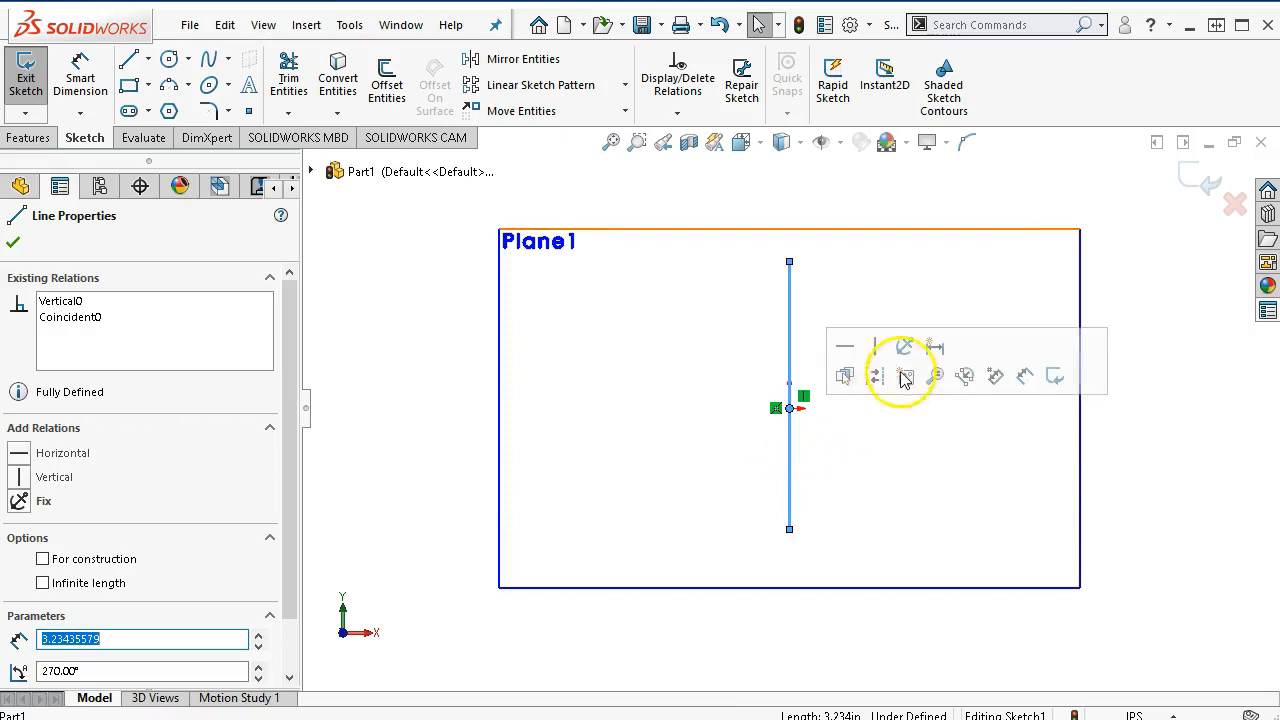
{"action": "left_click", "coordinate": [800, 422]}
{"action": "left_click", "coordinate": [790, 409]}
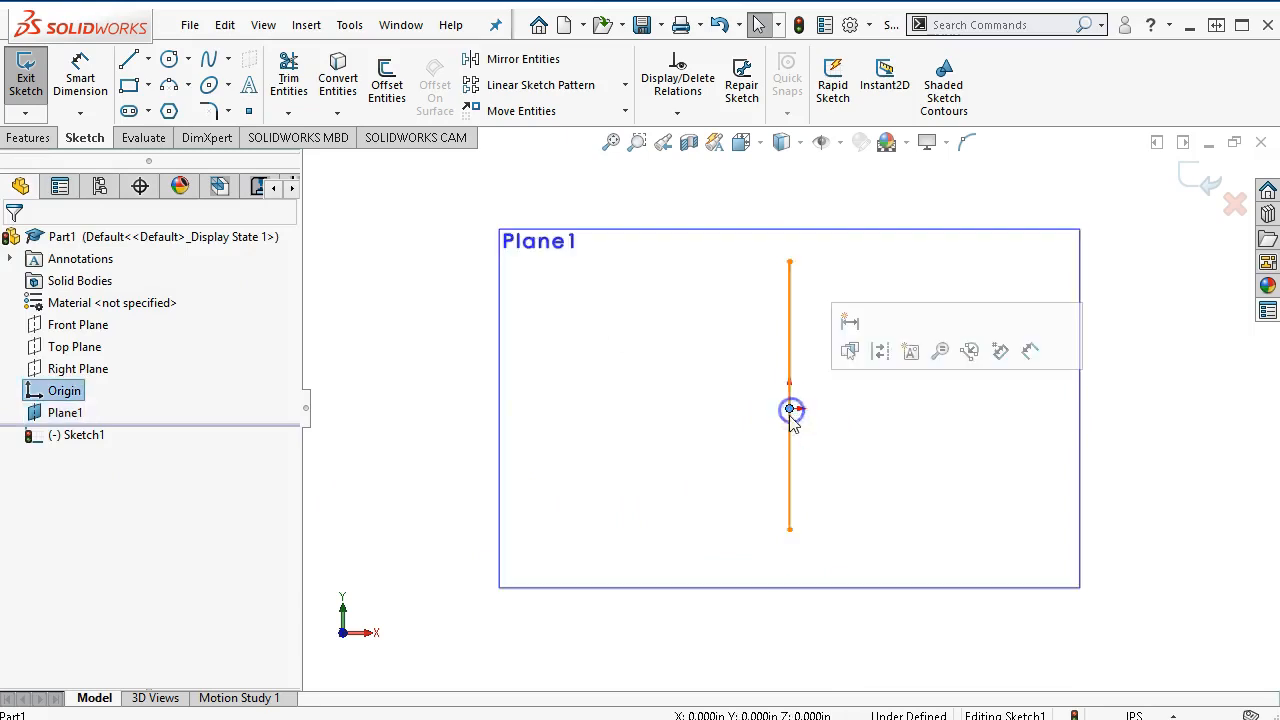
{"action": "left_click", "coordinate": [789, 444], "text": "ctrl"}
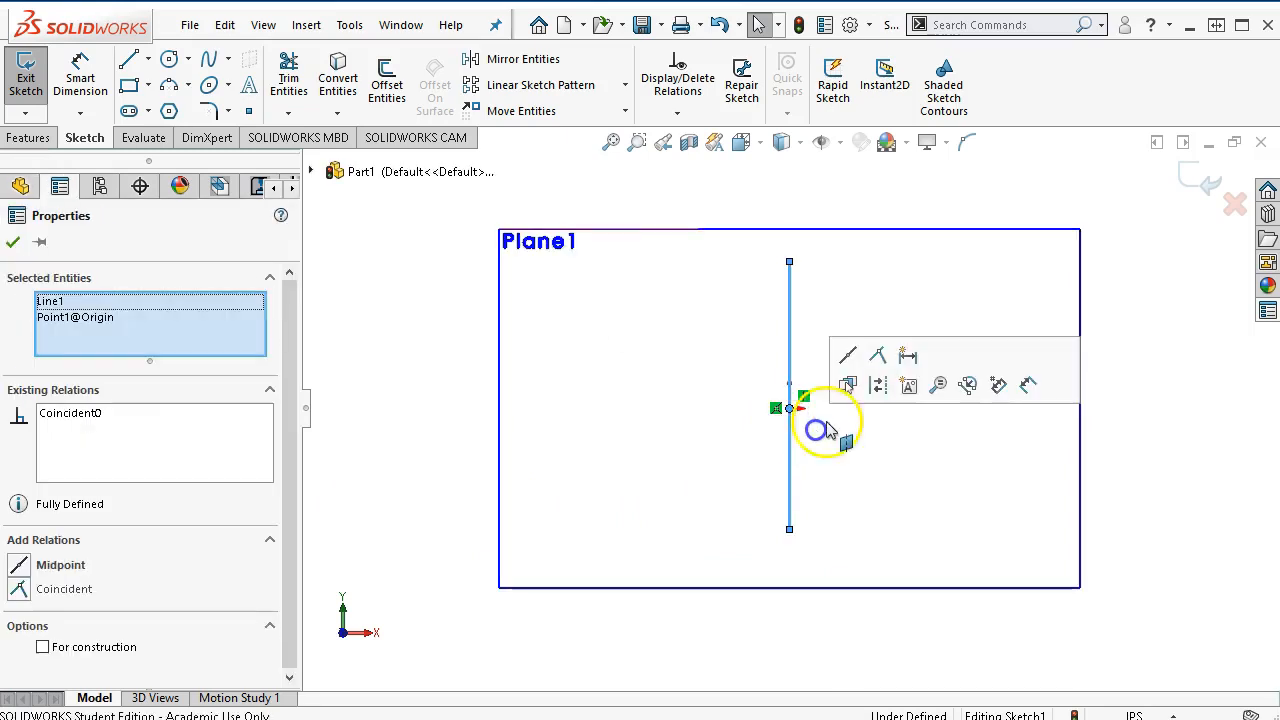
{"action": "left_click", "coordinate": [846, 357]}
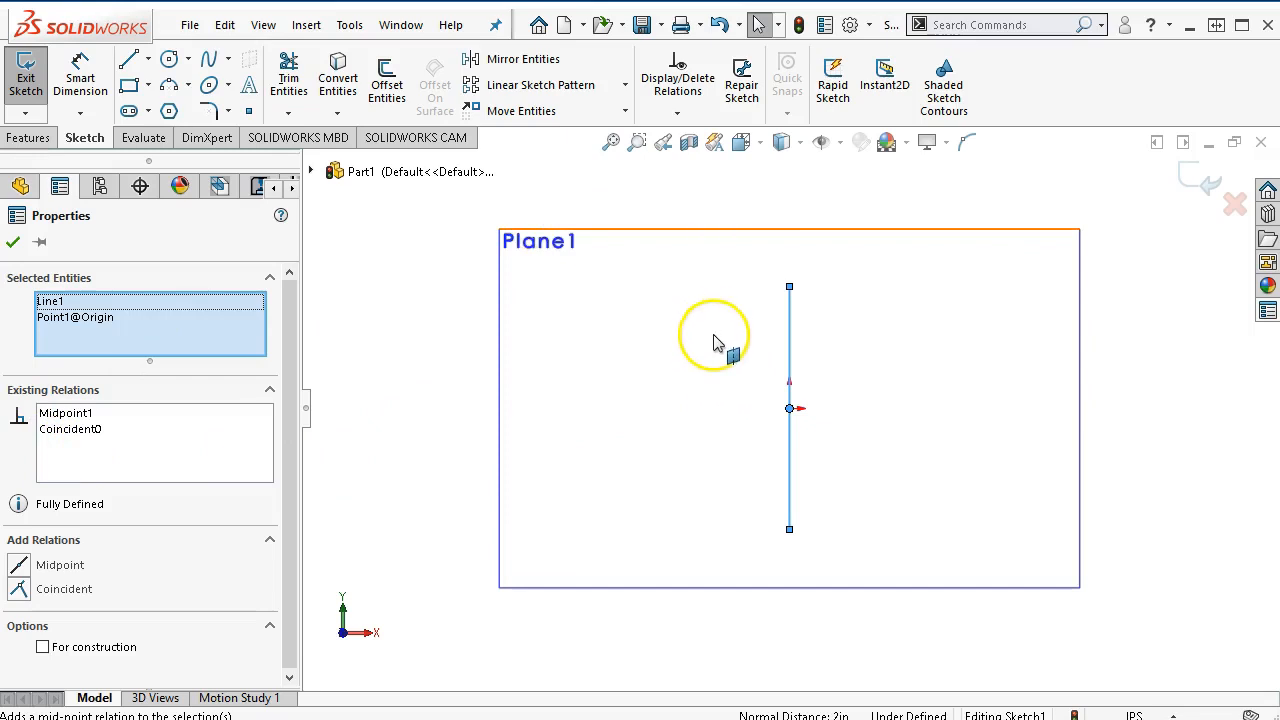
Dimension the vertical line's length, set it to 3 in, and exit the sketch
{"action": "right_click", "coordinate": [822, 340]}
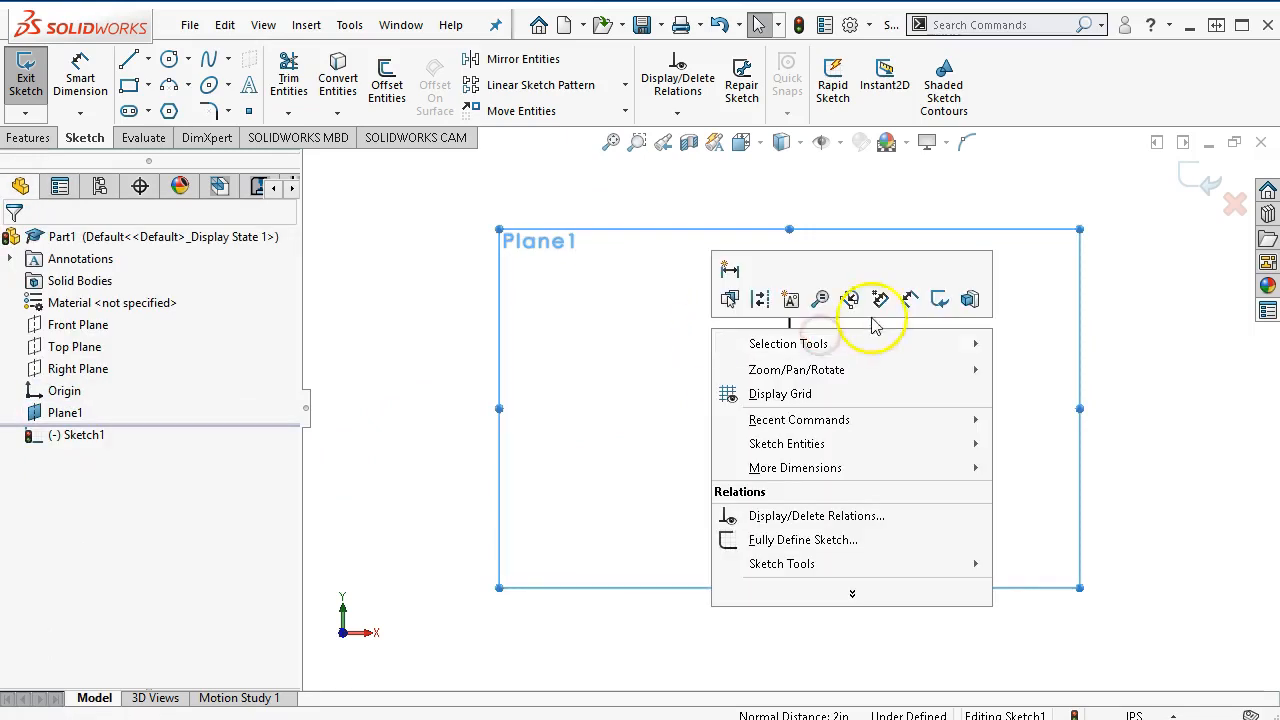
{"action": "left_click", "coordinate": [908, 300]}
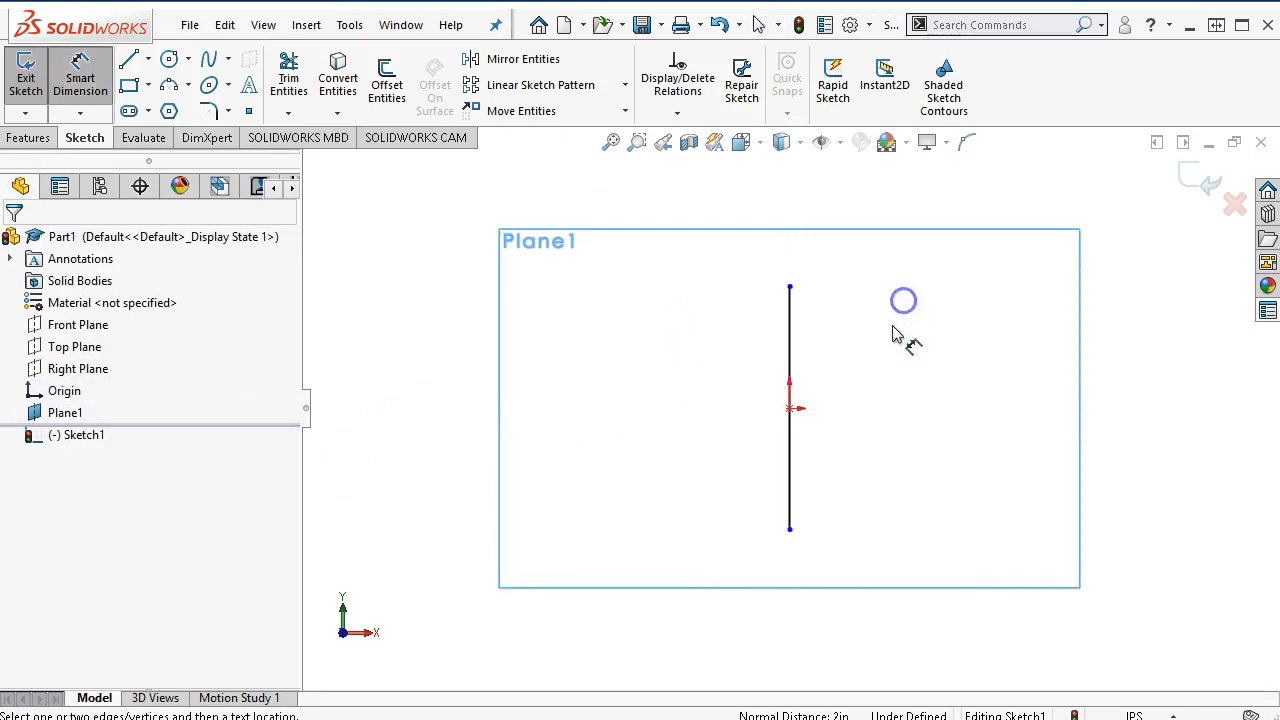
{"action": "left_click", "coordinate": [790, 392]}
{"action": "left_click", "coordinate": [620, 401]}
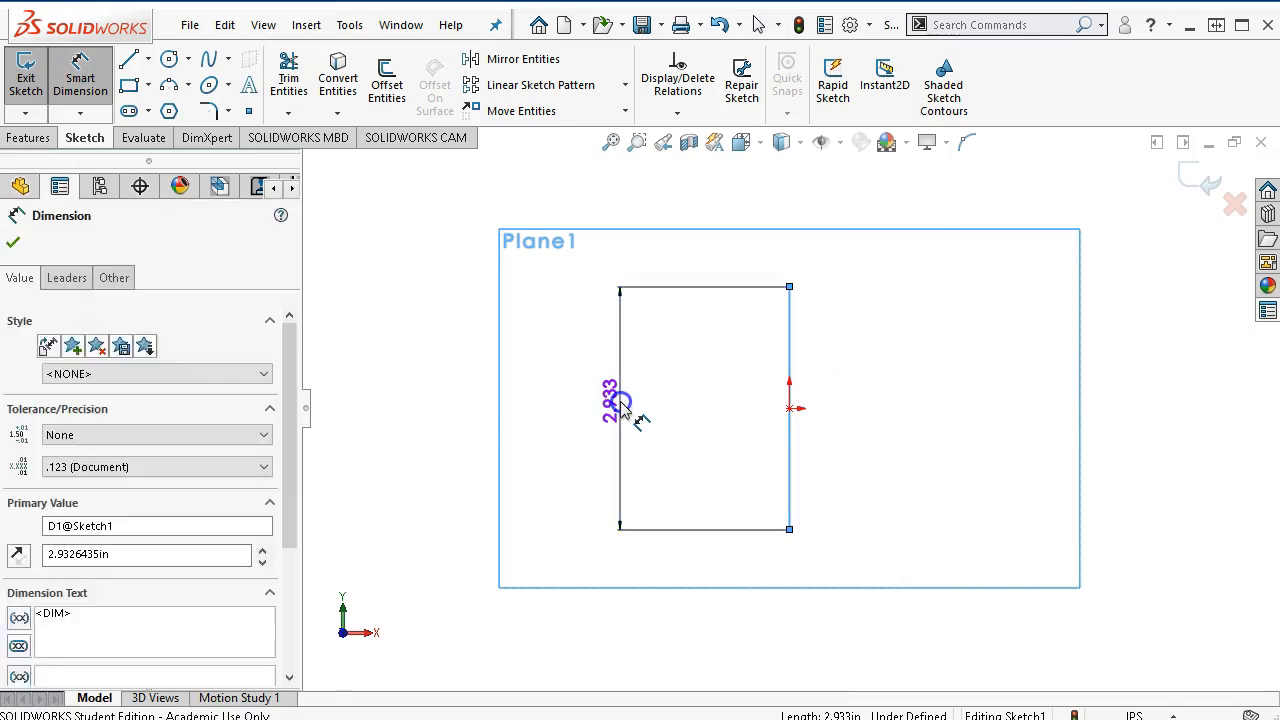
{"action": "type", "text": "3"}
{"action": "key", "text": "Return"}
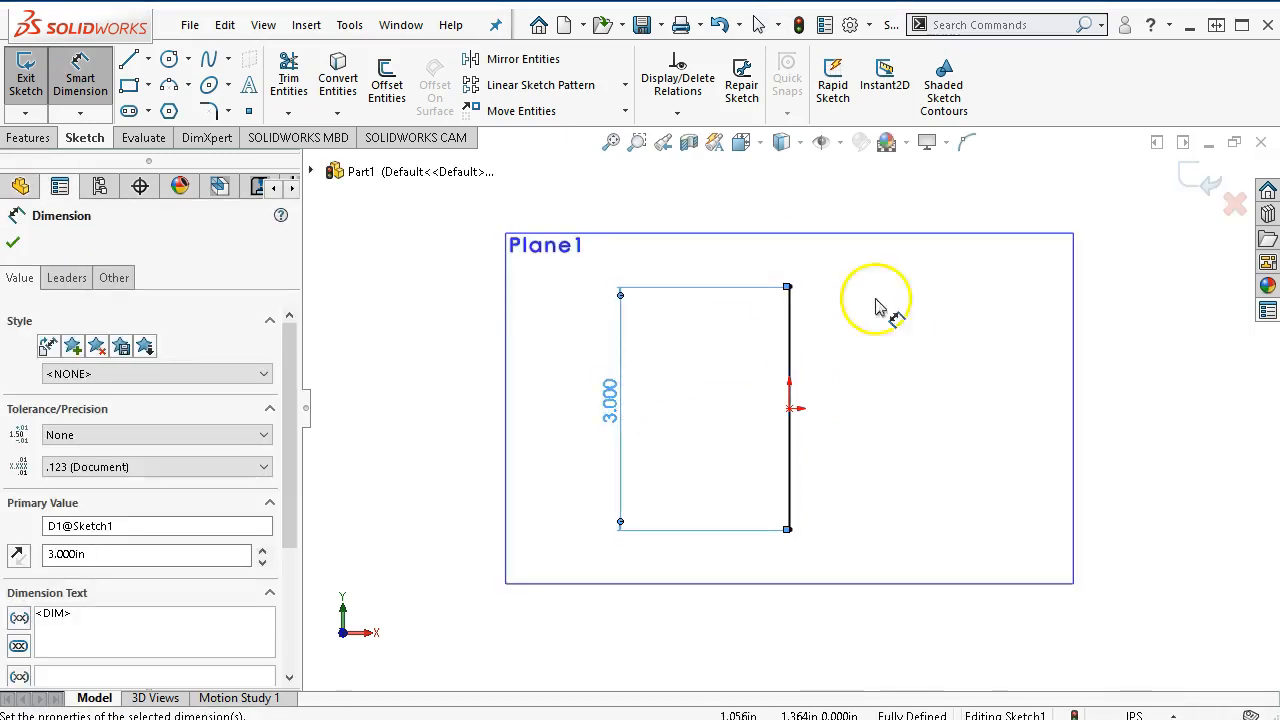
{"action": "left_click", "coordinate": [1182, 182]}
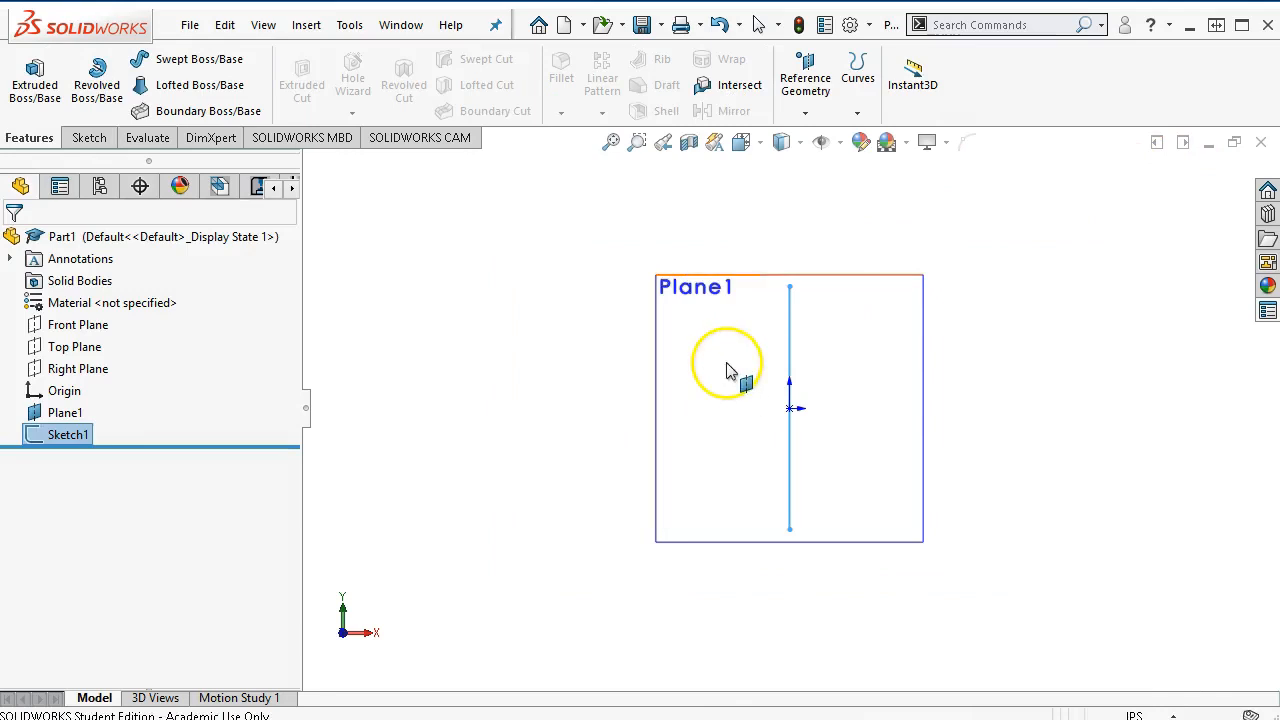
Rename the vertical line's sketch as "CL plane"
{"action": "left_click", "coordinate": [57, 435]}
{"action": "left_click", "coordinate": [57, 435]}
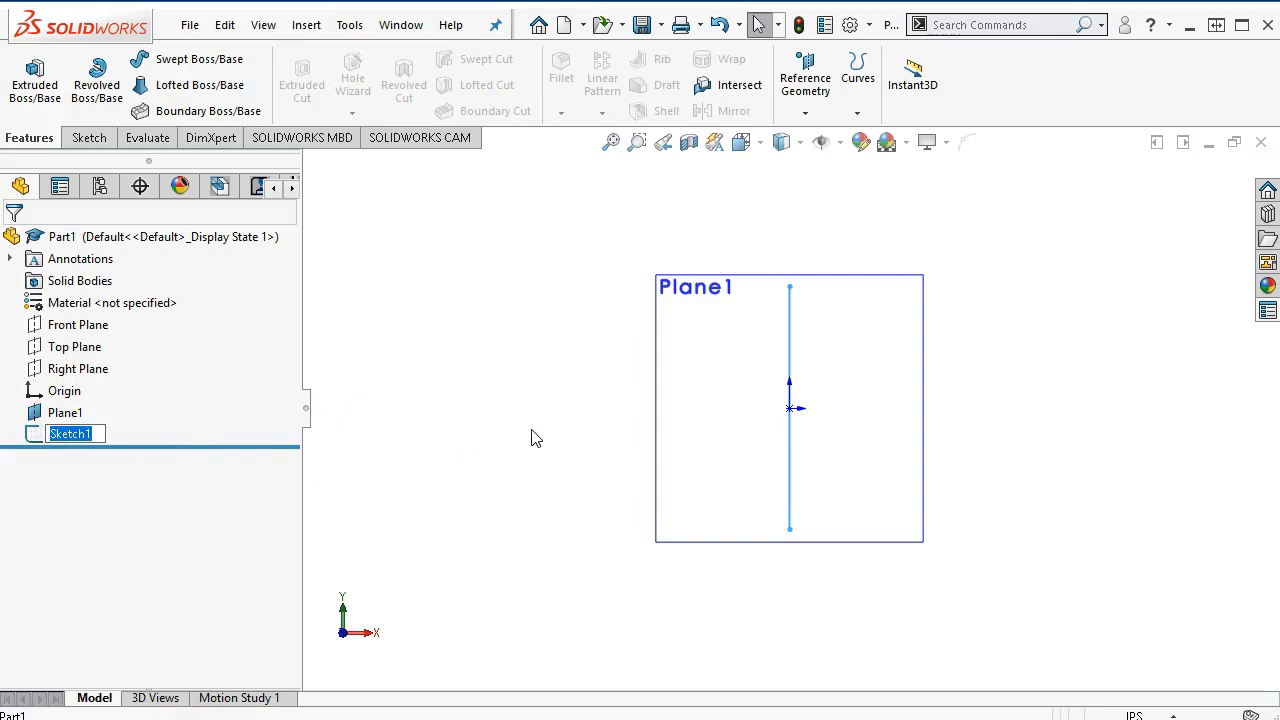
{"action": "left_click", "coordinate": [476, 391]}
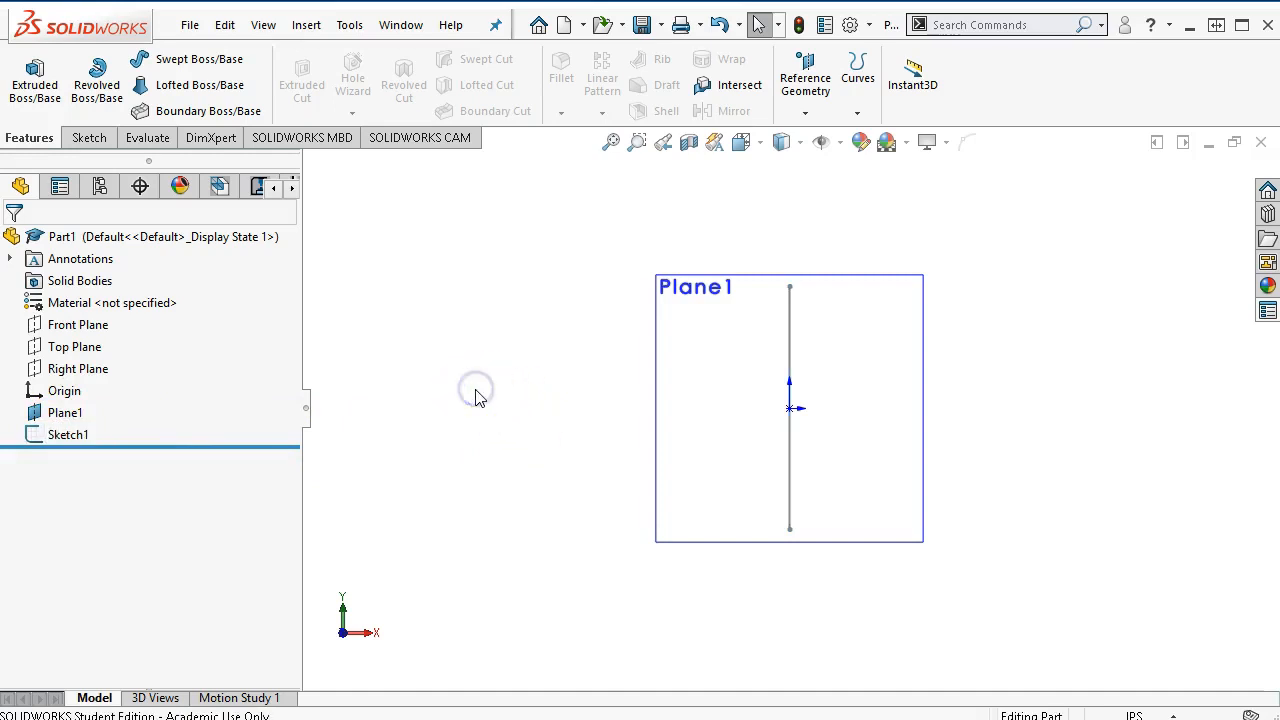
{"action": "left_click", "coordinate": [55, 437]}
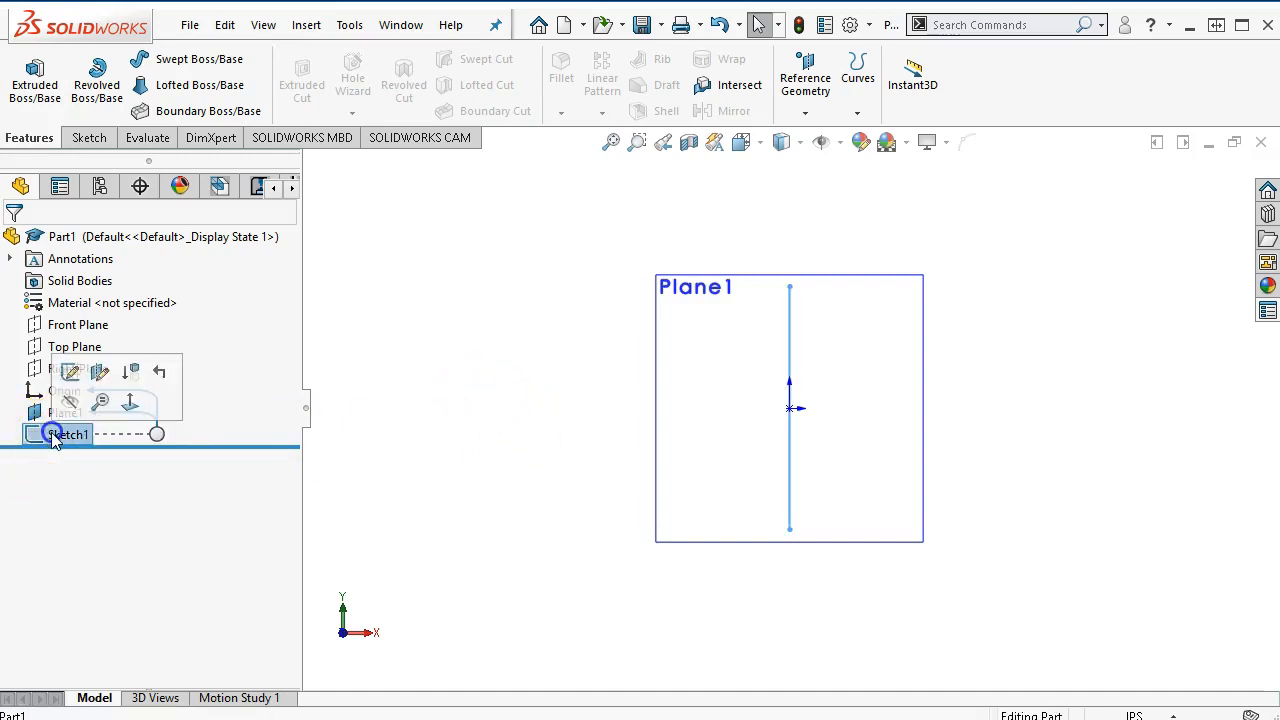
{"action": "left_click", "coordinate": [57, 434]}
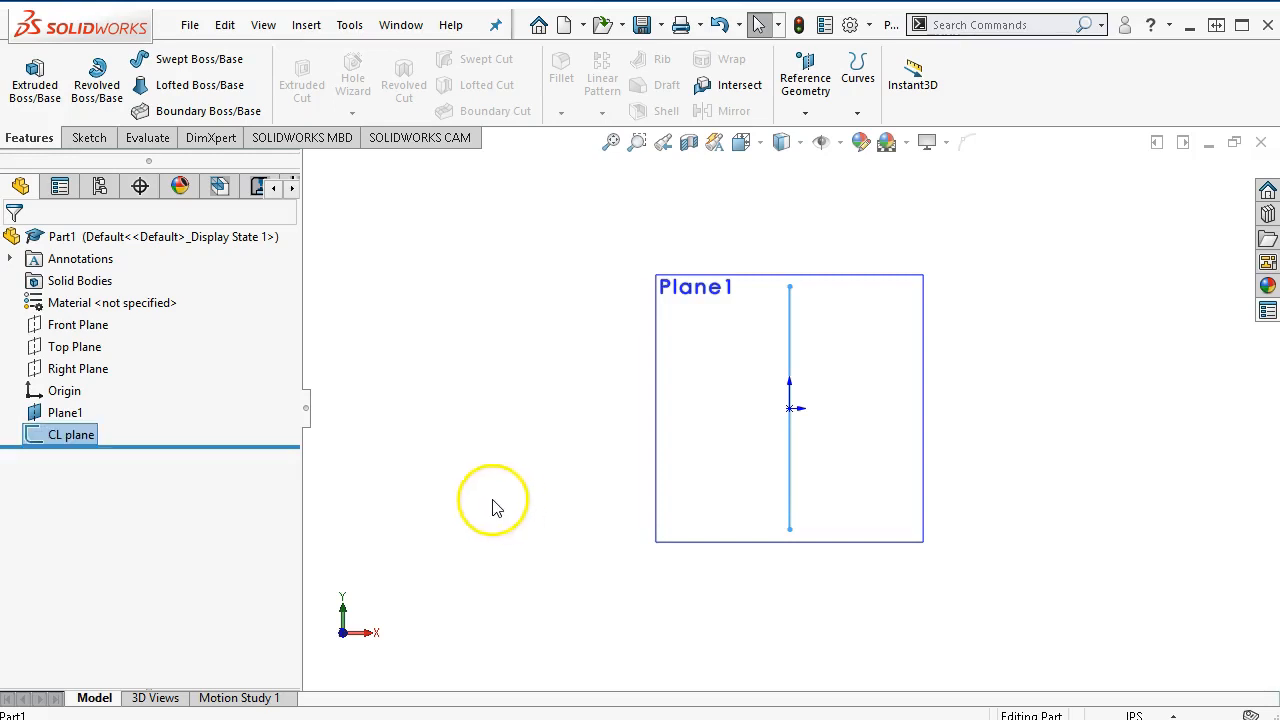
{"action": "left_click", "coordinate": [531, 409]}
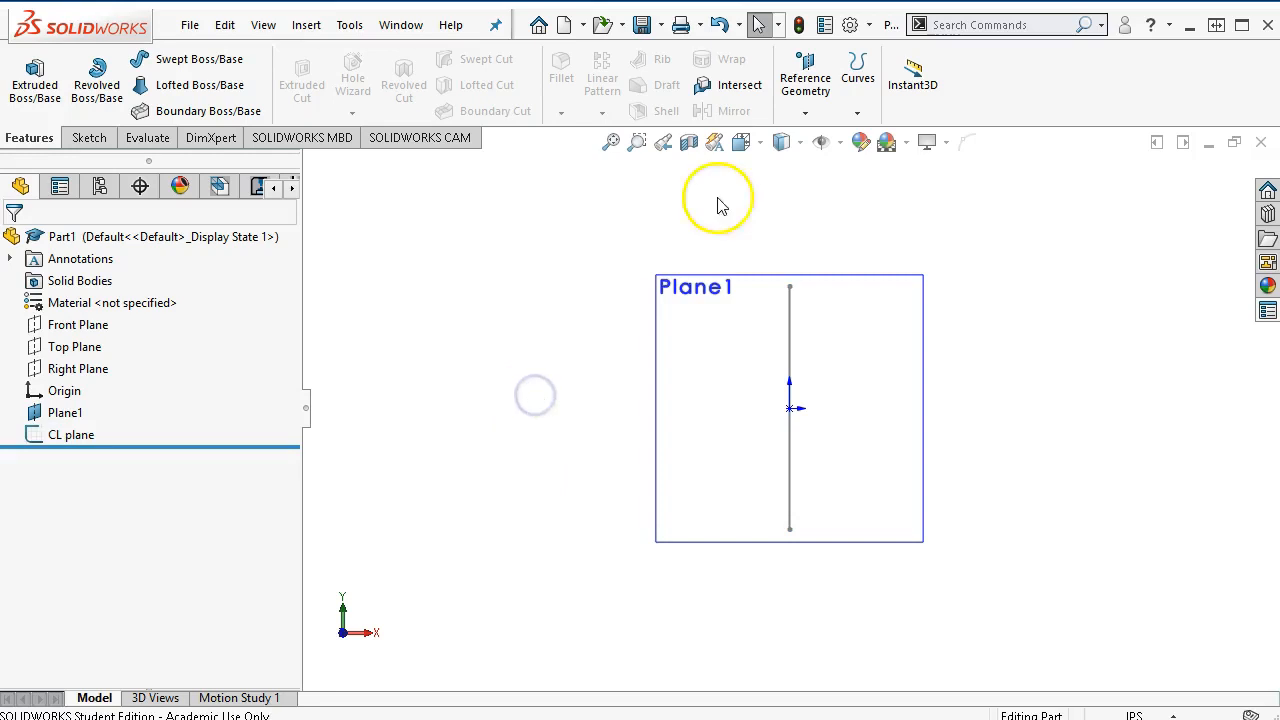
Define a new reference plane at 45 degrees to Plane1, passing through the vertical line of the CL plane sketch
{"action": "left_click", "coordinate": [806, 112]}
{"action": "left_click", "coordinate": [824, 134]}
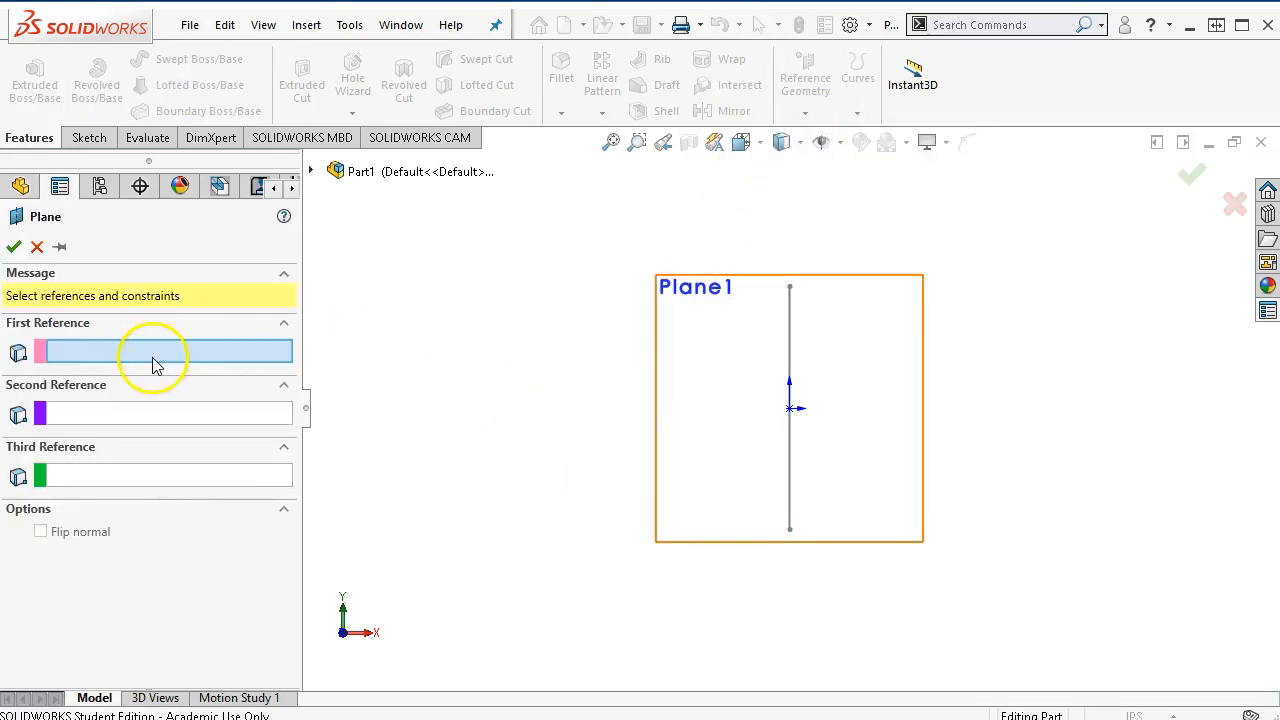
{"action": "left_click", "coordinate": [724, 284]}
{"action": "mouse_move", "coordinate": [497, 386]}
{"action": "middle_mouse_down"}
{"action": "mouse_move", "coordinate": [511, 406]}
{"action": "mouse_move", "coordinate": [457, 434]}
{"action": "mouse_move", "coordinate": [449, 534]}
{"action": "middle_mouse_up"}
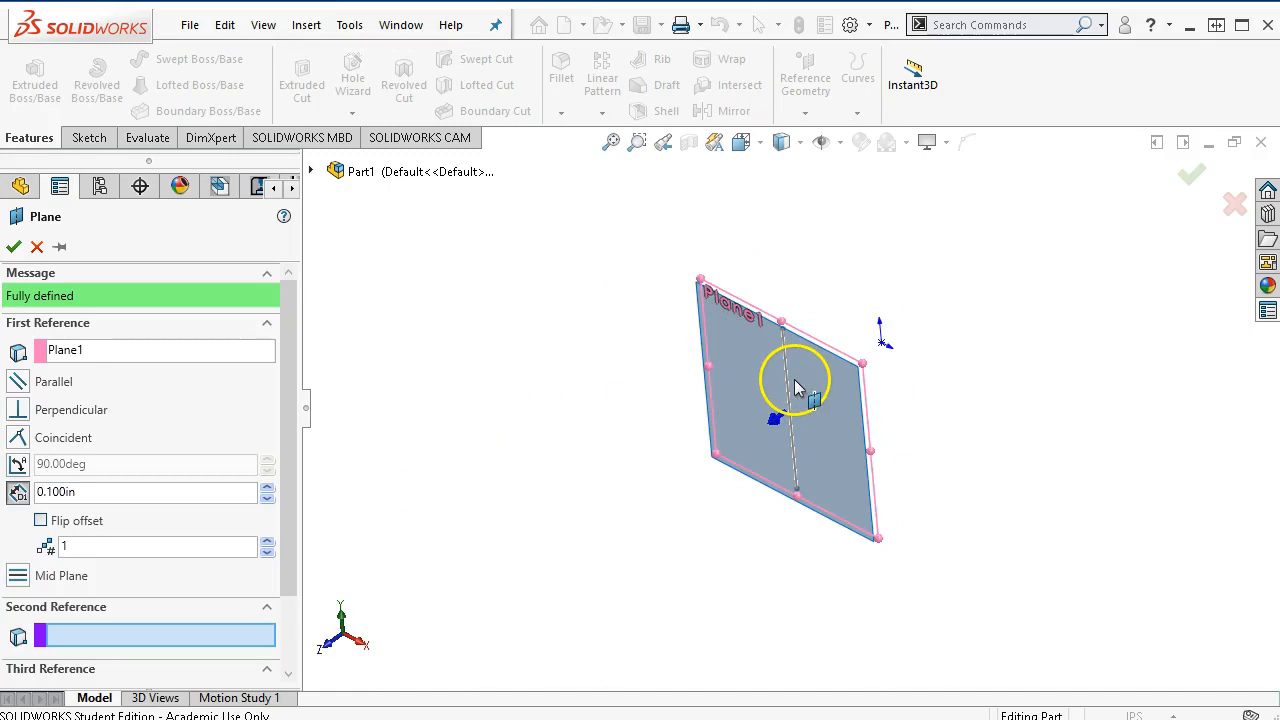
{"action": "left_click", "coordinate": [18, 465]}
{"action": "left_click", "coordinate": [162, 466]}
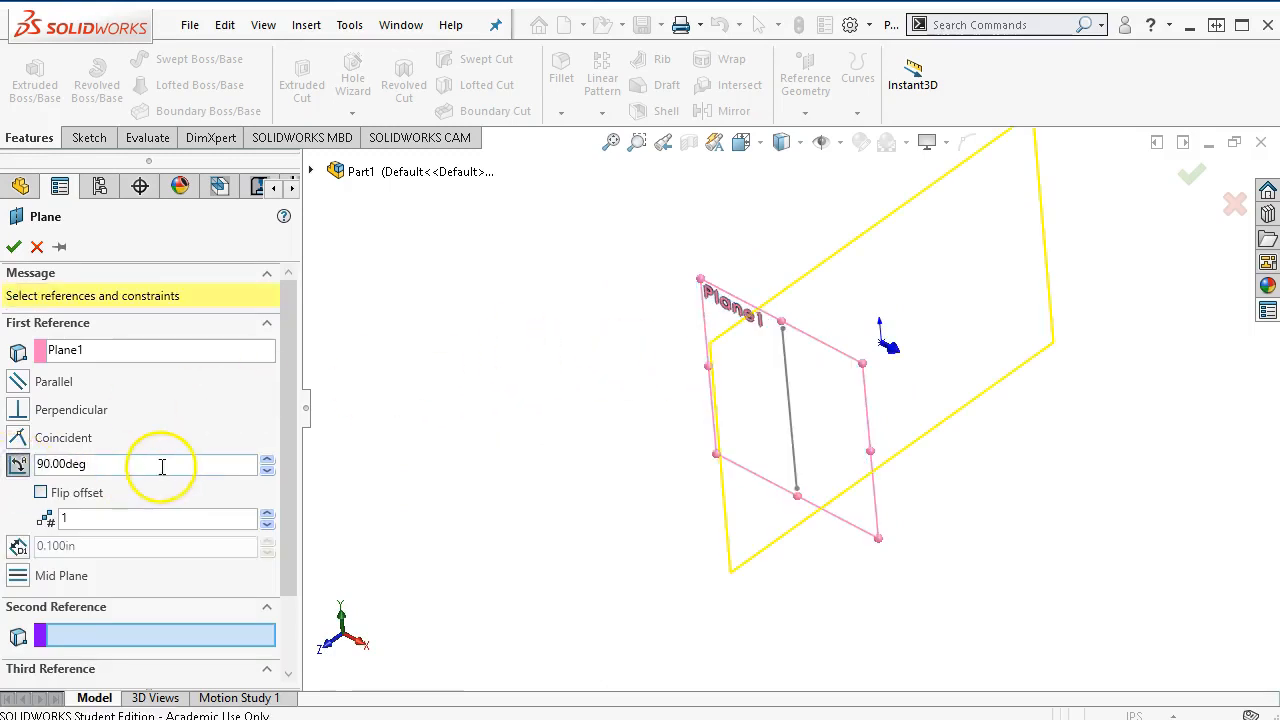
{"action": "double_click", "coordinate": [127, 461]}
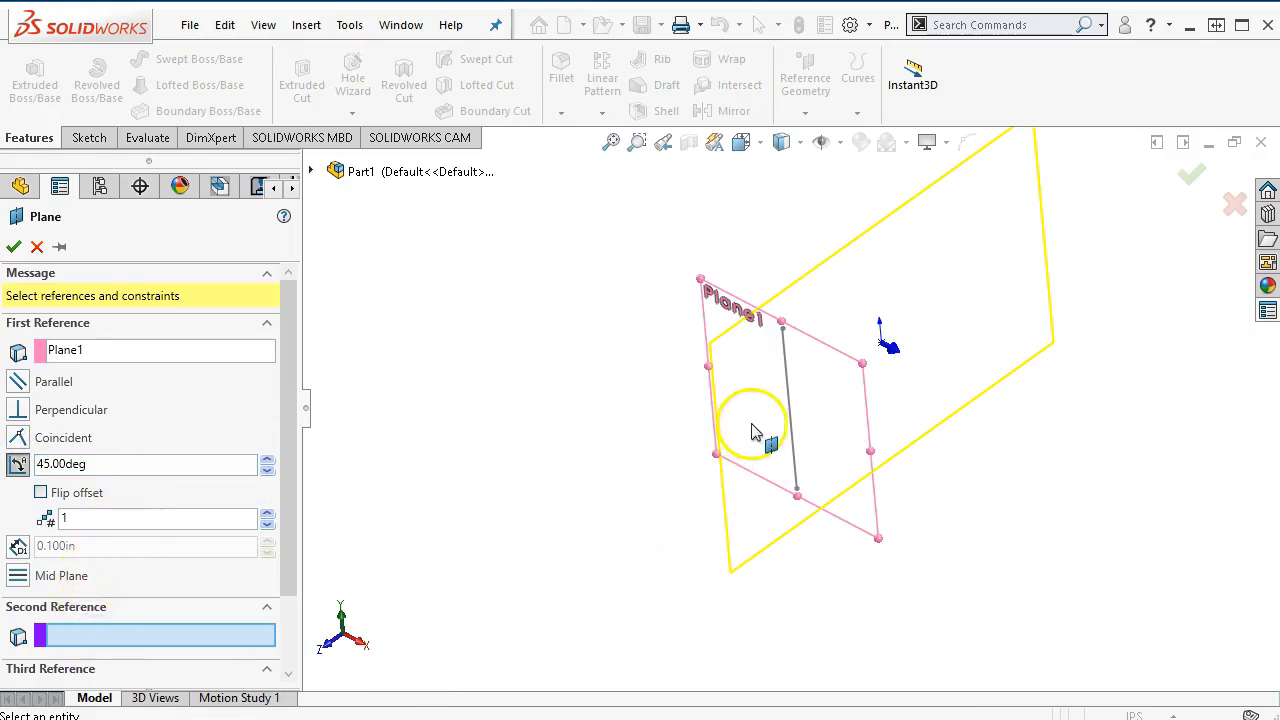
{"action": "left_click", "coordinate": [789, 416]}
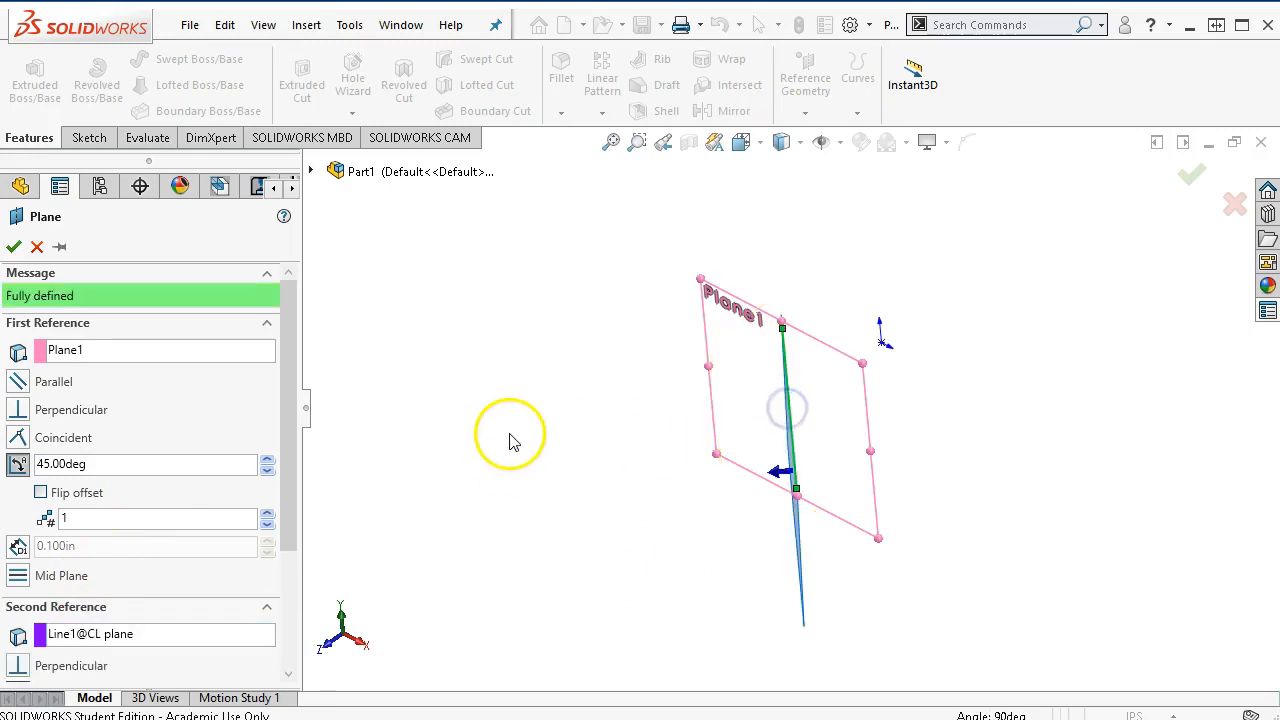
{"action": "middle_click_drag", "start_coordinate": [597, 422], "coordinate": [751, 452]}
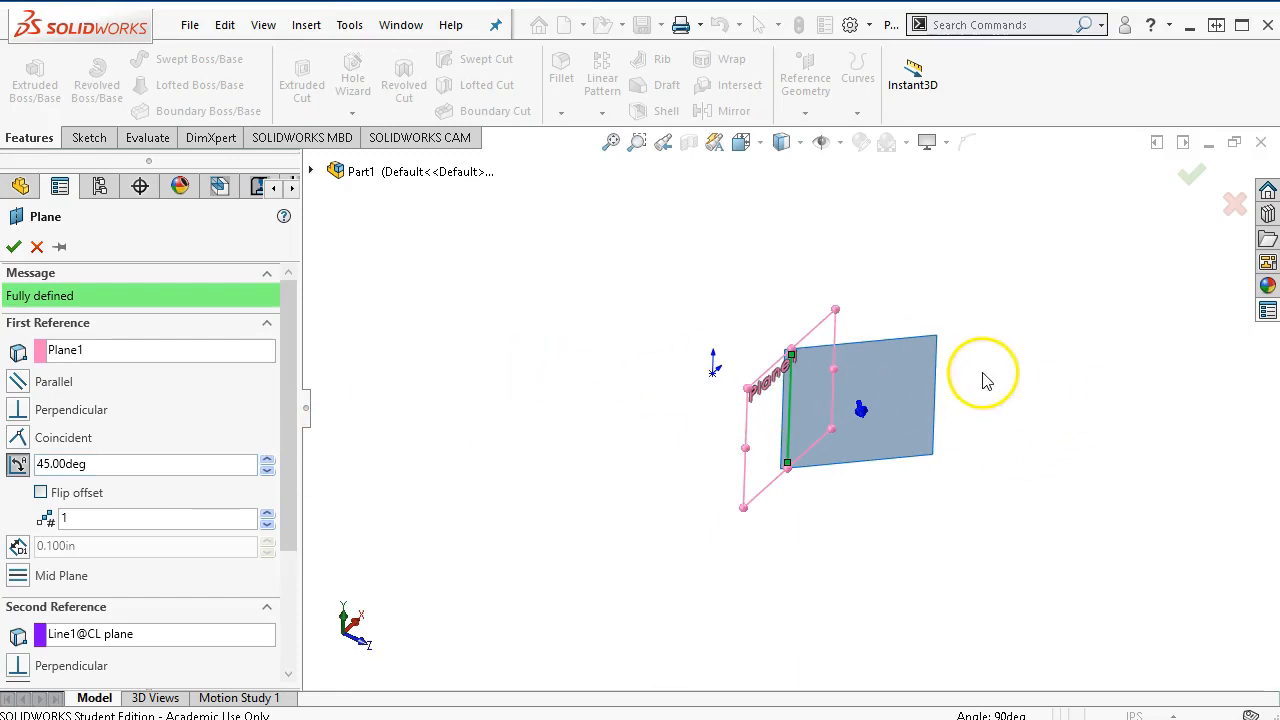
Flip the 45-degree plane to the other side of Plane1 and accept it
{"action": "left_click", "coordinate": [41, 493]}
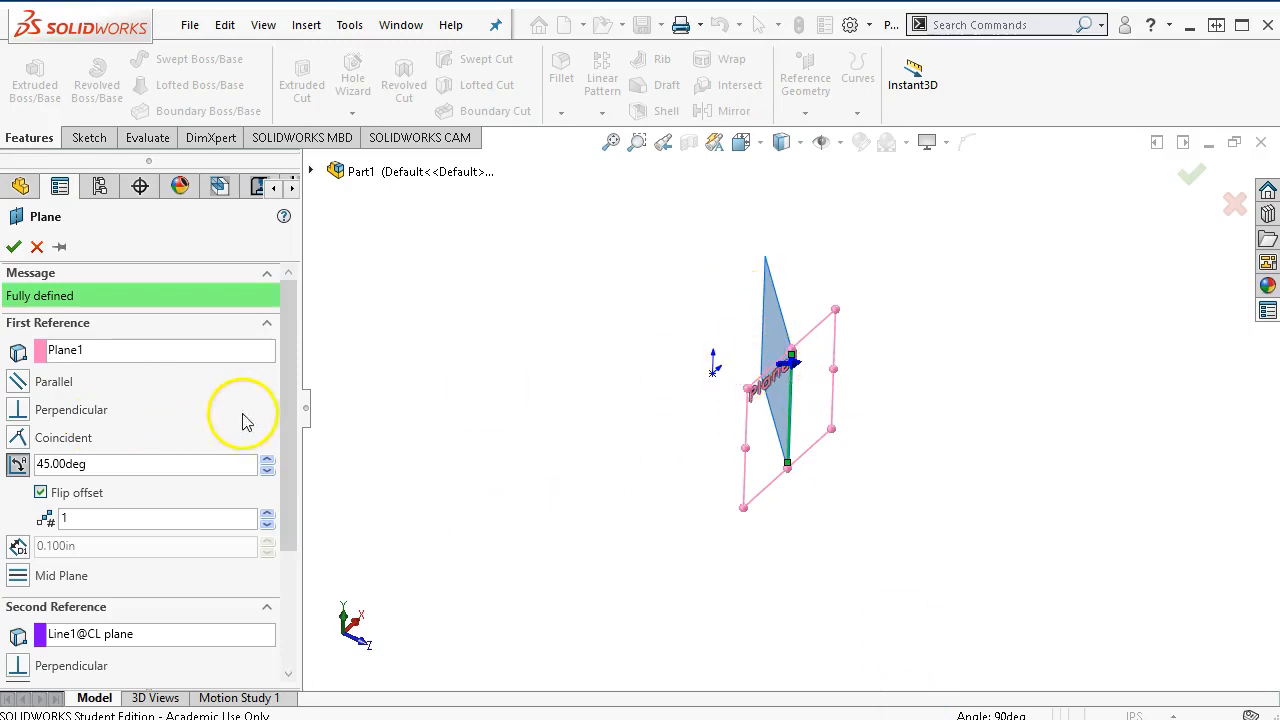
{"action": "left_click_drag", "start_coordinate": [286, 428], "coordinate": [286, 583]}
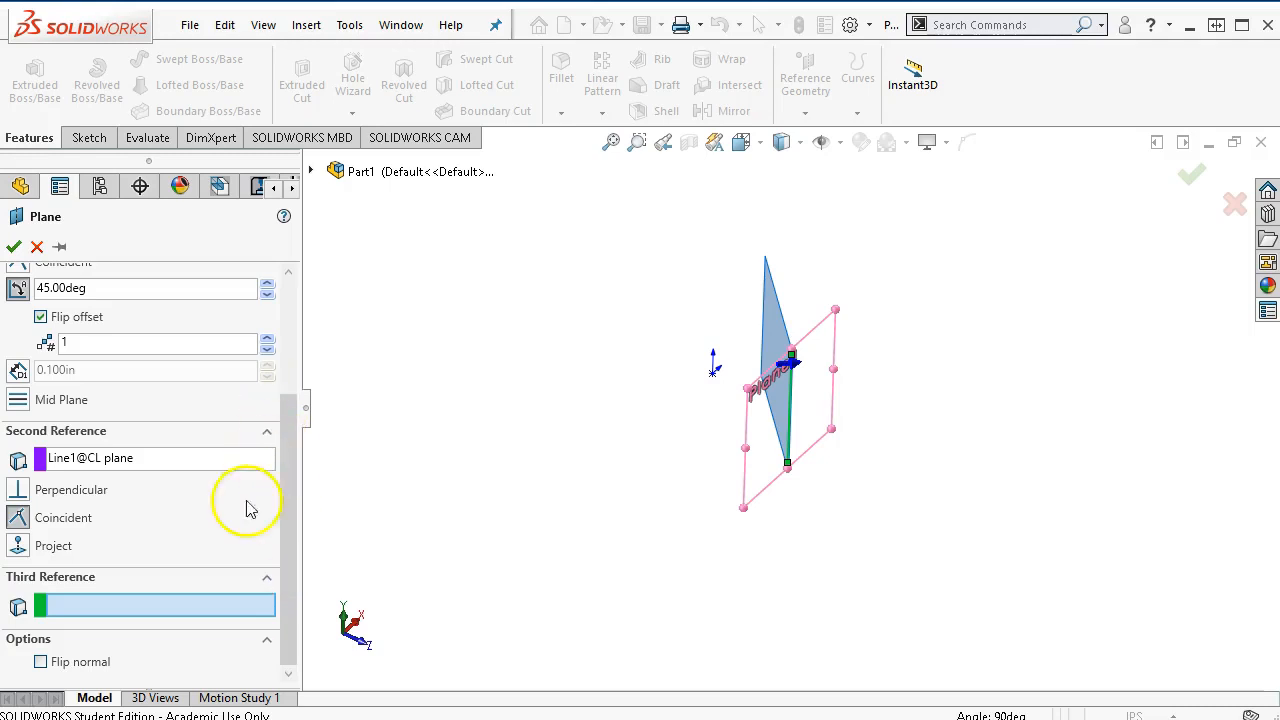
{"action": "left_click", "coordinate": [213, 596]}
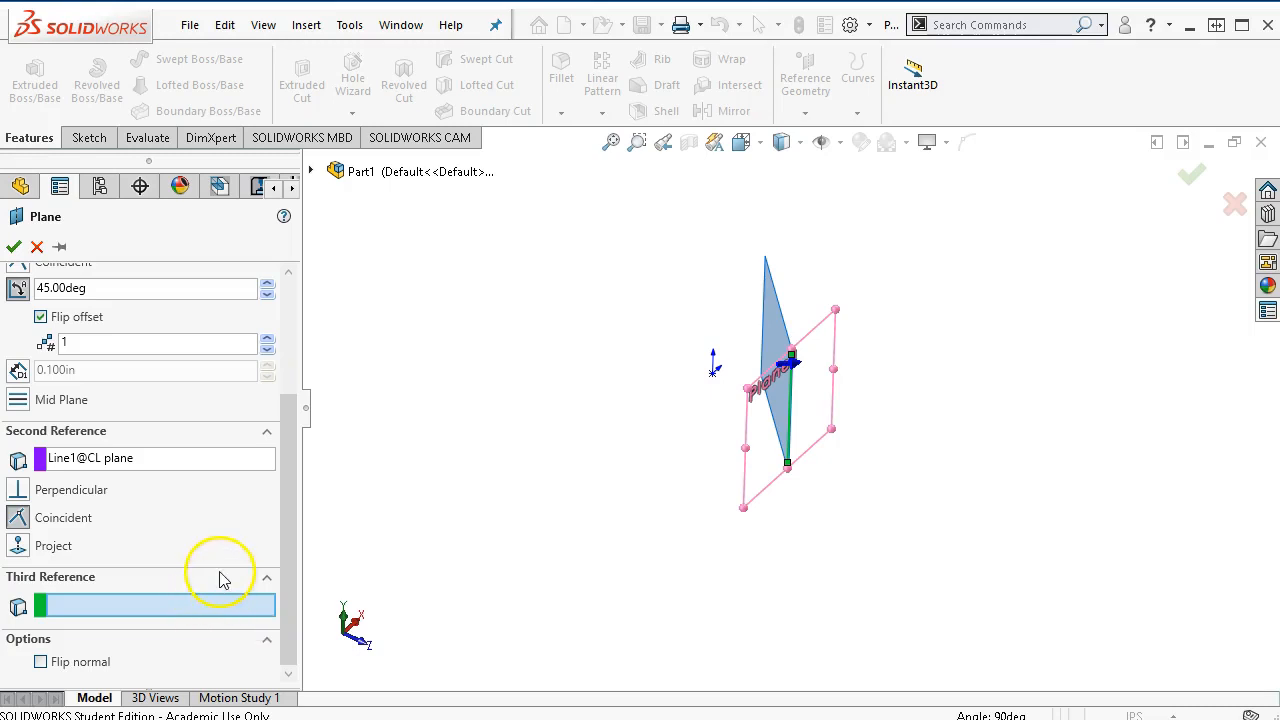
{"action": "left_click_drag", "start_coordinate": [289, 537], "coordinate": [288, 325]}
{"action": "left_click", "coordinate": [14, 246]}
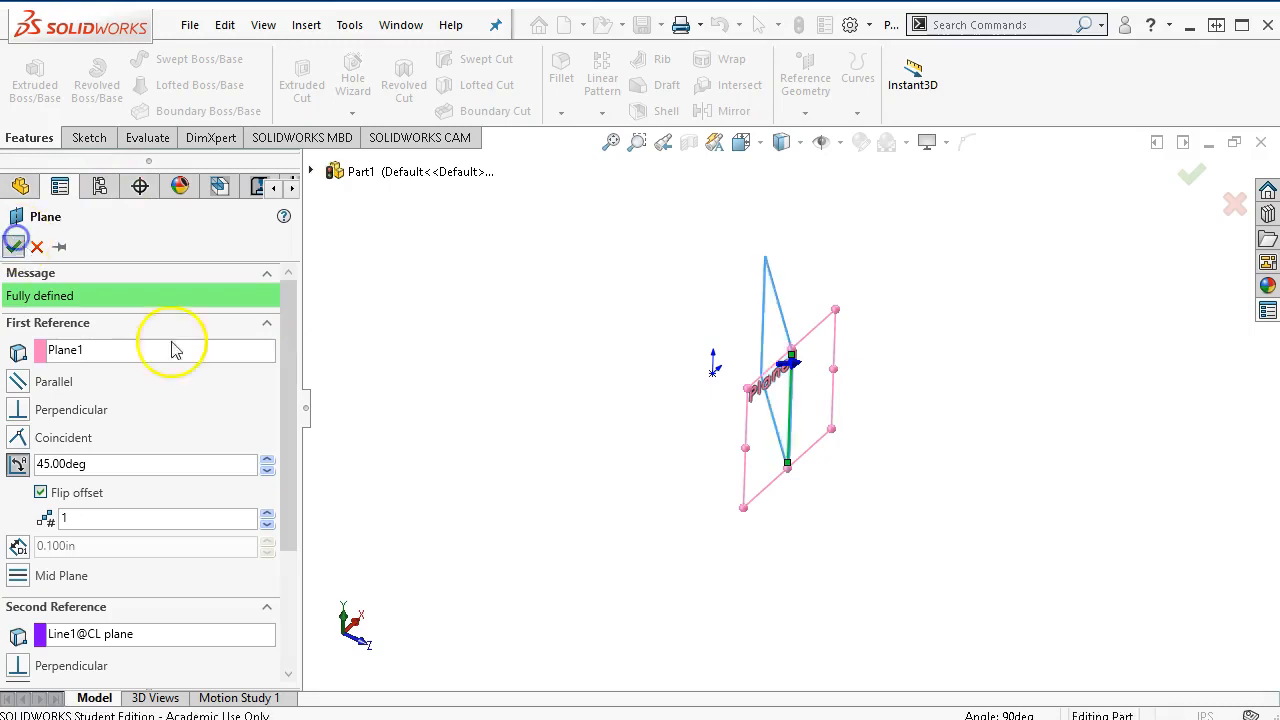
Start a sketch on the 45-degree plane, viewed at an angle in 3D
{"action": "middle_click_drag", "start_coordinate": [511, 558], "coordinate": [344, 530]}
{"action": "middle_click_drag", "start_coordinate": [987, 470], "coordinate": [965, 443]}
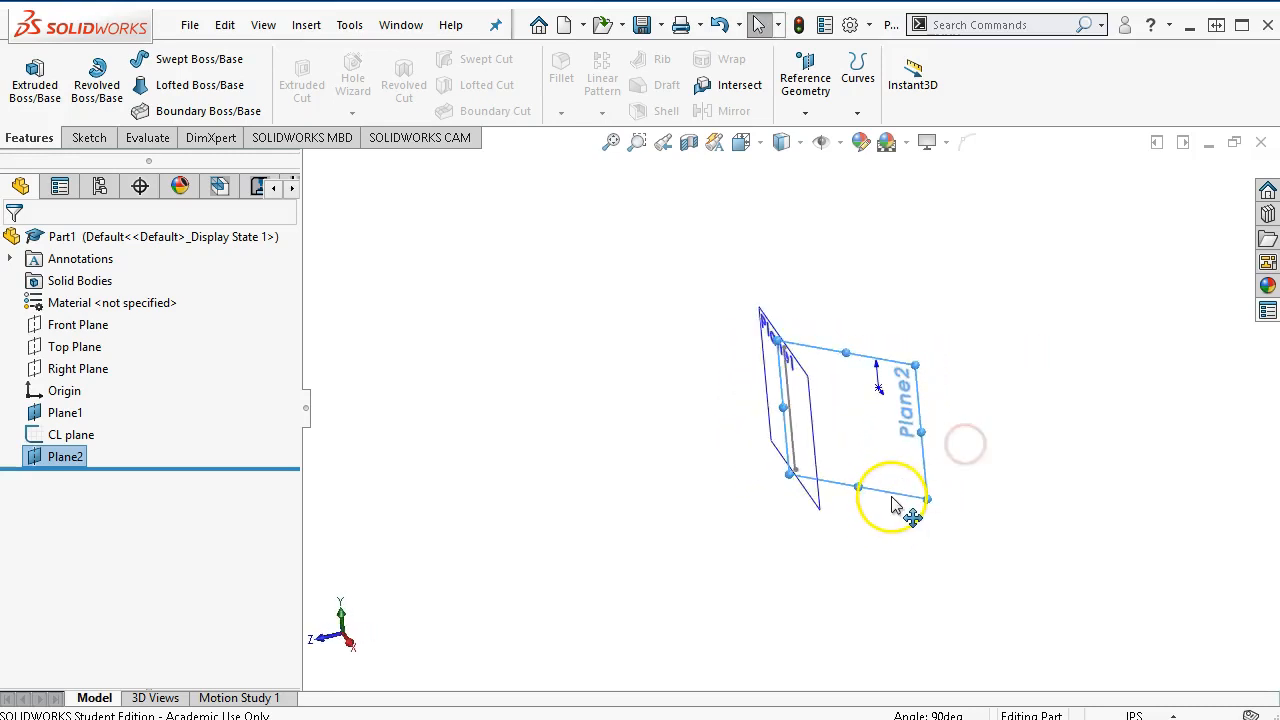
{"action": "left_click", "coordinate": [894, 499]}
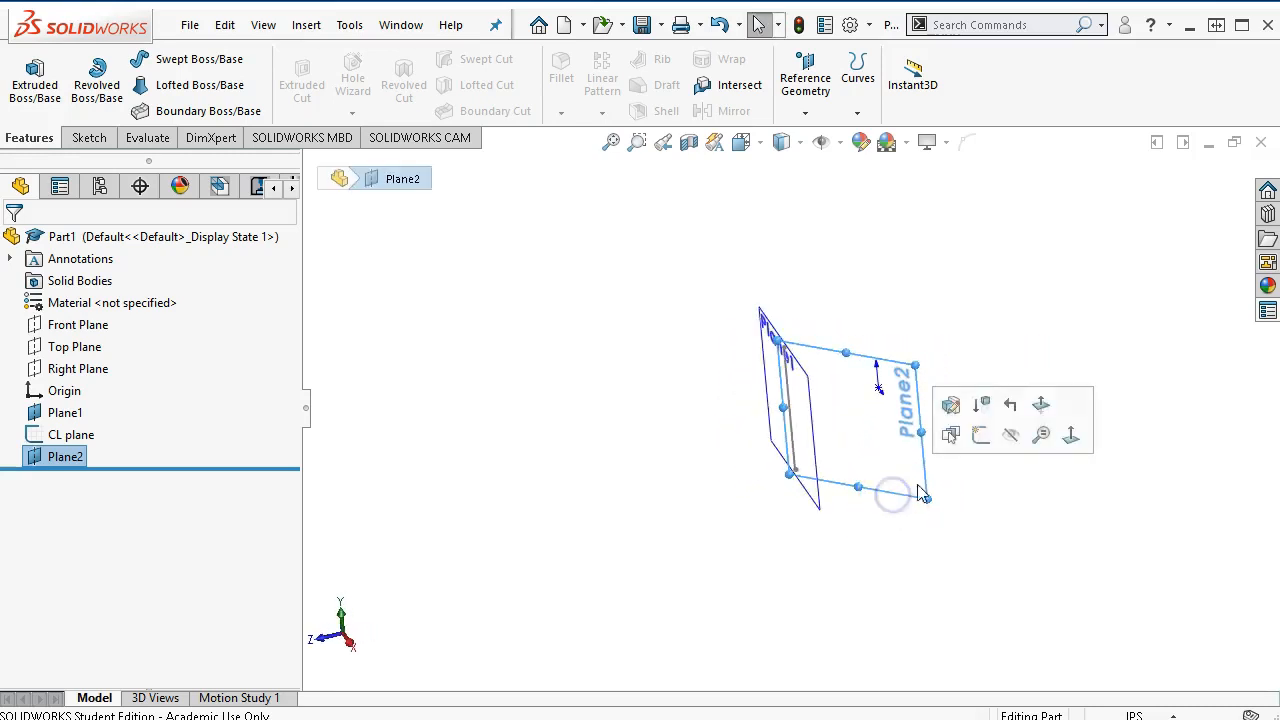
{"action": "left_click", "coordinate": [981, 437]}
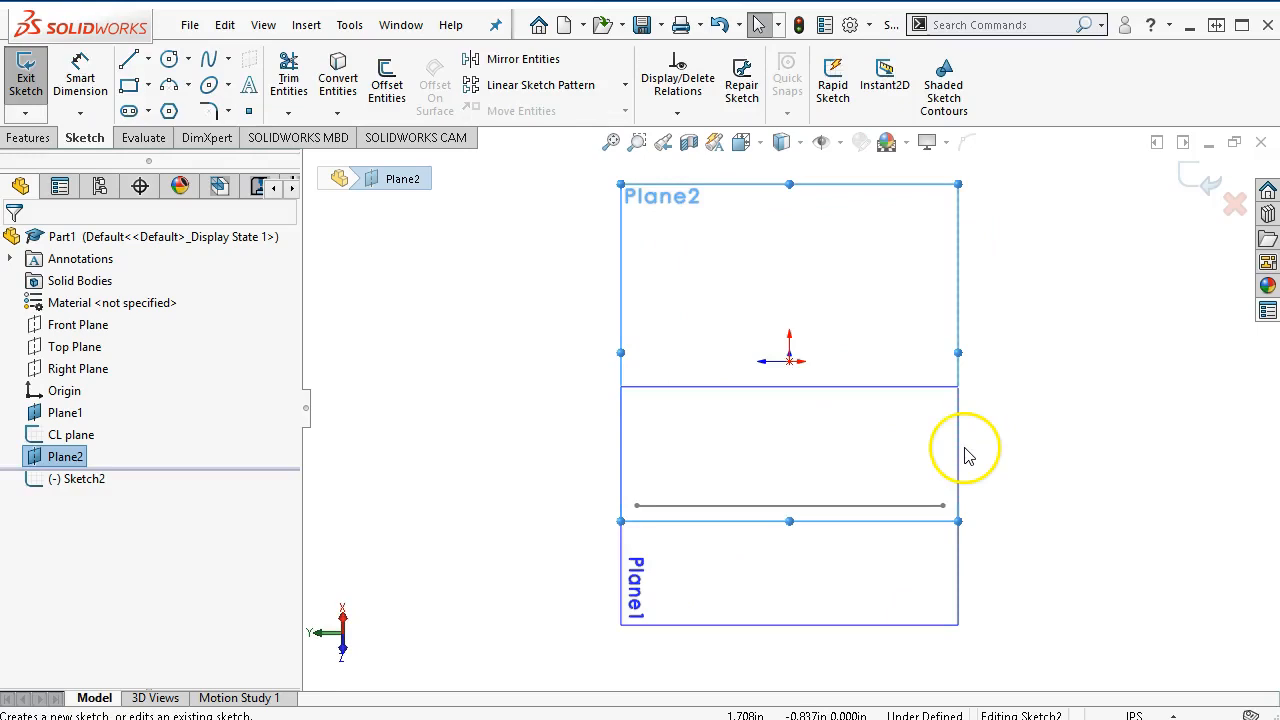
{"action": "middle_click_drag", "start_coordinate": [1017, 471], "coordinate": [1163, 380]}
{"action": "mouse_move", "coordinate": [858, 486]}
{"action": "middle_mouse_down"}
{"action": "mouse_move", "coordinate": [963, 363]}
{"action": "mouse_move", "coordinate": [931, 480]}
{"action": "mouse_move", "coordinate": [1110, 503]}
{"action": "mouse_move", "coordinate": [940, 408]}
{"action": "mouse_move", "coordinate": [806, 354]}
{"action": "mouse_move", "coordinate": [766, 420]}
{"action": "mouse_move", "coordinate": [709, 258]}
{"action": "middle_mouse_up"}
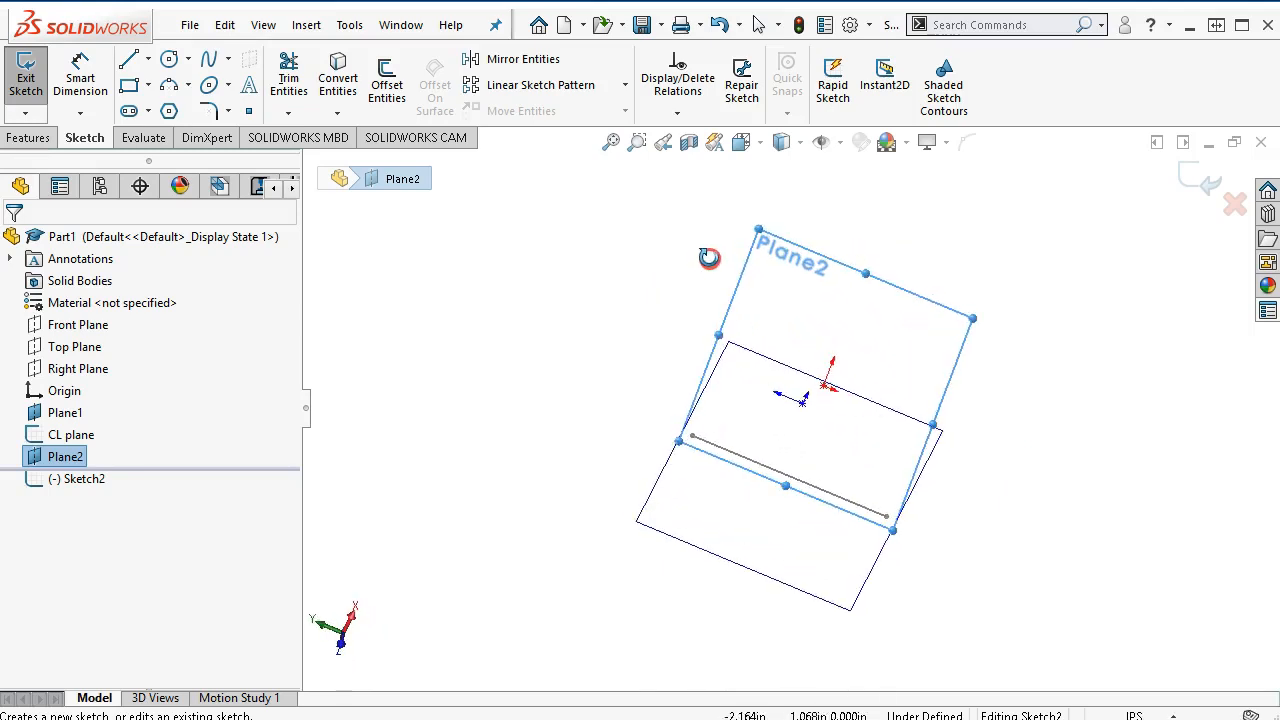
{"action": "middle_click_drag", "start_coordinate": [920, 471], "coordinate": [1146, 346]}
{"action": "middle_click_drag", "start_coordinate": [1006, 514], "coordinate": [988, 556]}
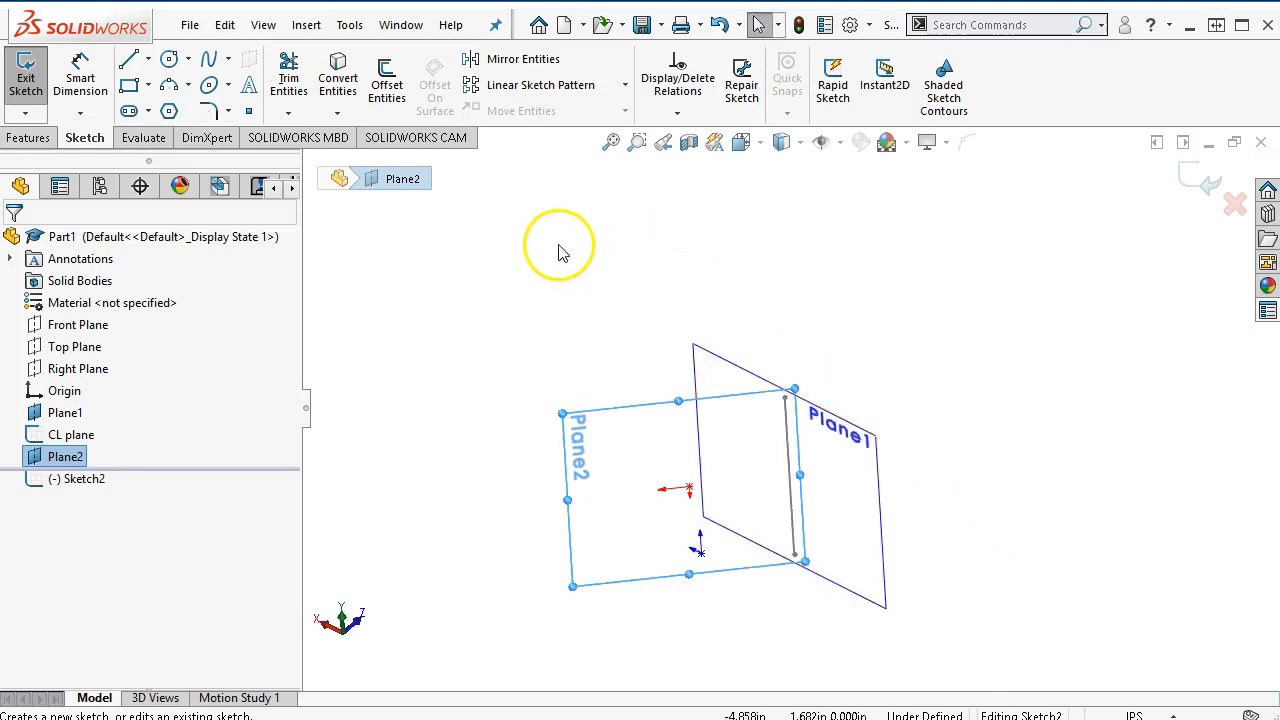
Place a sketch point just below the lower edge of the 45-degree plane and exit the sketch
{"action": "left_click", "coordinate": [248, 112]}
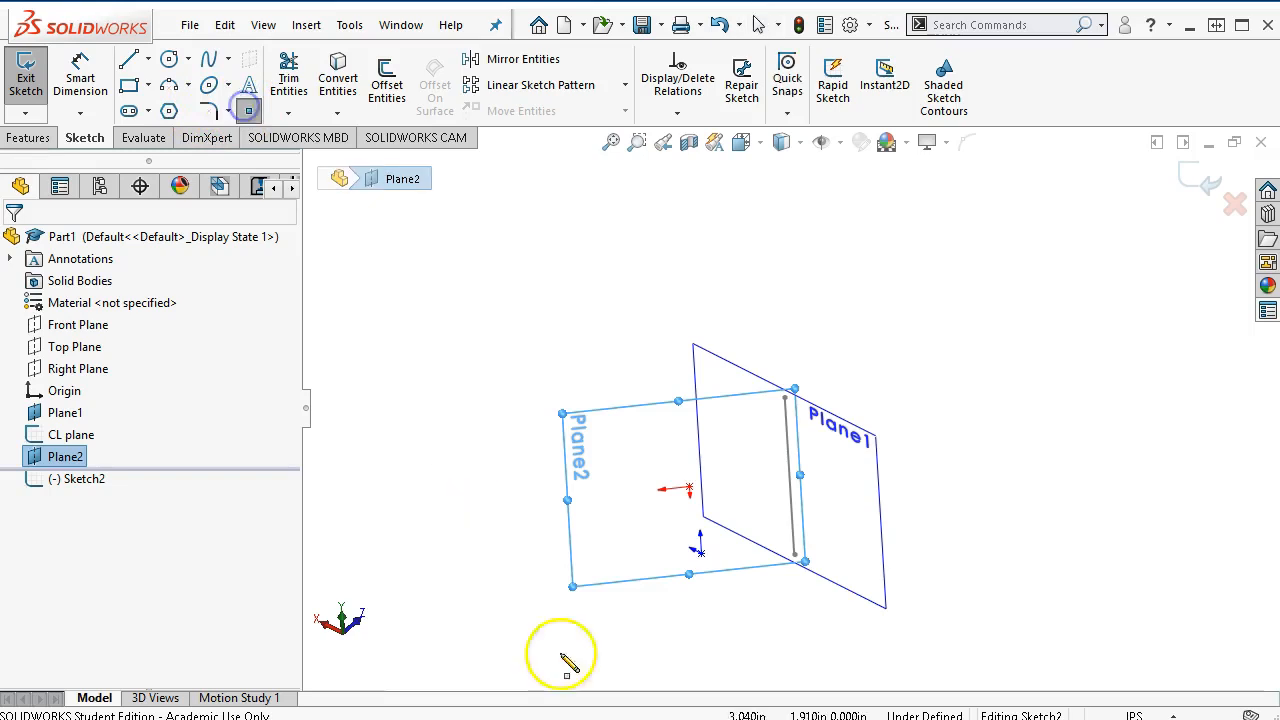
{"action": "left_click", "coordinate": [611, 630]}
{"action": "right_click", "coordinate": [923, 337]}
{"action": "left_click", "coordinate": [968, 350]}
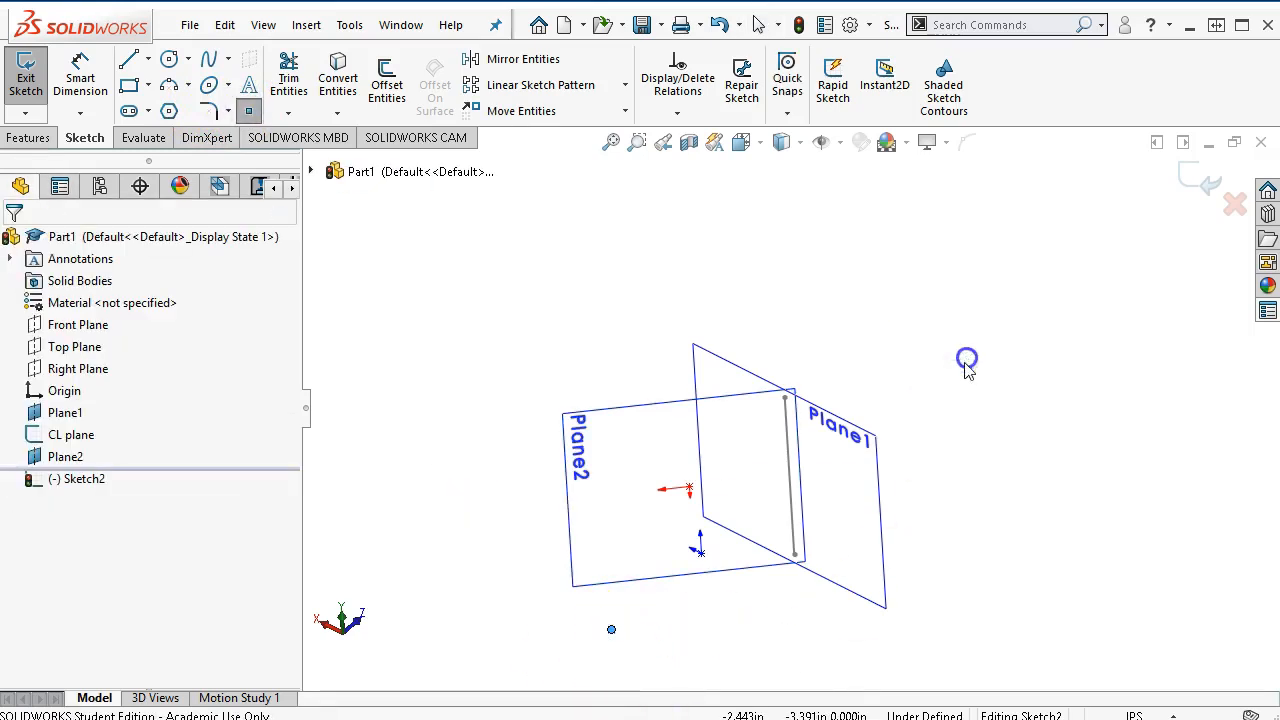
{"action": "left_click", "coordinate": [1199, 176]}
{"action": "mouse_move", "coordinate": [920, 306]}
{"action": "middle_mouse_down"}
{"action": "mouse_move", "coordinate": [1060, 245]}
{"action": "mouse_move", "coordinate": [1123, 300]}
{"action": "mouse_move", "coordinate": [1111, 391]}
{"action": "mouse_move", "coordinate": [1106, 300]}
{"action": "mouse_move", "coordinate": [1114, 363]}
{"action": "middle_mouse_up"}
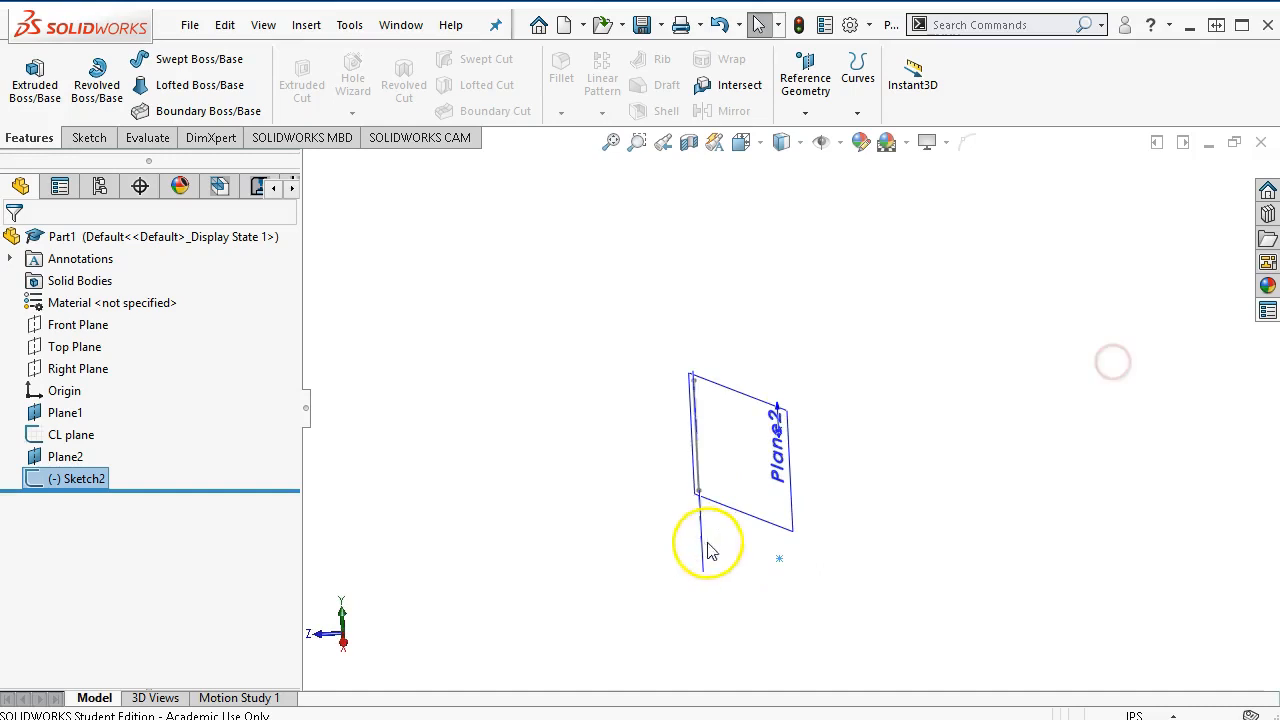
{"action": "mouse_move", "coordinate": [782, 558]}
{"action": "middle_mouse_down"}
{"action": "mouse_move", "coordinate": [866, 500]}
{"action": "mouse_move", "coordinate": [883, 466]}
{"action": "mouse_move", "coordinate": [866, 471]}
{"action": "middle_mouse_up"}
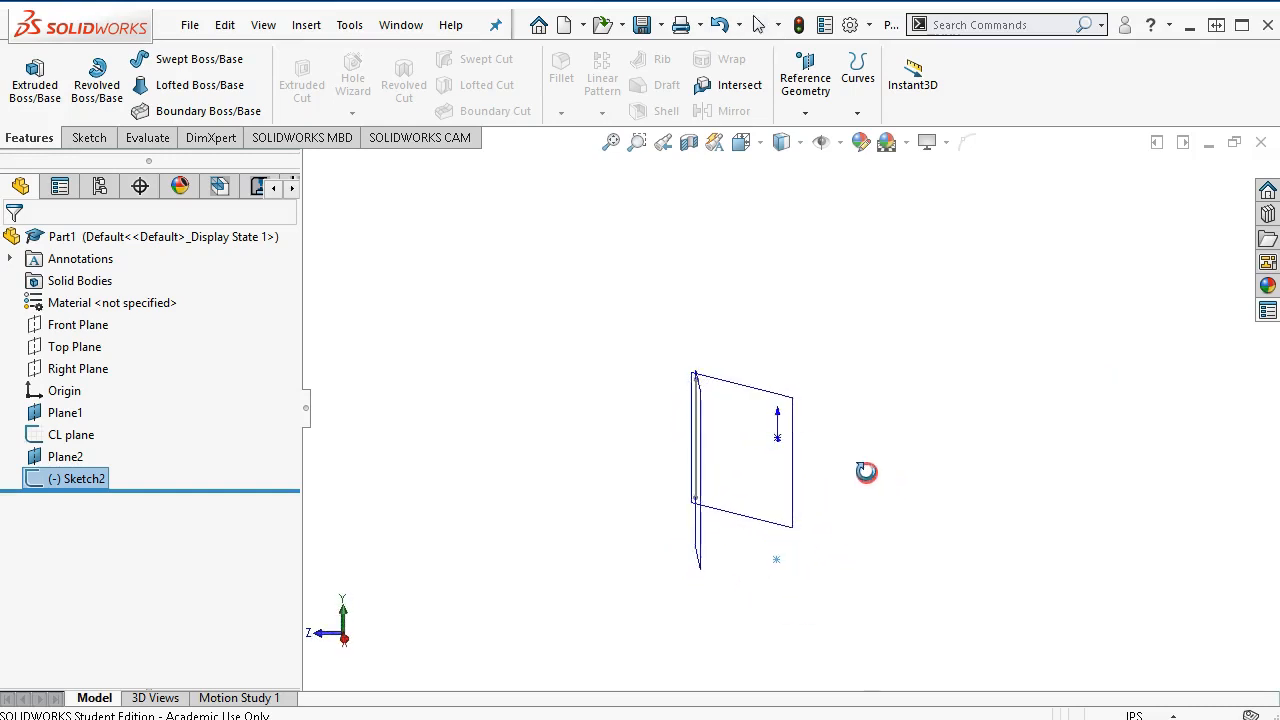
Start a new reference plane that uses the origin point as its first reference
{"action": "left_click", "coordinate": [805, 113]}
{"action": "left_click", "coordinate": [818, 137]}
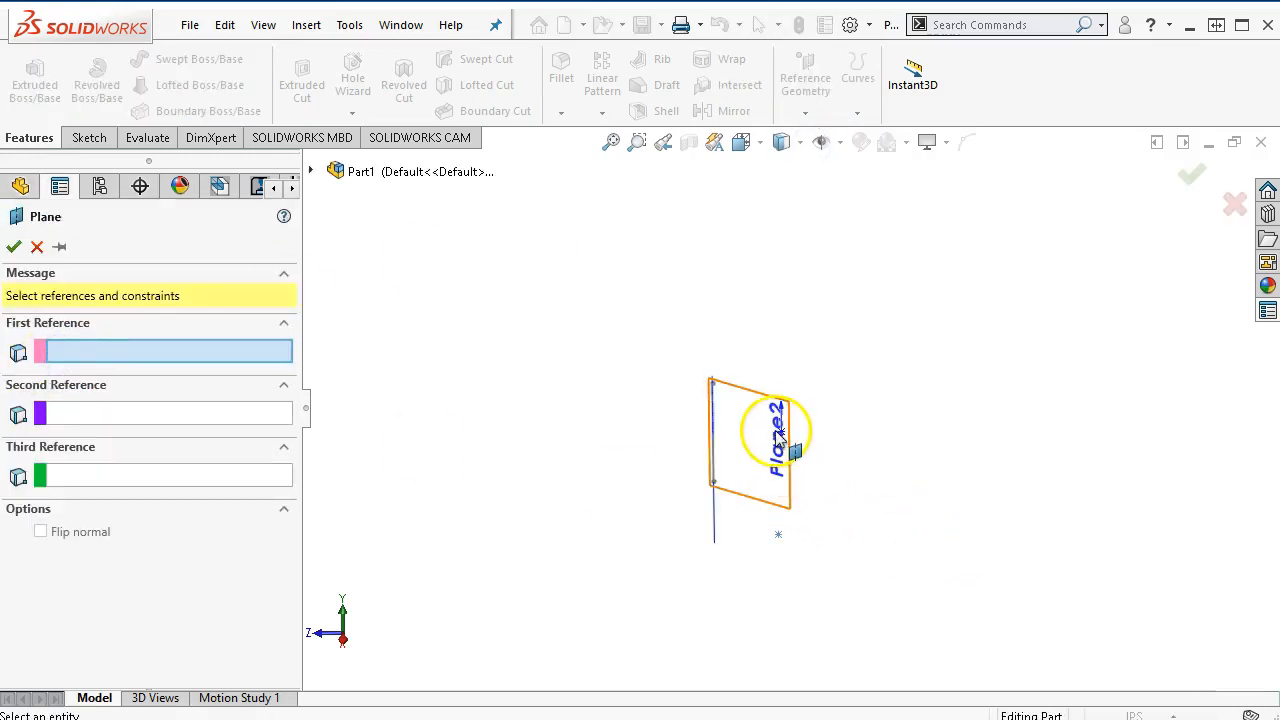
{"action": "left_click", "coordinate": [716, 388]}
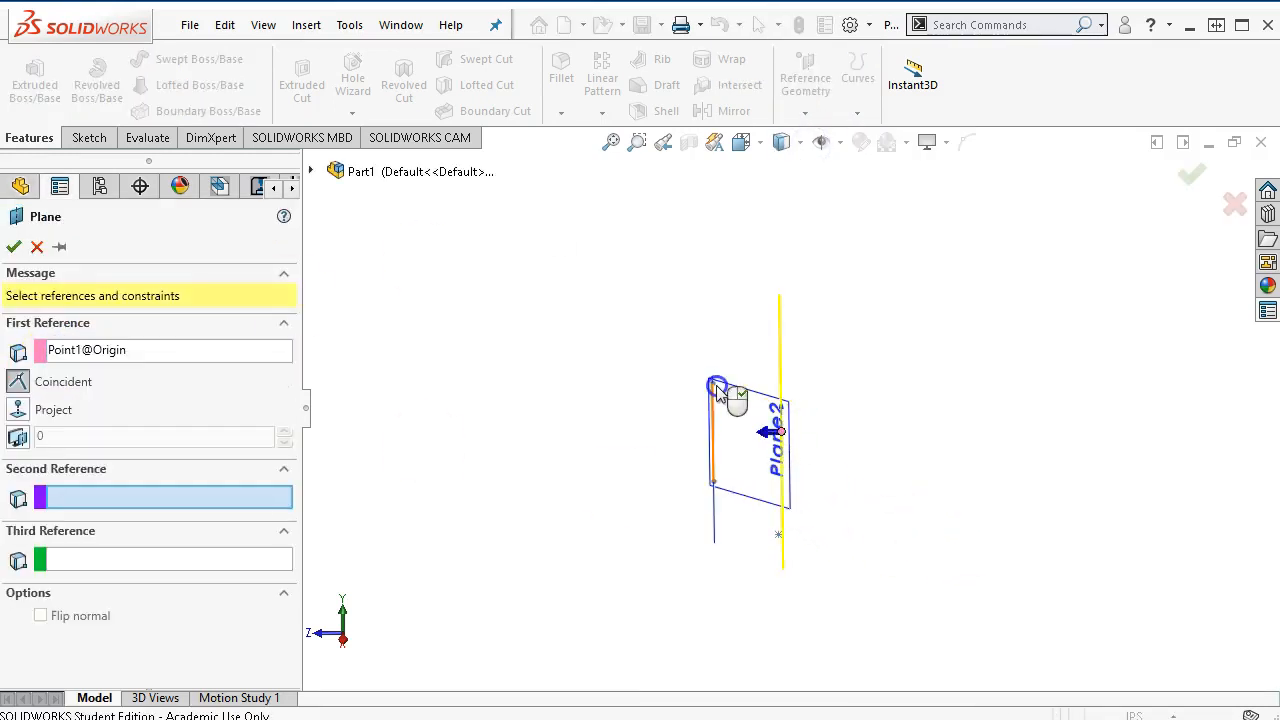
{"action": "scroll", "coordinate": [734, 413], "scroll_direction": "down", "scroll_amount": 1}
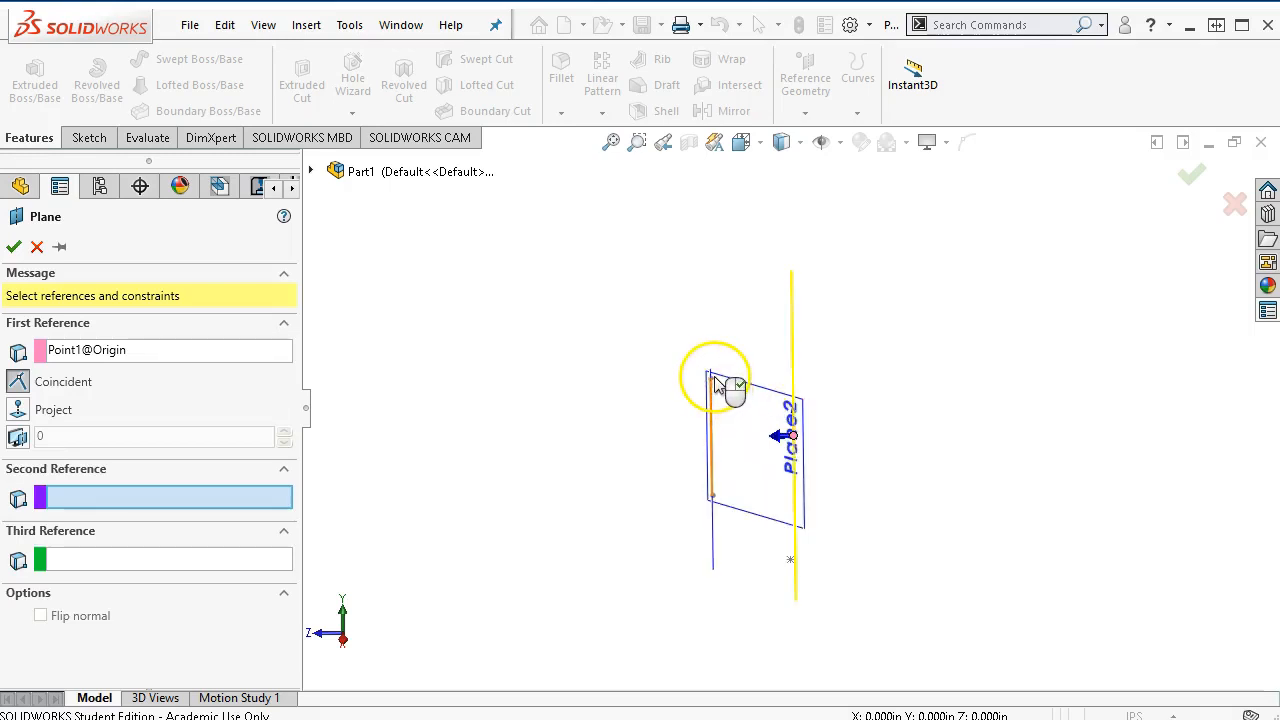
{"action": "scroll", "coordinate": [716, 386], "scroll_direction": "down", "scroll_amount": 5}
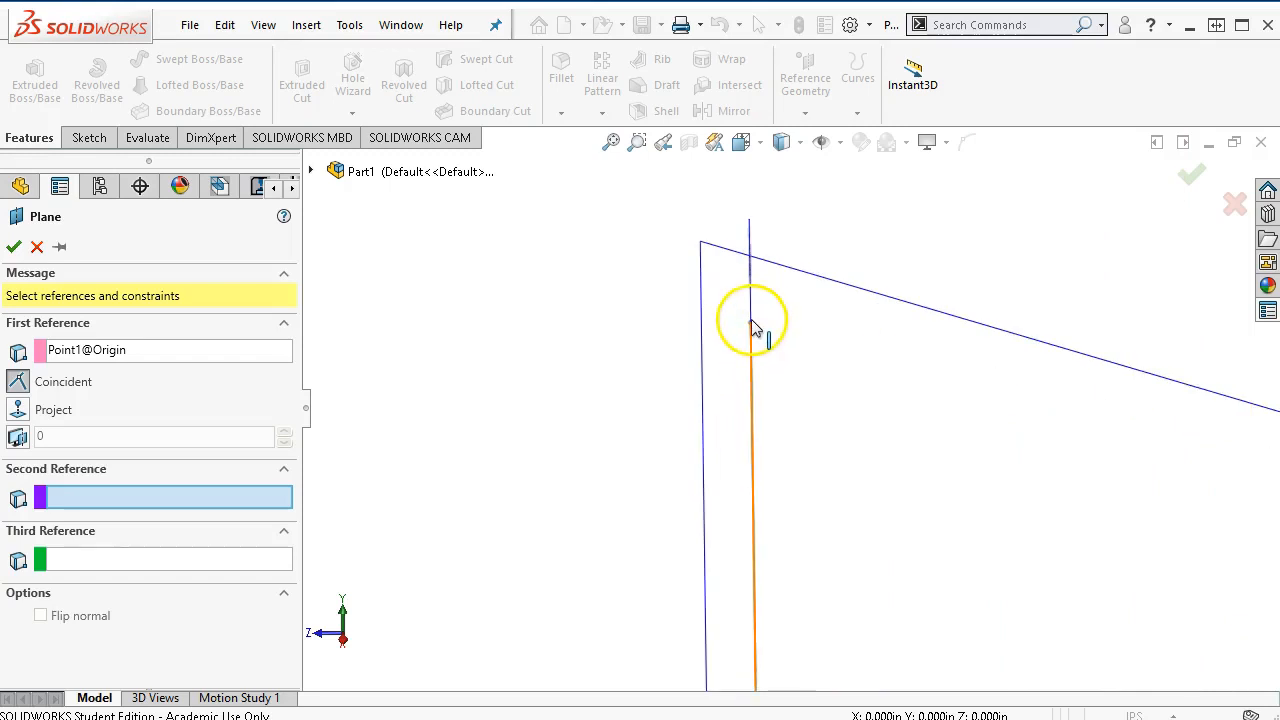
{"action": "left_click", "coordinate": [753, 330]}
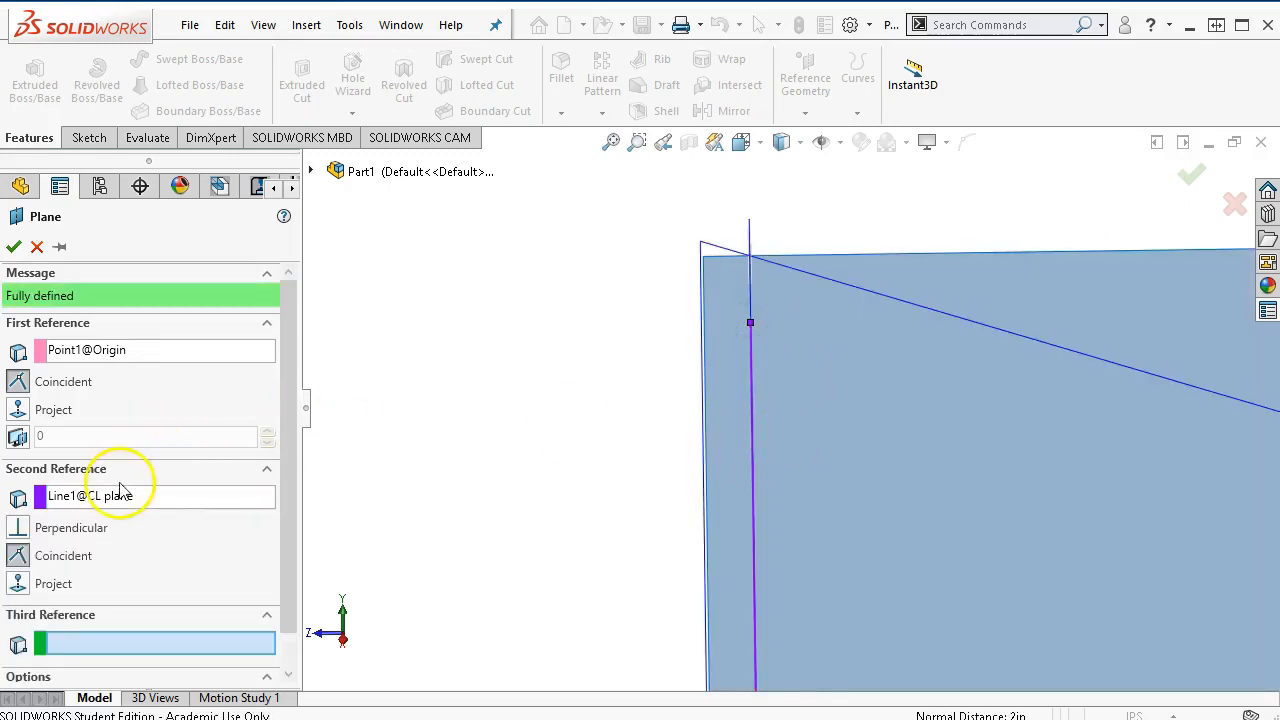
{"action": "left_click", "coordinate": [120, 497]}
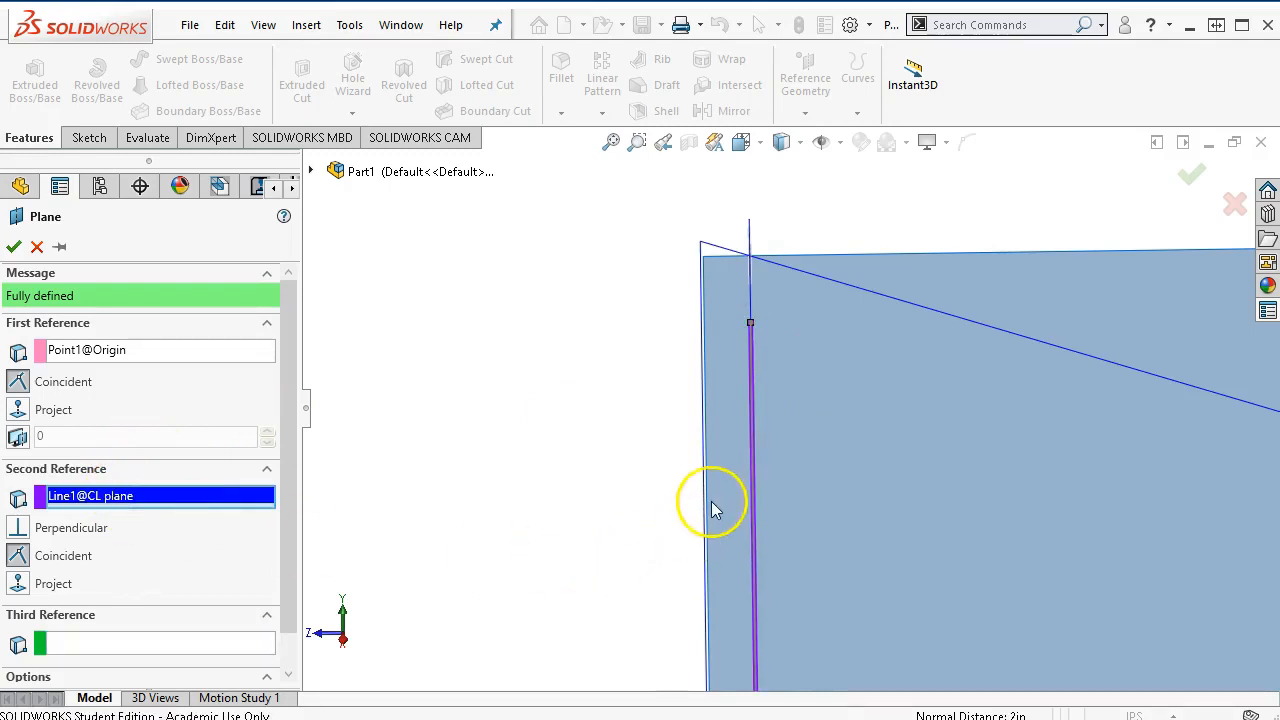
{"action": "key", "text": "Delete"}
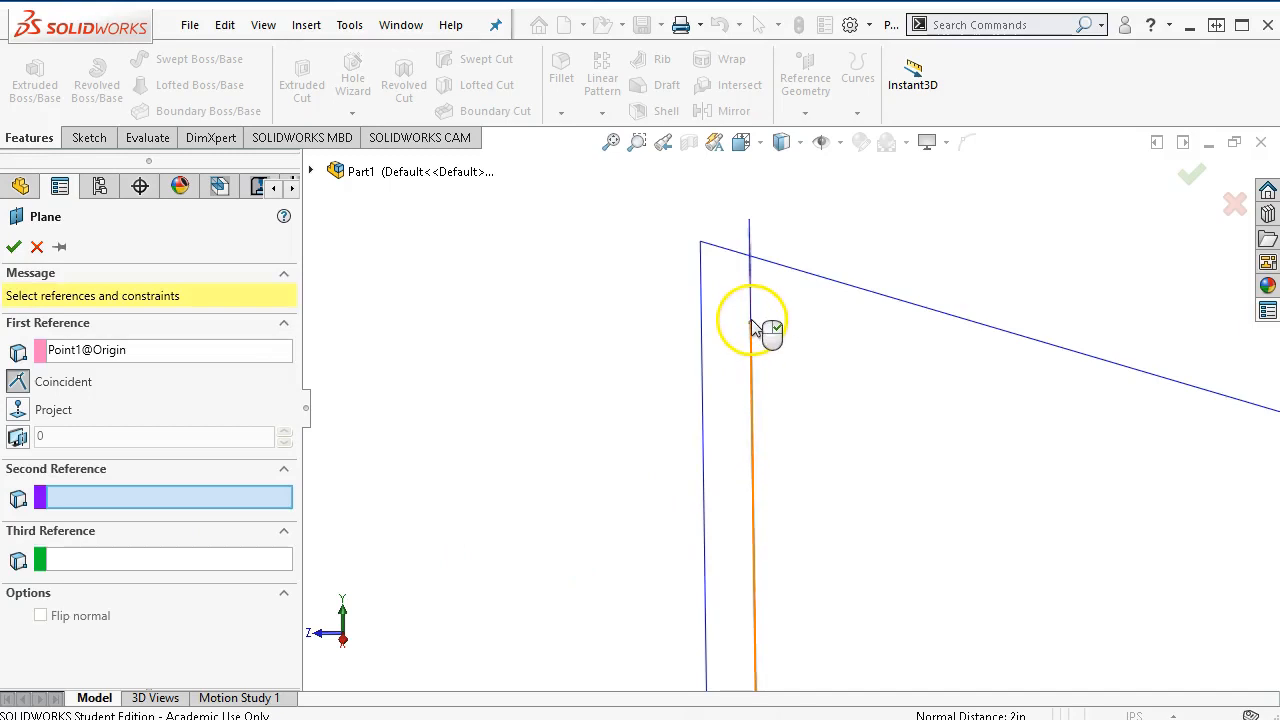
Complete the plane through the upper endpoint of the CL plane line and the sketched point below the 45-degree plane, and accept it
{"action": "middle_click_drag", "start_coordinate": [857, 399], "coordinate": [765, 370]}
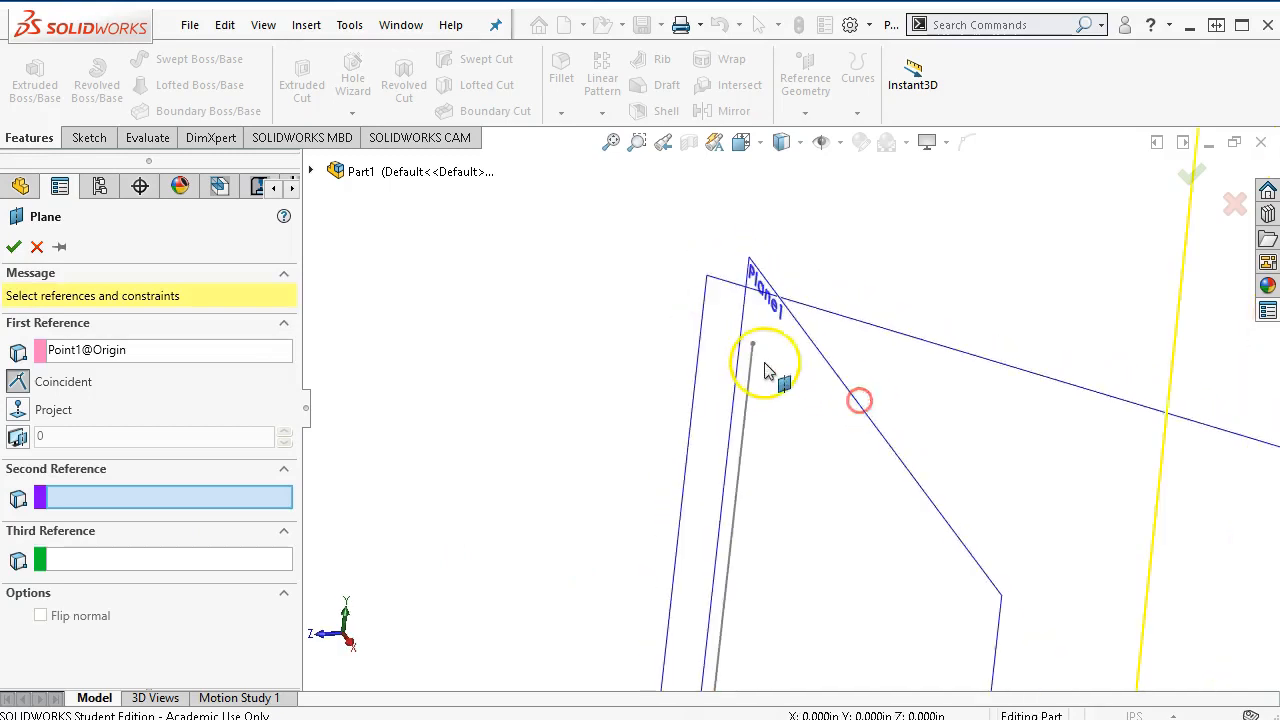
{"action": "left_click", "coordinate": [753, 346]}
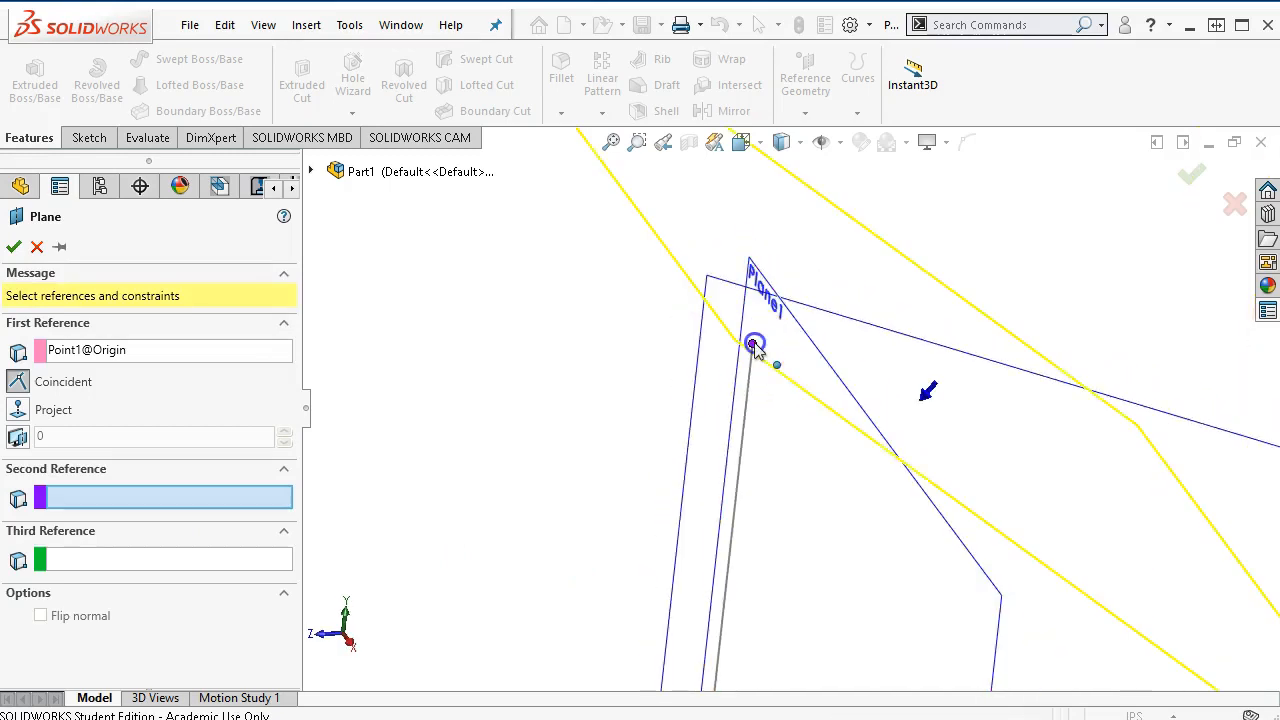
{"action": "scroll", "coordinate": [794, 452], "scroll_direction": "up", "scroll_amount": 5}
{"action": "middle_click_drag", "start_coordinate": [525, 435], "coordinate": [551, 400]}
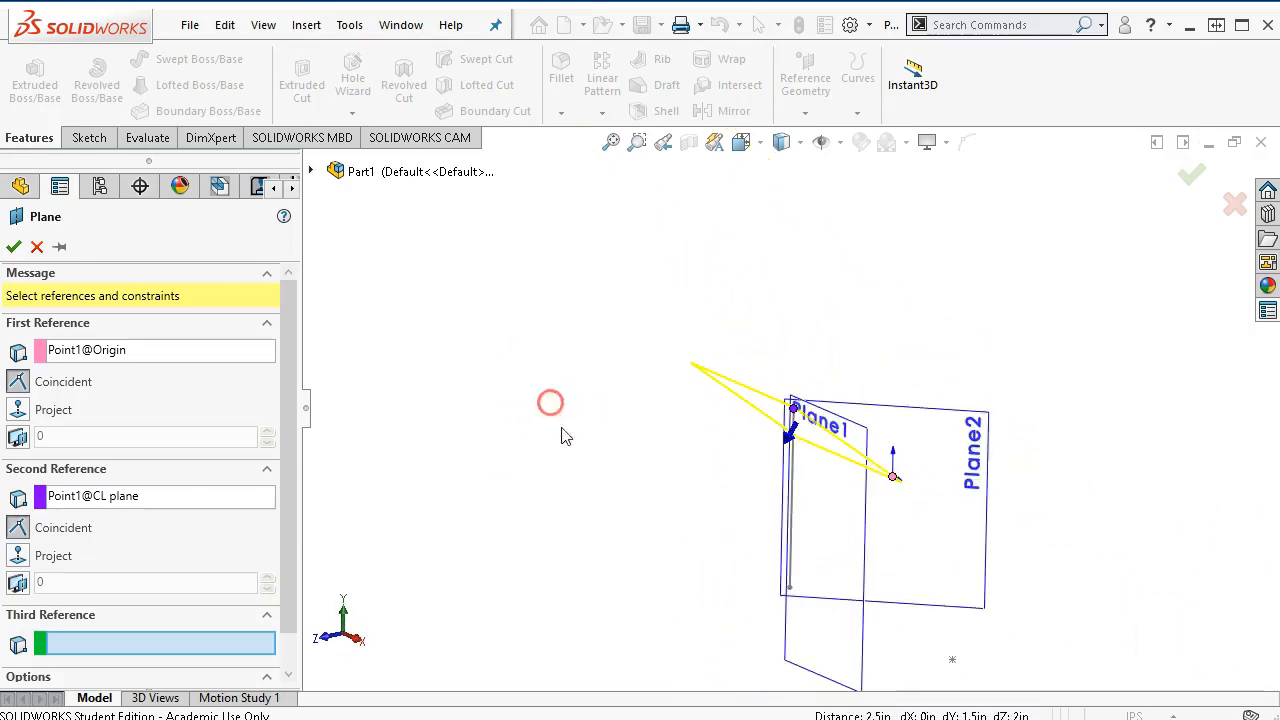
{"action": "left_click", "coordinate": [954, 661]}
{"action": "mouse_move", "coordinate": [1071, 580]}
{"action": "middle_mouse_down"}
{"action": "mouse_move", "coordinate": [1063, 514]}
{"action": "mouse_move", "coordinate": [977, 437]}
{"action": "mouse_move", "coordinate": [1034, 491]}
{"action": "middle_mouse_up"}
{"action": "left_click", "coordinate": [1191, 176]}
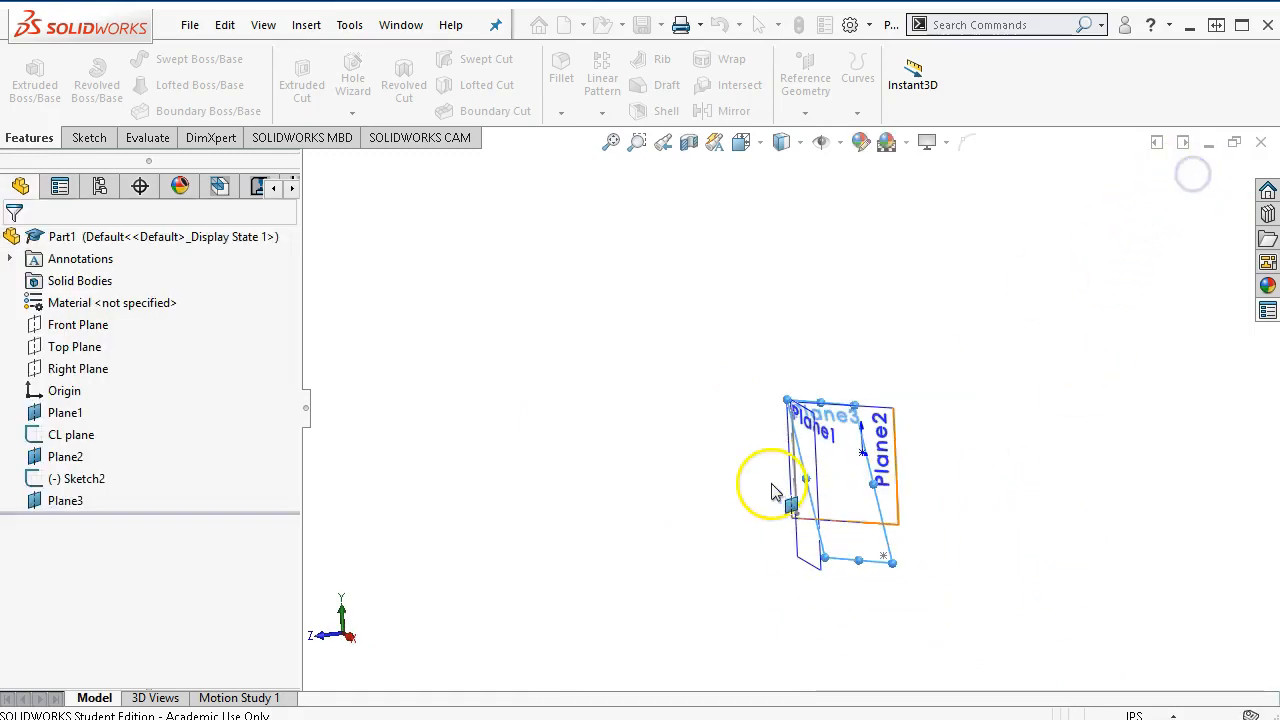
Examine the three reference planes in an isometric view
{"action": "key", "text": "ctrl+7"}
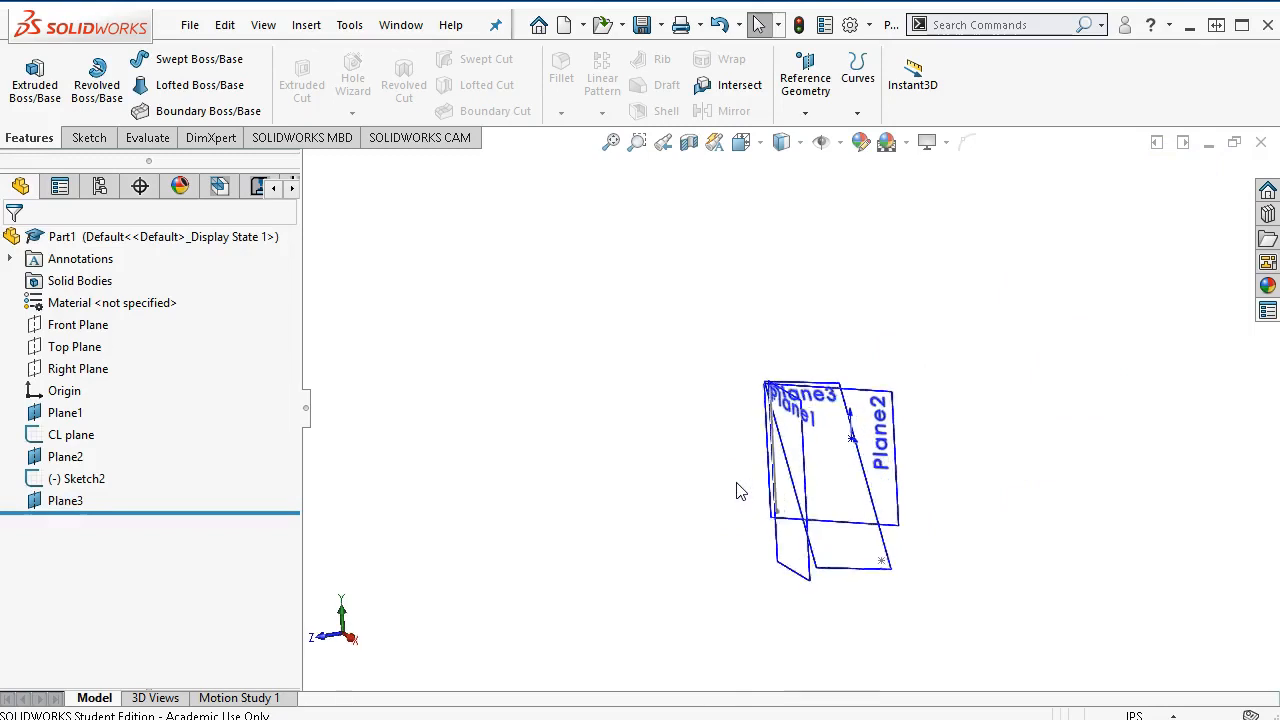
{"action": "left_click", "coordinate": [871, 222]}
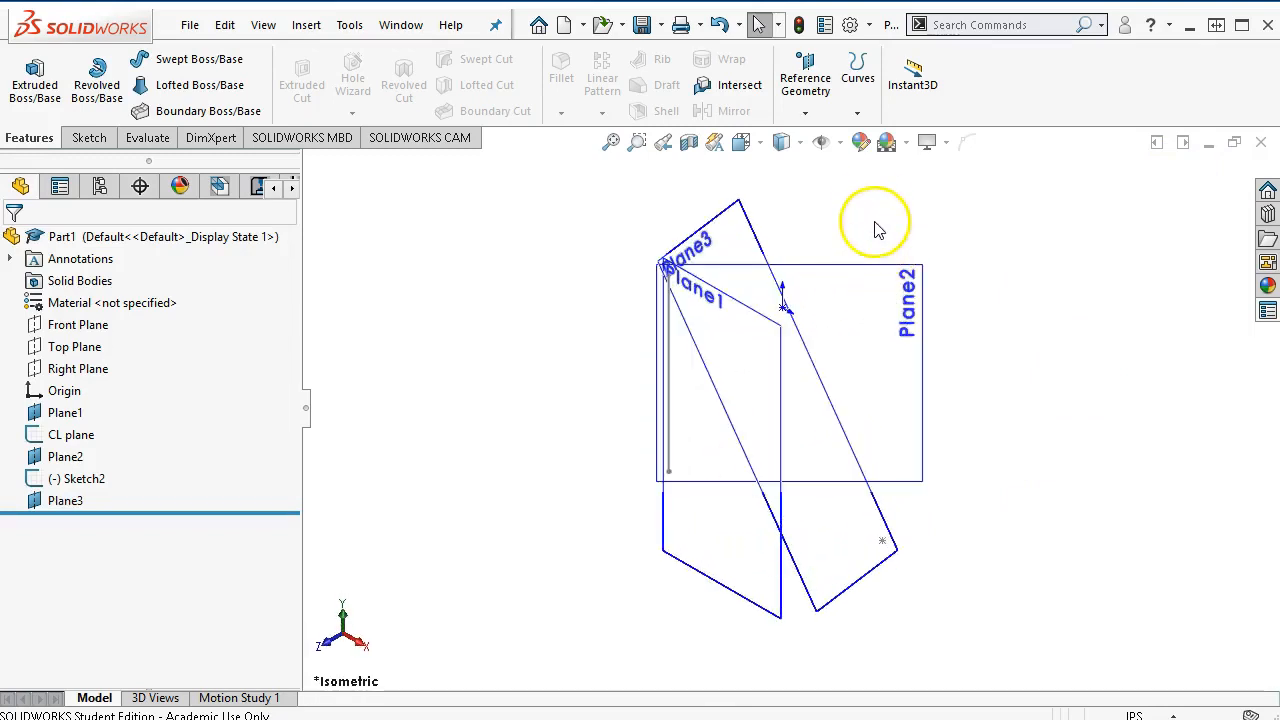
{"action": "left_click", "coordinate": [820, 118]}
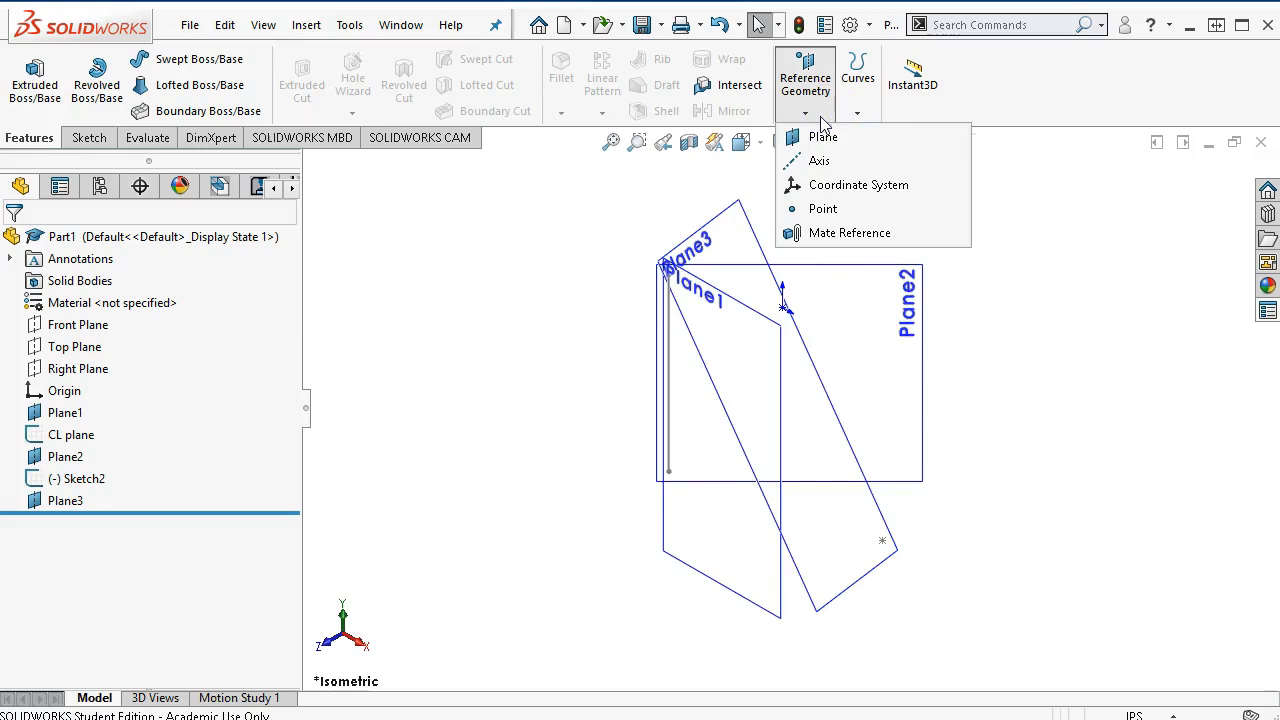
{"action": "left_click", "coordinate": [617, 281]}
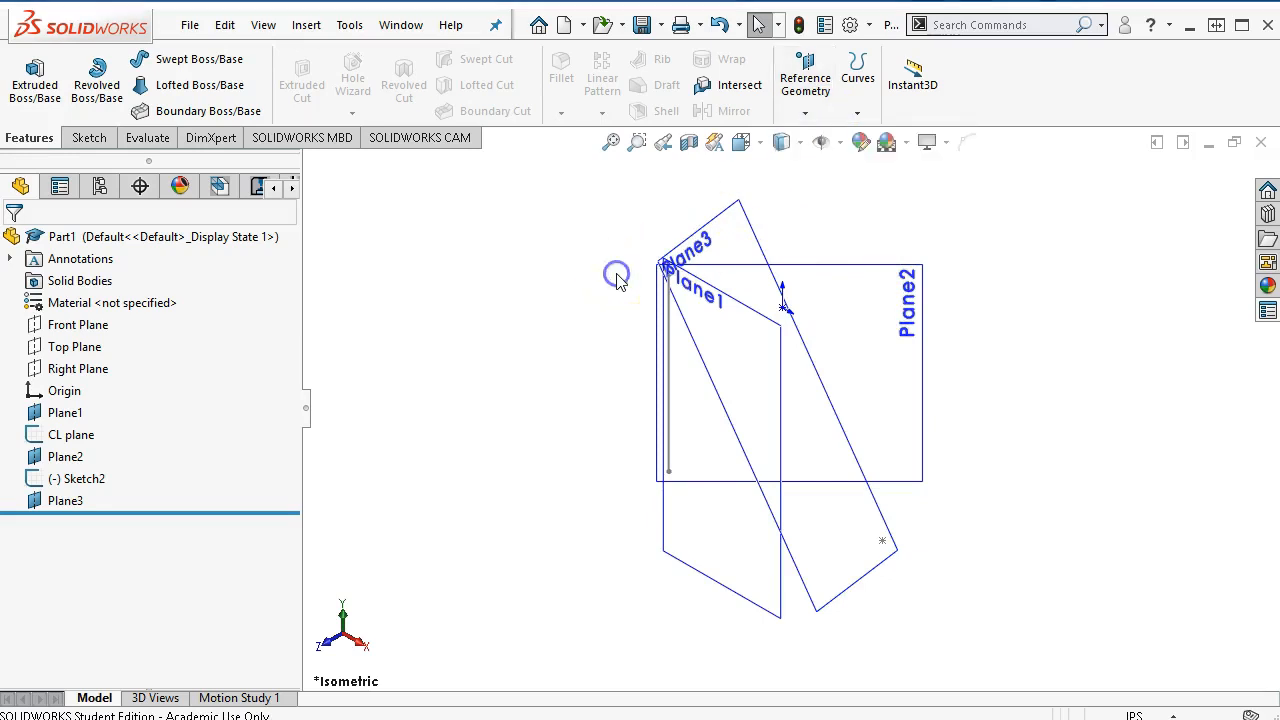
{"action": "left_click", "coordinate": [713, 318]}
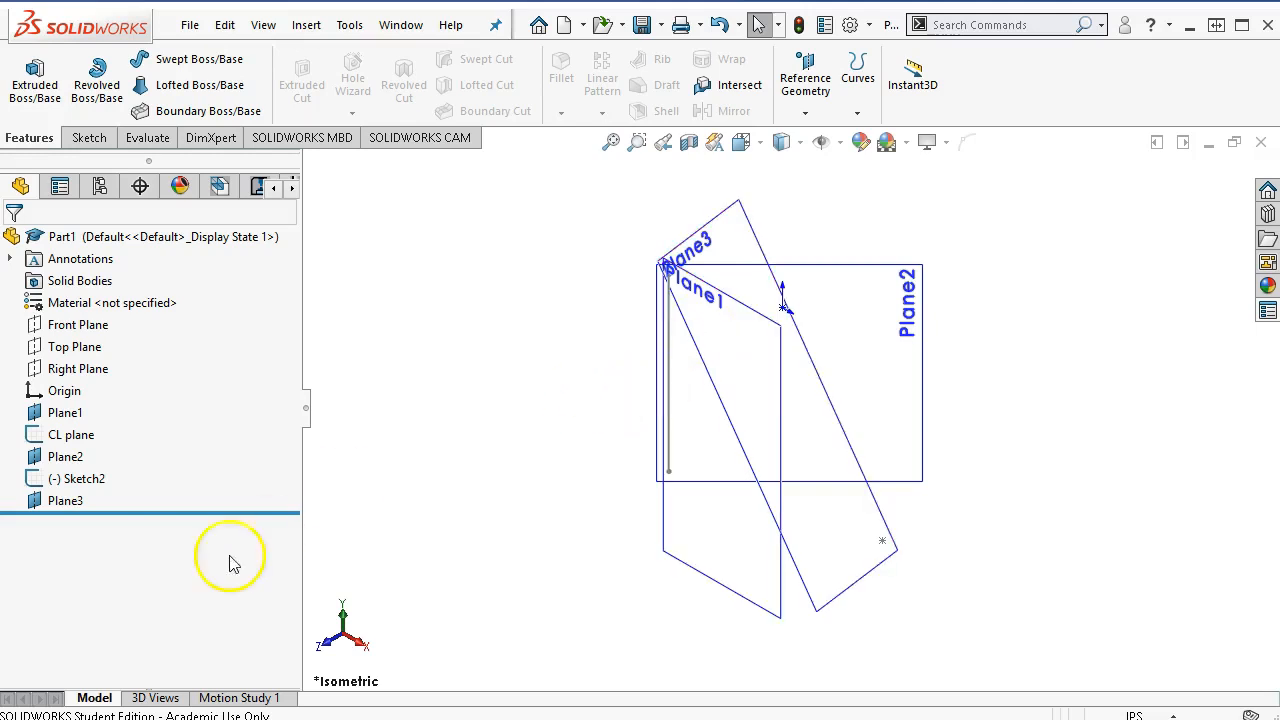
Delete Plane1, Plane2, Plane3 and their sketches, including all dependent items
{"action": "left_click", "coordinate": [62, 501]}
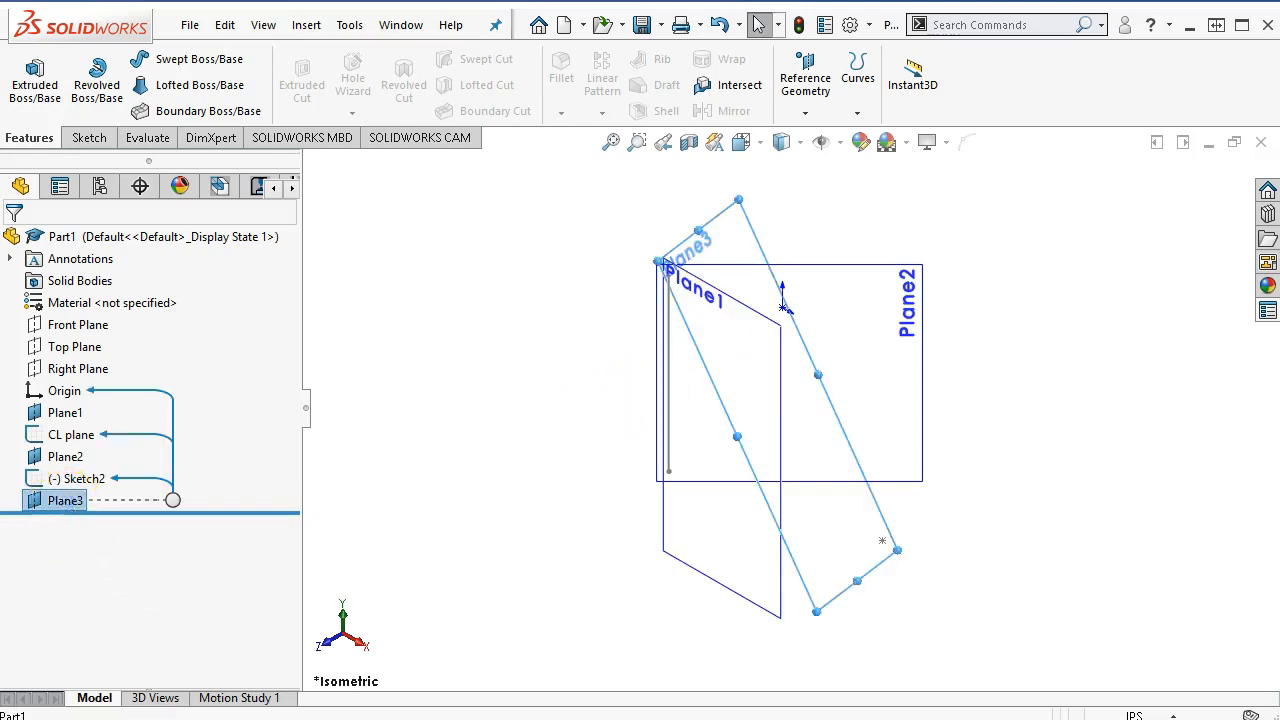
{"action": "left_click", "coordinate": [63, 414]}
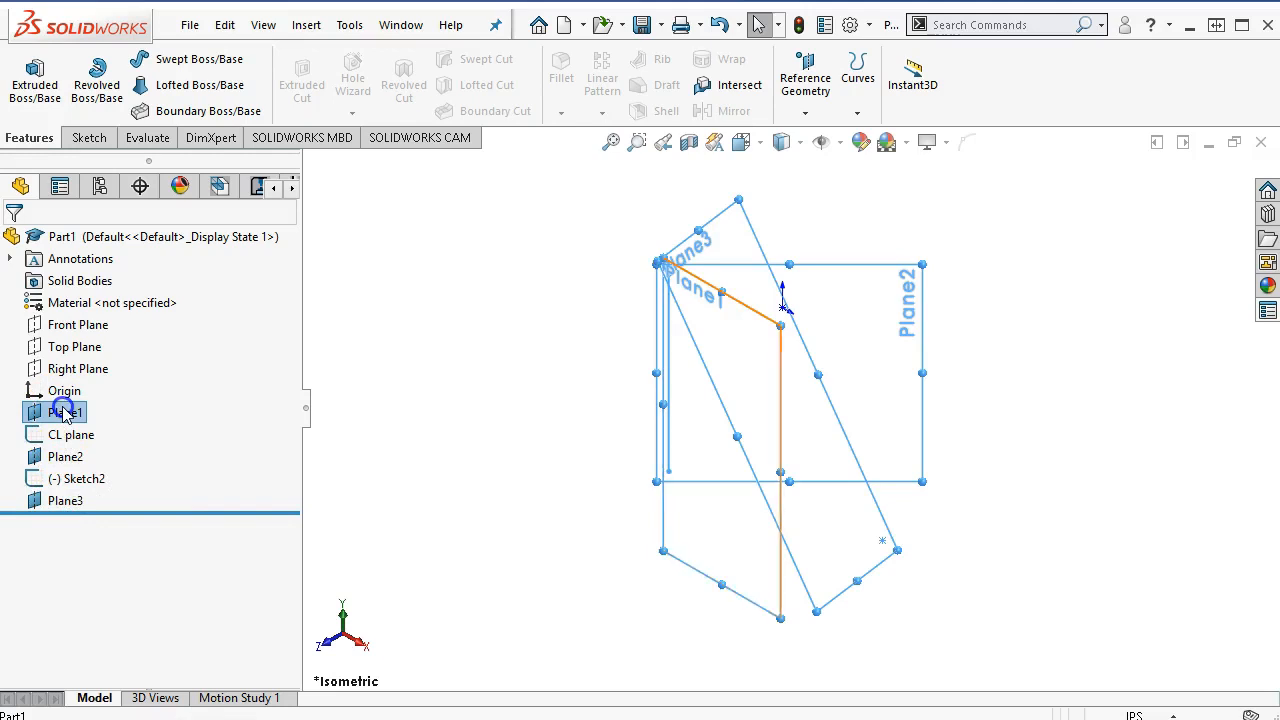
{"action": "left_click", "coordinate": [63, 414], "text": "shift"}
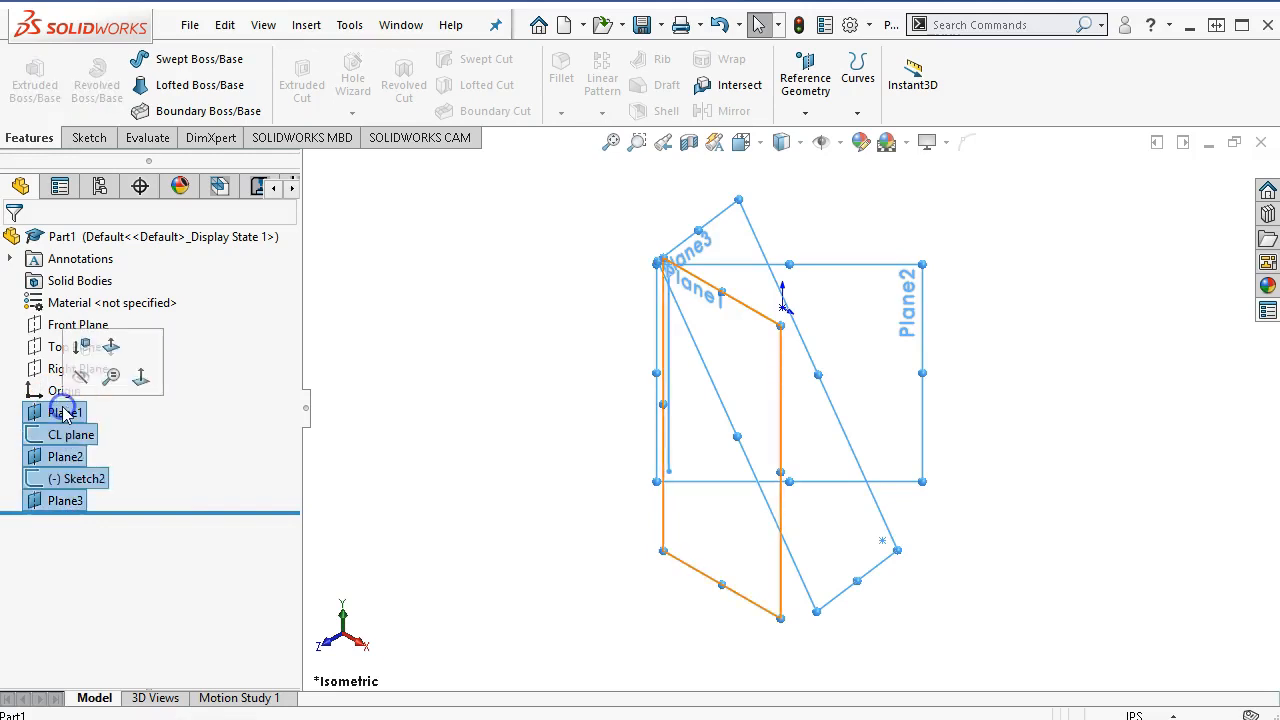
{"action": "right_click", "coordinate": [56, 493]}
{"action": "left_click", "coordinate": [92, 547]}
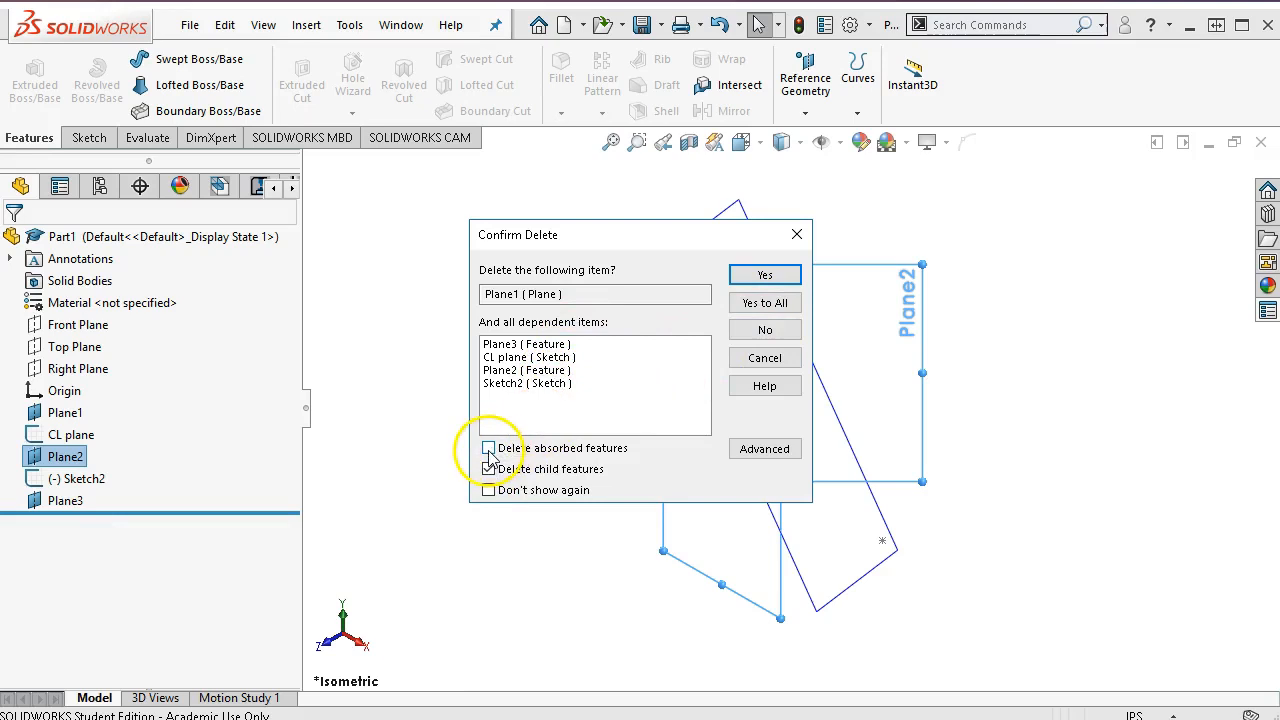
{"action": "left_click", "coordinate": [764, 303]}
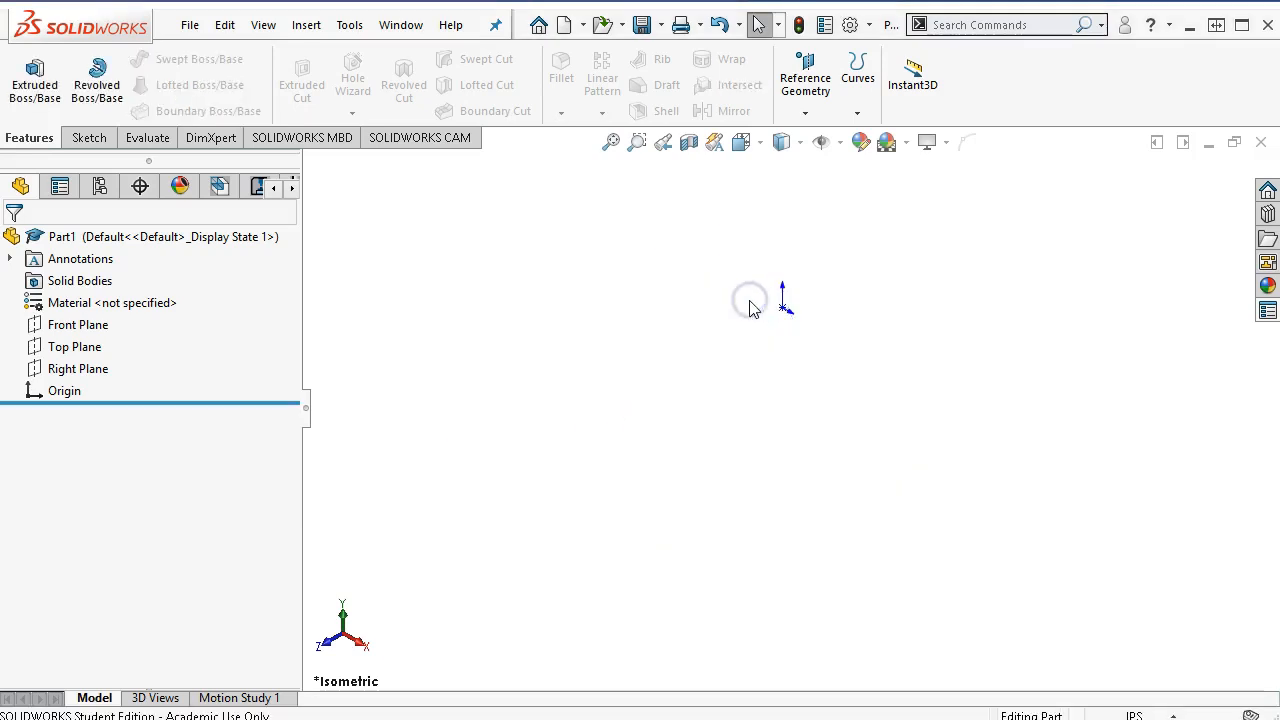
Bring the browser page with the Exercise 8.13 Rod Guide drawing into view, review it, and move it away again
{"action": "mouse_move", "coordinate": [1279, 136]}
{"action": "left_mouse_down"}
{"action": "mouse_move", "coordinate": [1103, 138]}
{"action": "mouse_move", "coordinate": [675, 96]}
{"action": "left_mouse_up"}
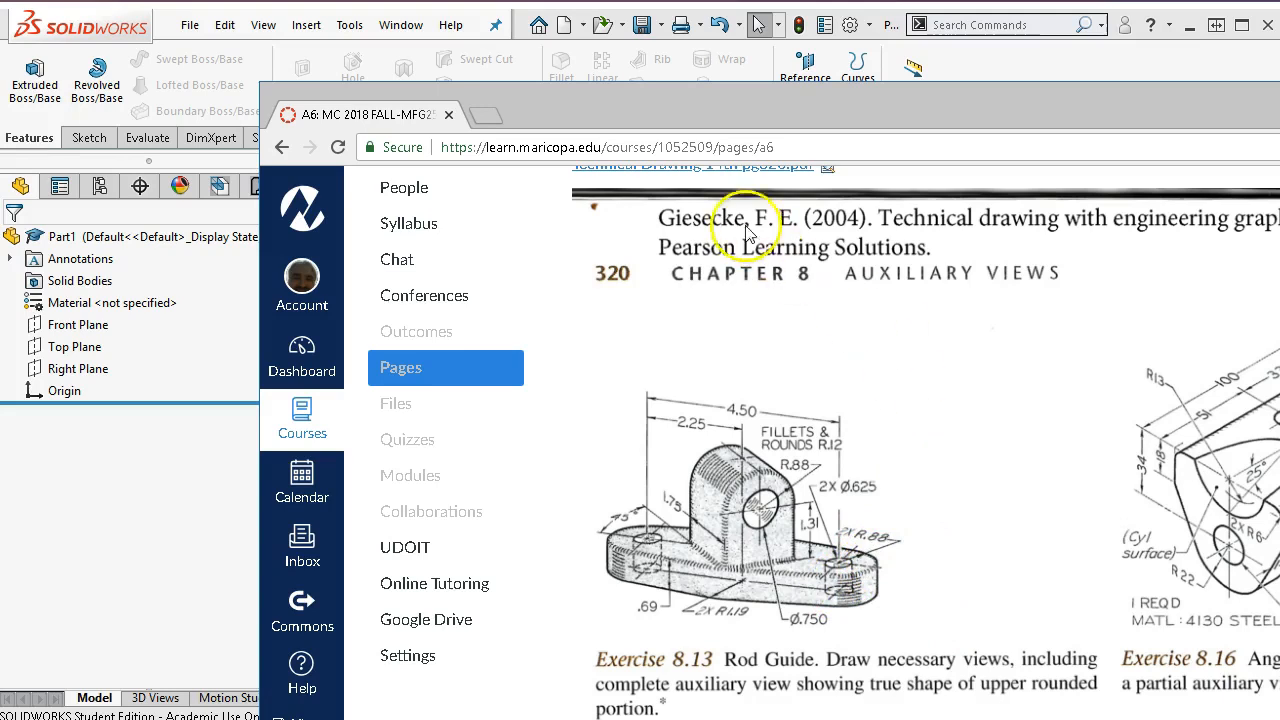
{"action": "left_click_drag", "start_coordinate": [660, 100], "coordinate": [1279, 220]}
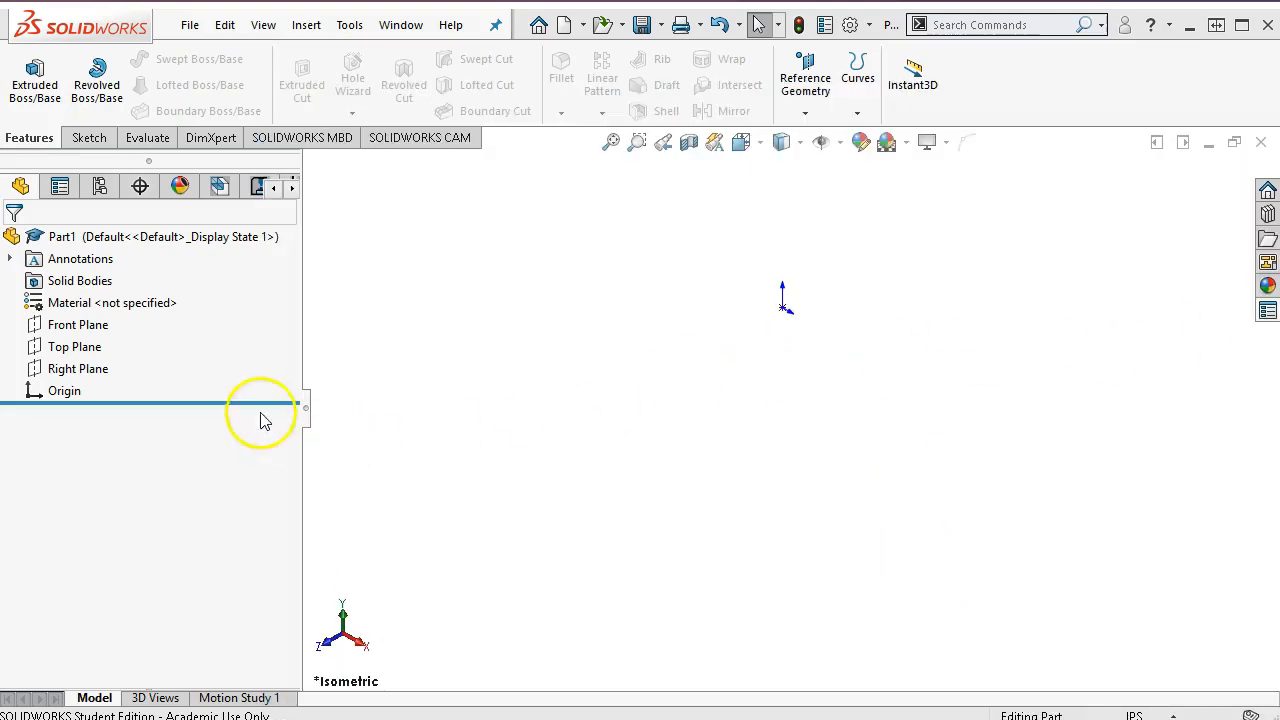
Start a sketch on the Top Plane and draw a circle about 2.82 in in diameter centred on the origin
{"action": "left_click", "coordinate": [72, 350]}
{"action": "left_click", "coordinate": [91, 309]}
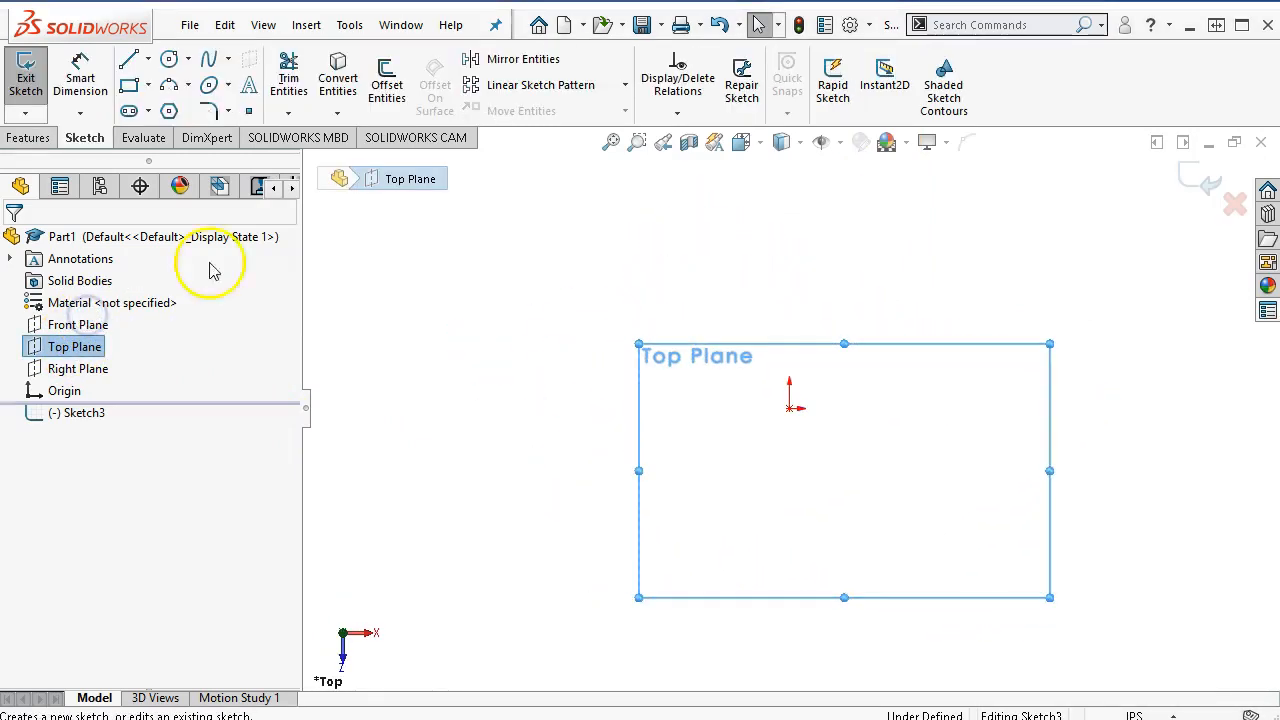
{"action": "left_click", "coordinate": [168, 58]}
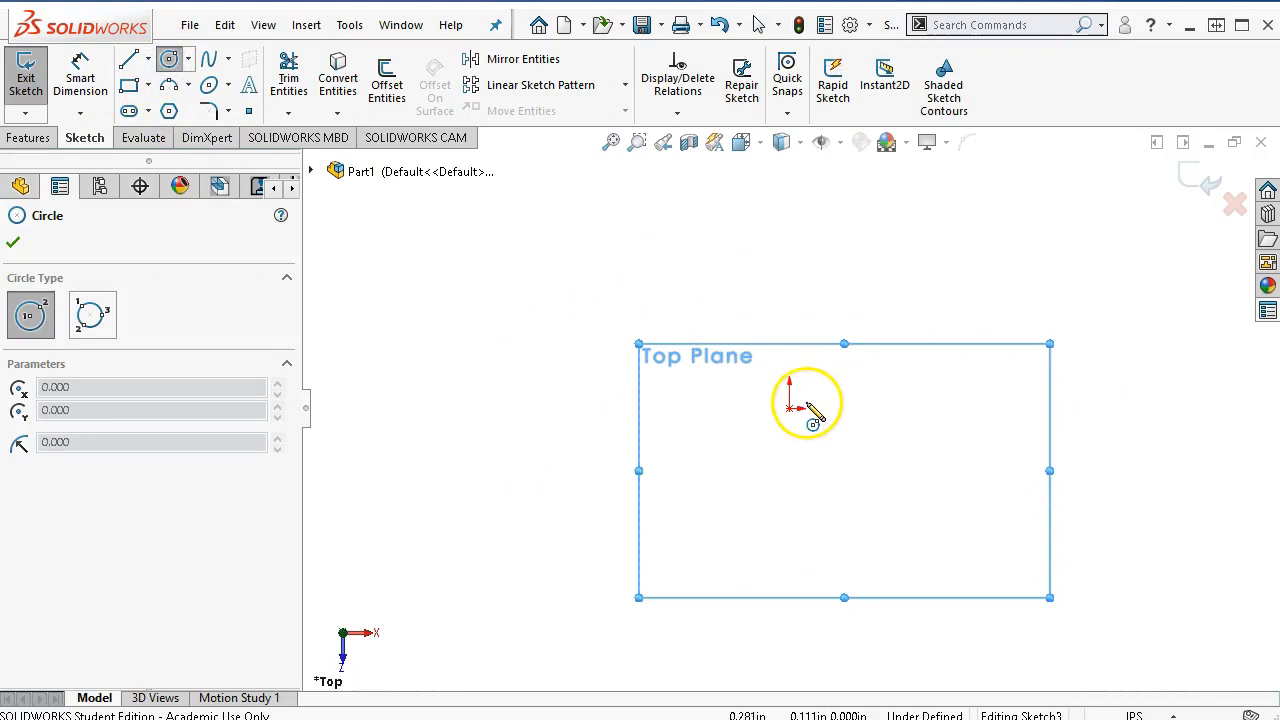
{"action": "left_click", "coordinate": [790, 408]}
{"action": "left_click", "coordinate": [848, 467]}
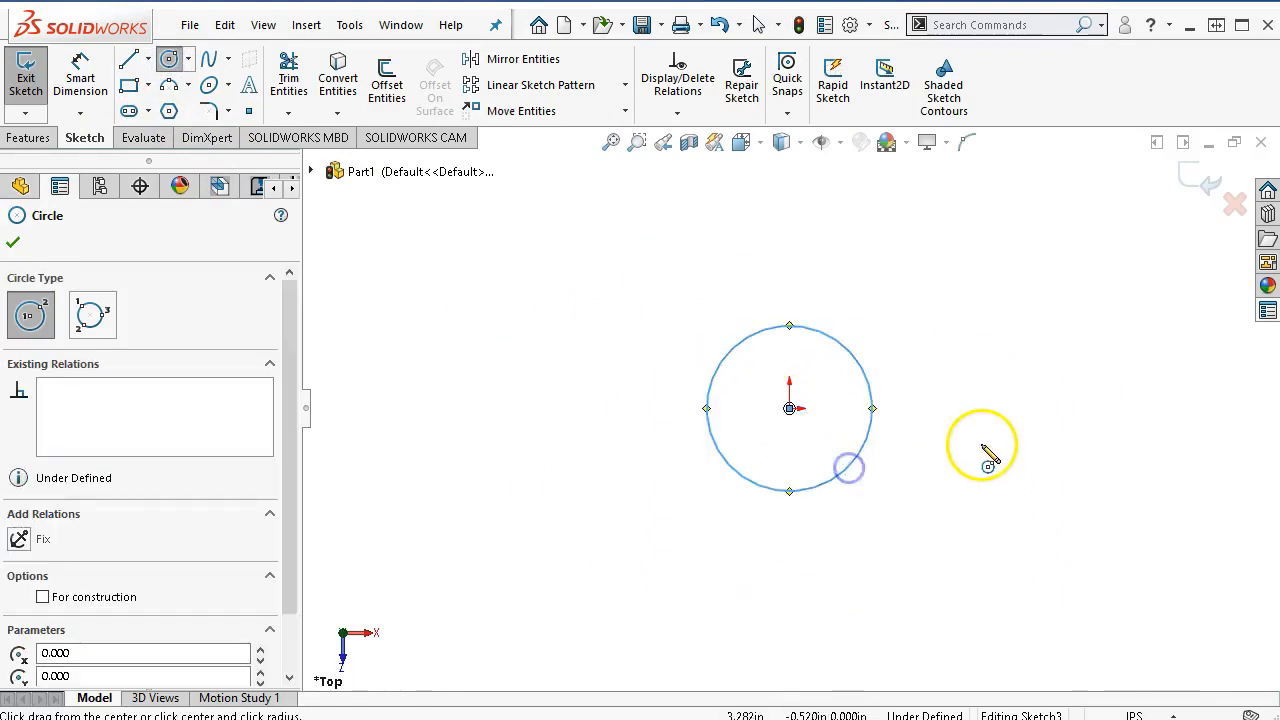
Sketch a second circle, about half as large, to the right of the first and level with the origin
{"action": "left_click_drag", "start_coordinate": [998, 409], "coordinate": [1038, 427]}
{"action": "right_click", "coordinate": [1040, 428]}
{"action": "left_click", "coordinate": [1091, 460]}
{"action": "left_click", "coordinate": [283, 190]}
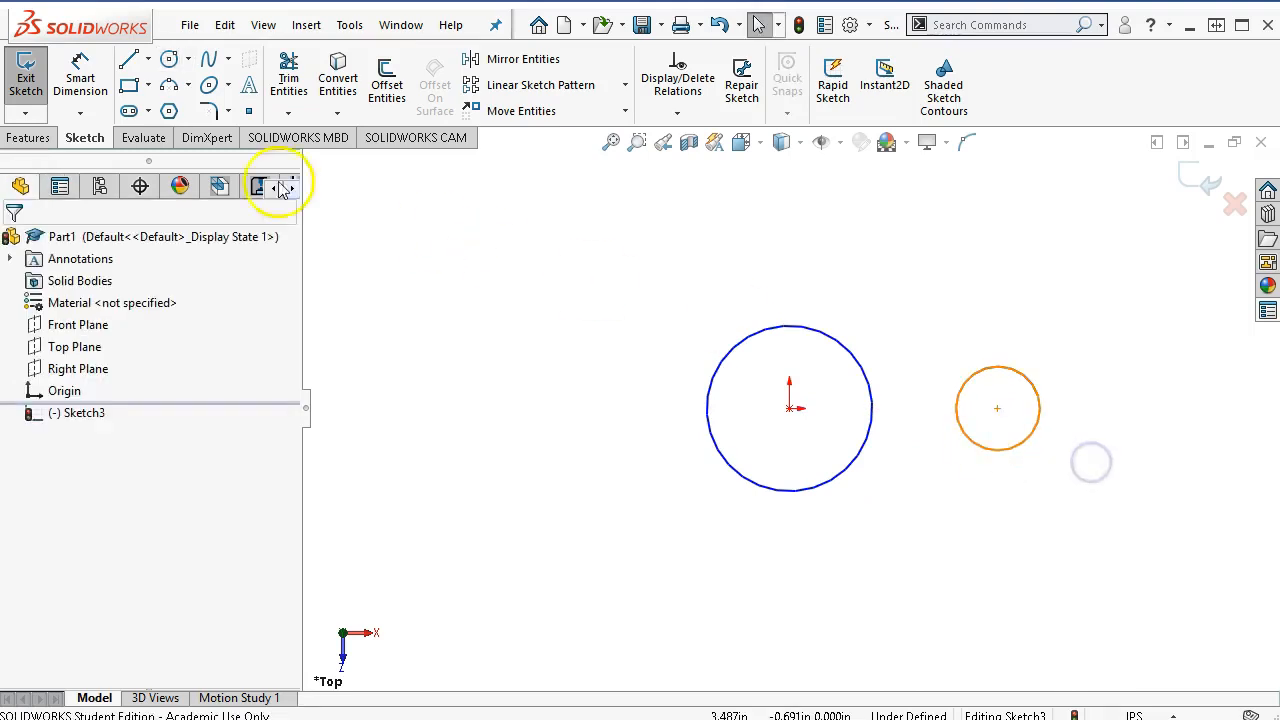
Draw a vertical centerline of infinite length through the origin
{"action": "left_click", "coordinate": [148, 59]}
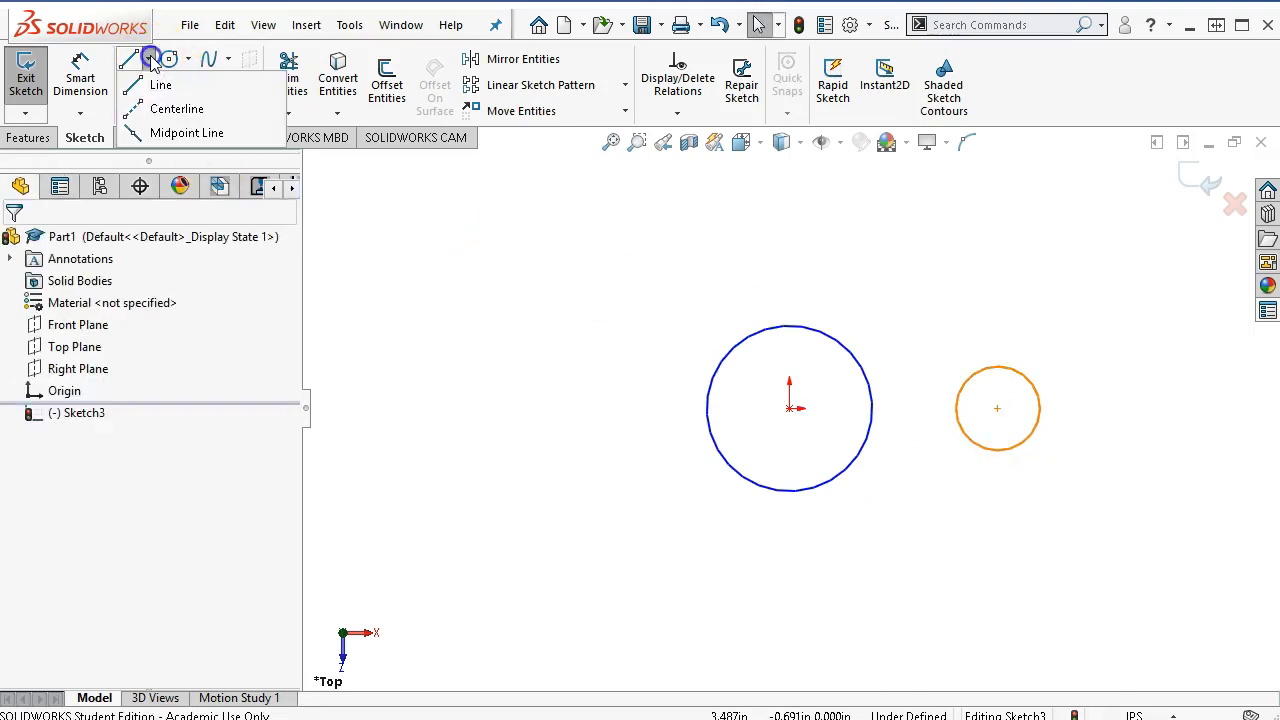
{"action": "left_click", "coordinate": [170, 109]}
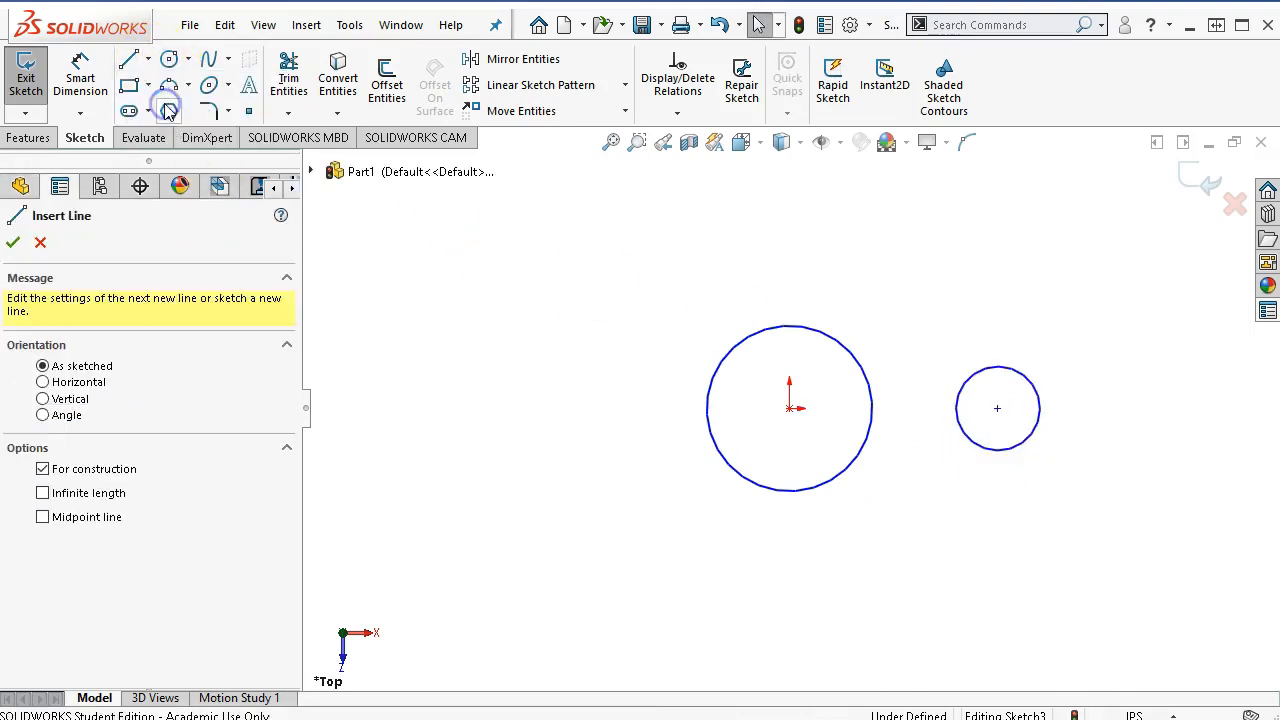
{"action": "left_click", "coordinate": [72, 400]}
{"action": "left_click", "coordinate": [76, 493]}
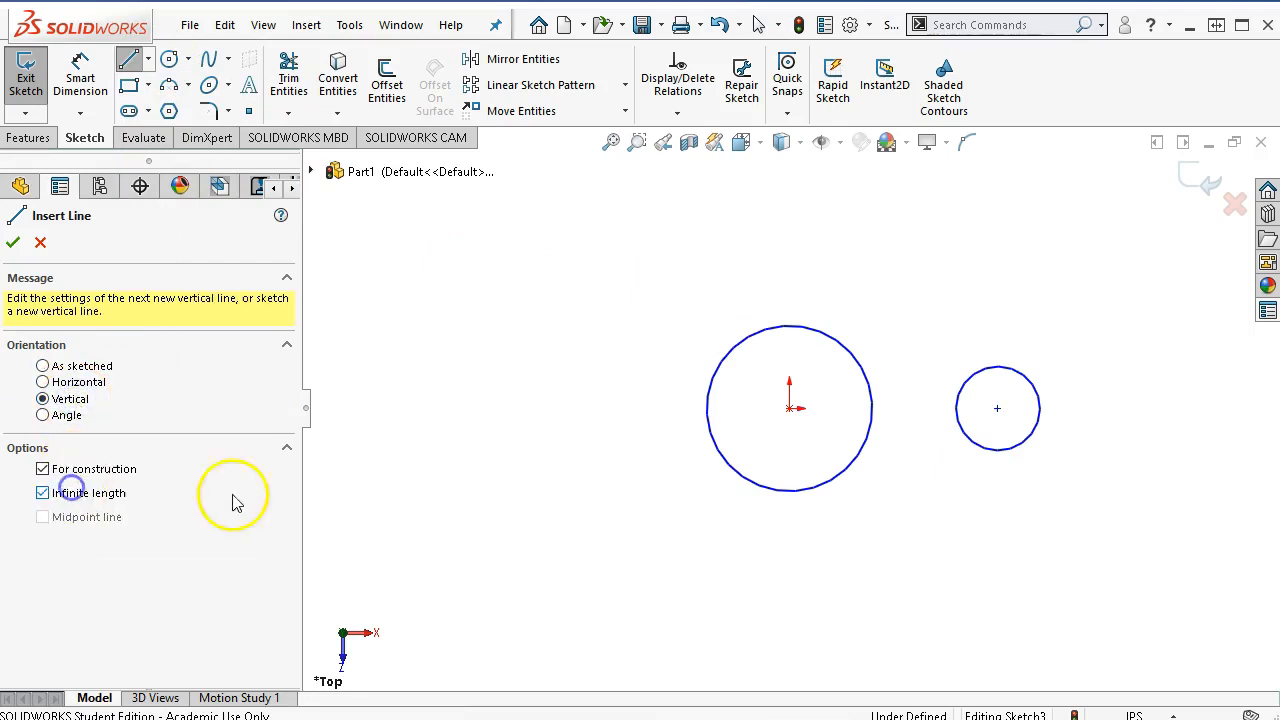
{"action": "left_click", "coordinate": [790, 408]}
{"action": "right_click", "coordinate": [903, 268]}
{"action": "left_click", "coordinate": [943, 283]}
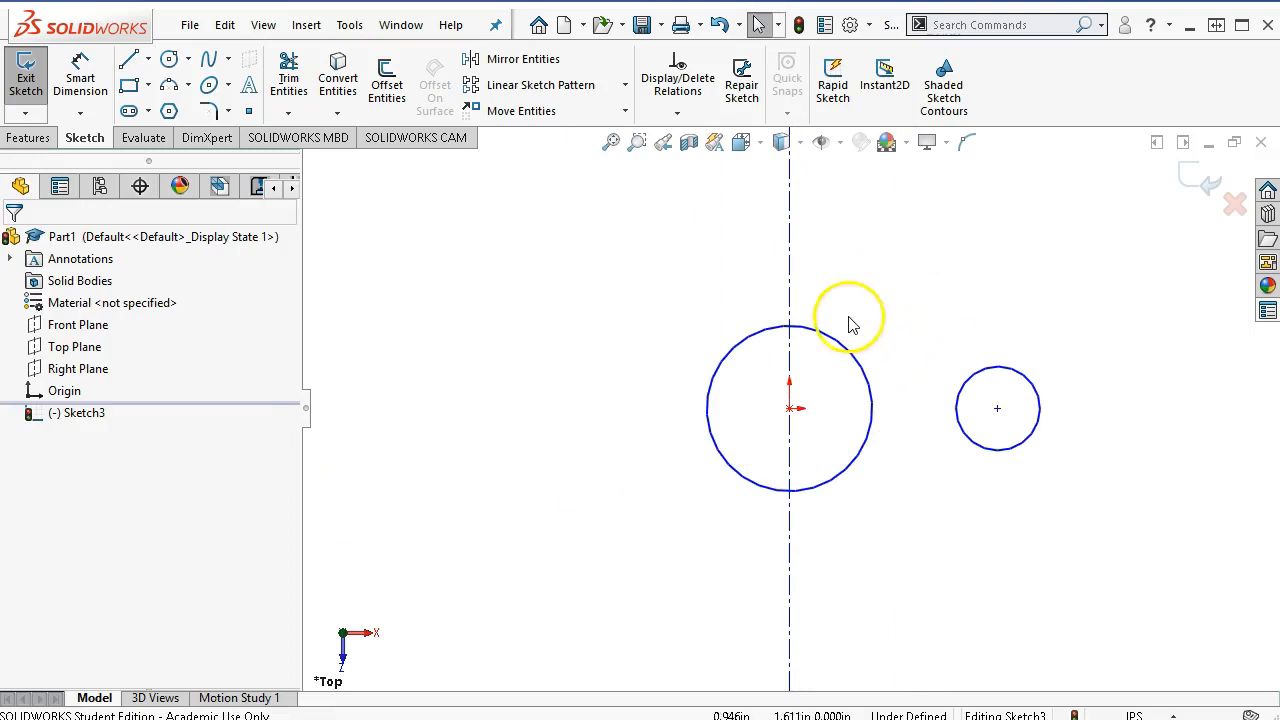
{"action": "left_click", "coordinate": [790, 291]}
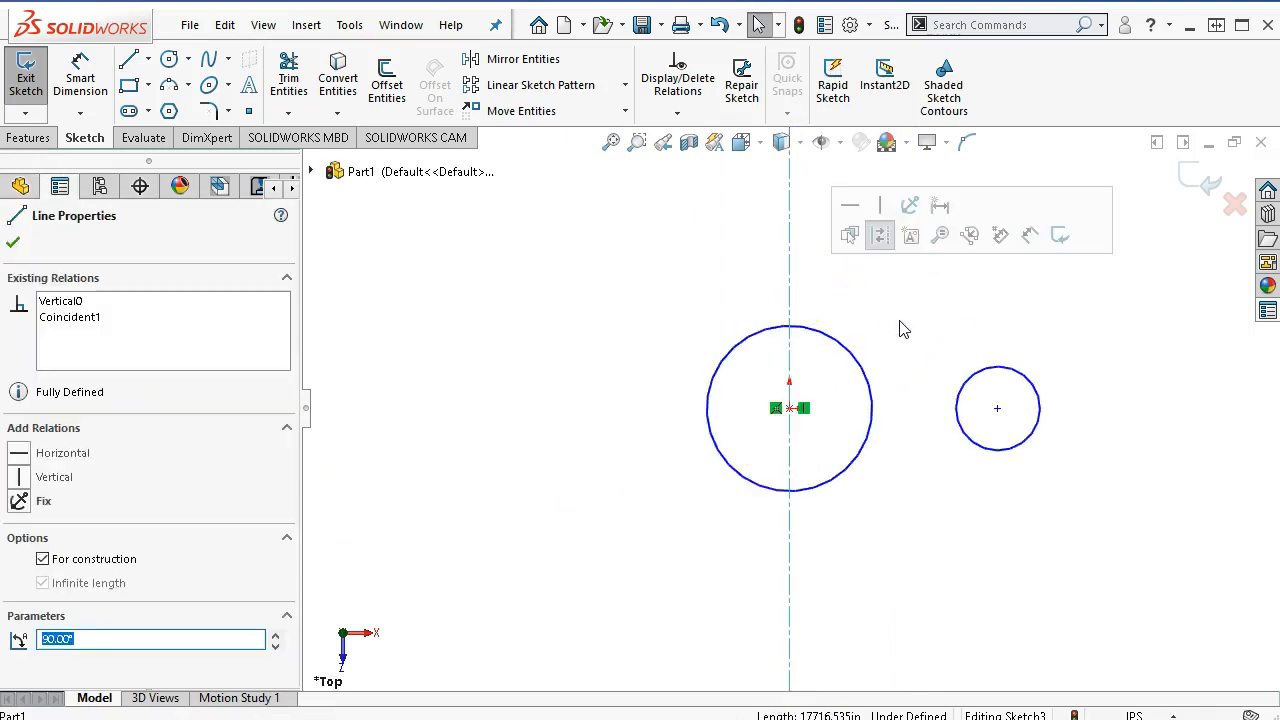
{"action": "left_click", "coordinate": [902, 328]}
Dimension the large circle at the origin and display its dimension as a radius
{"action": "scroll", "coordinate": [965, 420], "scroll_direction": "down", "scroll_amount": 3}
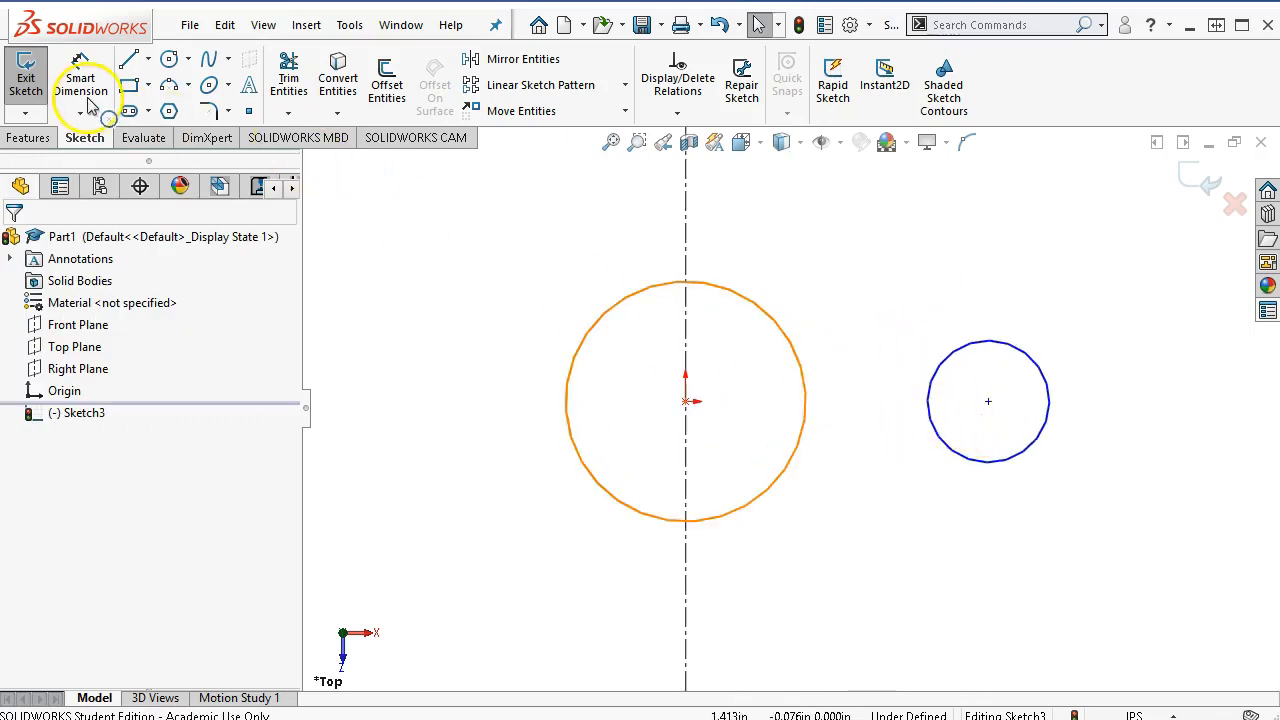
{"action": "left_click", "coordinate": [614, 503]}
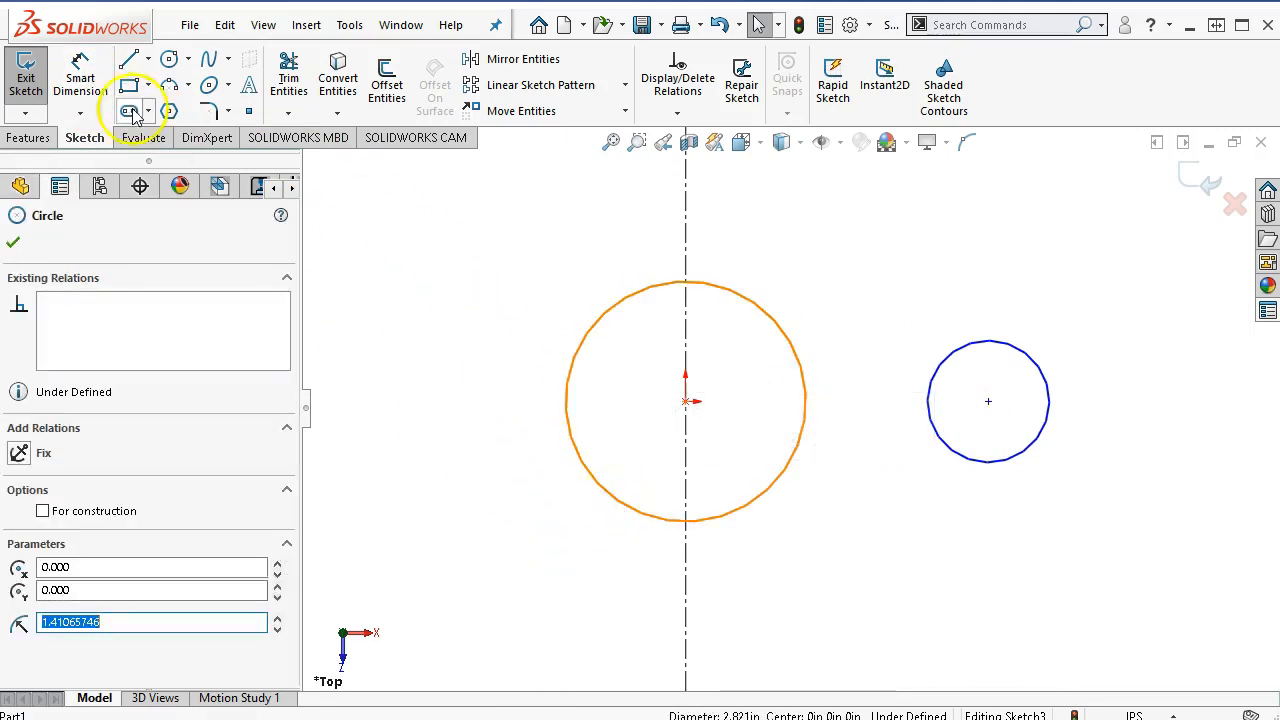
{"action": "left_click", "coordinate": [80, 80]}
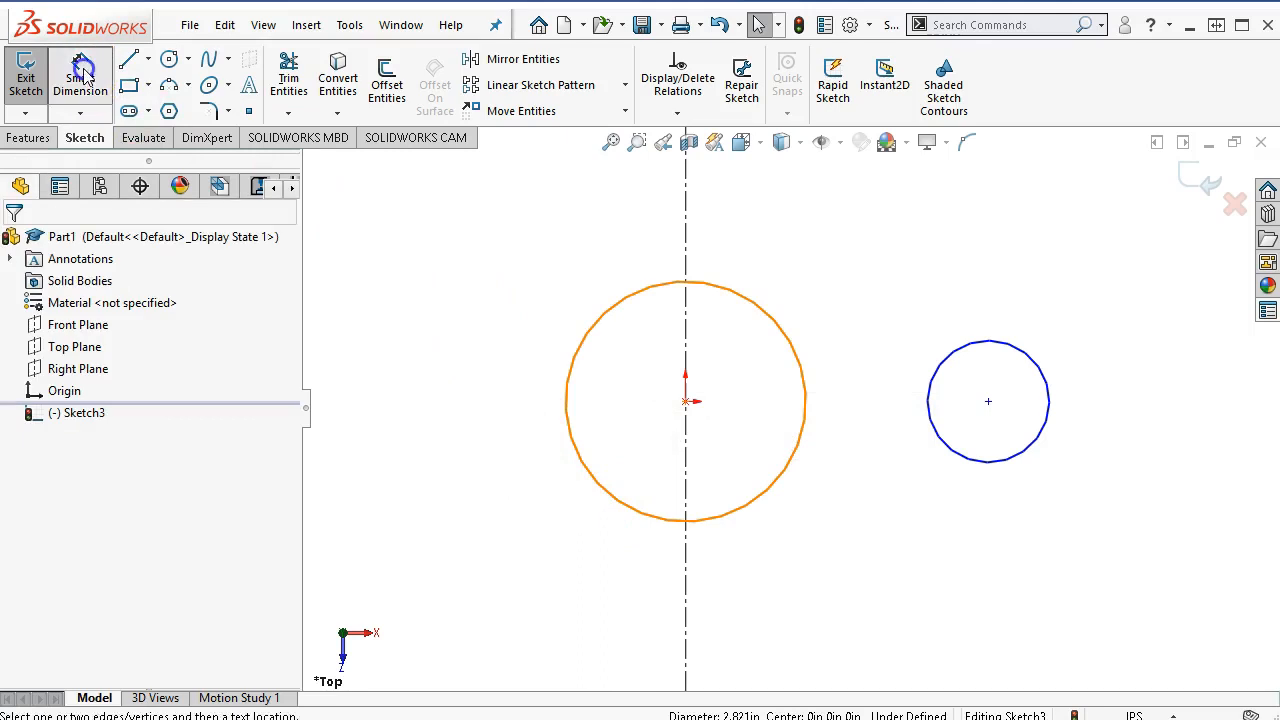
{"action": "left_click", "coordinate": [620, 512]}
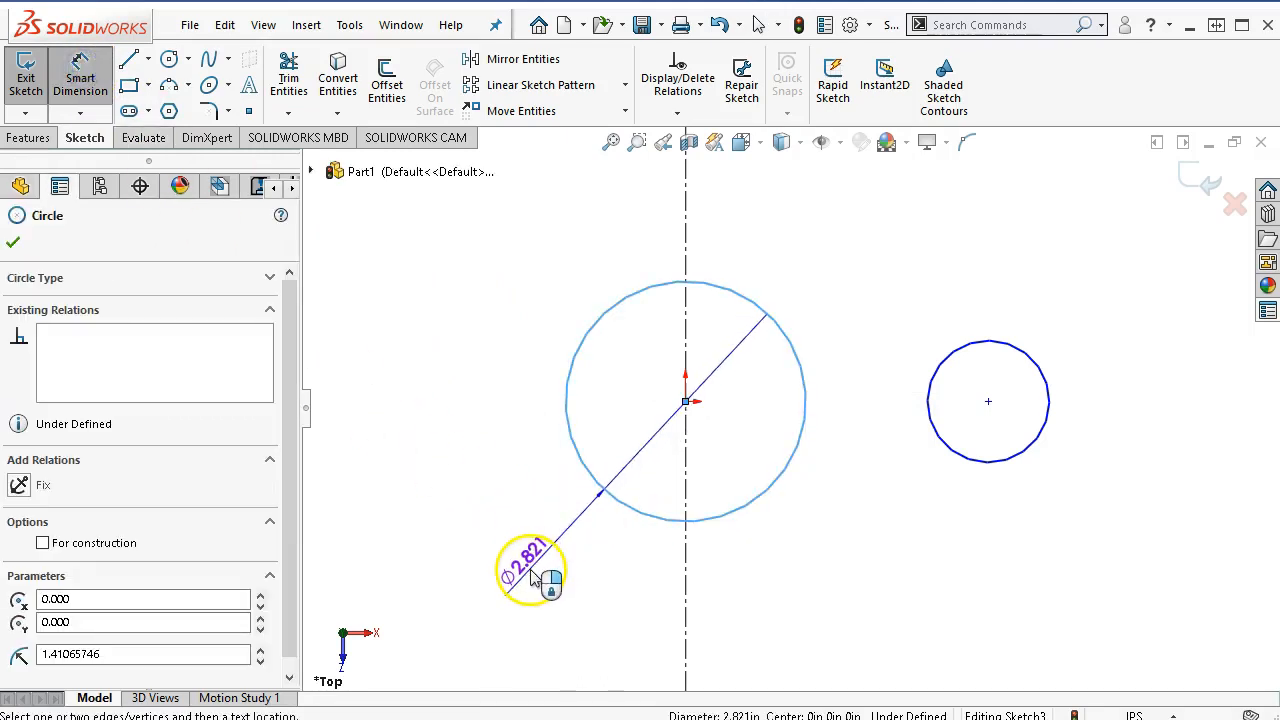
{"action": "left_click", "coordinate": [532, 578]}
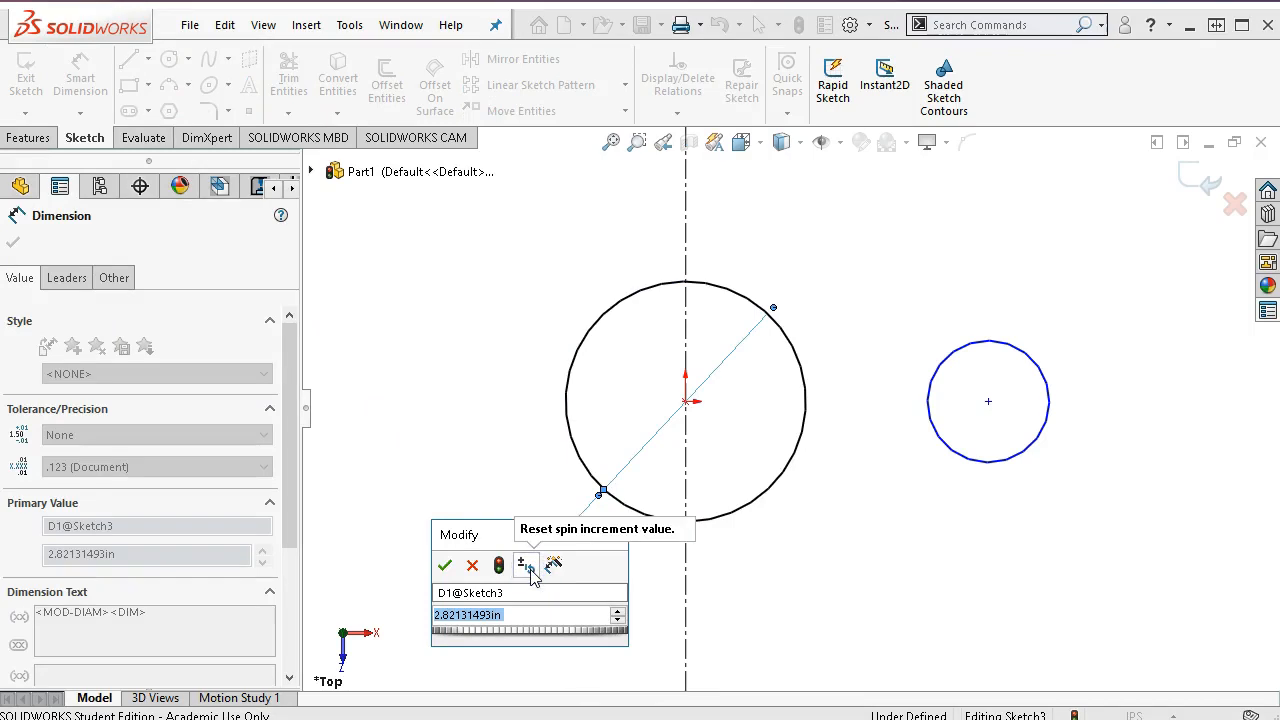
{"action": "left_click", "coordinate": [445, 565]}
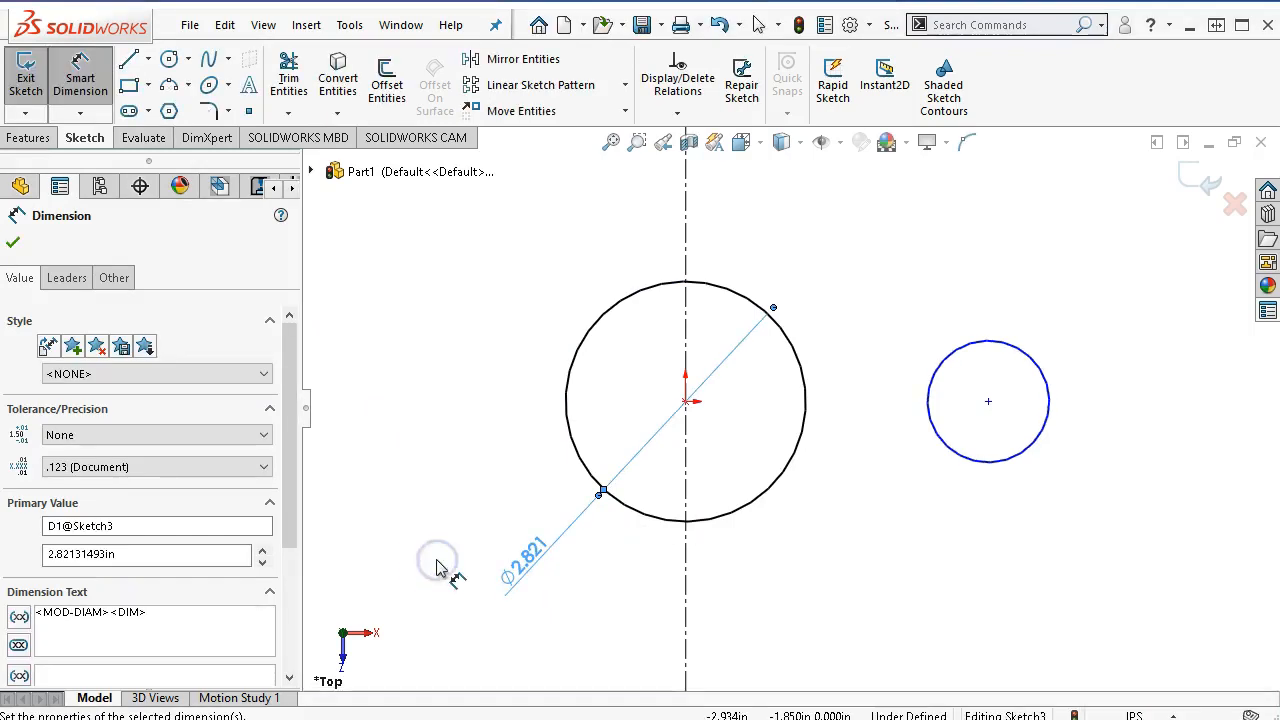
{"action": "left_click", "coordinate": [72, 283]}
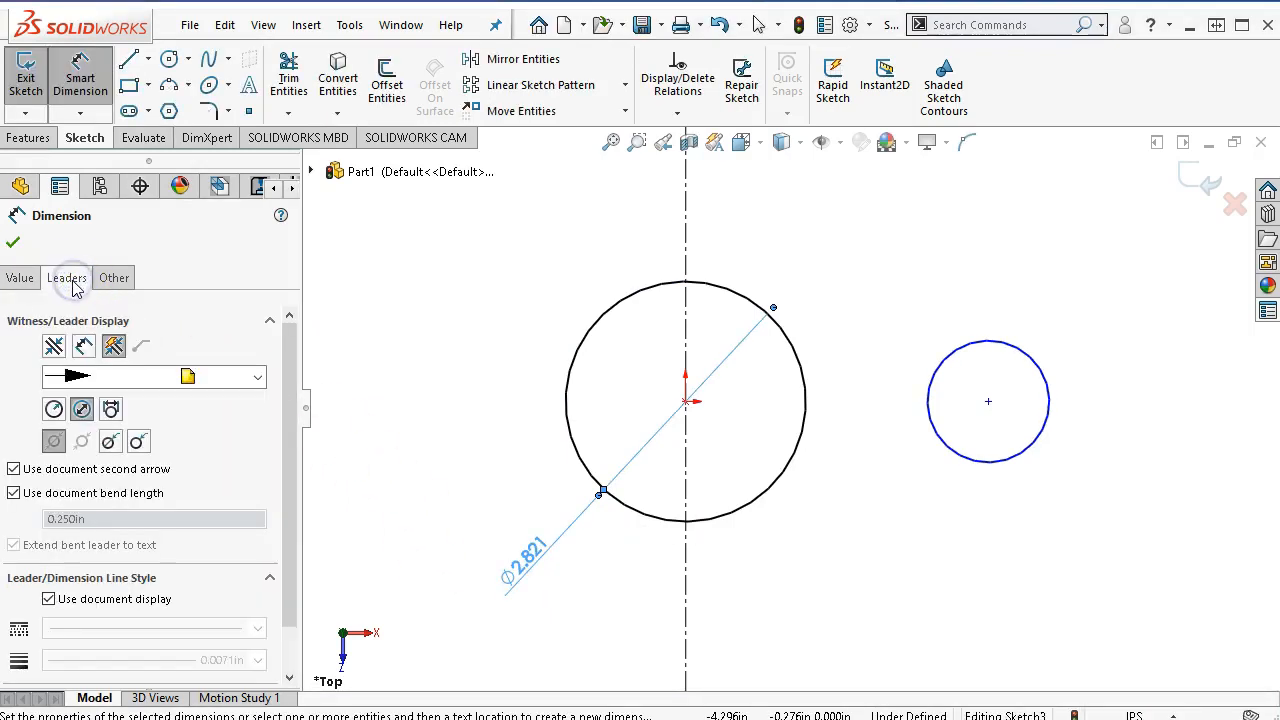
{"action": "left_click", "coordinate": [53, 409]}
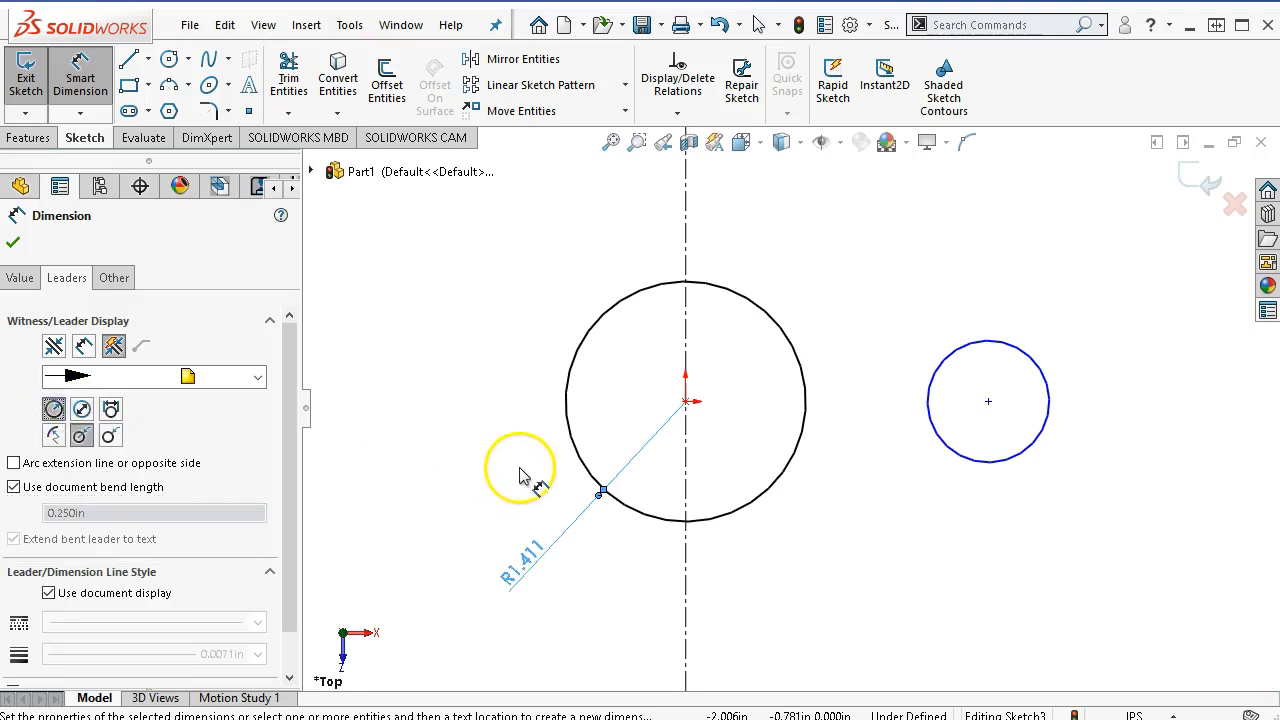
Set the radius of the circle at the origin to 1.19 in
{"action": "double_click", "coordinate": [519, 572]}
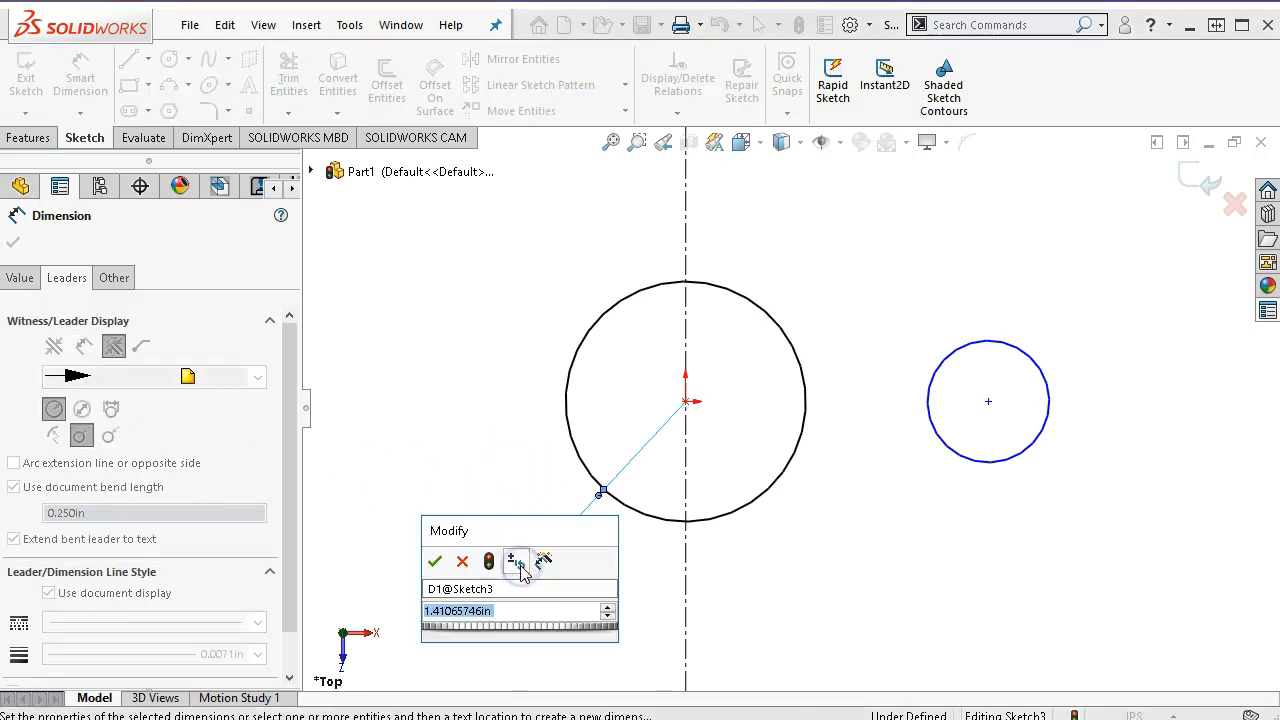
{"action": "type", "text": "1.19"}
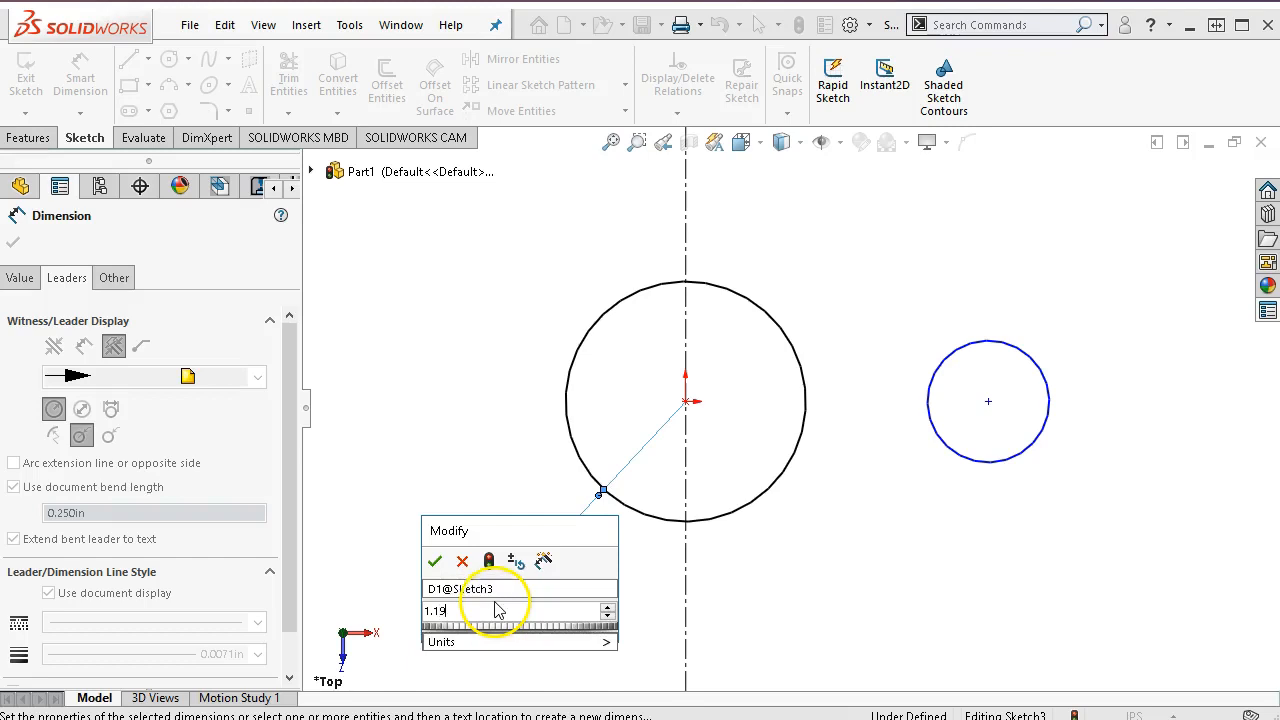
{"action": "key", "text": "Return"}
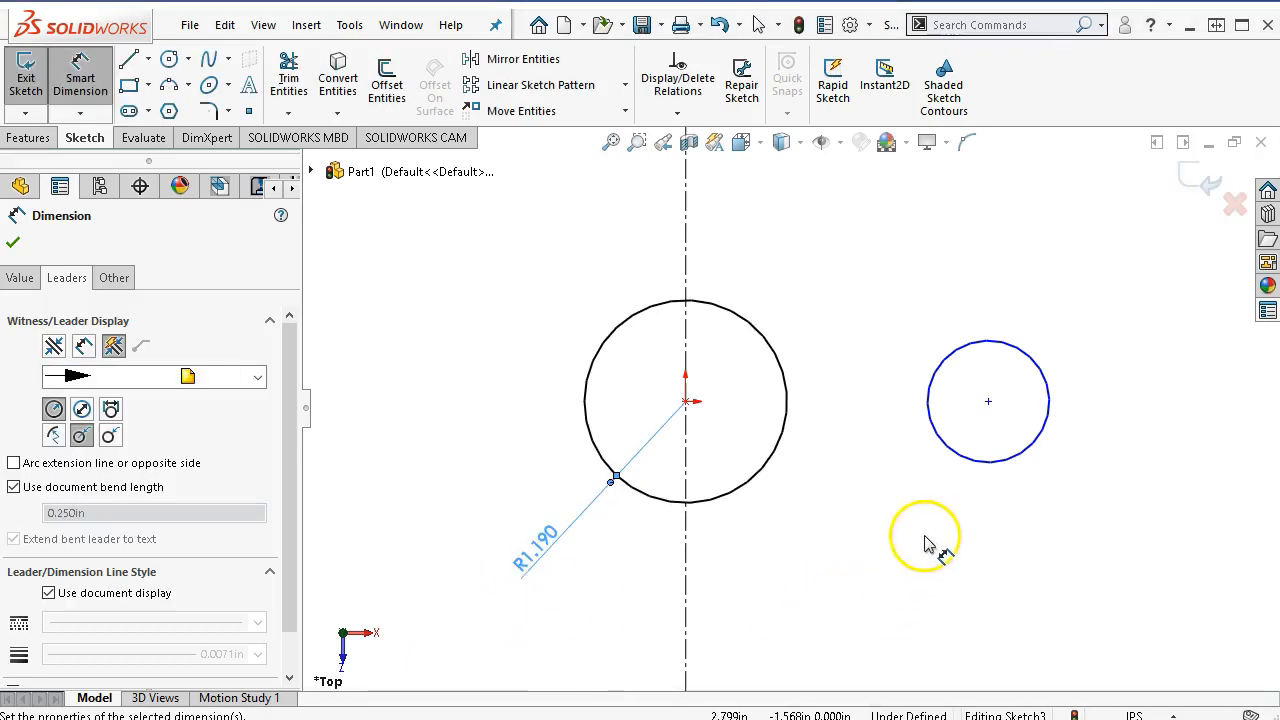
Dimension the smaller circle to the right of the origin and display its dimension as a radius
{"action": "left_click", "coordinate": [978, 460]}
{"action": "left_click", "coordinate": [862, 545]}
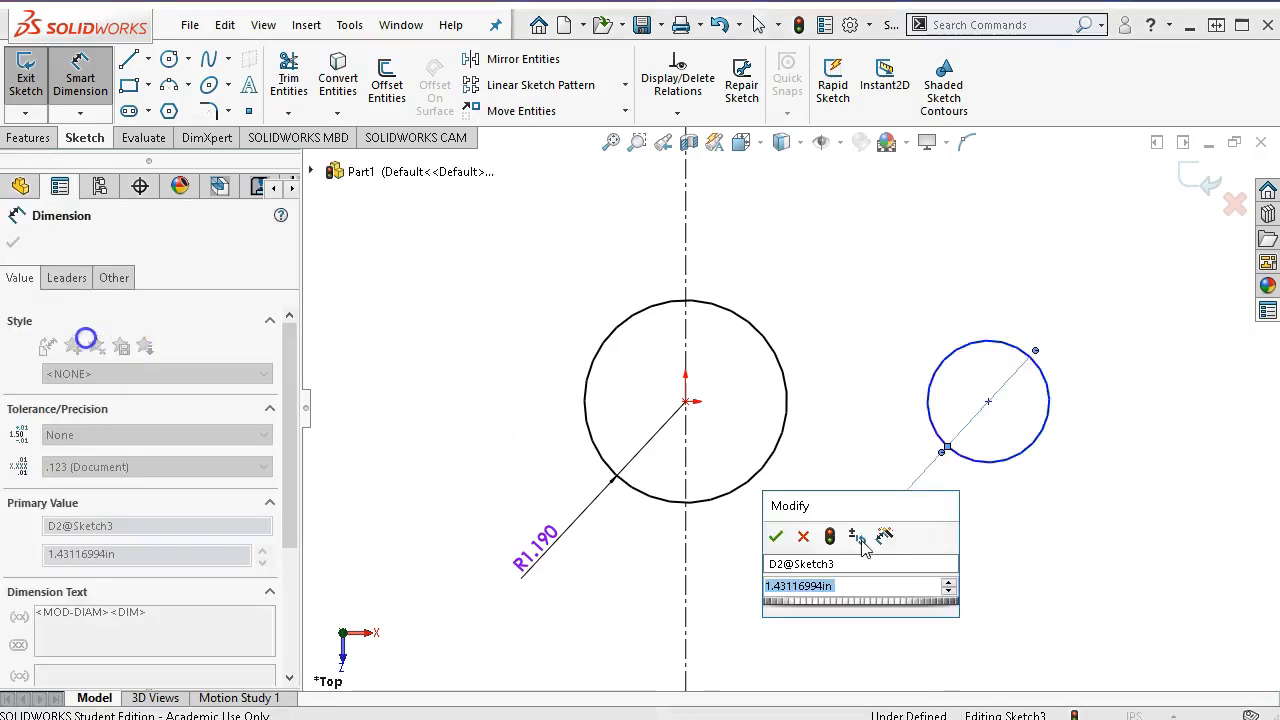
{"action": "left_click", "coordinate": [776, 536]}
{"action": "left_click", "coordinate": [88, 279]}
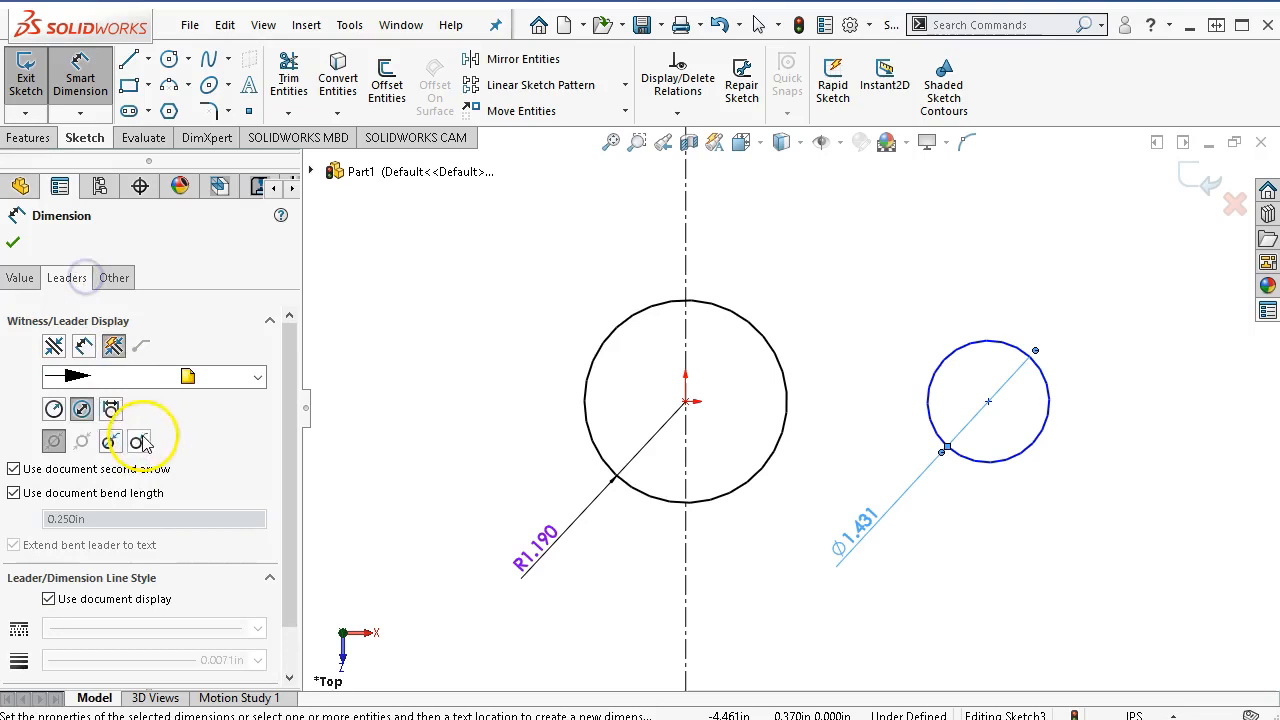
{"action": "left_click", "coordinate": [53, 408]}
{"action": "left_click", "coordinate": [13, 242]}
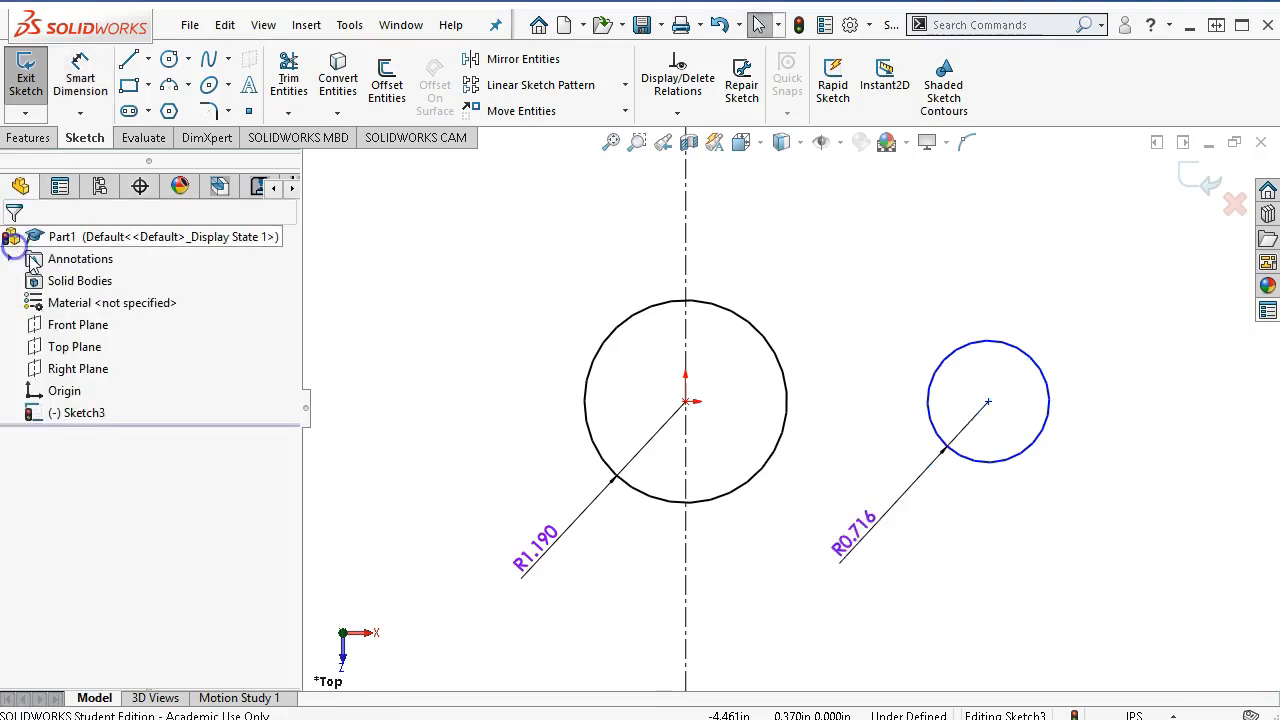
Set the smaller circle's radius to 0.88 in
{"action": "double_click", "coordinate": [866, 541]}
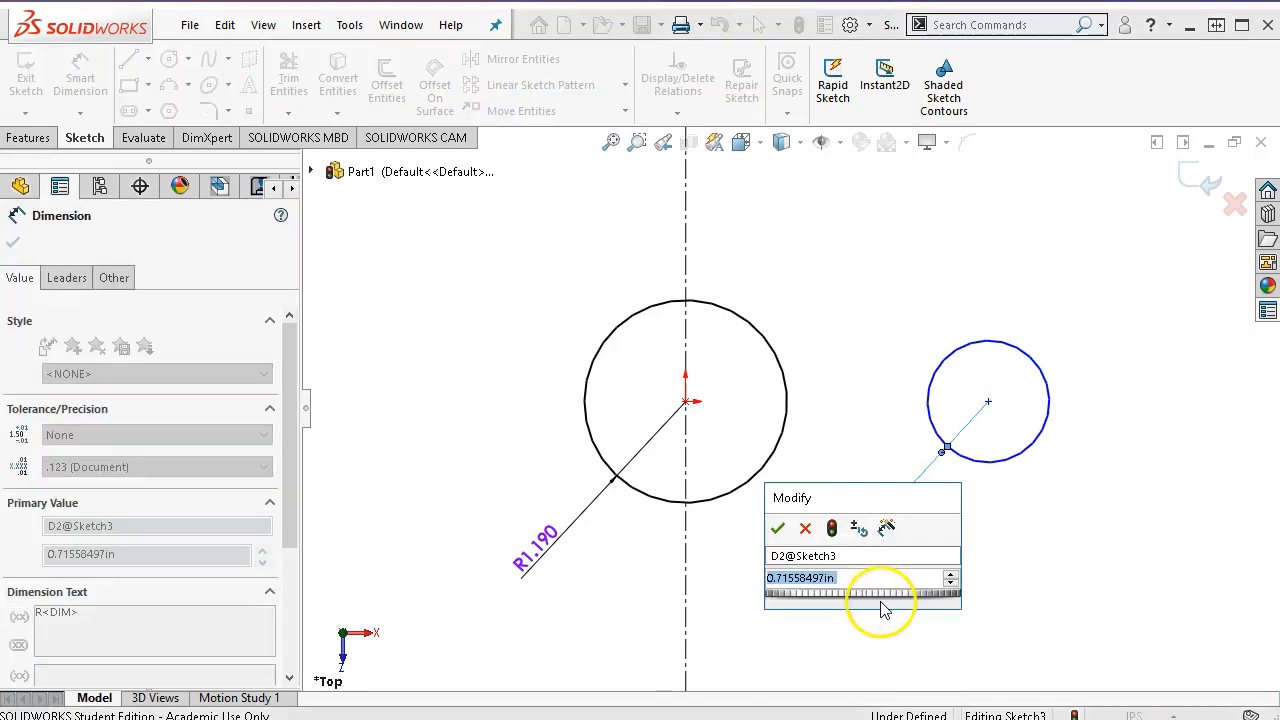
{"action": "type", "text": ".88"}
{"action": "key", "text": "Return"}
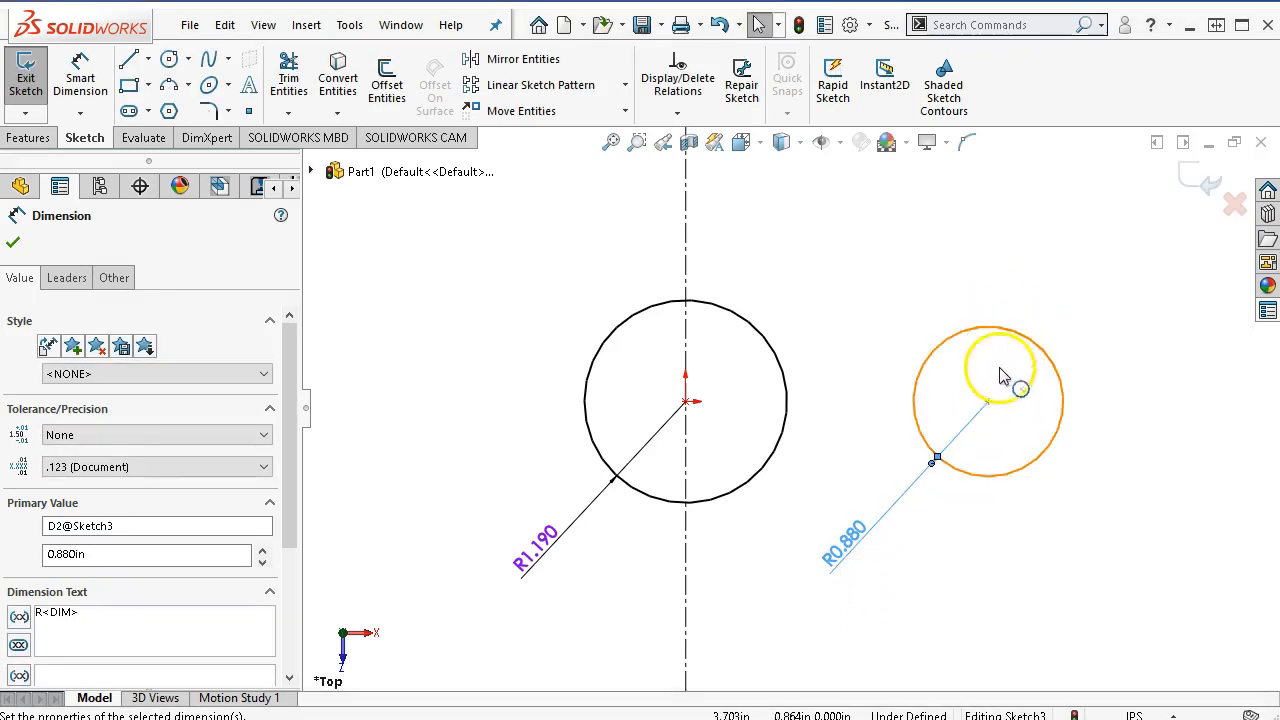
Move the smaller circle slightly outward and add a horizontal relation between its centre and the origin
{"action": "mouse_move", "coordinate": [988, 403]}
{"action": "left_mouse_down"}
{"action": "mouse_move", "coordinate": [968, 330]}
{"action": "mouse_move", "coordinate": [962, 440]}
{"action": "mouse_move", "coordinate": [1010, 408]}
{"action": "left_mouse_up"}
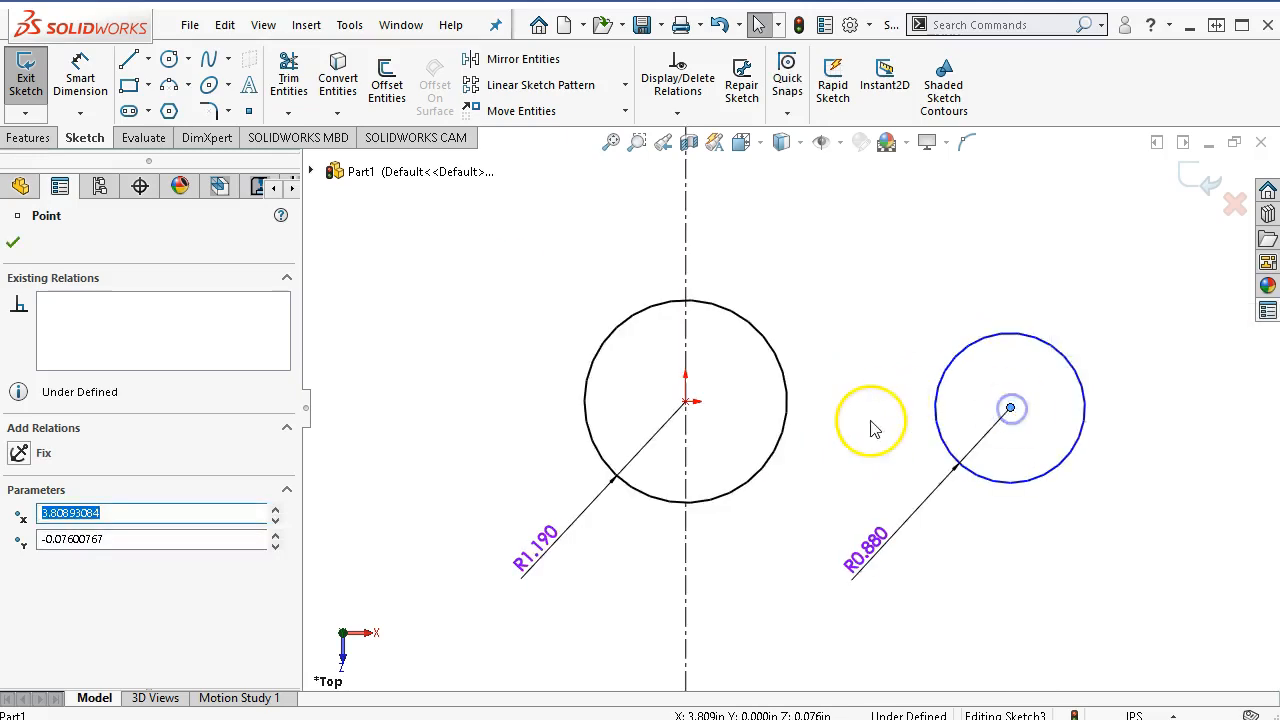
{"action": "left_click", "coordinate": [686, 403], "text": "ctrl"}
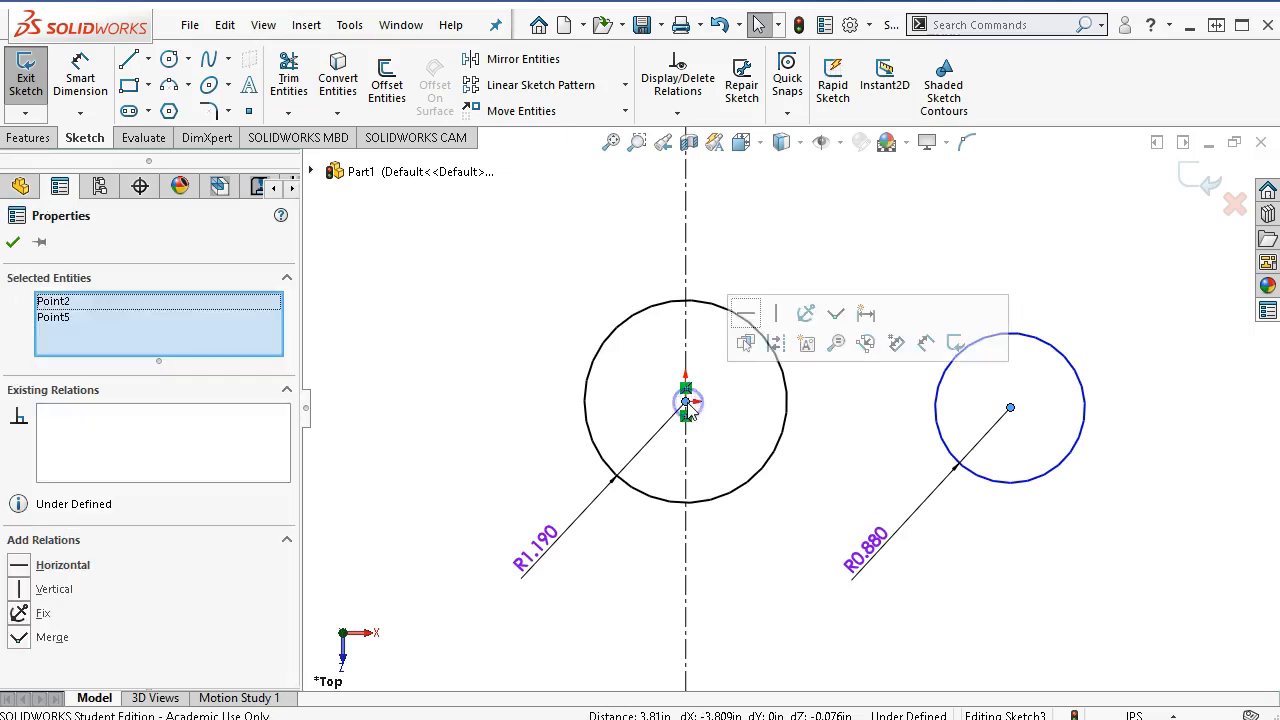
{"action": "left_click", "coordinate": [745, 316]}
{"action": "left_click", "coordinate": [760, 244]}
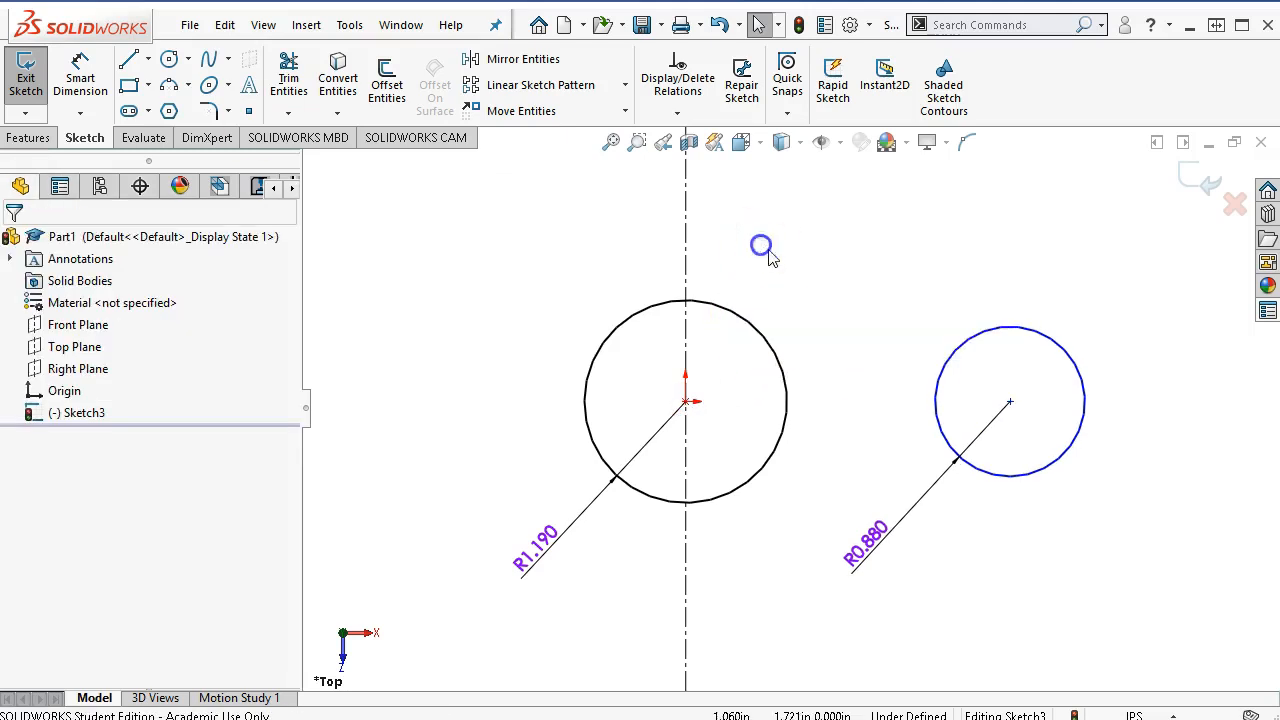
Mirror the smaller circle about the vertical centerline
{"action": "left_click", "coordinate": [967, 347]}
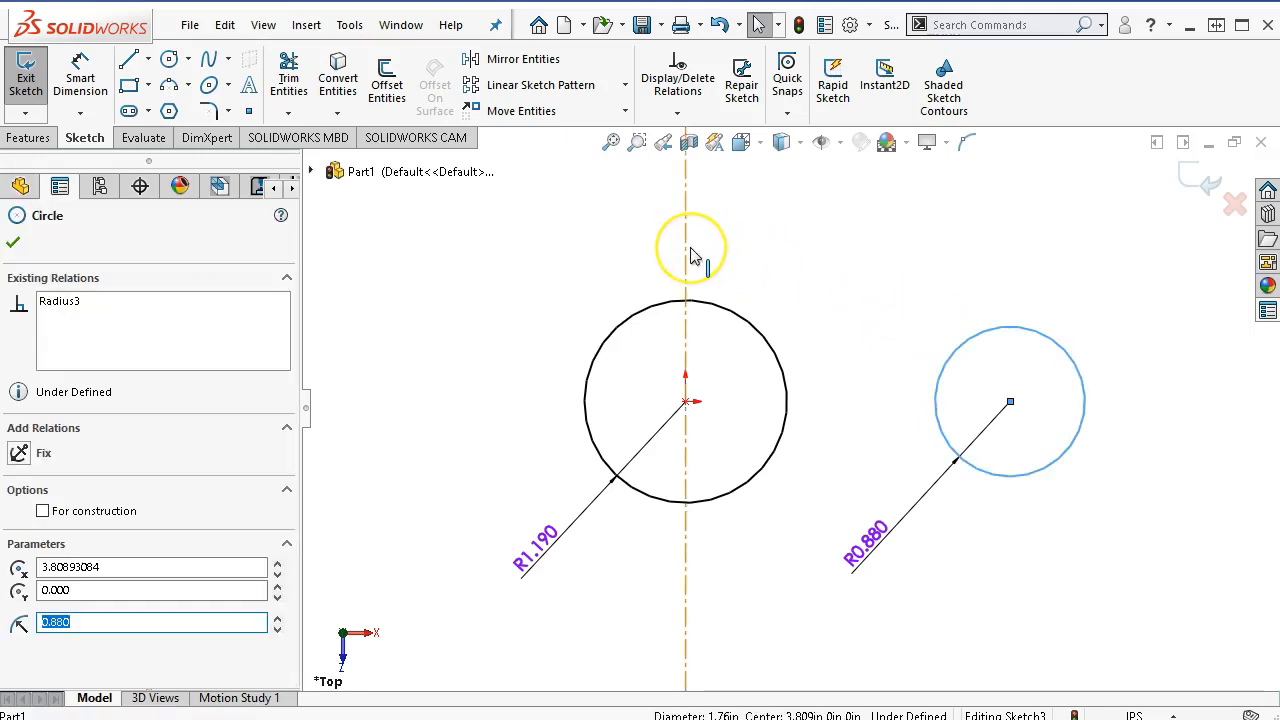
{"action": "left_click", "coordinate": [686, 256], "text": "ctrl"}
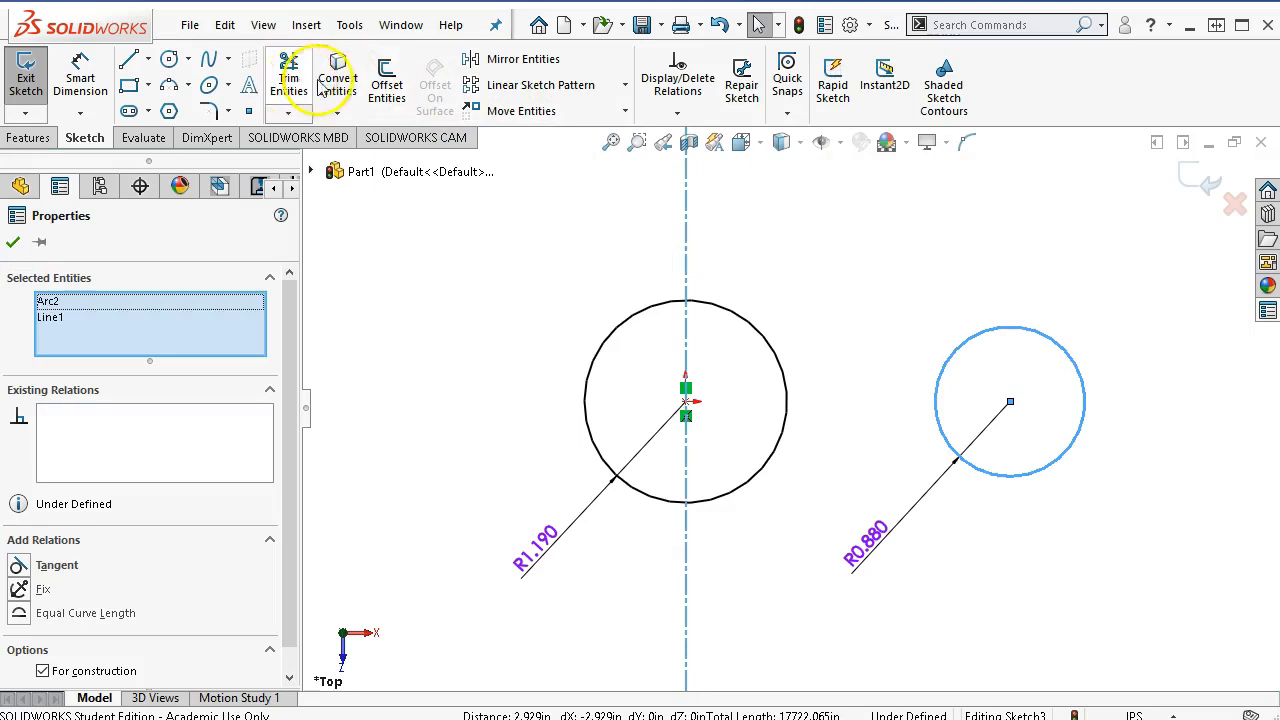
{"action": "left_click", "coordinate": [480, 60]}
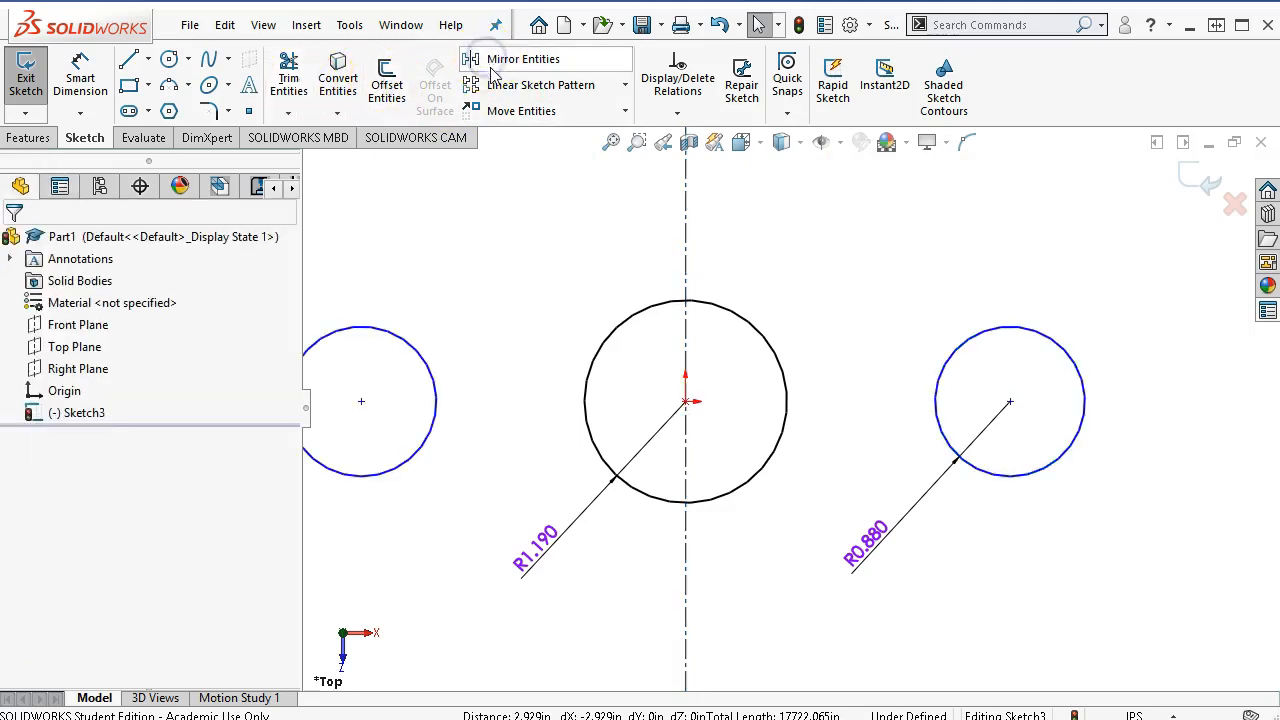
Dimension the distance between the centres of the two outer circles as 4.5 in
{"action": "scroll", "coordinate": [850, 372], "scroll_direction": "up", "scroll_amount": 1}
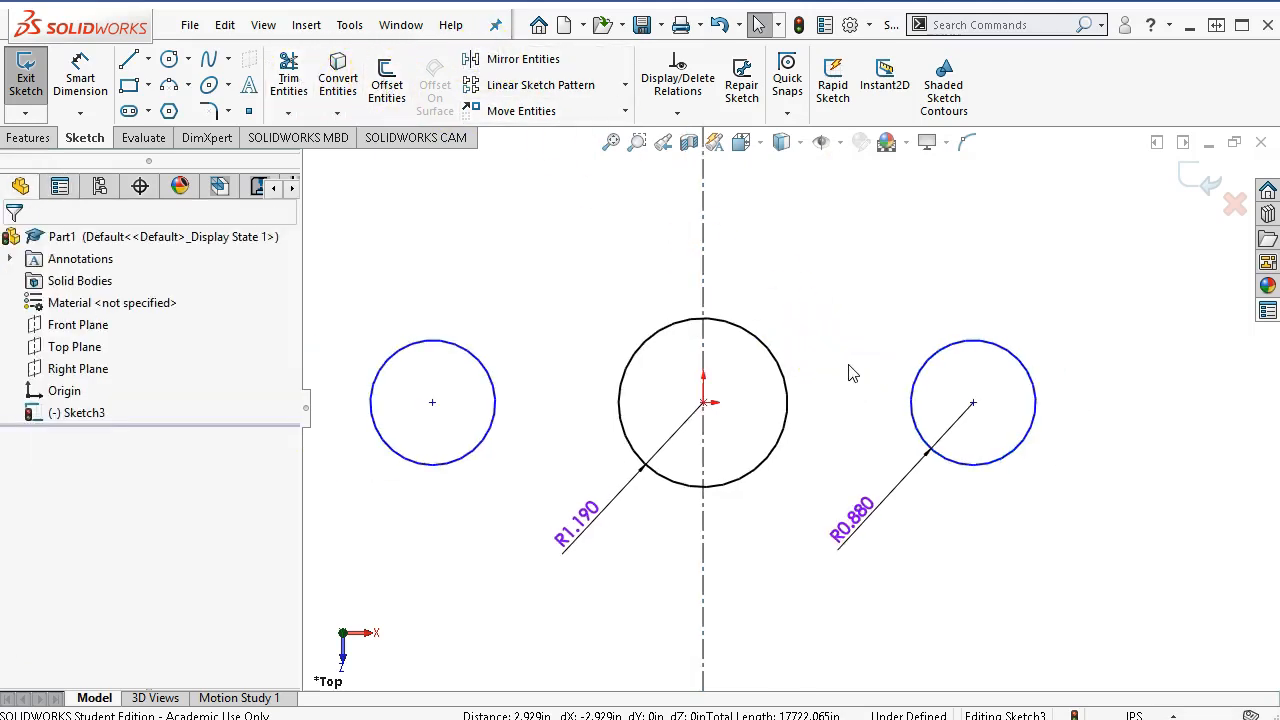
{"action": "left_click", "coordinate": [80, 80]}
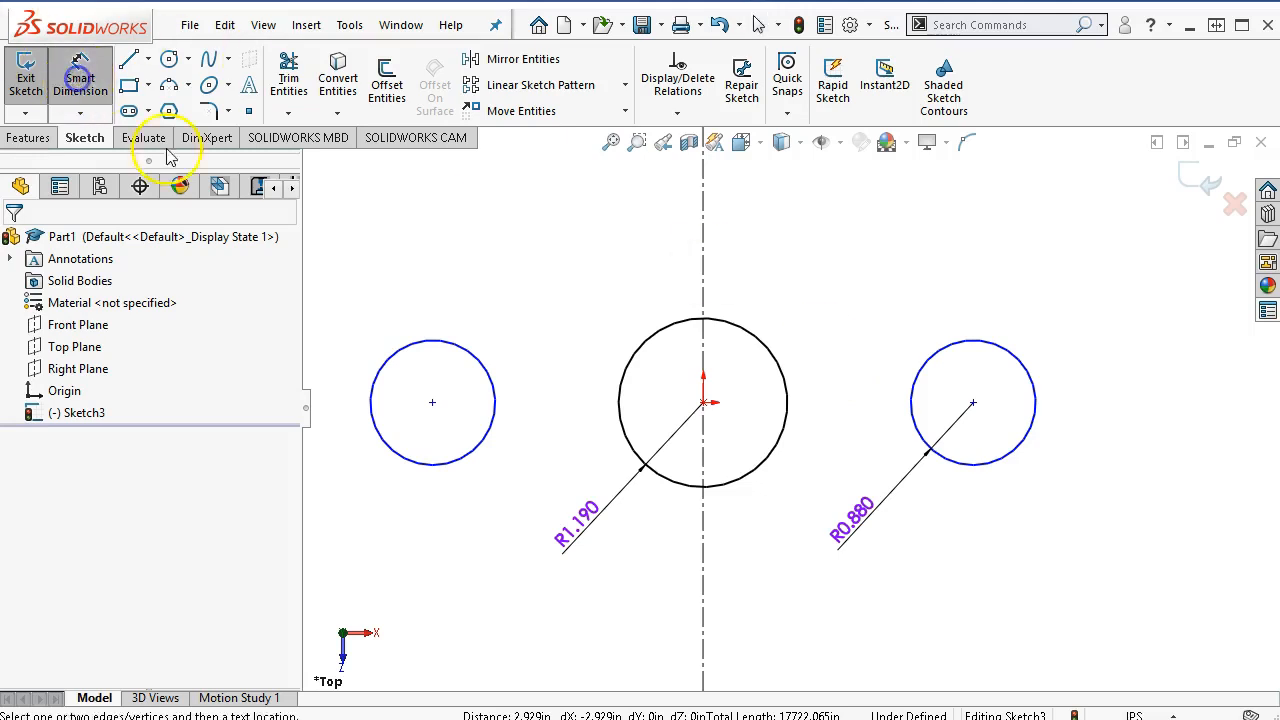
{"action": "left_click", "coordinate": [462, 467]}
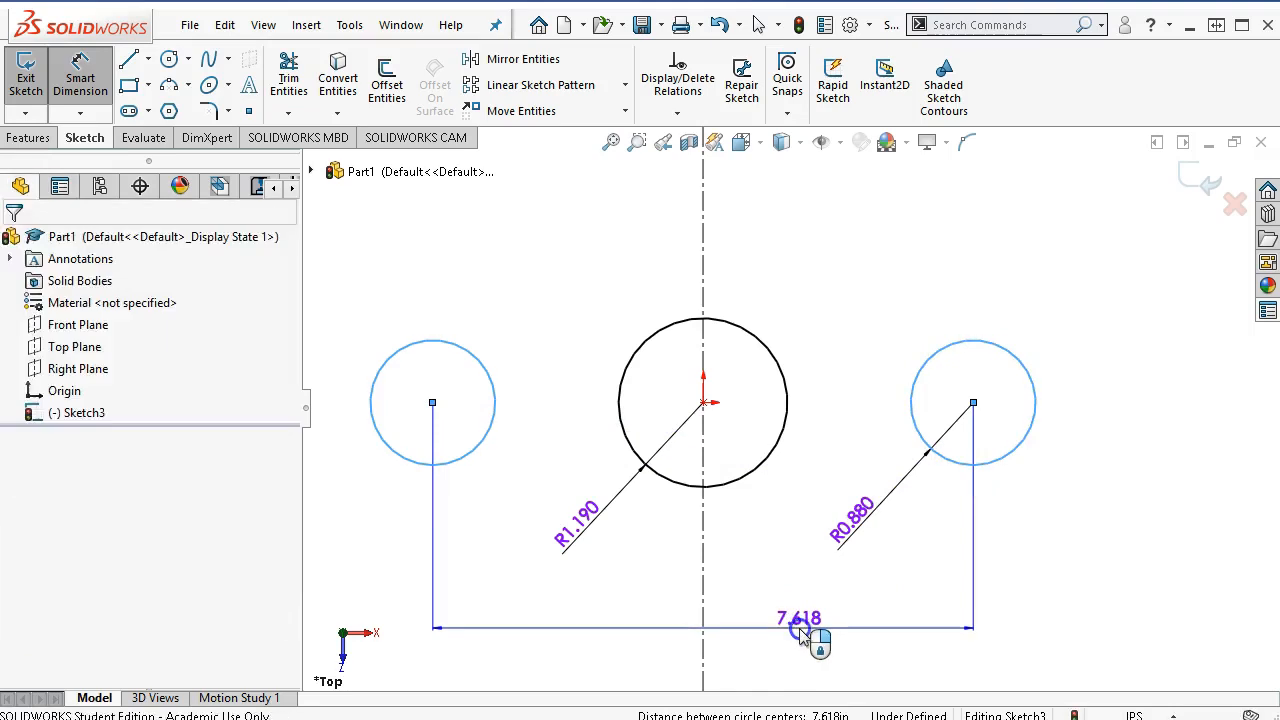
{"action": "left_click", "coordinate": [802, 624]}
{"action": "type", "text": "4.5"}
{"action": "key", "text": "Return"}
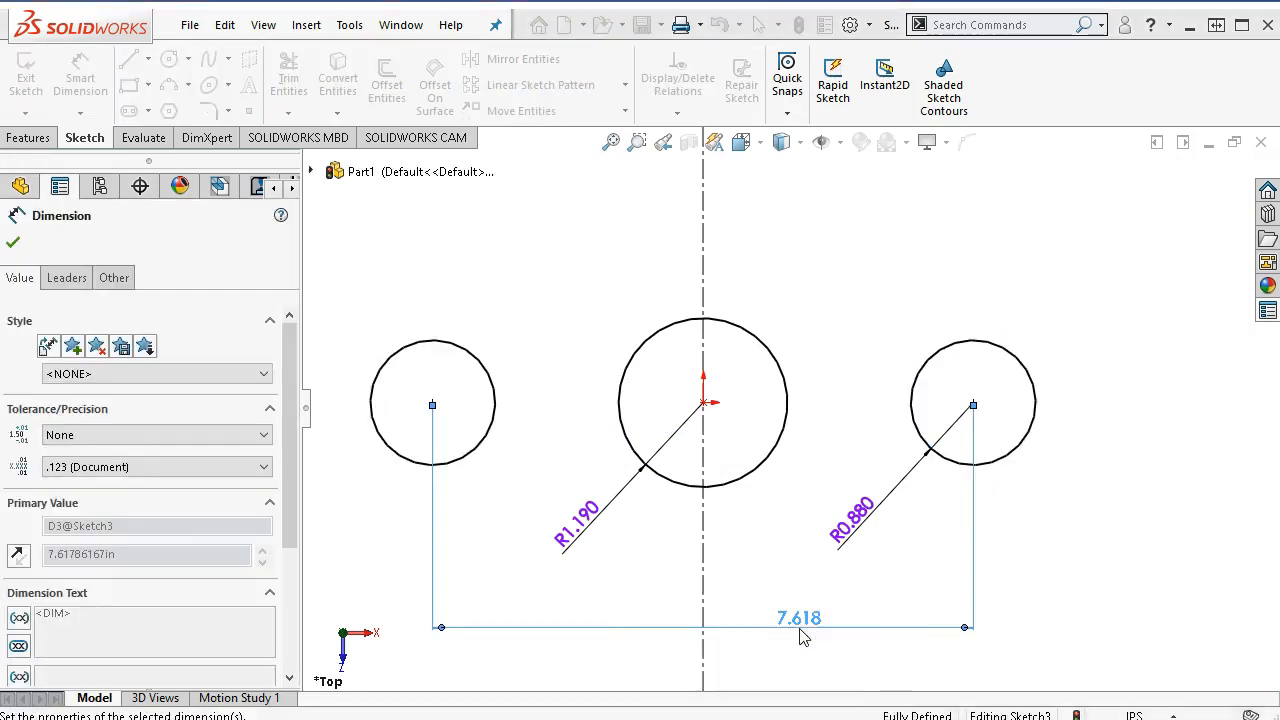
{"action": "scroll", "coordinate": [672, 560], "scroll_direction": "down", "scroll_amount": 2}
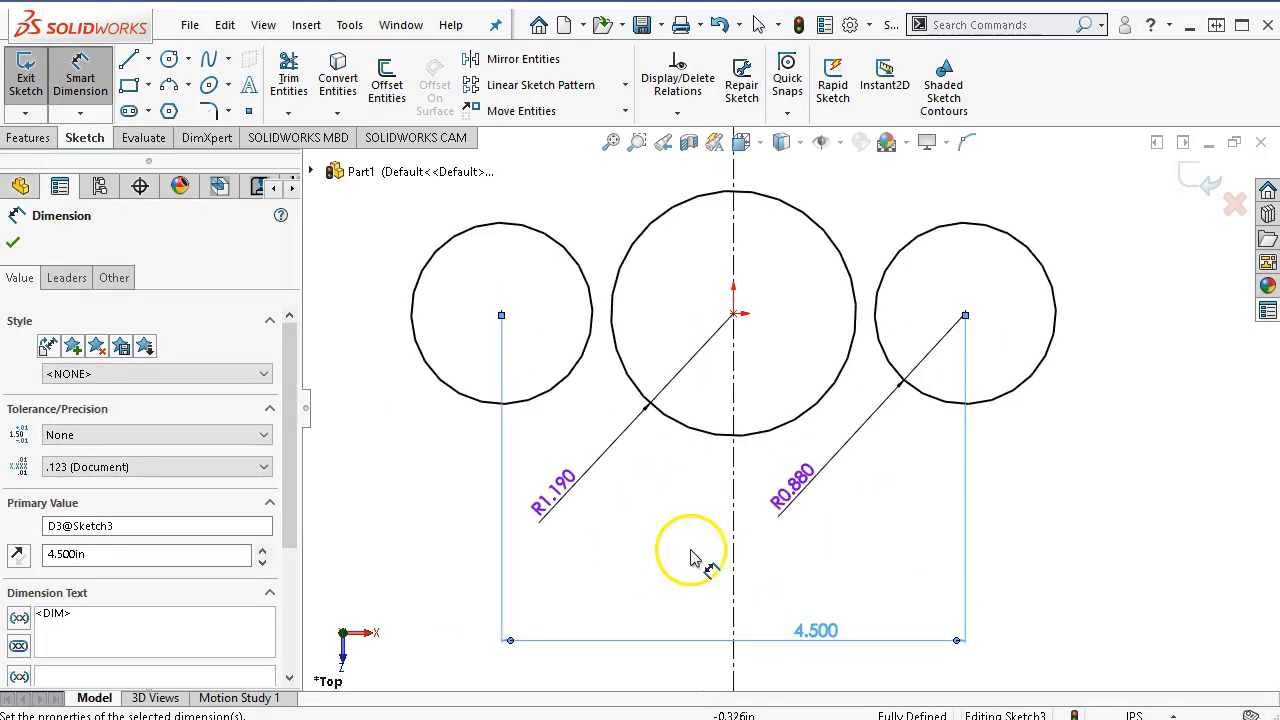
{"action": "scroll", "coordinate": [921, 311], "scroll_direction": "up", "scroll_amount": 1}
{"action": "right_click", "coordinate": [948, 240]}
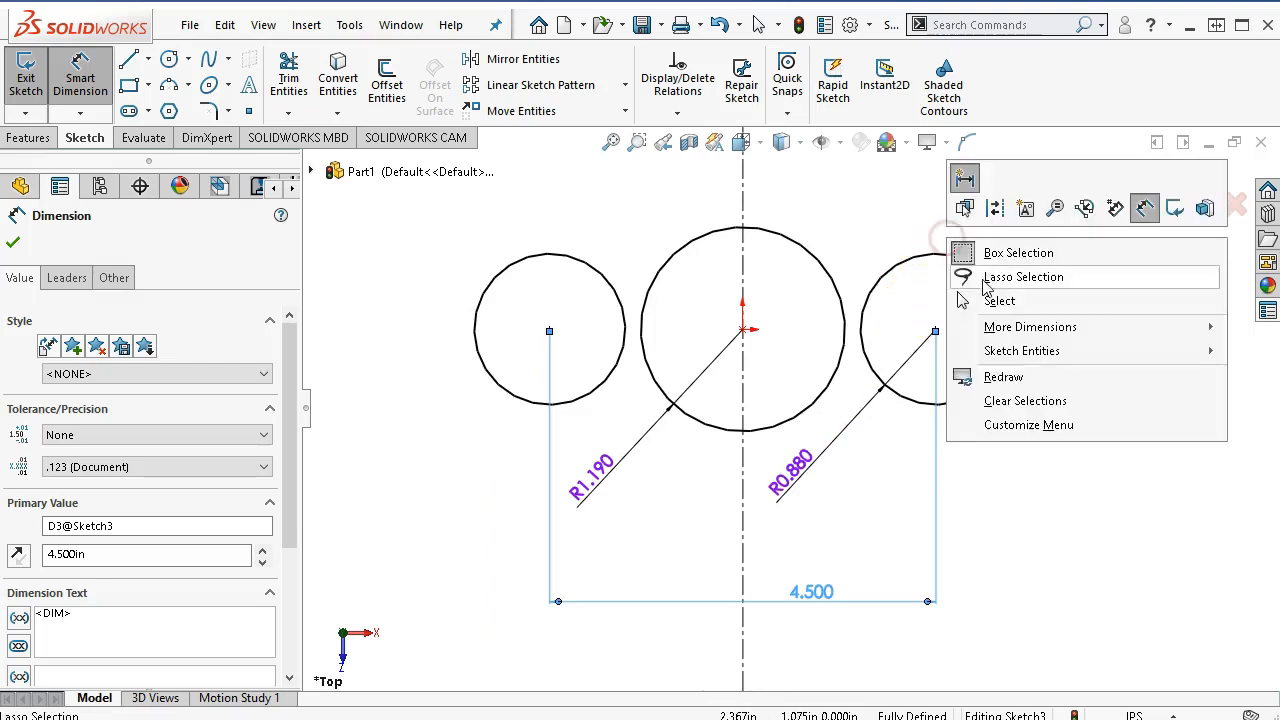
{"action": "left_click", "coordinate": [993, 298]}
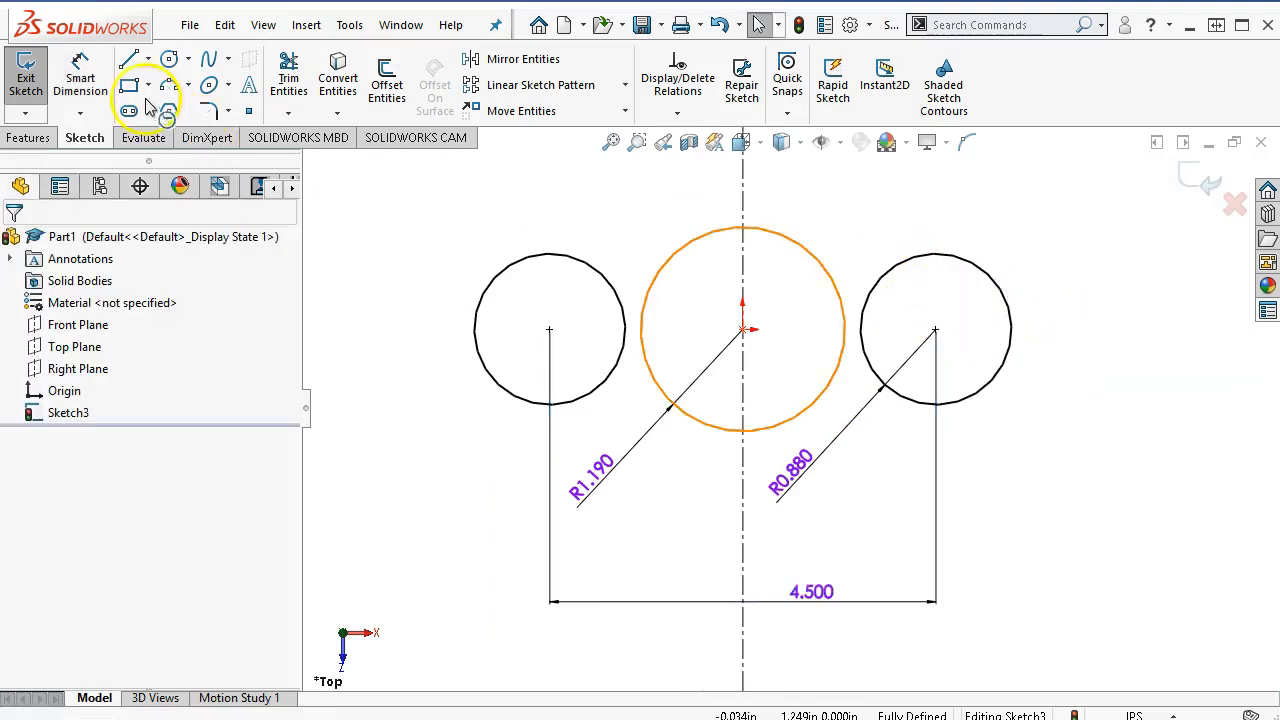
Draw two lines joining the middle circle to the right circle, one along their lower edges and one along their upper edges
{"action": "left_click", "coordinate": [129, 61]}
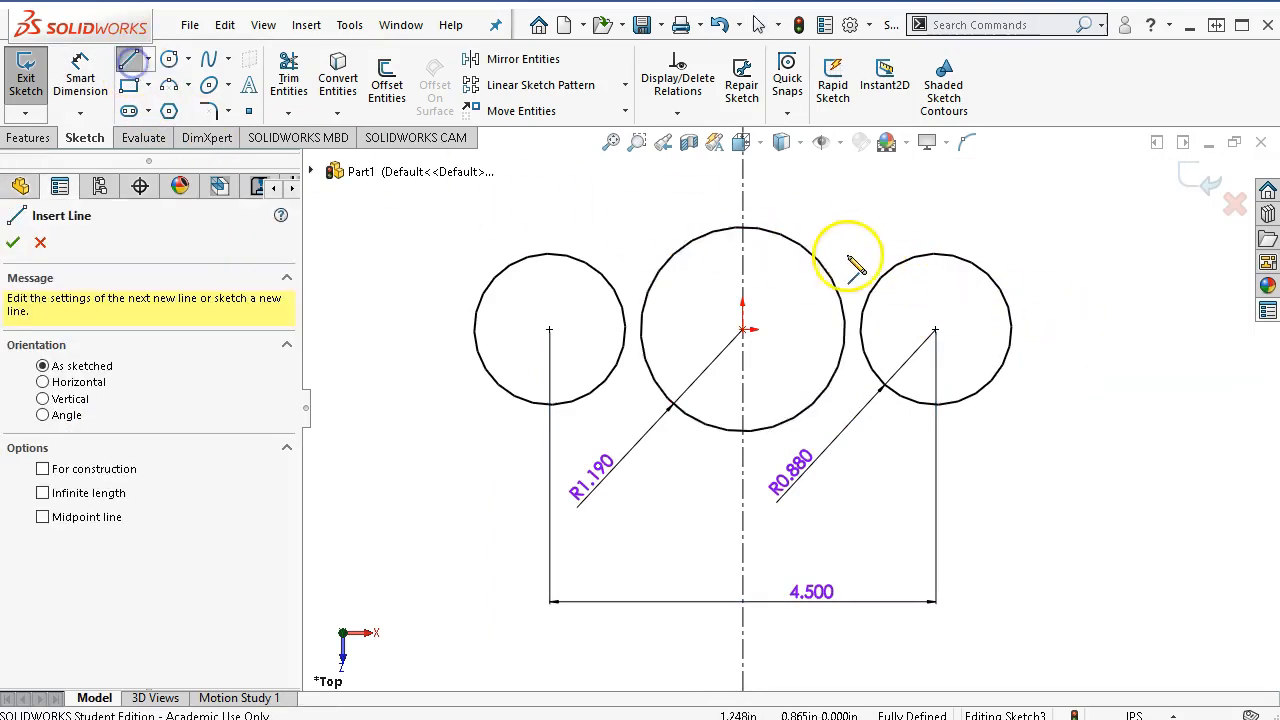
{"action": "left_click", "coordinate": [773, 231]}
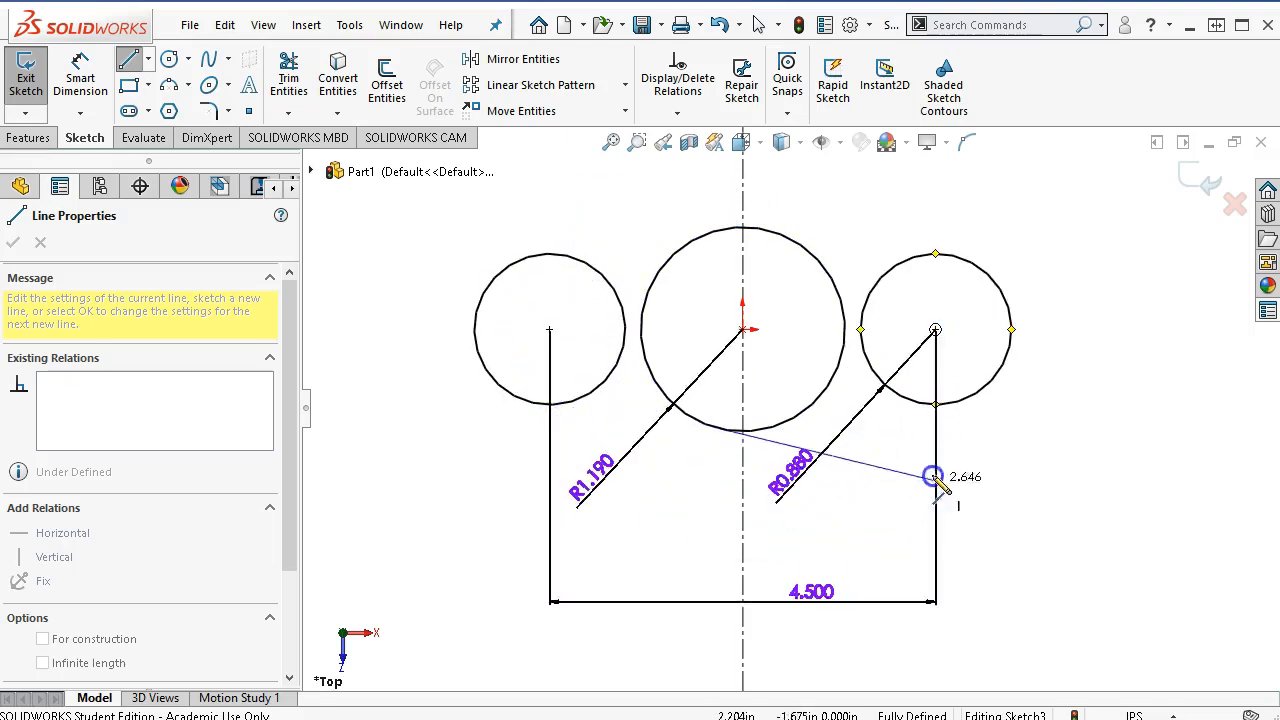
{"action": "left_click", "coordinate": [964, 405]}
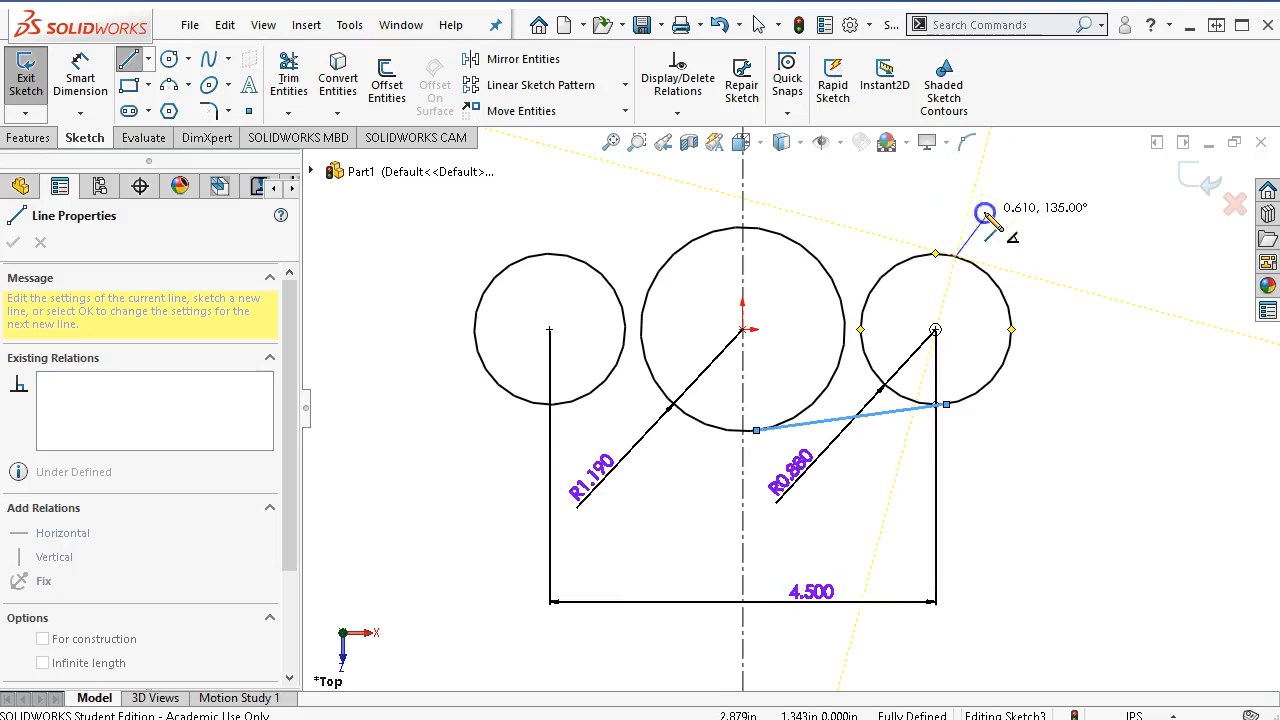
{"action": "left_click", "coordinate": [765, 229]}
{"action": "right_click", "coordinate": [871, 194]}
{"action": "left_click", "coordinate": [923, 207]}
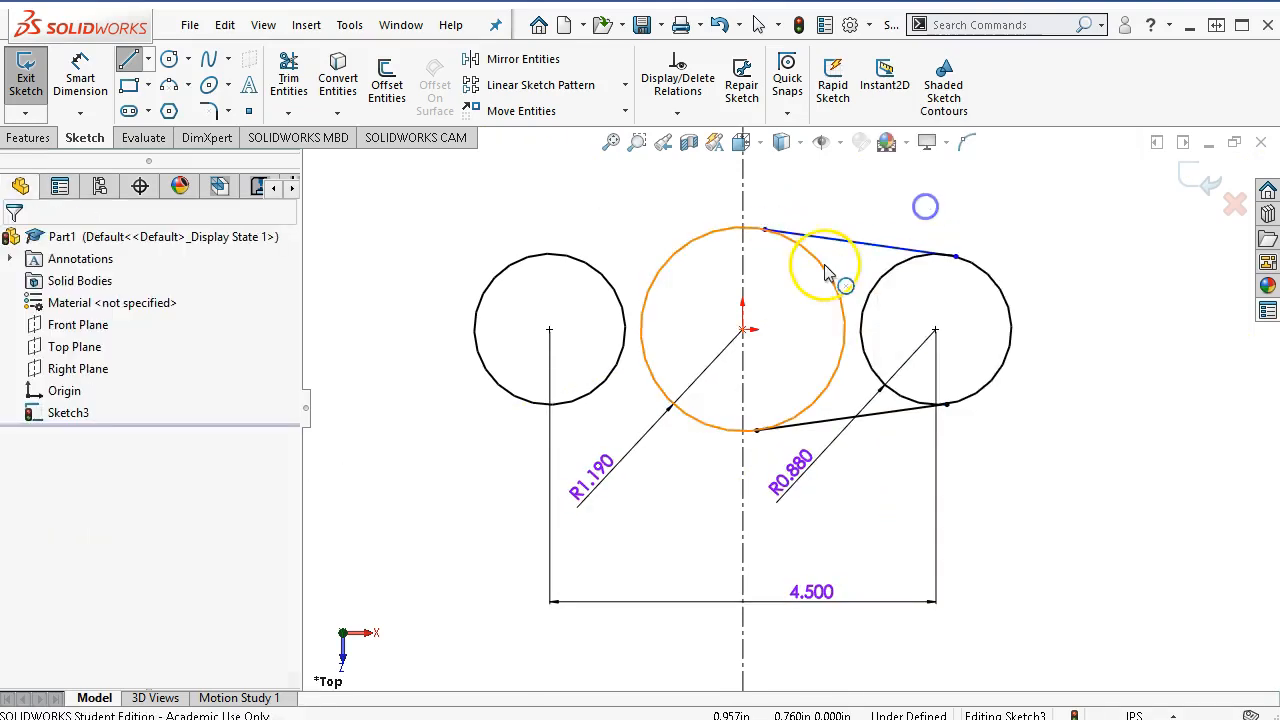
Make the upper connecting line tangent to both the middle circle and the right circle
{"action": "left_click", "coordinate": [835, 240]}
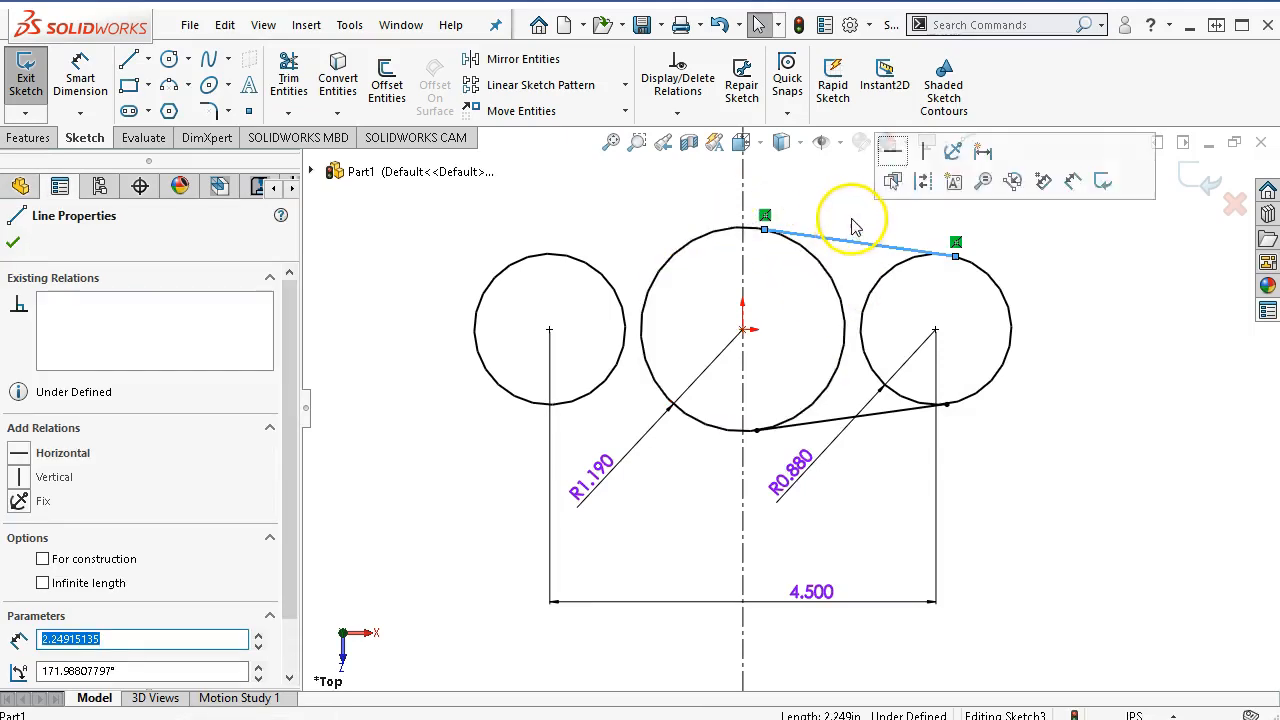
{"action": "left_click", "coordinate": [835, 212]}
{"action": "left_click", "coordinate": [823, 274]}
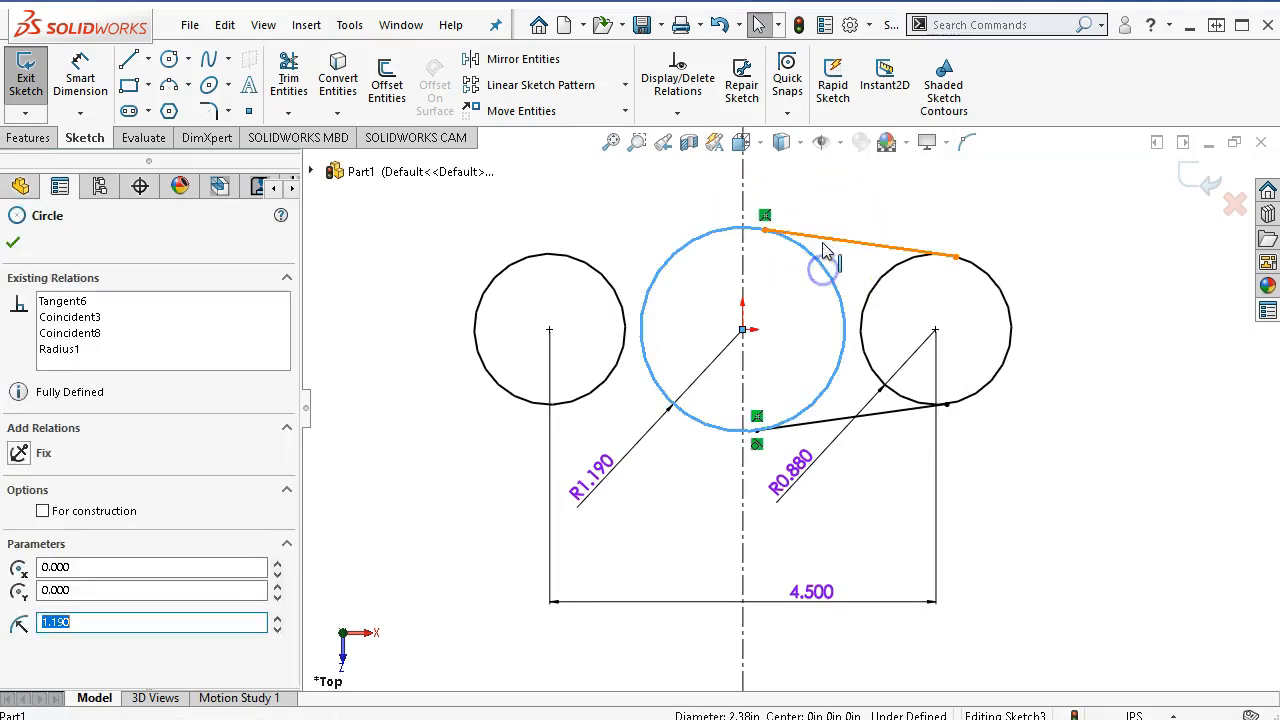
{"action": "left_click", "coordinate": [826, 245], "text": "ctrl"}
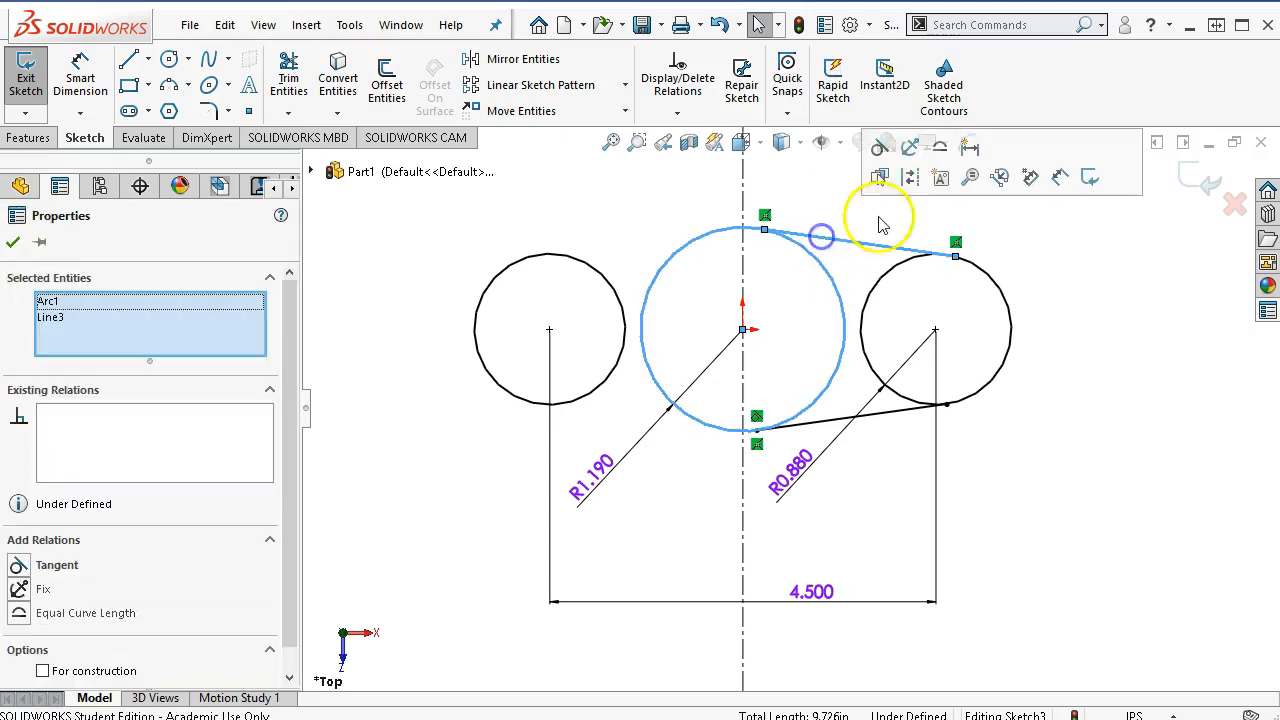
{"action": "left_click", "coordinate": [880, 148]}
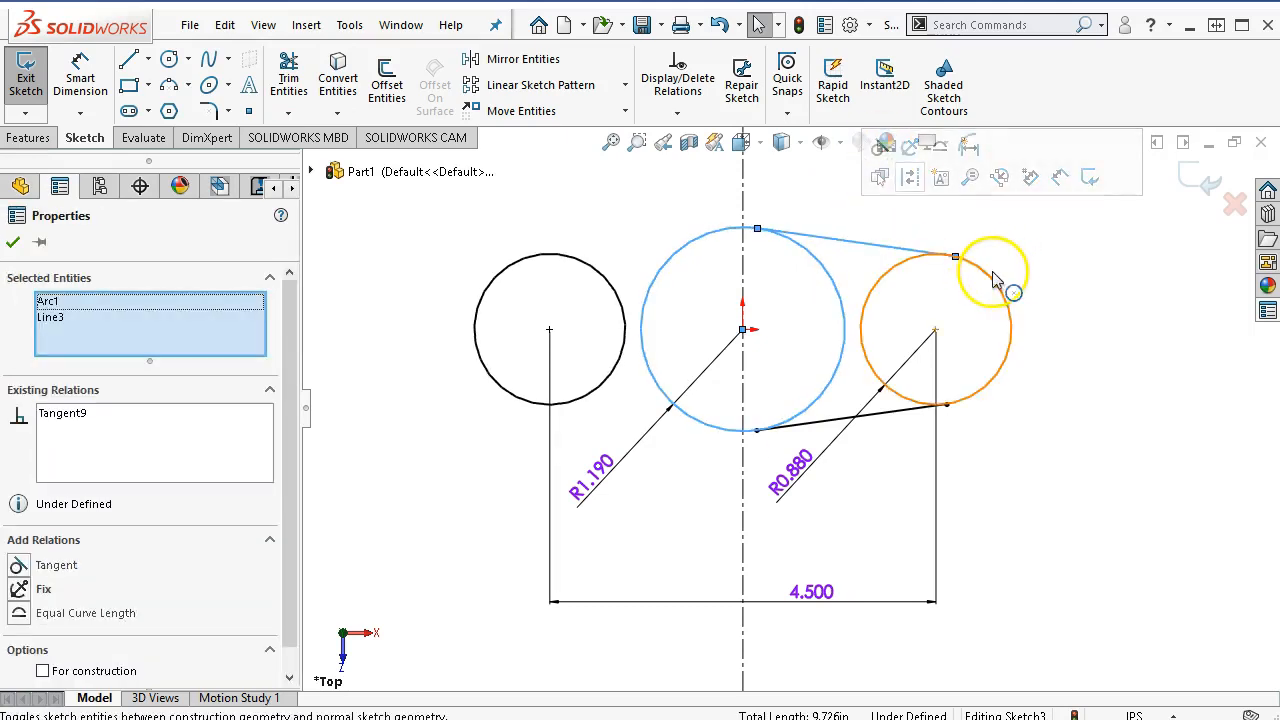
{"action": "left_click", "coordinate": [991, 272]}
{"action": "left_click", "coordinate": [900, 249], "text": "ctrl"}
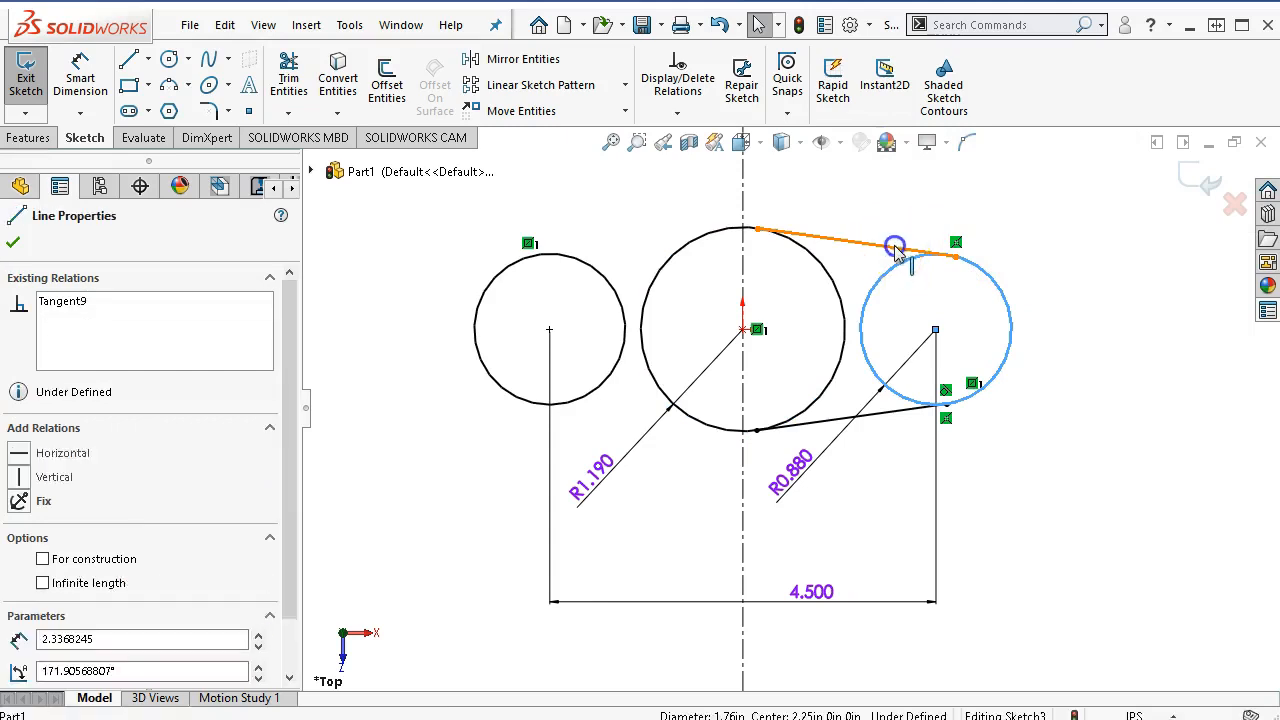
{"action": "left_click", "coordinate": [950, 158]}
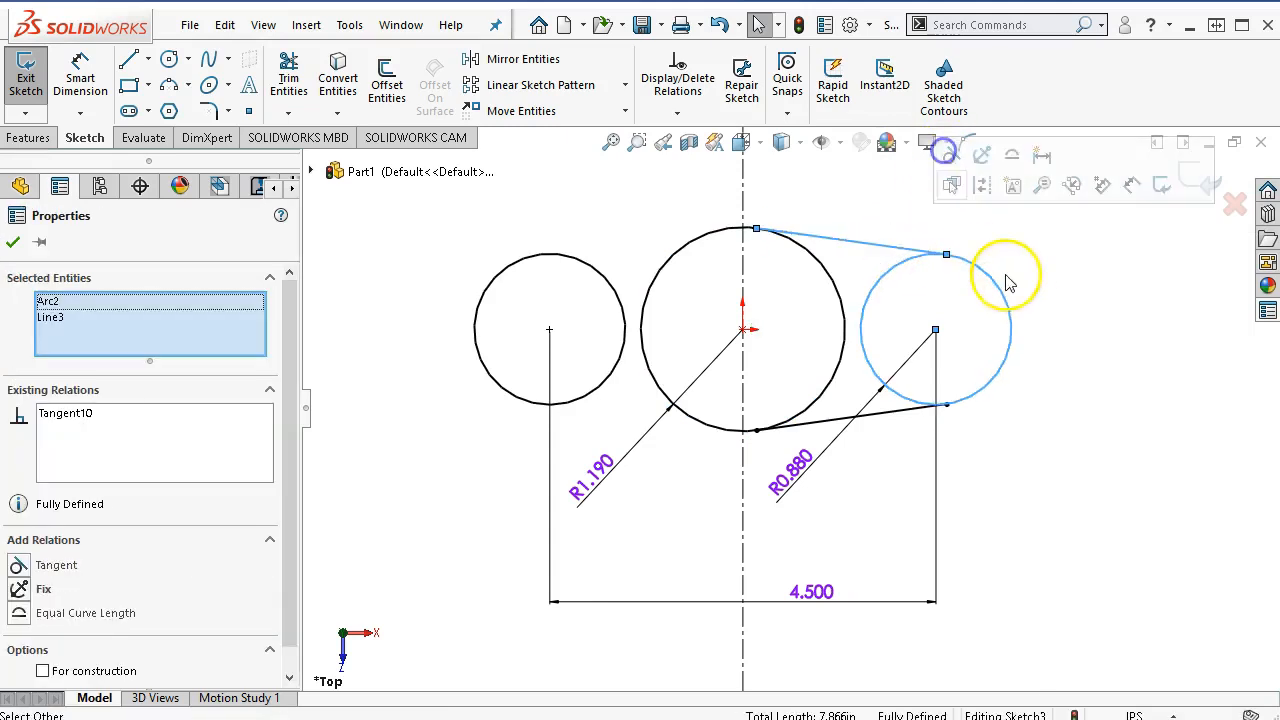
{"action": "left_click", "coordinate": [1060, 312]}
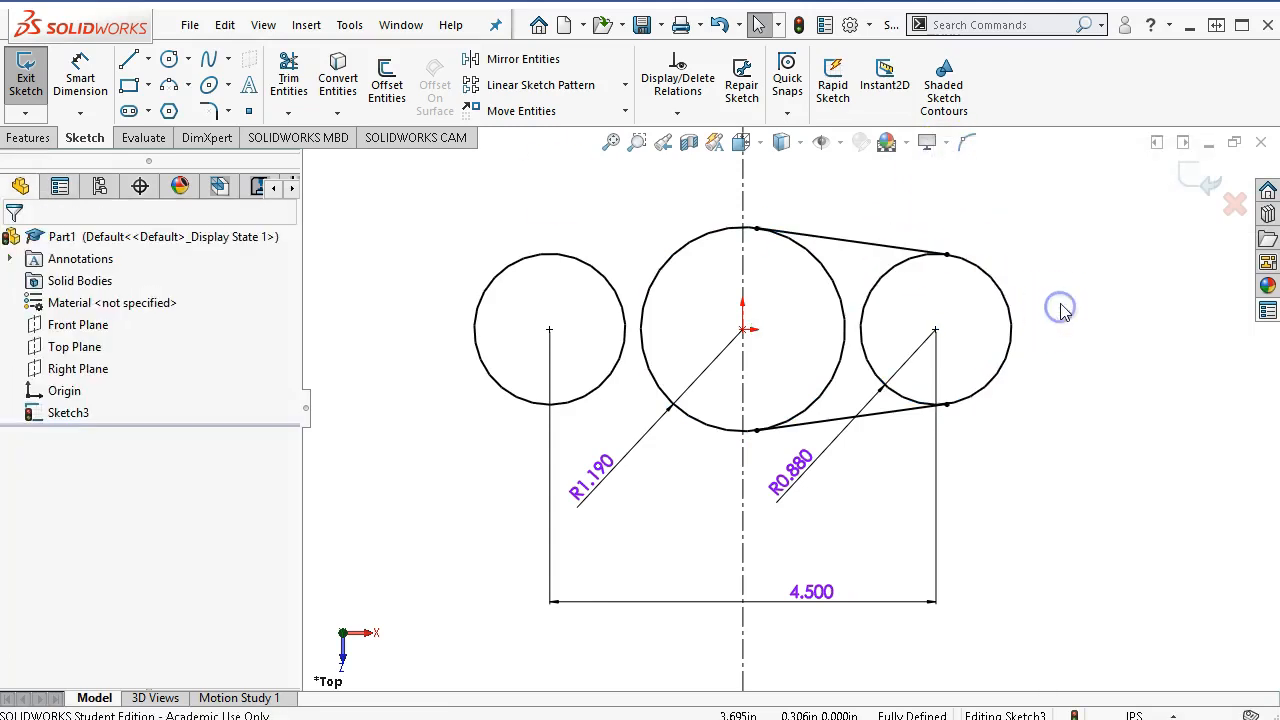
Mirror the upper and lower tangent lines about the vertical centerline
{"action": "left_click", "coordinate": [836, 419]}
{"action": "left_click", "coordinate": [862, 247], "text": "ctrl"}
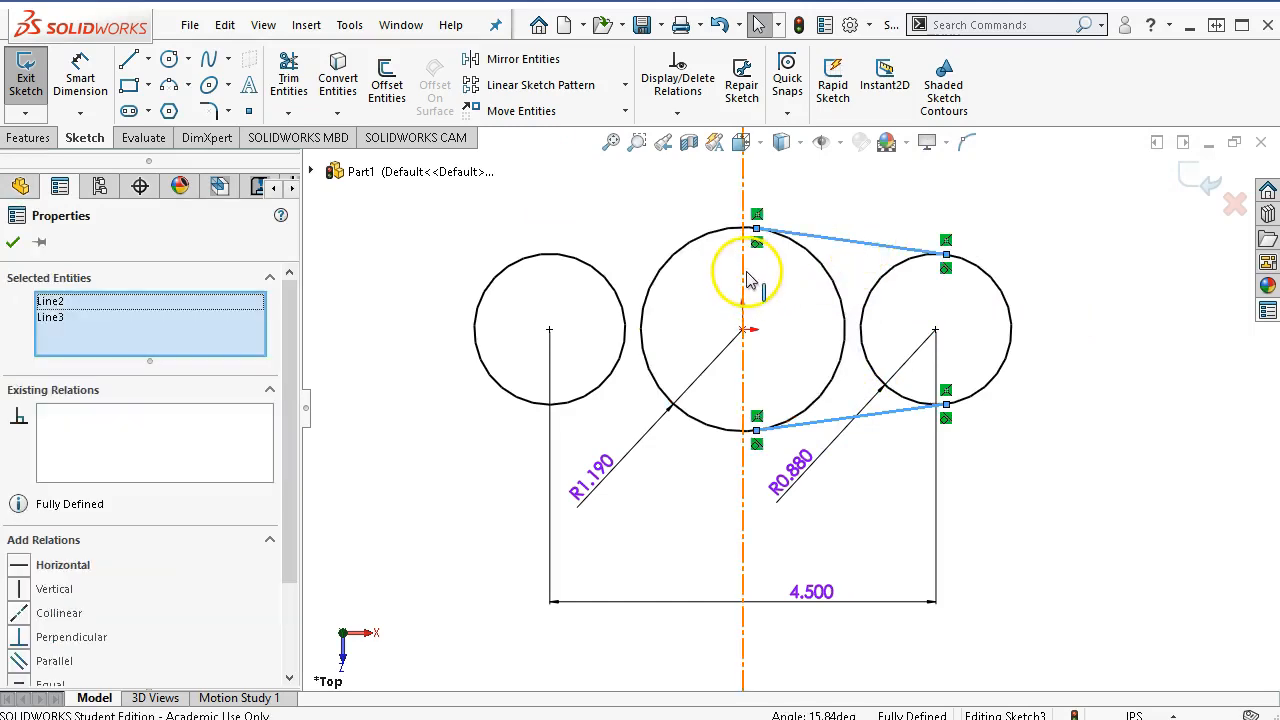
{"action": "left_click", "coordinate": [744, 296], "text": "ctrl"}
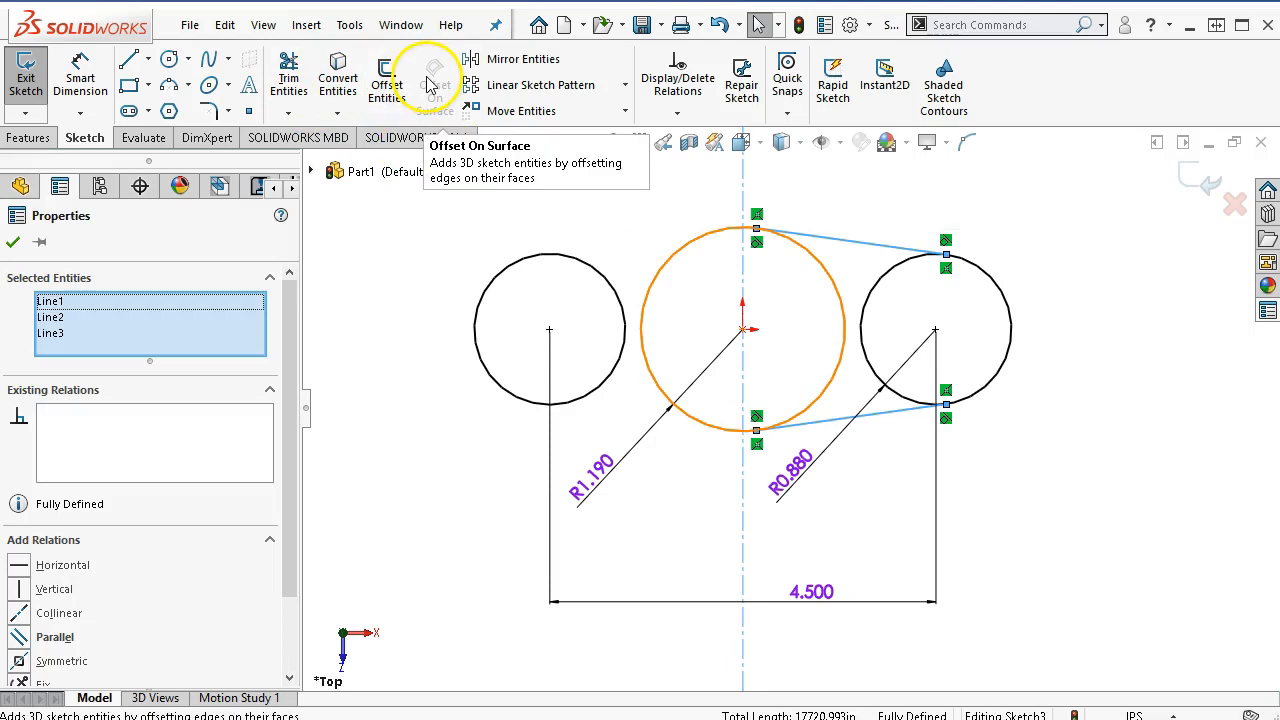
{"action": "left_click", "coordinate": [495, 57]}
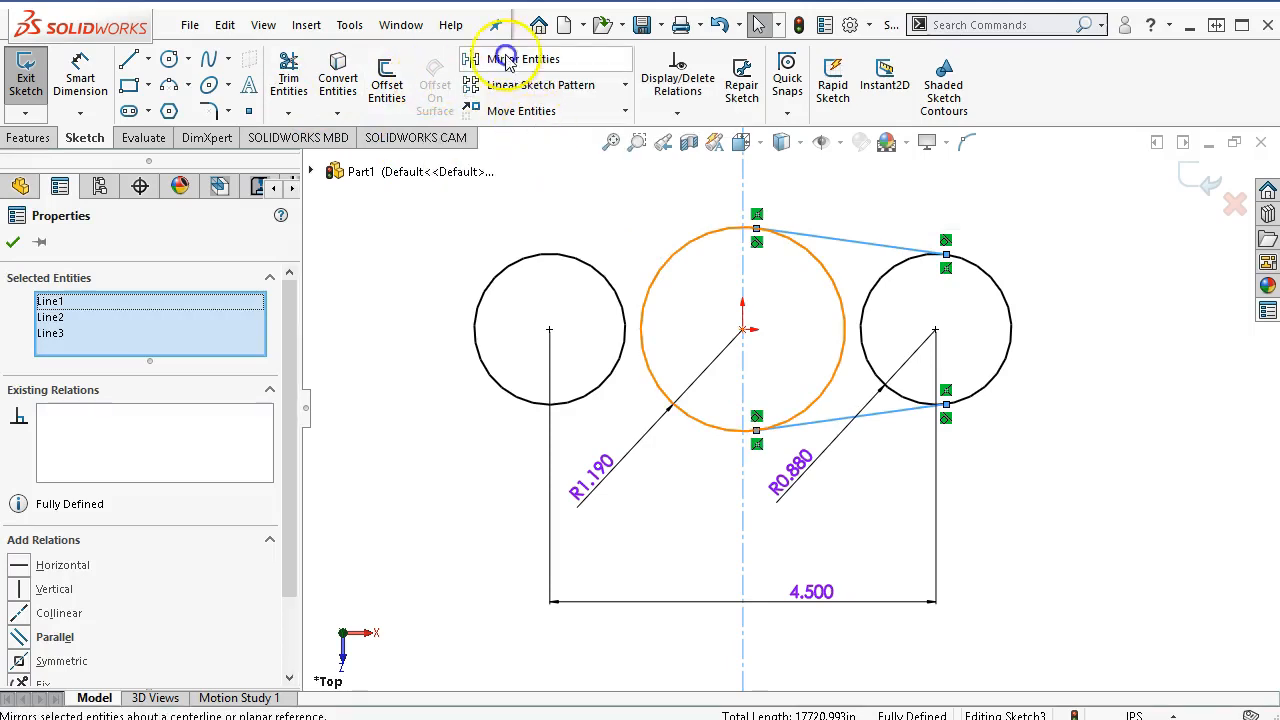
{"action": "left_click", "coordinate": [1121, 313]}
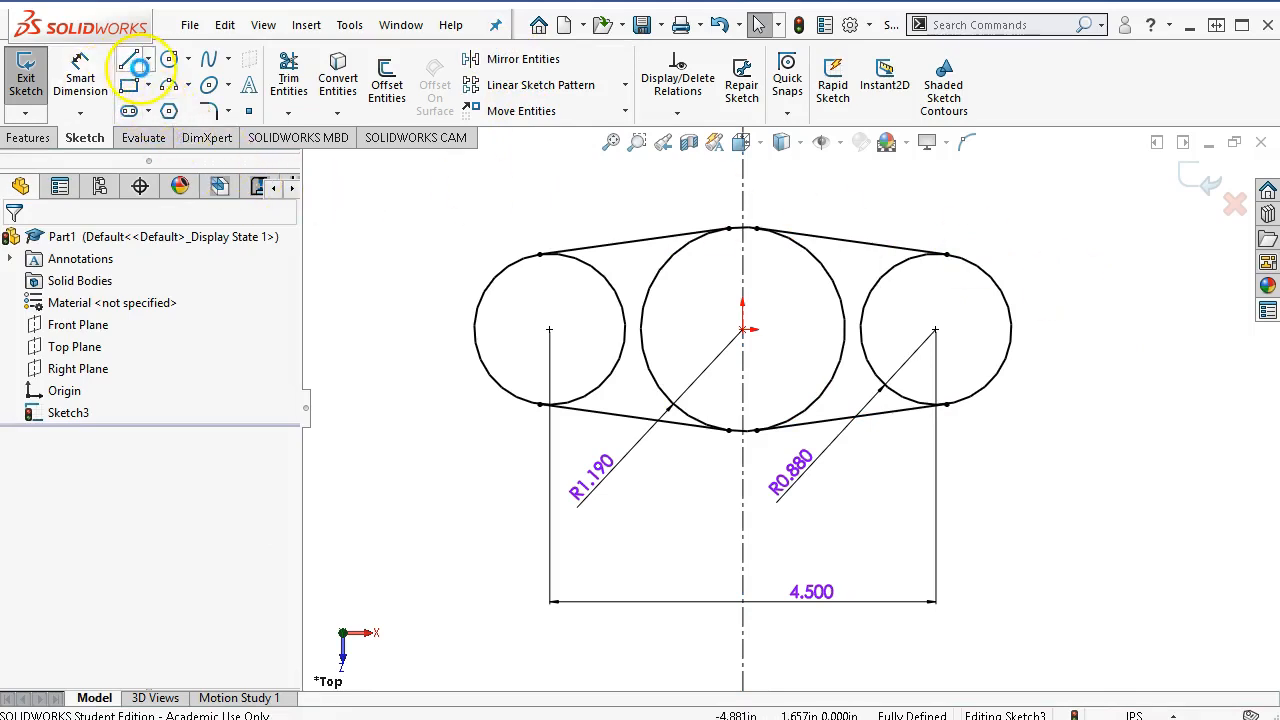
Draw a circle concentric with the left outer circle and a smaller one, about 0.67 in in diameter, concentric with the right outer circle
{"action": "left_click", "coordinate": [169, 59]}
{"action": "left_click", "coordinate": [549, 331]}
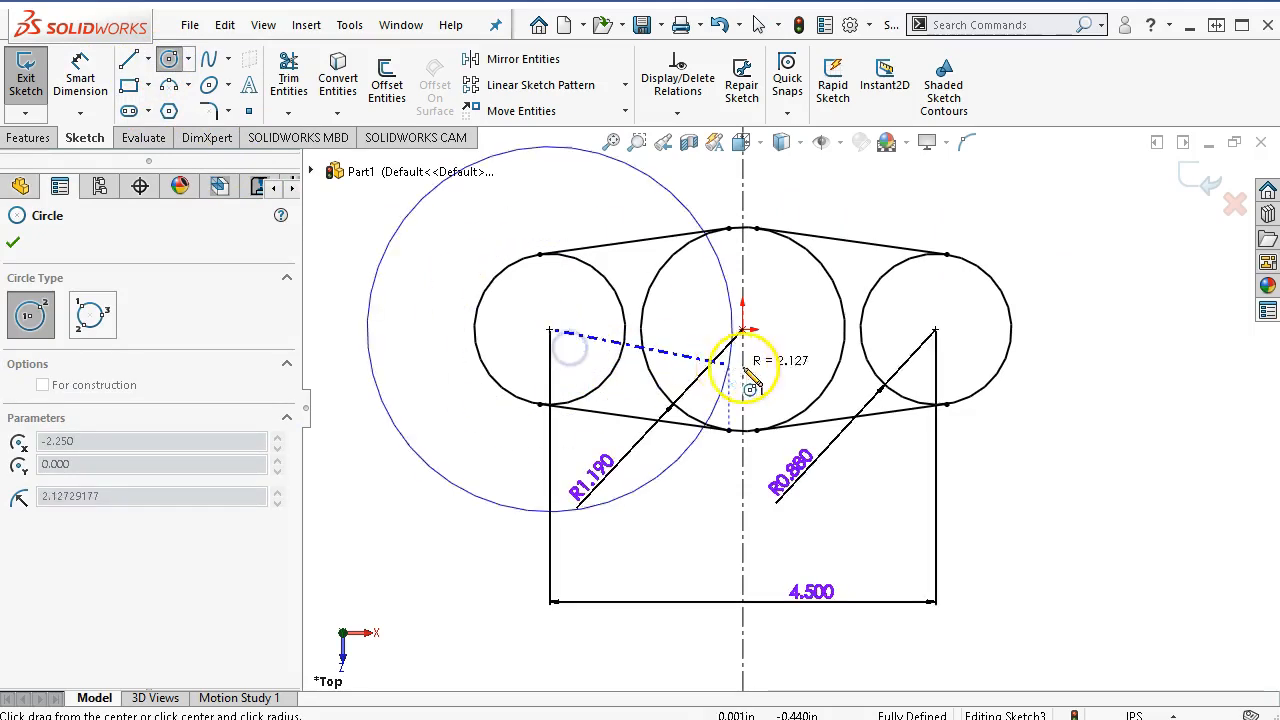
{"action": "left_click", "coordinate": [596, 330]}
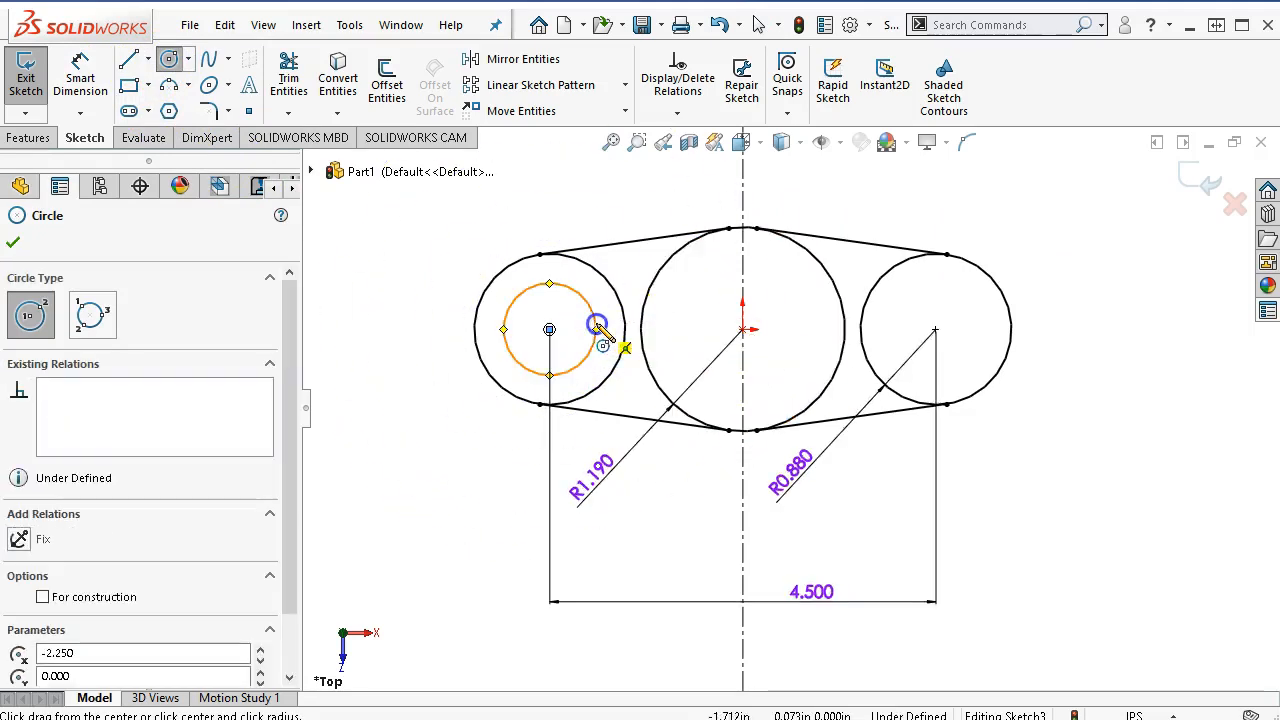
{"action": "left_click", "coordinate": [935, 330]}
{"action": "left_click", "coordinate": [960, 346]}
{"action": "right_click", "coordinate": [1074, 377]}
{"action": "left_click", "coordinate": [1116, 396]}
Add an equal relation between the two inner hole circles
{"action": "left_click", "coordinate": [968, 345]}
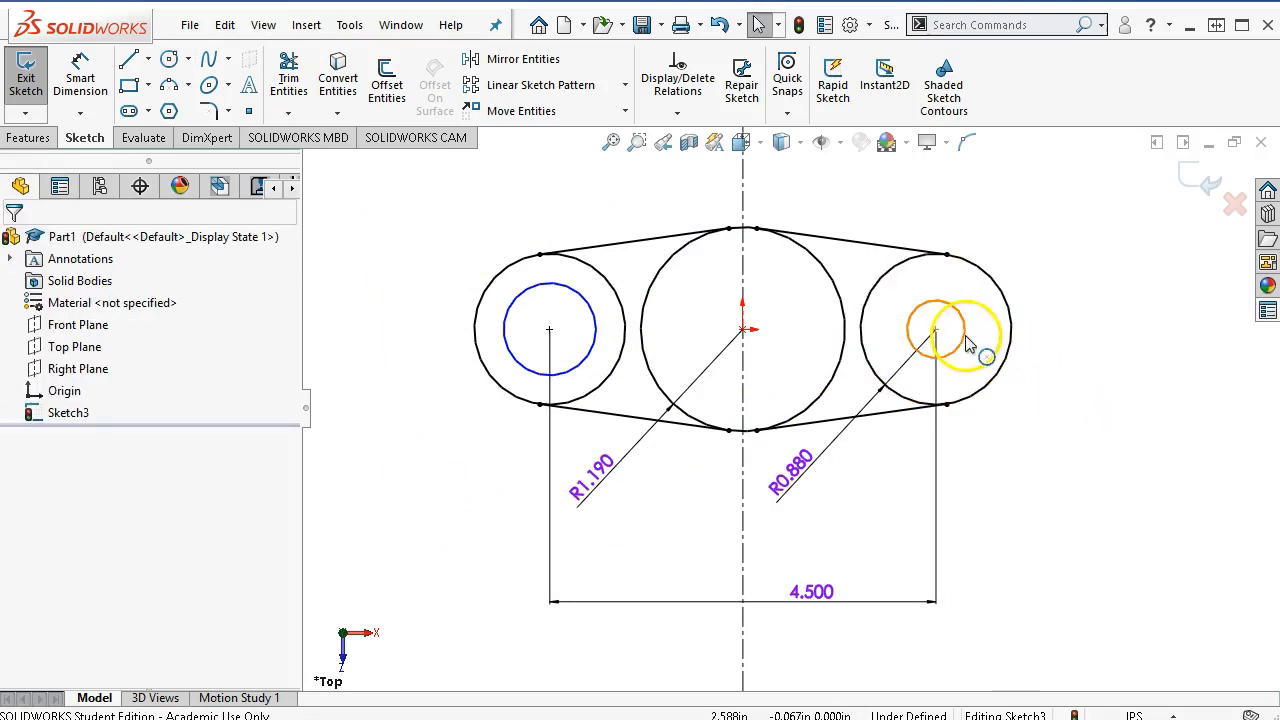
{"action": "left_click", "coordinate": [575, 300], "text": "ctrl"}
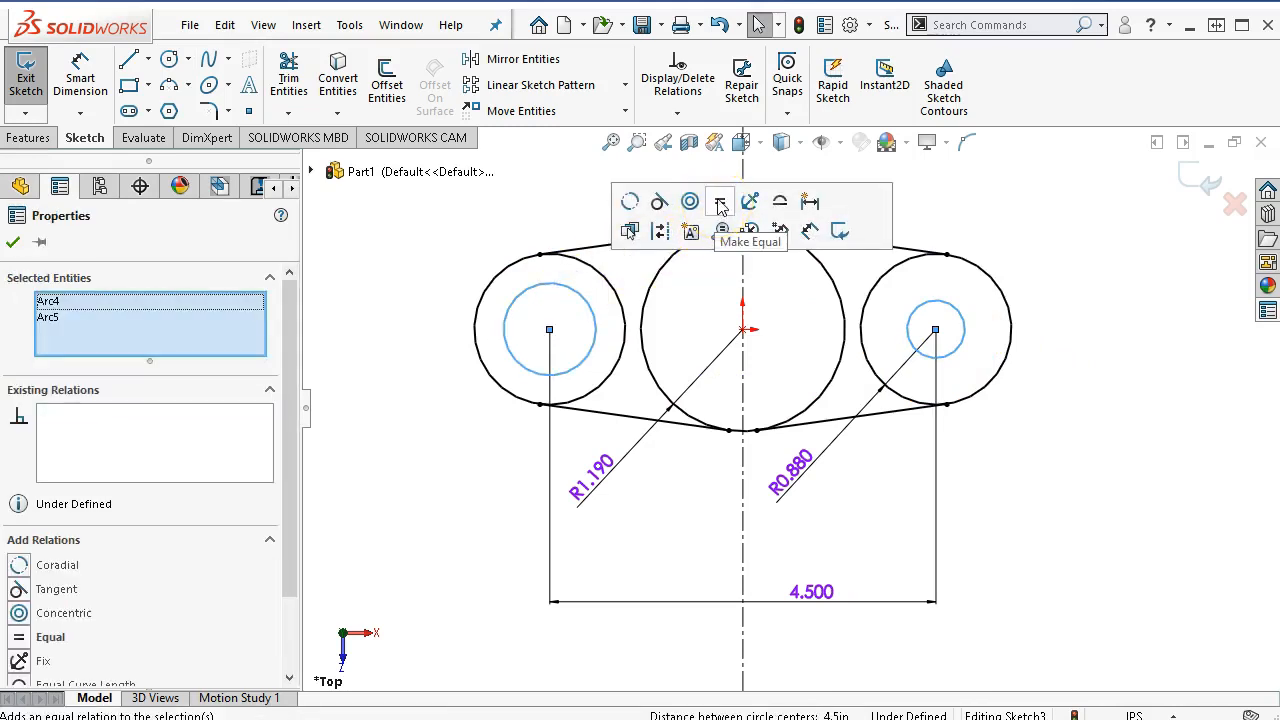
{"action": "left_click", "coordinate": [721, 206]}
Dimension the left hole circle's diameter as 0.625 in
{"action": "left_click", "coordinate": [95, 75]}
{"action": "left_click", "coordinate": [528, 307]}
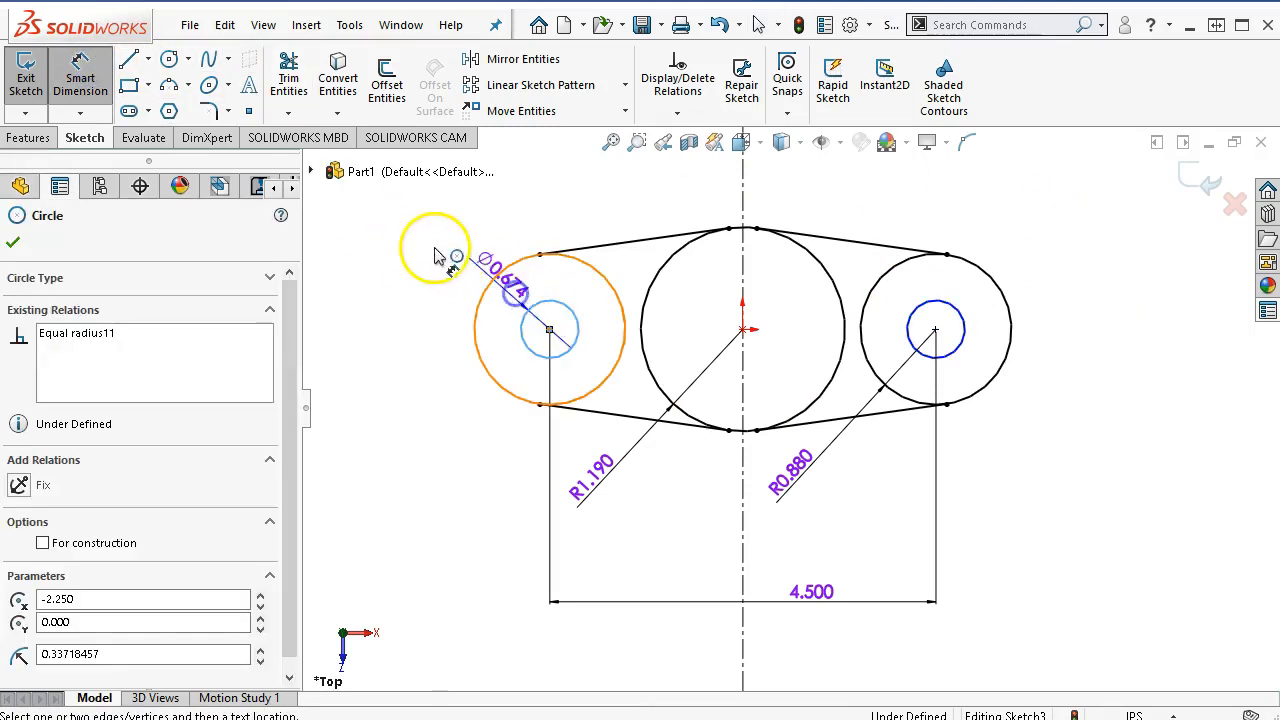
{"action": "left_click", "coordinate": [432, 250]}
{"action": "type", "text": ".6"}
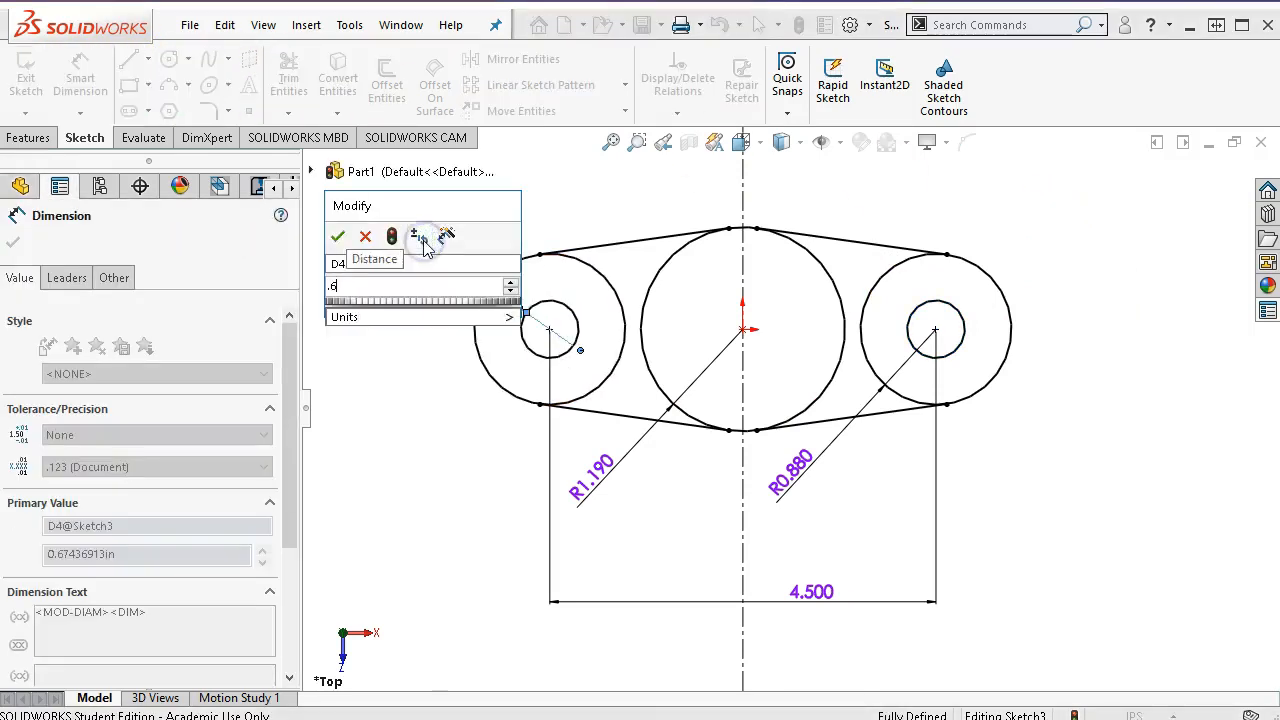
{"action": "type", "text": "25"}
{"action": "key", "text": "Return"}
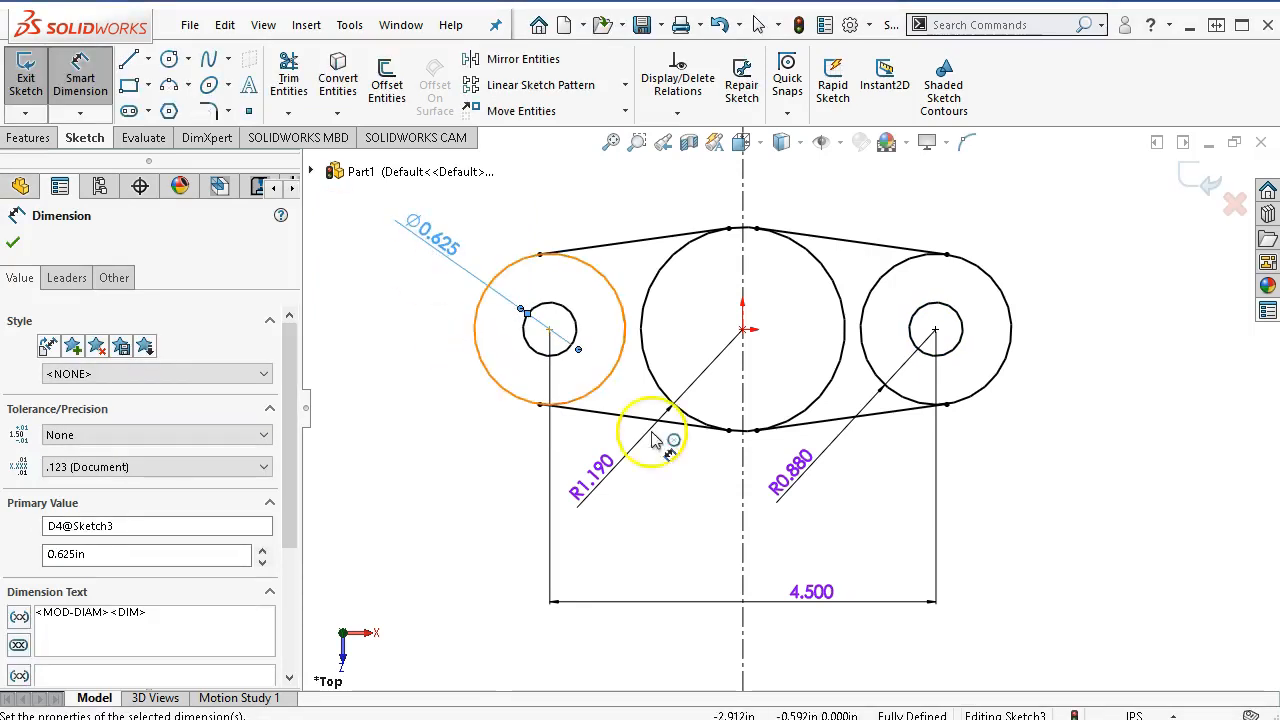
{"action": "right_click", "coordinate": [1027, 458]}
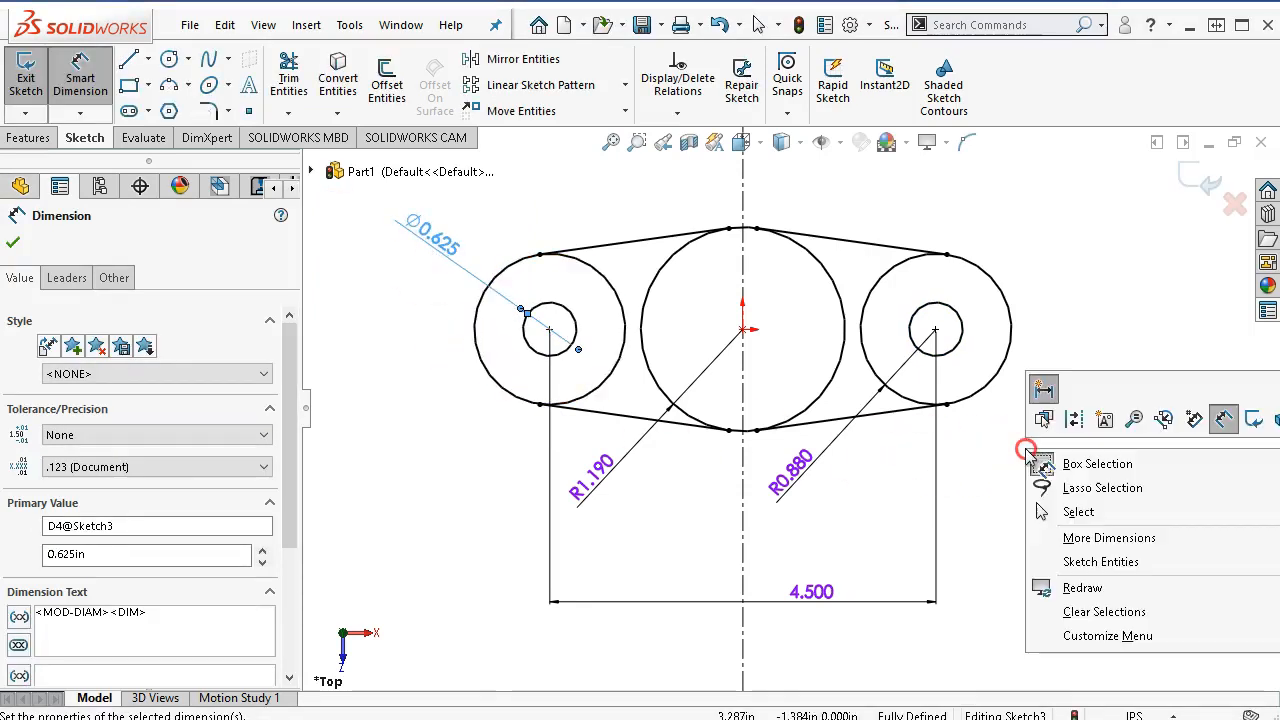
{"action": "left_click", "coordinate": [1045, 509]}
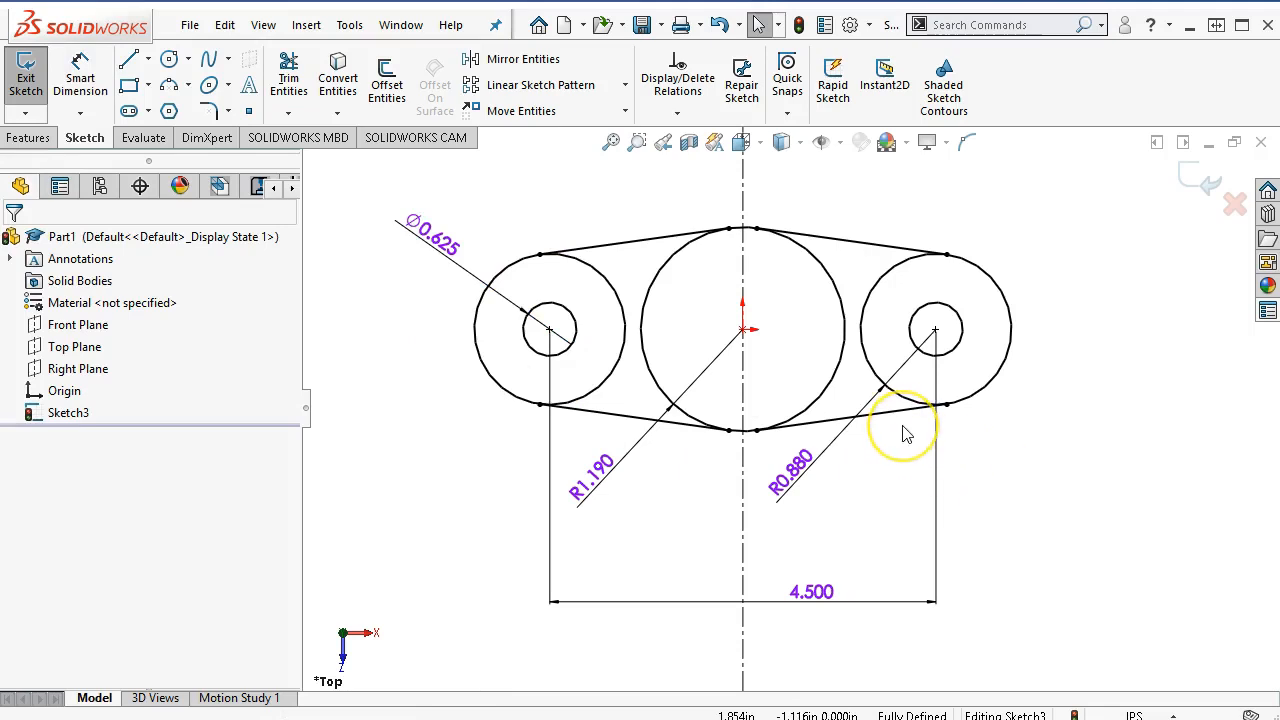
Start a boss extrude of the sketch, selecting the left ring and the adjoining region between the tangent lines as contours
{"action": "left_click", "coordinate": [33, 139]}
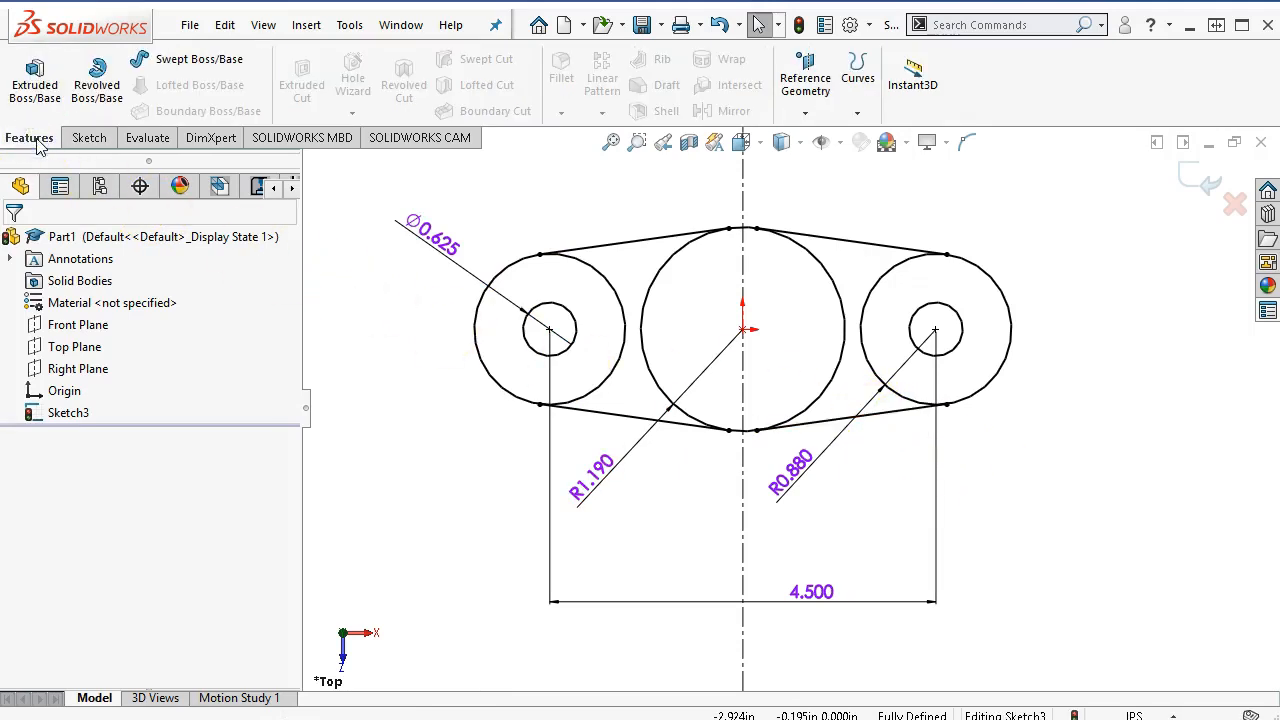
{"action": "left_click", "coordinate": [28, 98]}
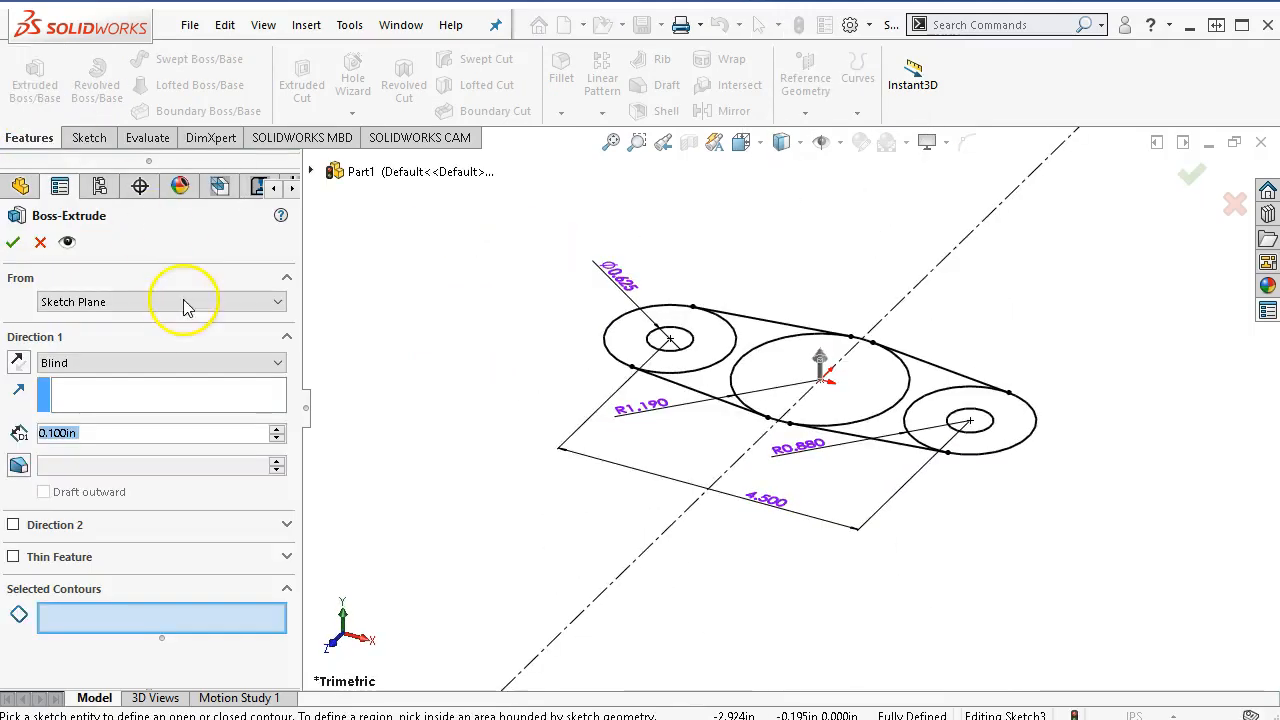
{"action": "left_click", "coordinate": [148, 605]}
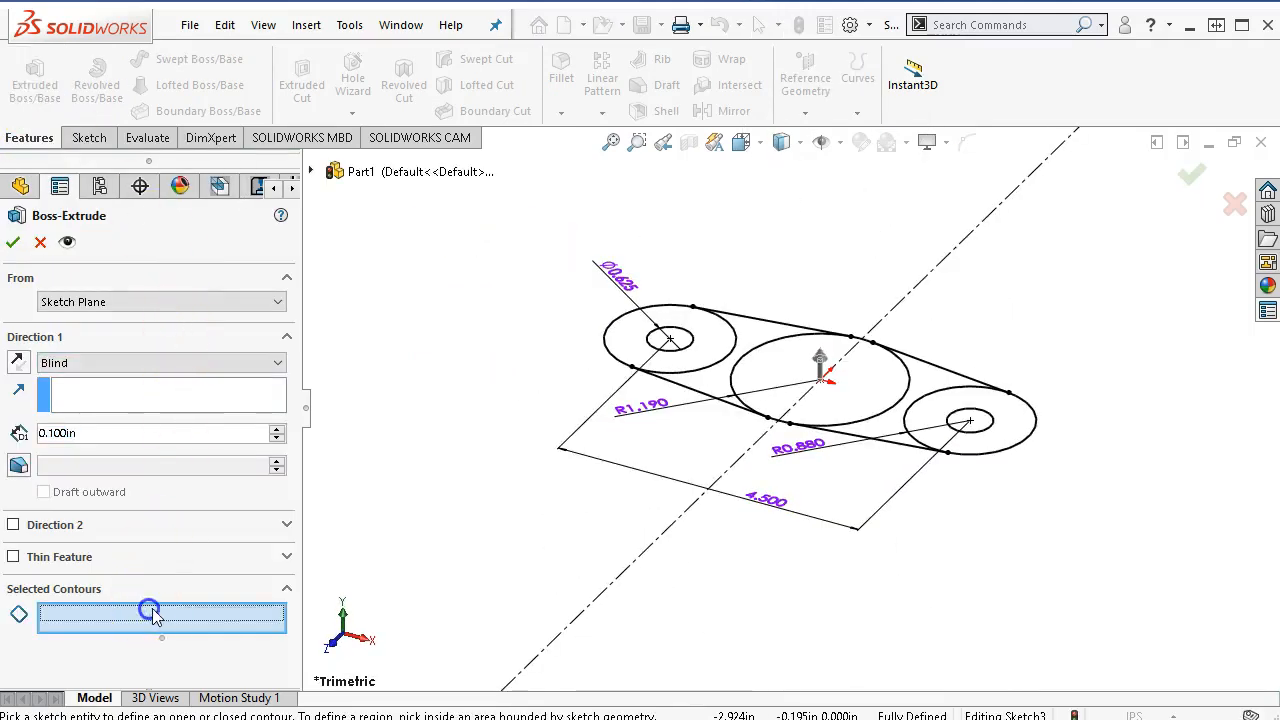
{"action": "left_click", "coordinate": [705, 350]}
{"action": "left_click", "coordinate": [715, 385]}
{"action": "left_click", "coordinate": [778, 367]}
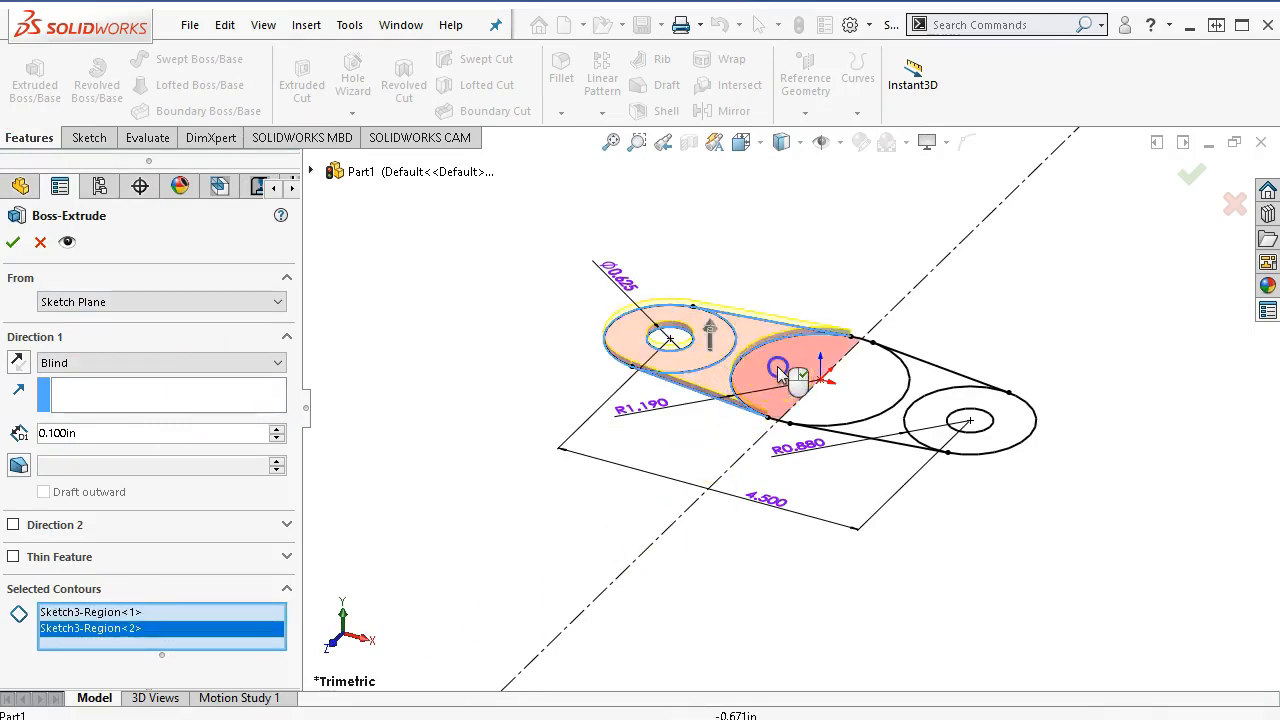
{"action": "left_click", "coordinate": [863, 407]}
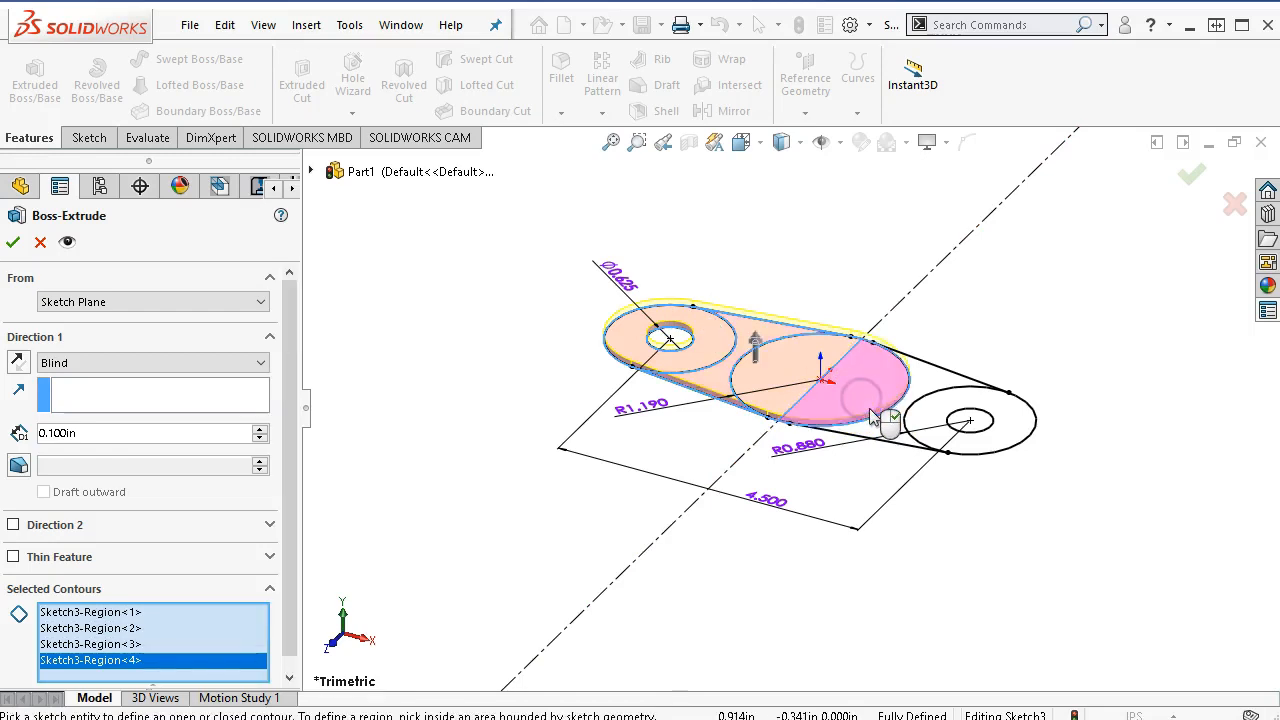
{"action": "left_click", "coordinate": [870, 412]}
{"action": "left_click", "coordinate": [852, 415]}
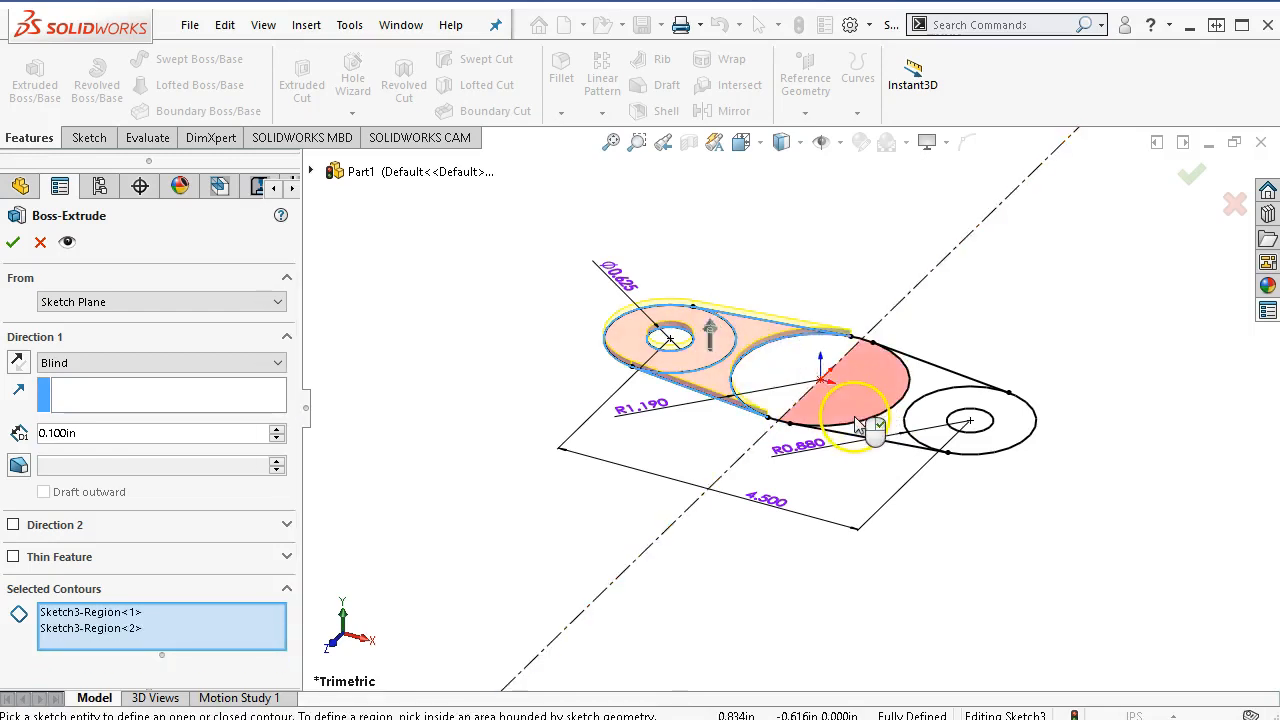
Add the full middle circle, the right connecting region and the right ring to the extrude contours, keeping the hole open
{"action": "left_click", "coordinate": [856, 426]}
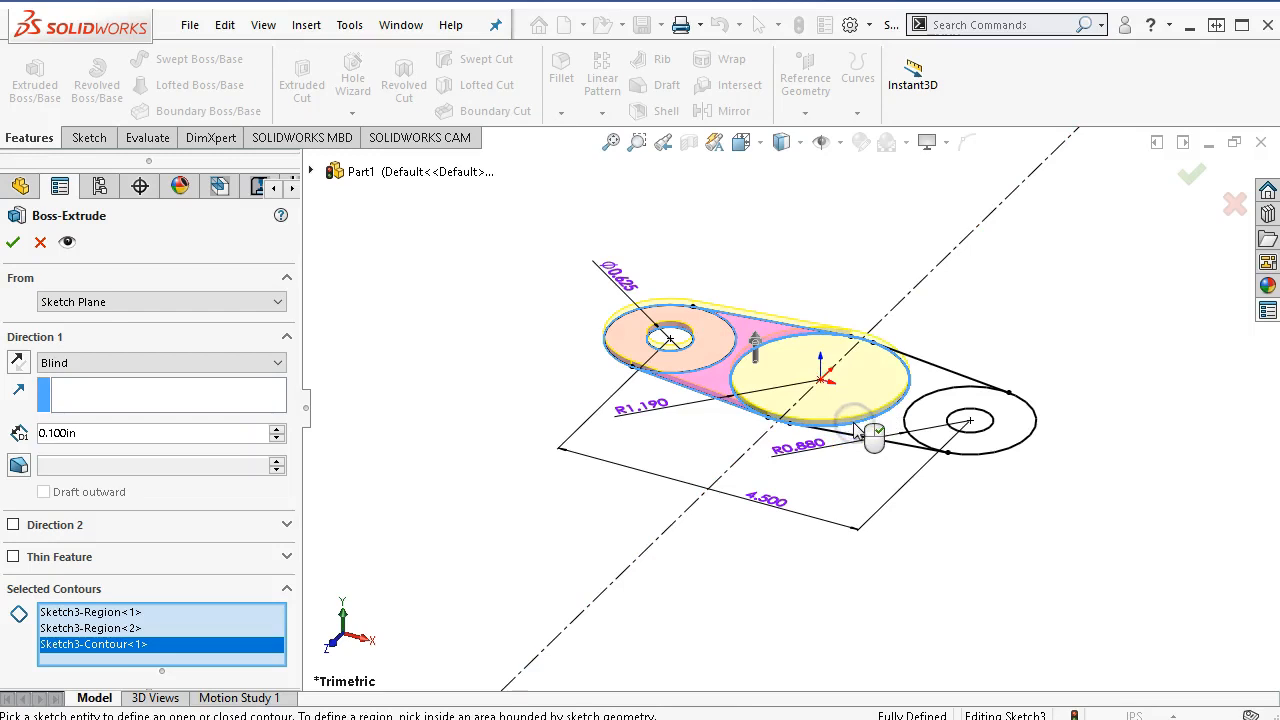
{"action": "left_click", "coordinate": [905, 434]}
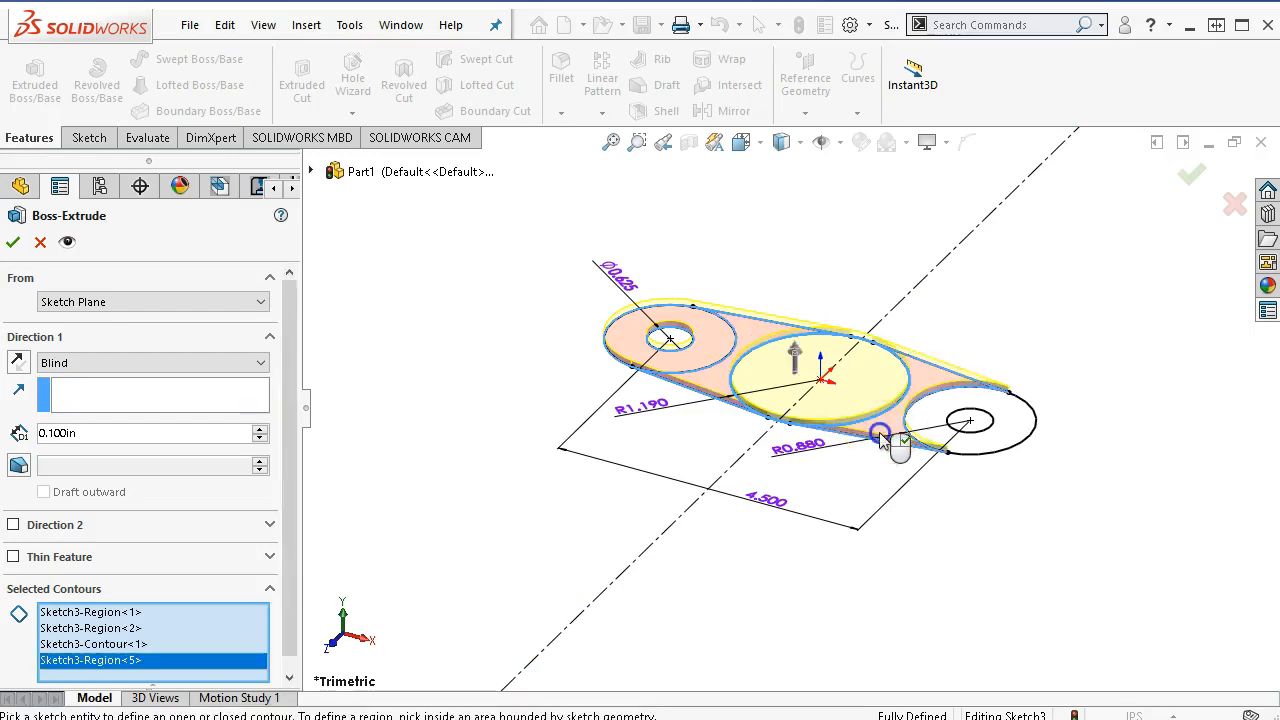
{"action": "left_click", "coordinate": [930, 426]}
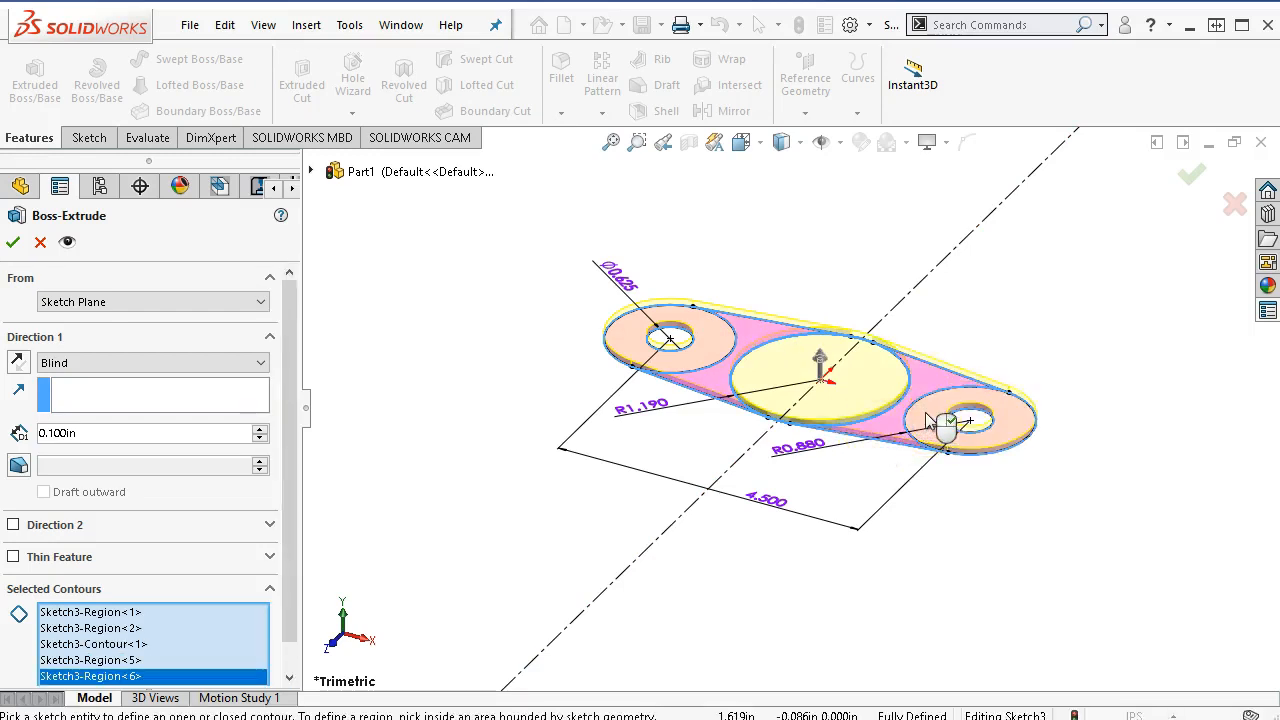
{"action": "scroll", "coordinate": [928, 420], "scroll_direction": "down", "scroll_amount": 3}
{"action": "left_click", "coordinate": [990, 470]}
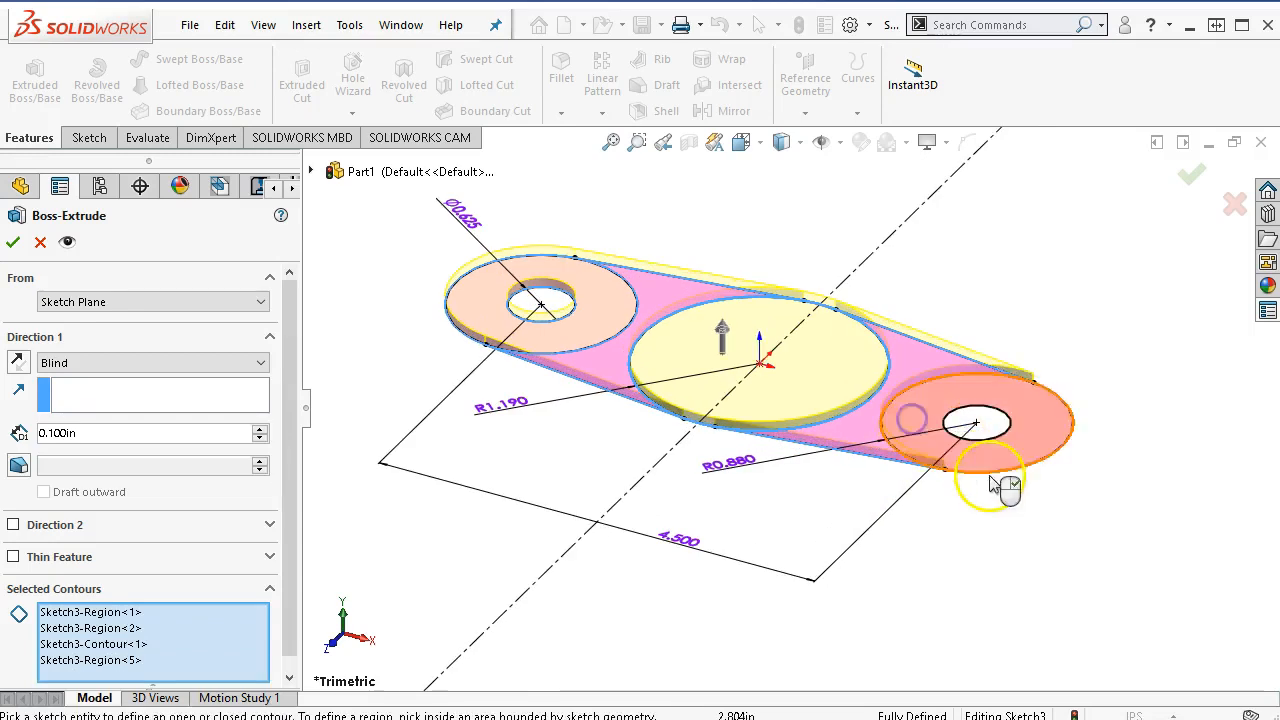
{"action": "left_click", "coordinate": [1000, 481]}
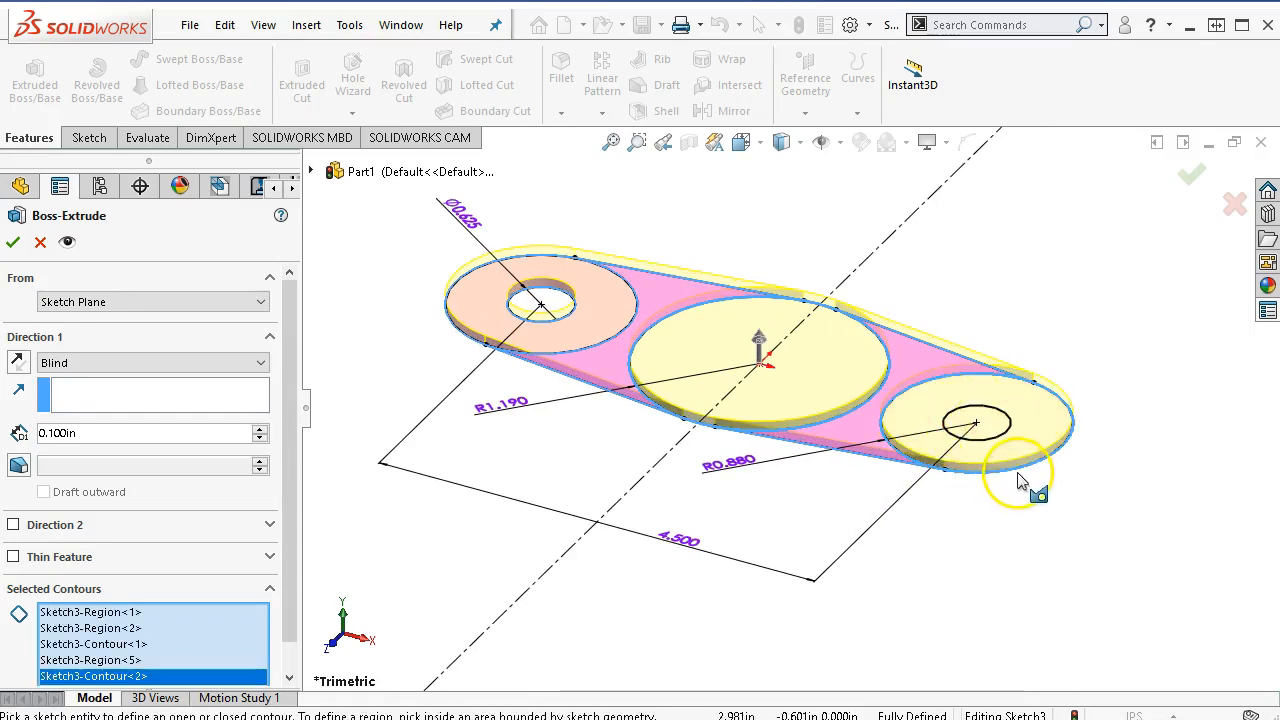
{"action": "left_click", "coordinate": [1021, 479]}
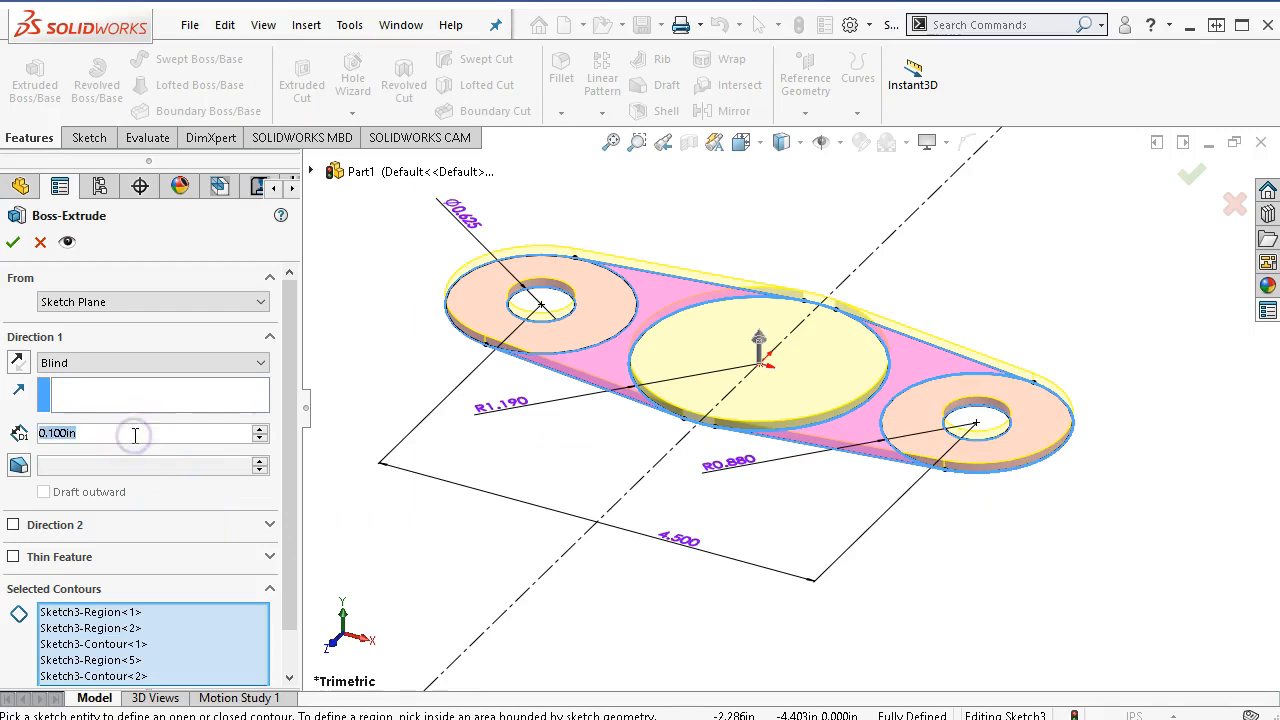
Set the blind extrusion depth to 0.69 in and create the base plate
{"action": "type", "text": "0.69"}
{"action": "key", "text": "Return"}
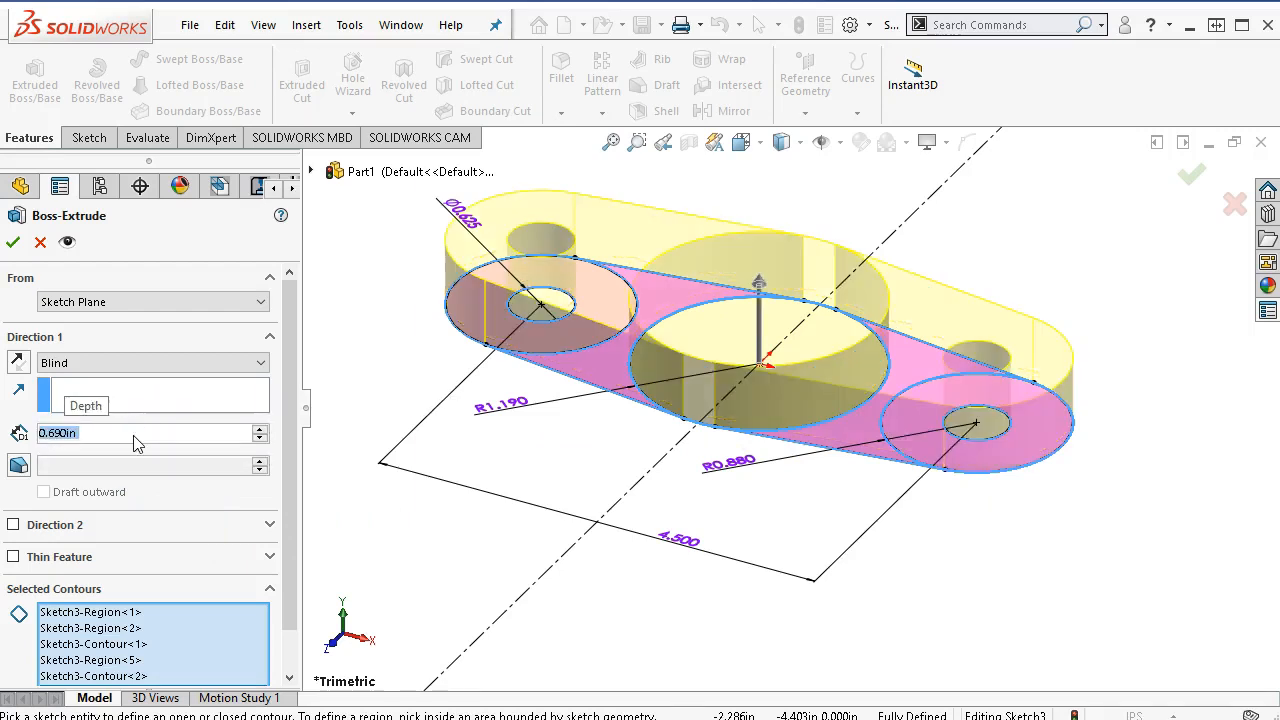
{"action": "left_click", "coordinate": [18, 241]}
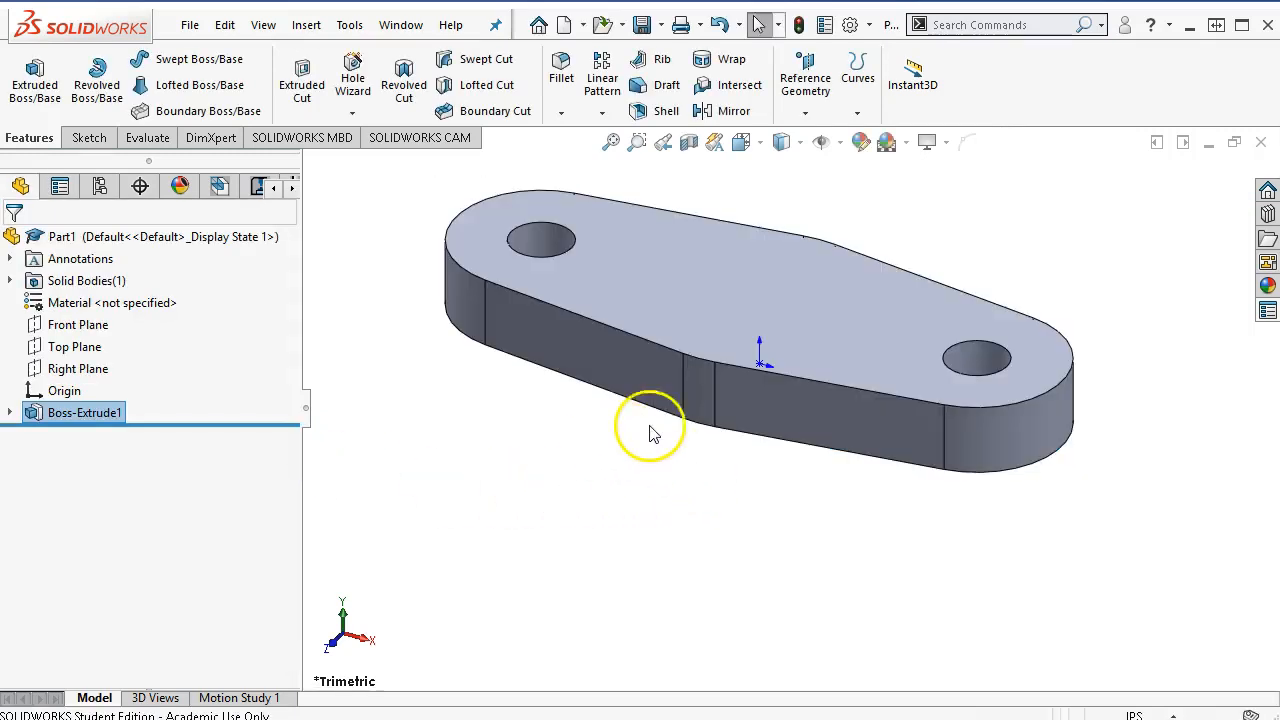
Start a new sketch on the top face of the base plate
{"action": "left_click", "coordinate": [731, 298]}
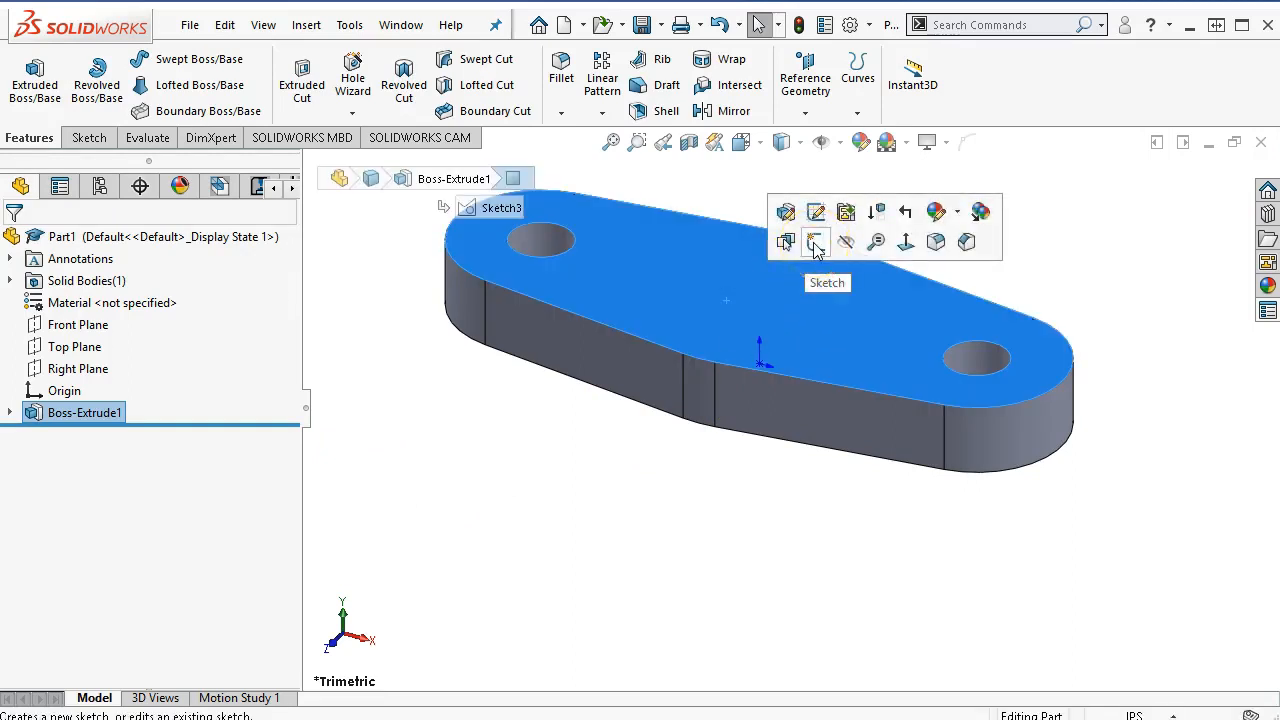
{"action": "left_click", "coordinate": [814, 243]}
{"action": "left_click", "coordinate": [848, 457]}
{"action": "scroll", "coordinate": [914, 455], "scroll_direction": "down", "scroll_amount": 2}
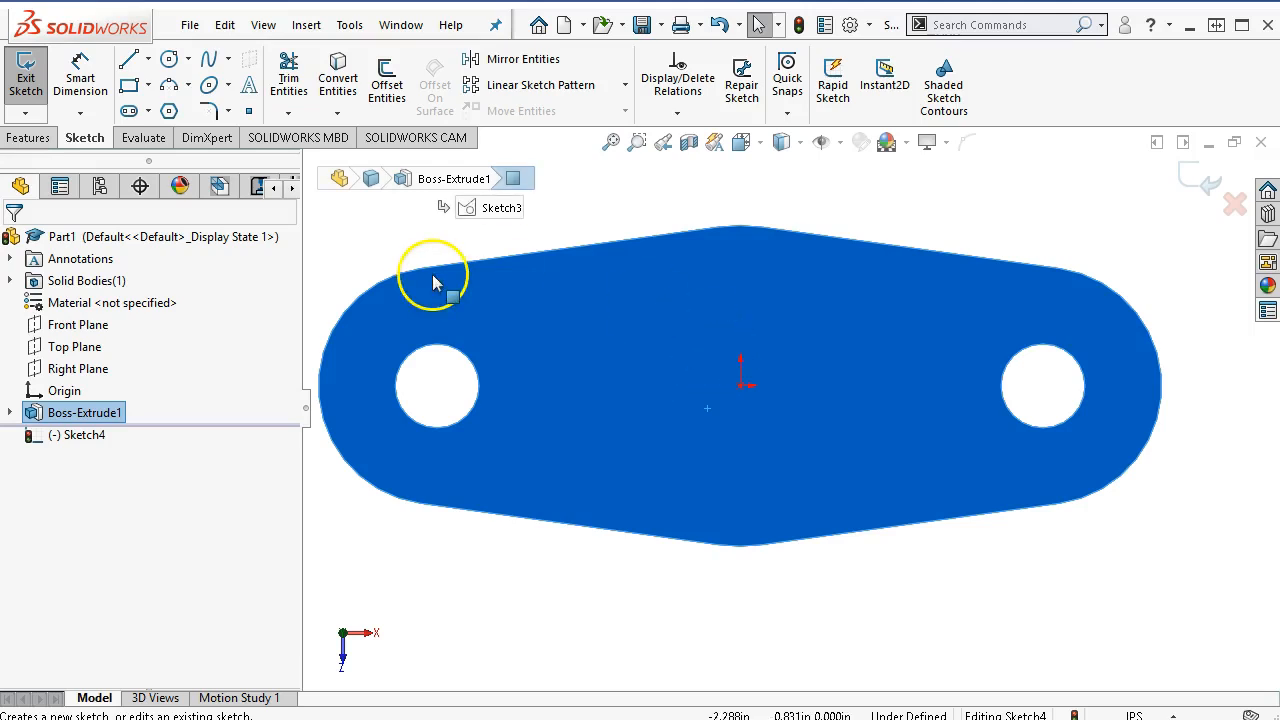
Sketch a tilted 3 Point Center Rectangle of about 1.77 by 1.85 in centred on the origin
{"action": "left_click", "coordinate": [149, 86]}
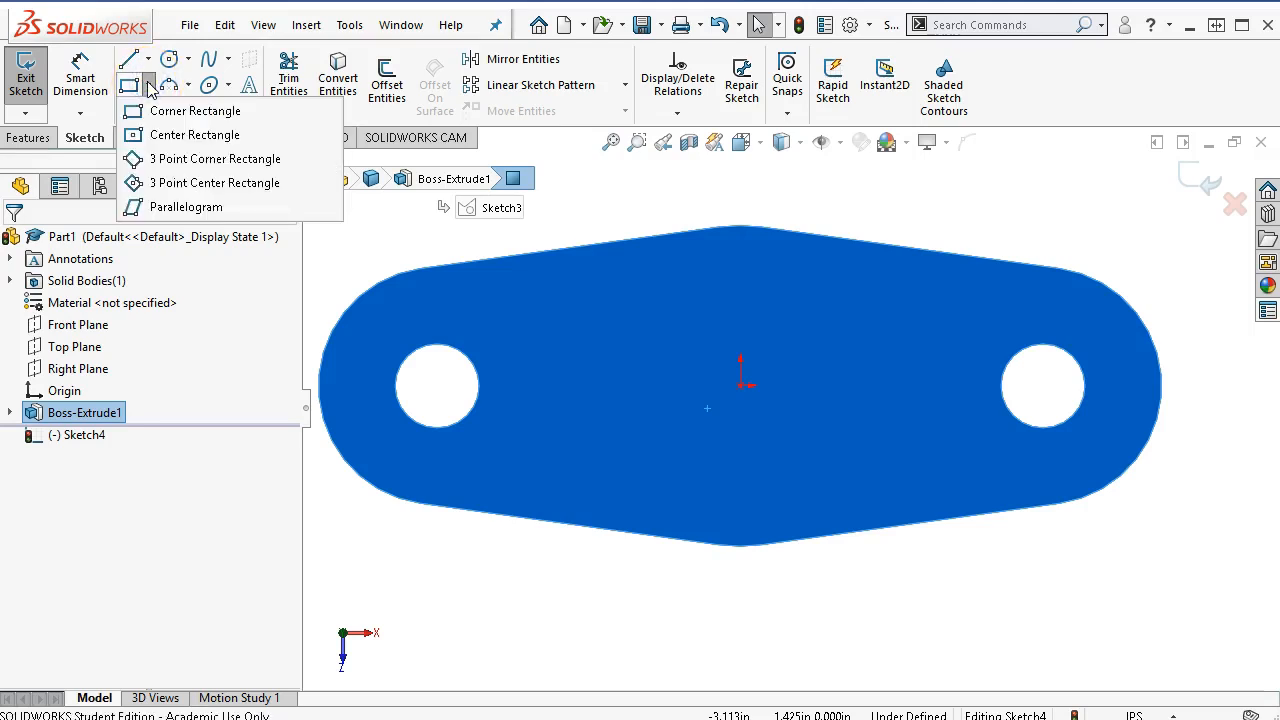
{"action": "left_click", "coordinate": [177, 186]}
{"action": "left_click", "coordinate": [740, 385]}
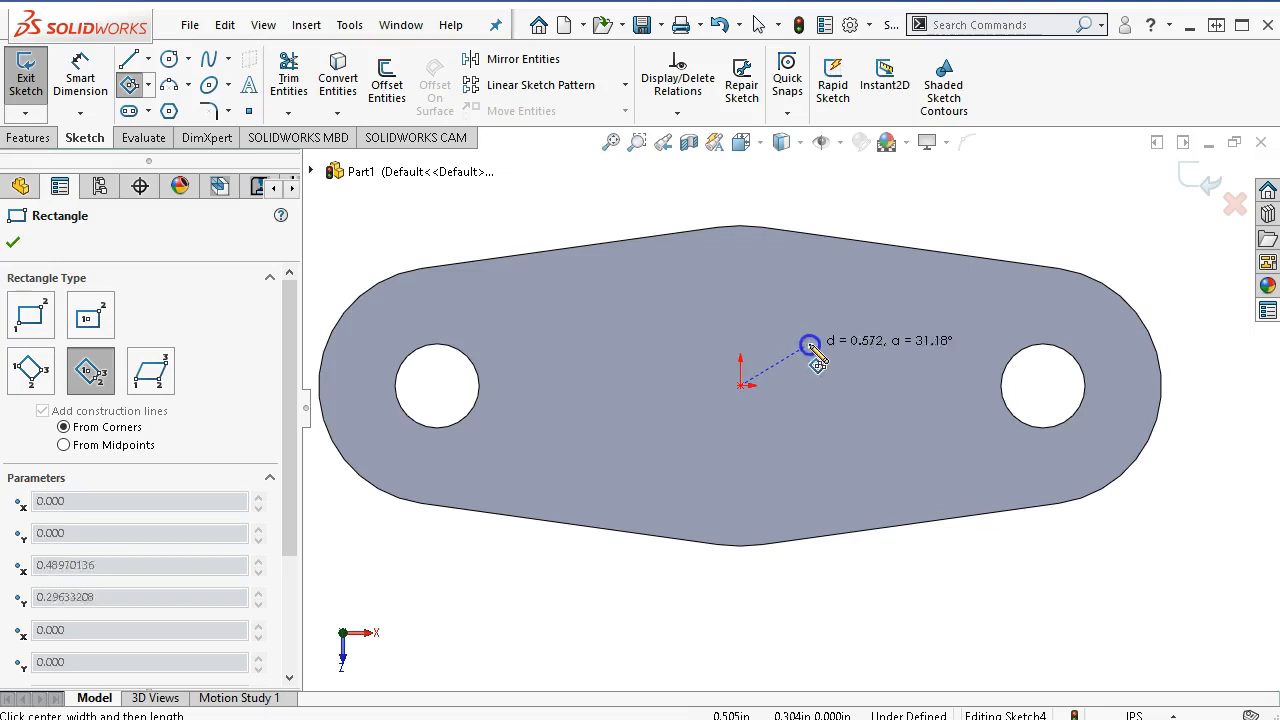
{"action": "left_click", "coordinate": [838, 331]}
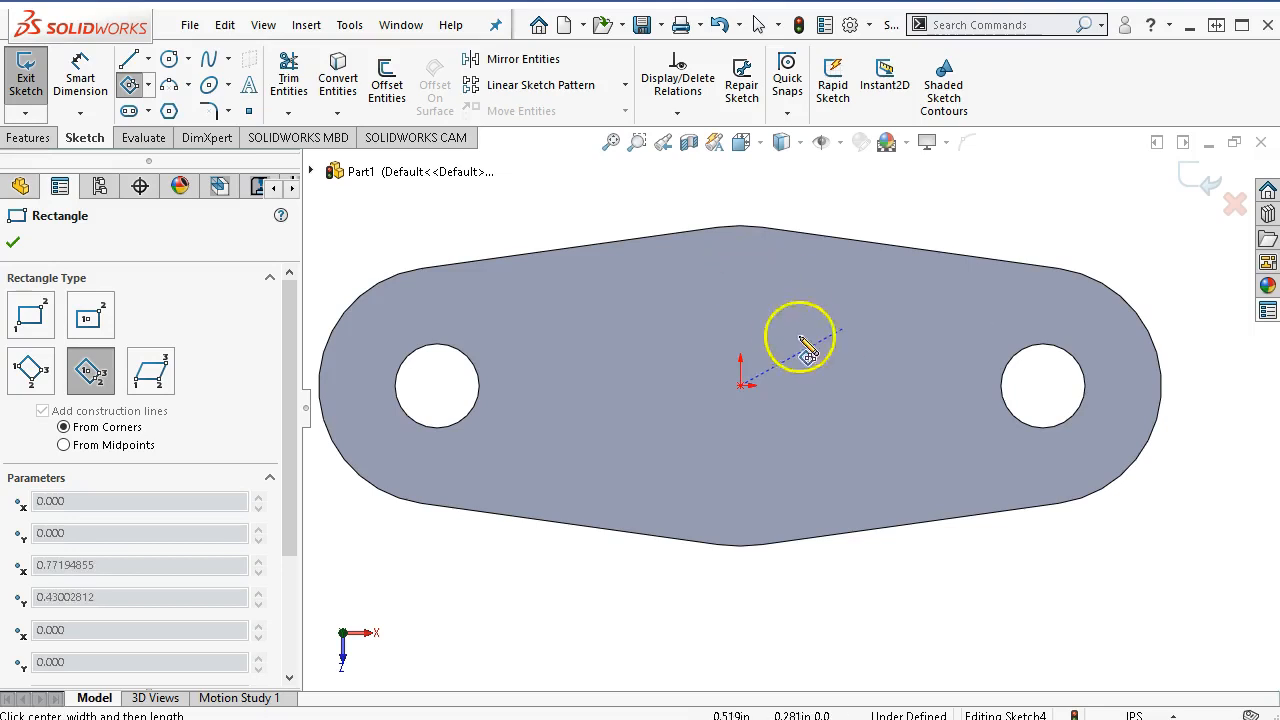
{"action": "left_click", "coordinate": [722, 250]}
{"action": "right_click", "coordinate": [940, 196]}
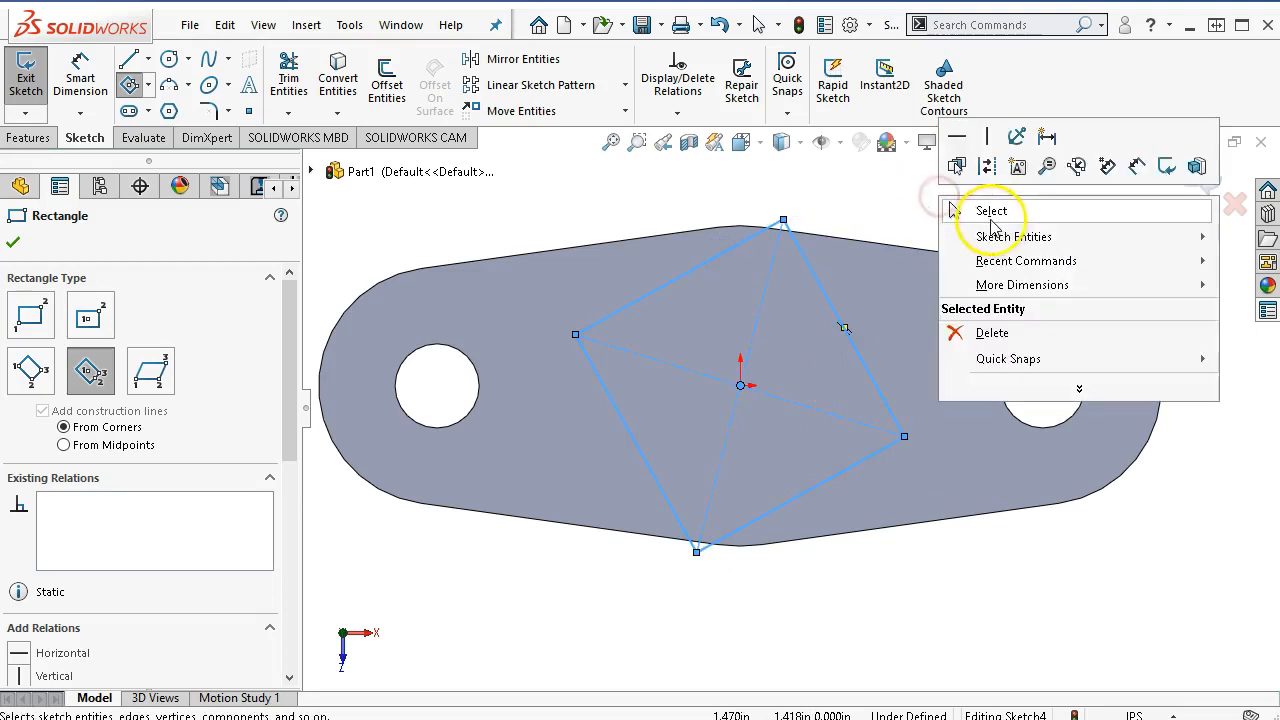
{"action": "left_click", "coordinate": [991, 211]}
Make the rectangle's steeper construction diagonal vertical and its two upper sides equal, checking the exercise drawing for reference
{"action": "left_click", "coordinate": [765, 302]}
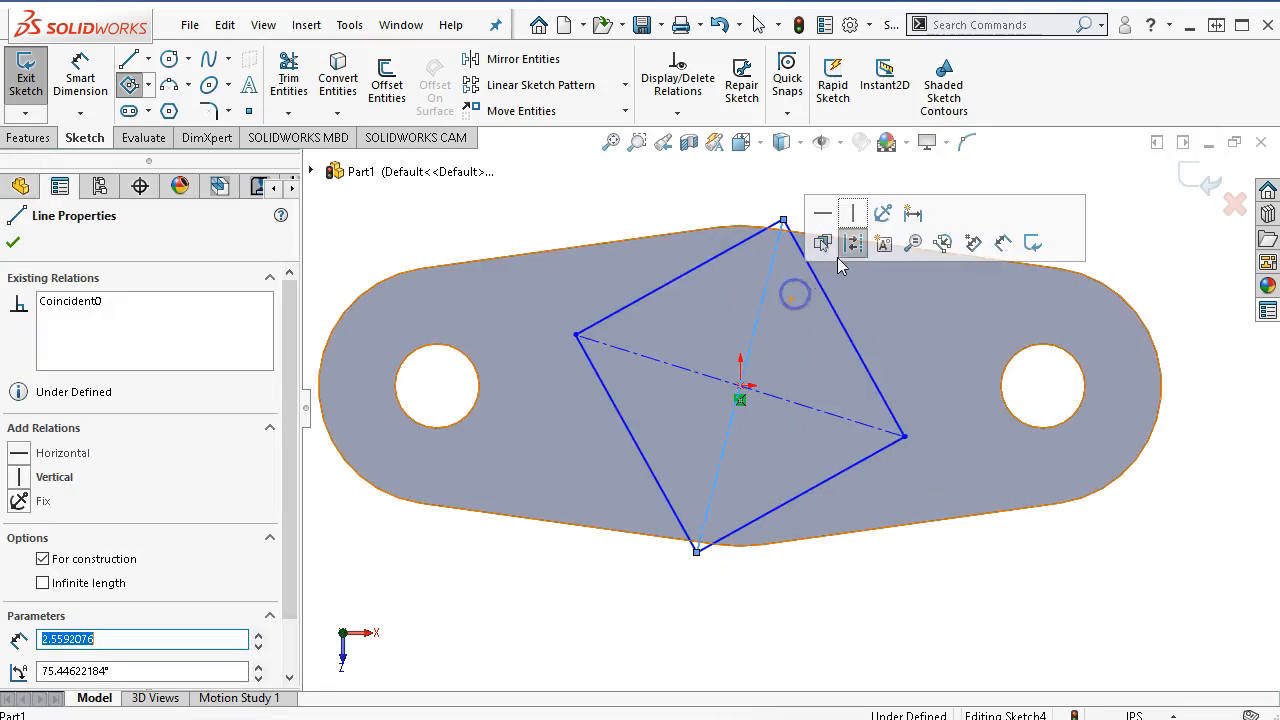
{"action": "left_click", "coordinate": [852, 213]}
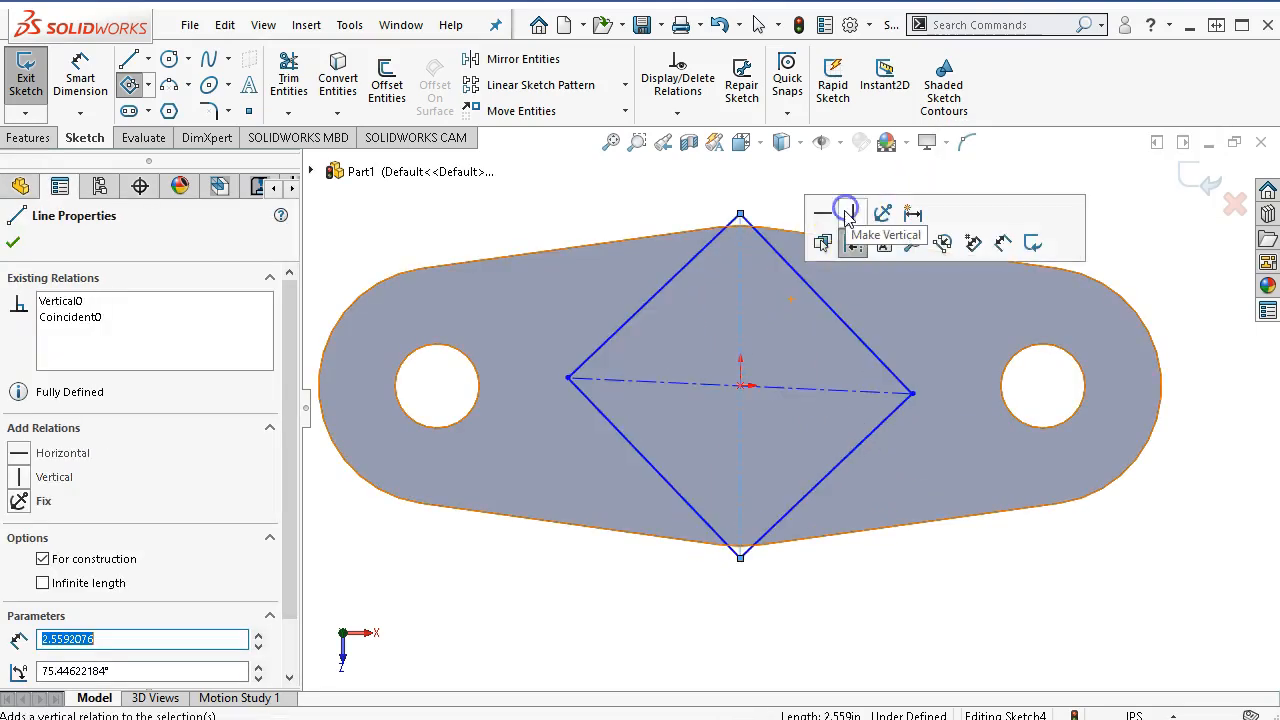
{"action": "left_click", "coordinate": [651, 299]}
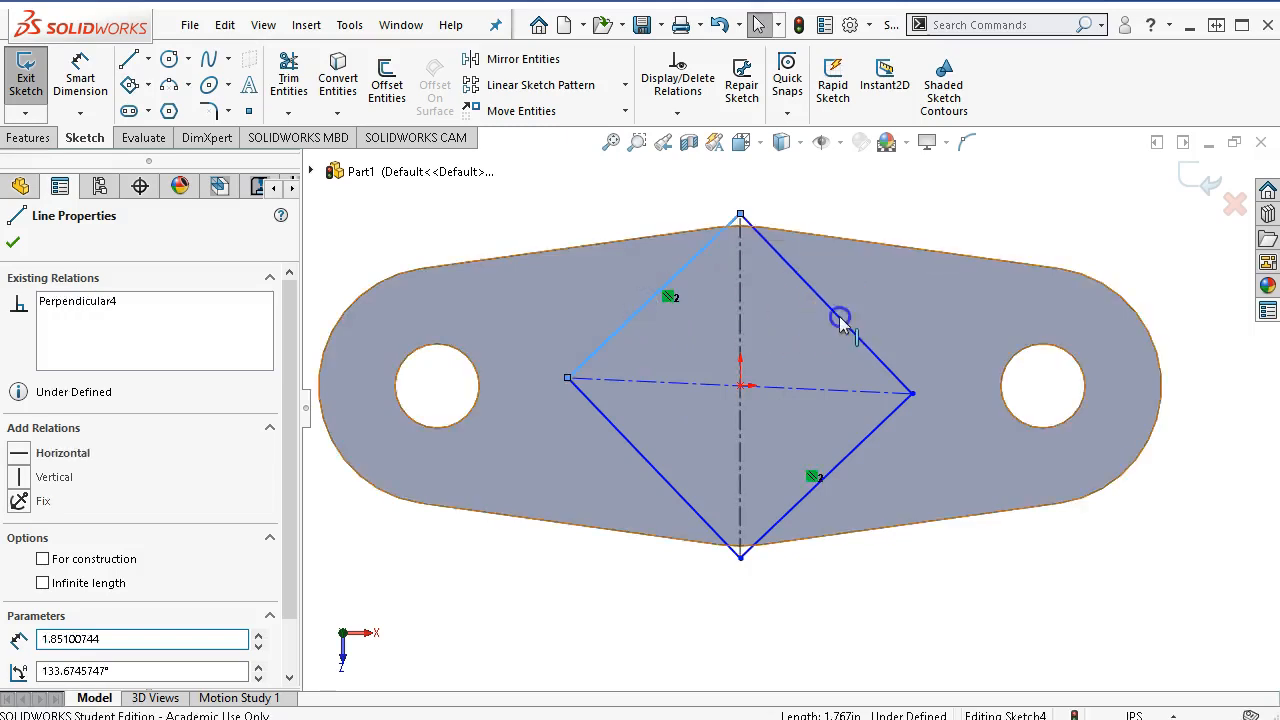
{"action": "left_click", "coordinate": [840, 320], "text": "ctrl"}
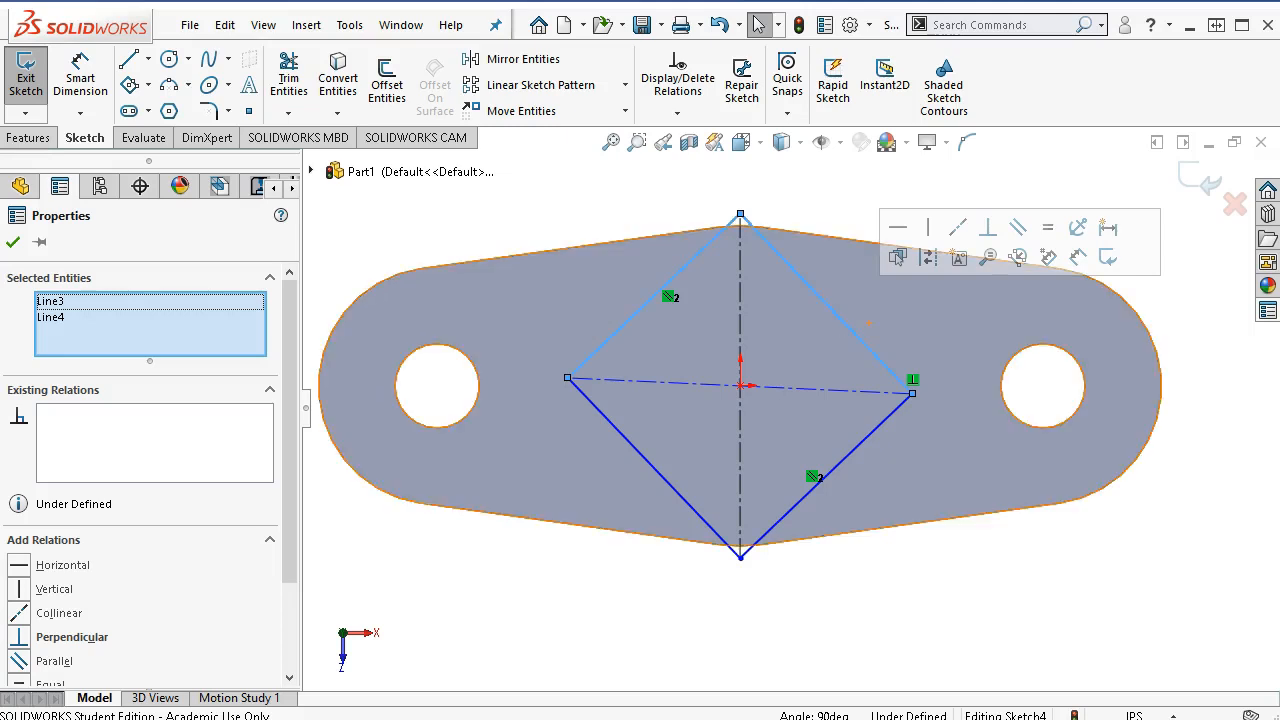
{"action": "left_click_drag", "start_coordinate": [1279, 168], "coordinate": [1130, 119]}
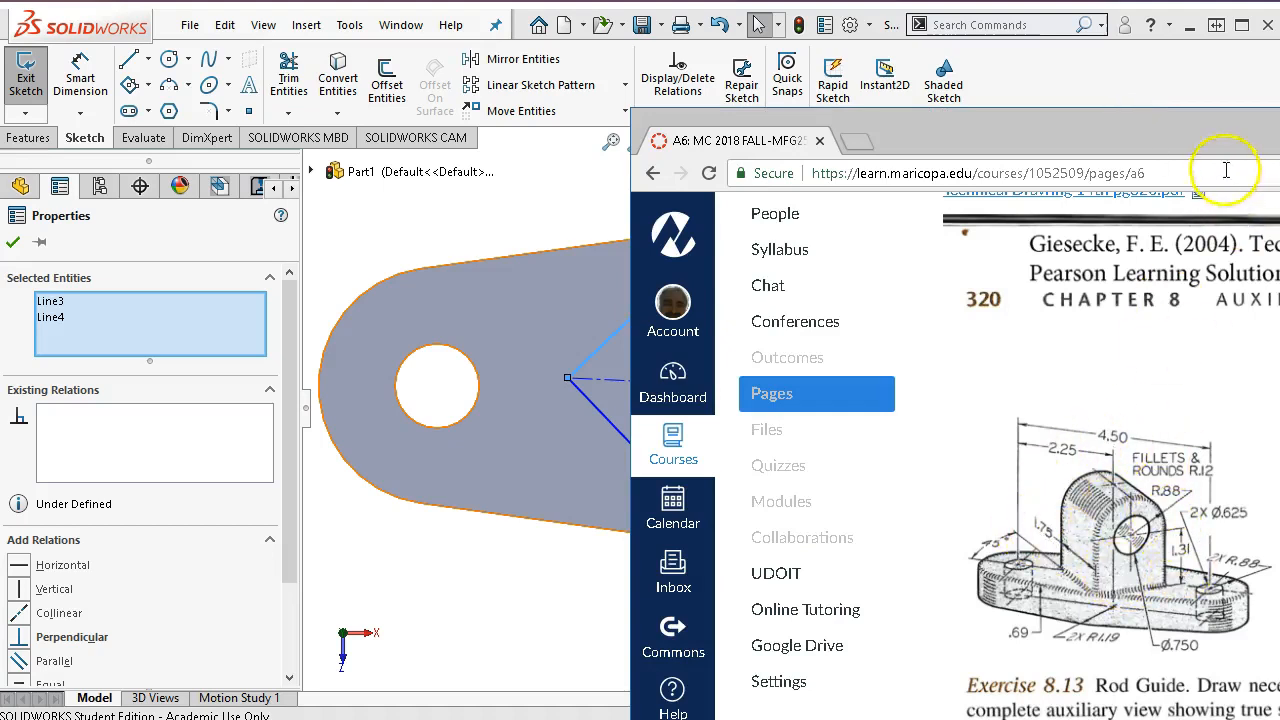
{"action": "left_click_drag", "start_coordinate": [1170, 135], "coordinate": [1279, 140]}
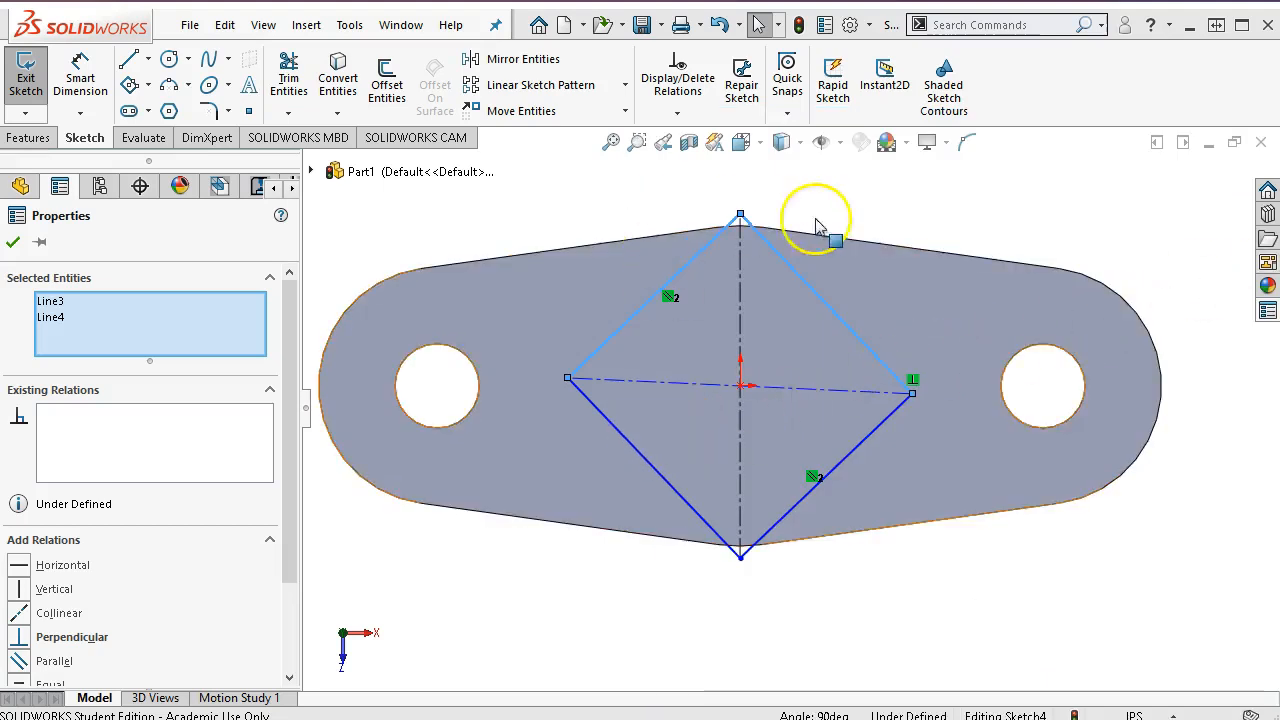
{"action": "left_click", "coordinate": [783, 391]}
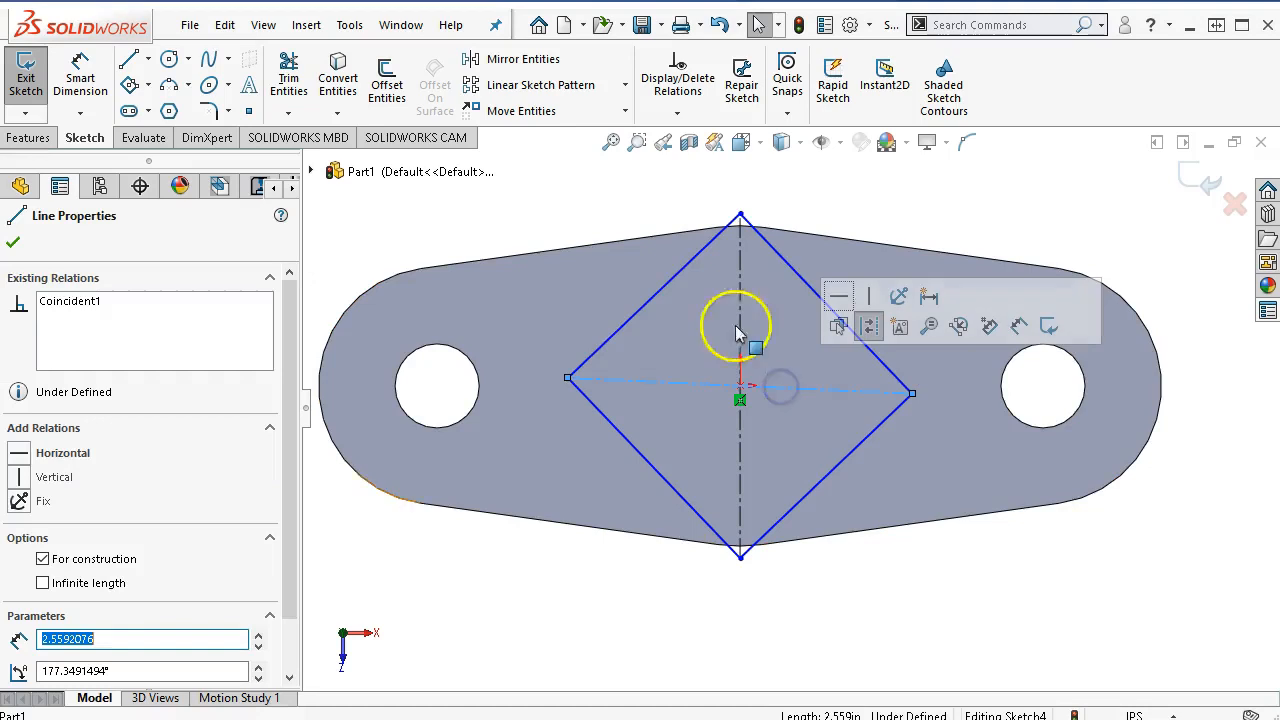
{"action": "left_click", "coordinate": [668, 290]}
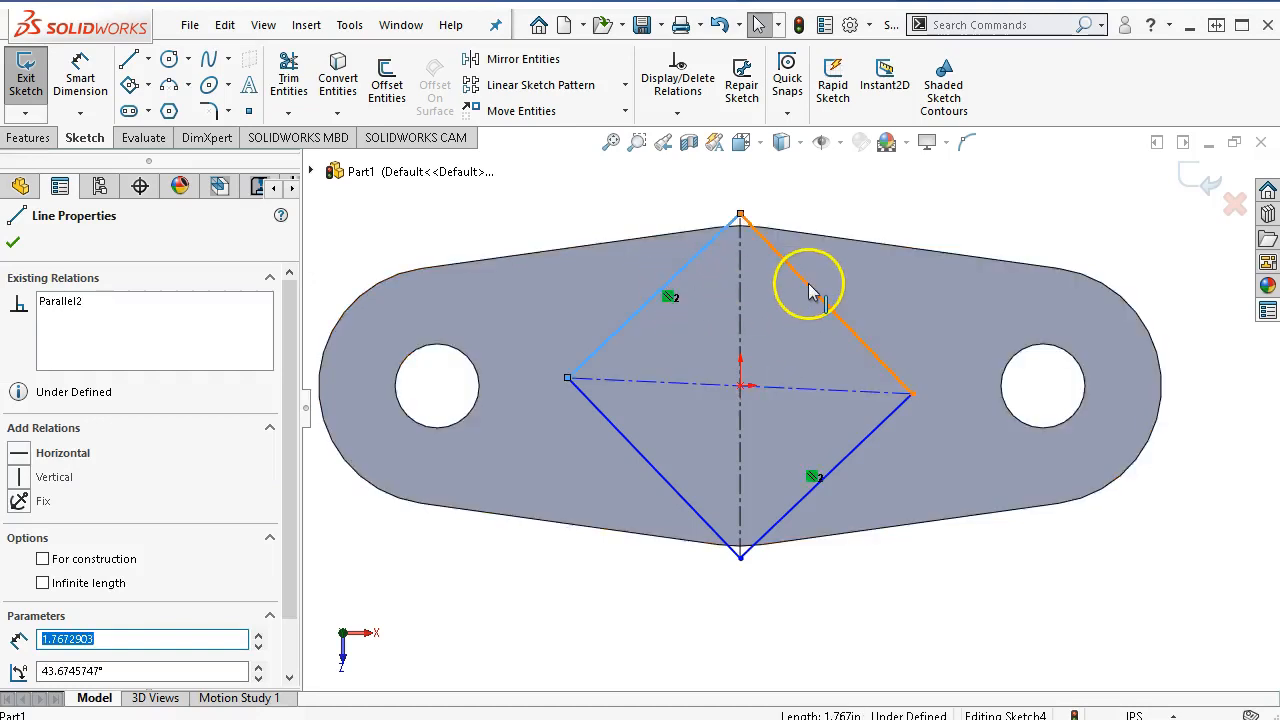
{"action": "left_click", "coordinate": [811, 291], "text": "ctrl"}
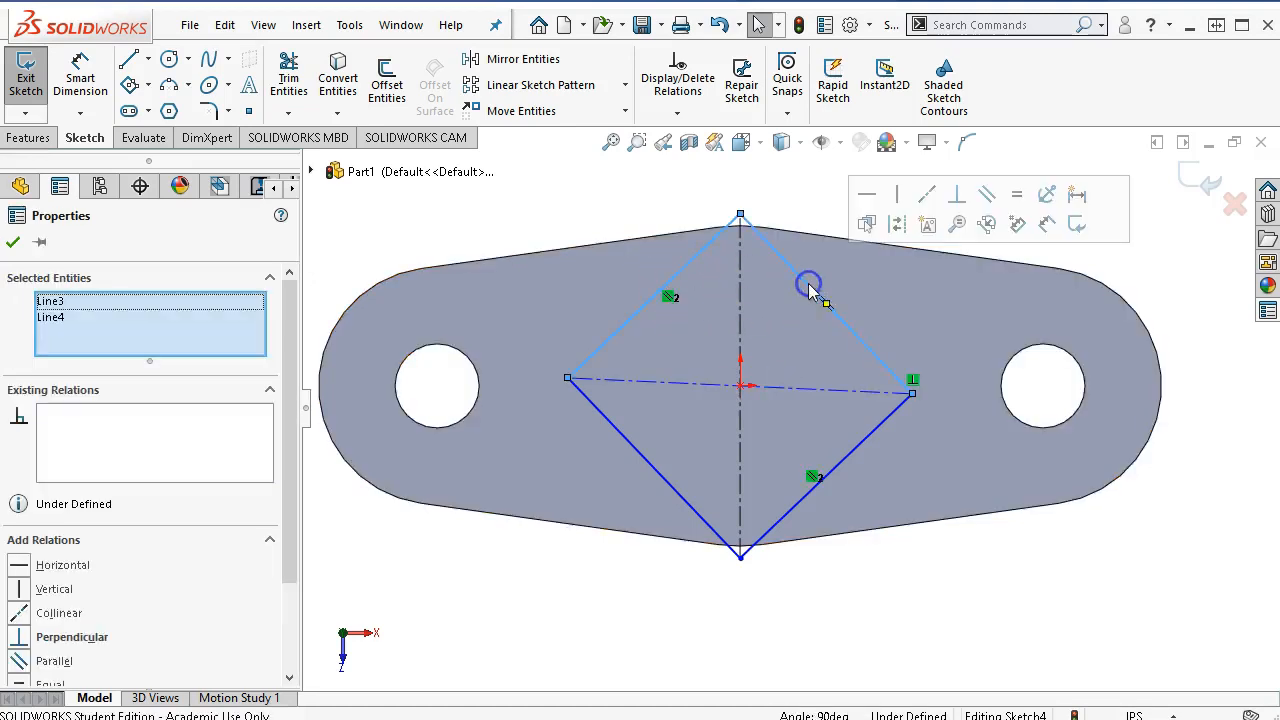
{"action": "left_click", "coordinate": [1016, 194]}
{"action": "left_click", "coordinate": [731, 191]}
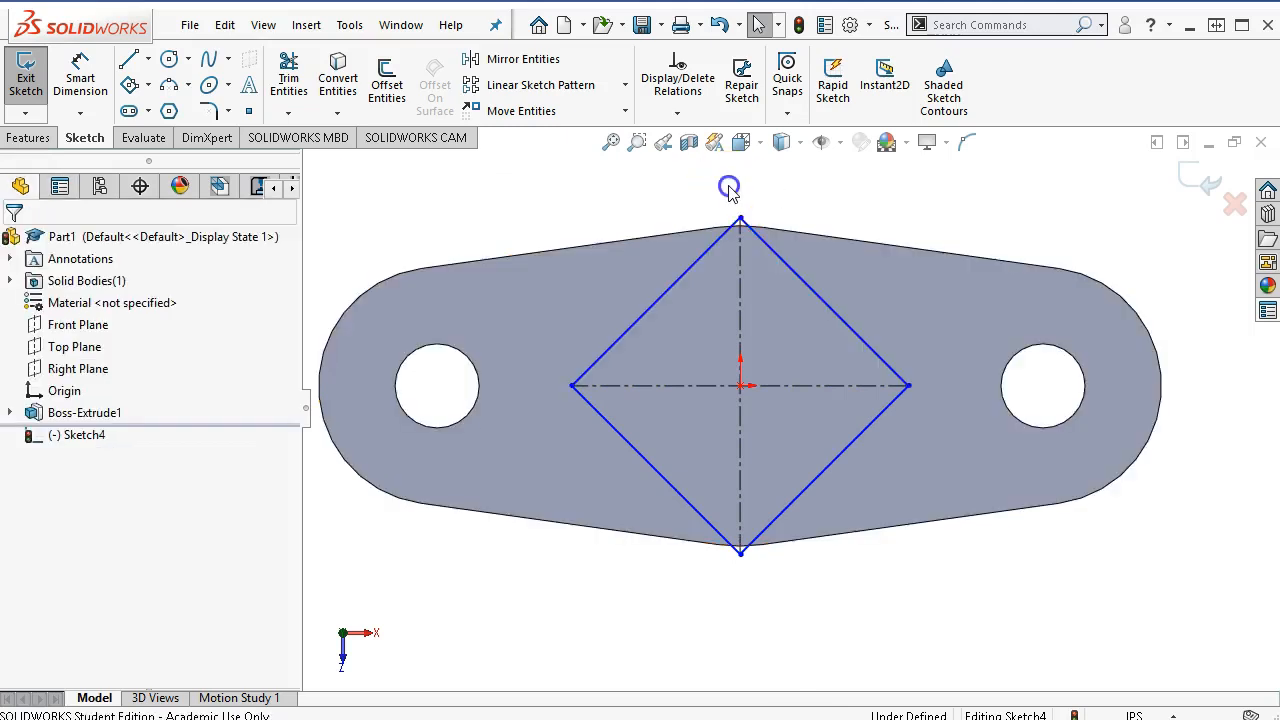
Dimension the lower-left side of the diamond-oriented square as 1.75 in
{"action": "right_click", "coordinate": [855, 183]}
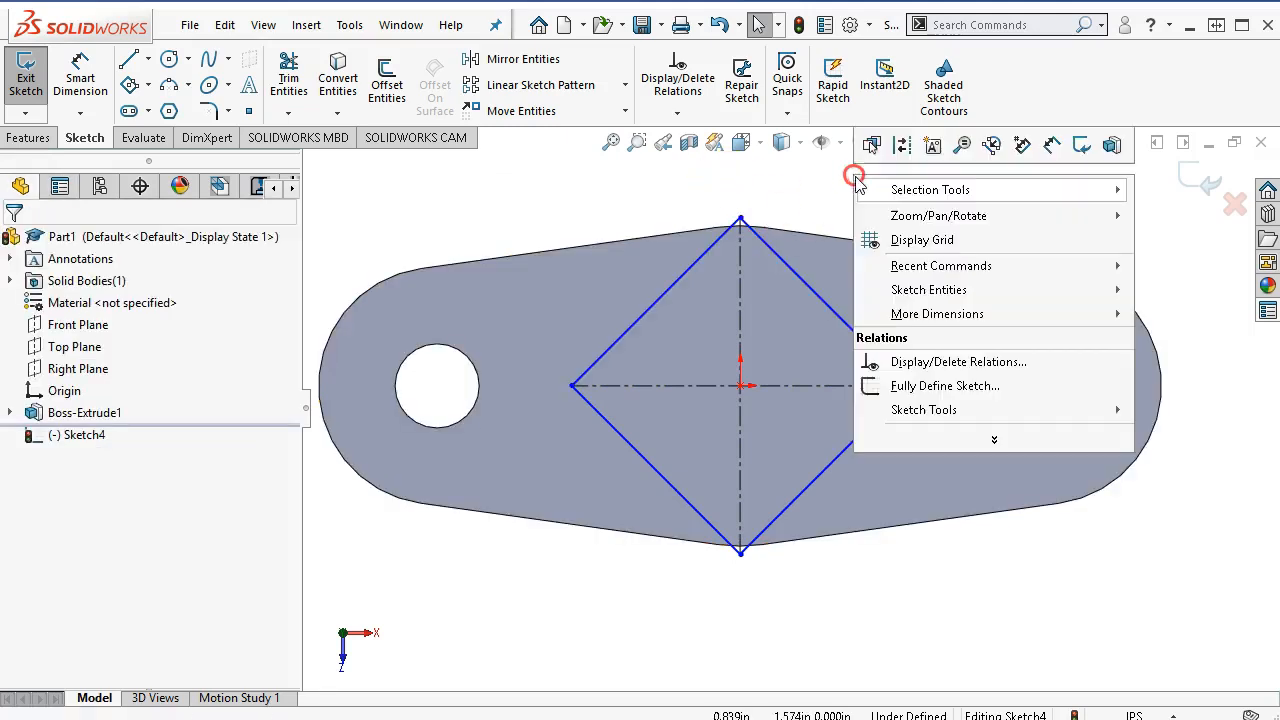
{"action": "left_click", "coordinate": [1043, 141]}
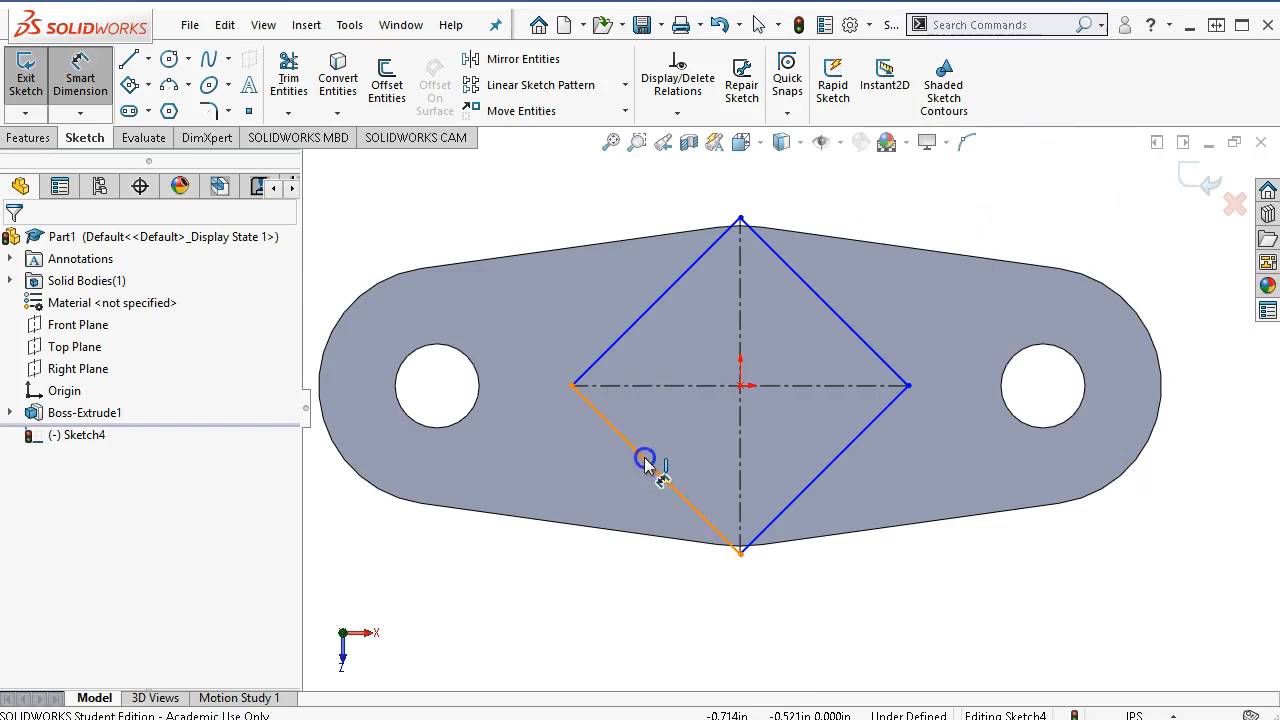
{"action": "left_click", "coordinate": [646, 457]}
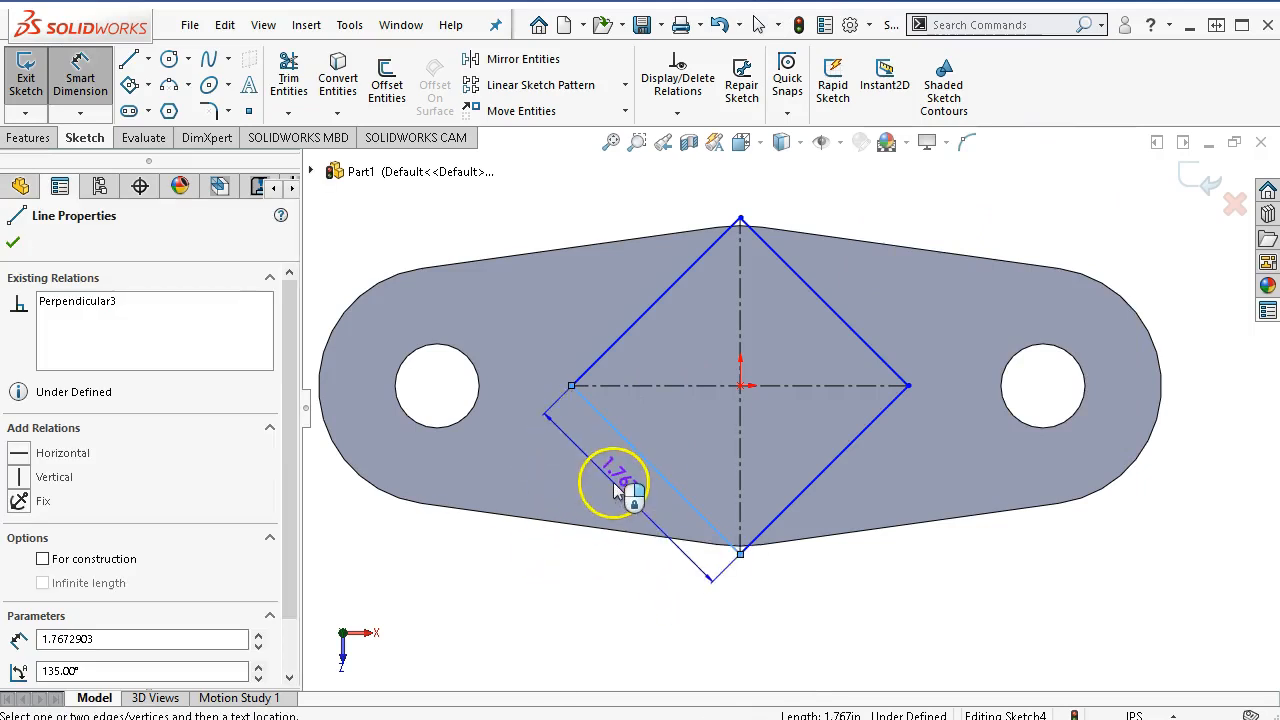
{"action": "left_click", "coordinate": [614, 482]}
{"action": "type", "text": "1.75"}
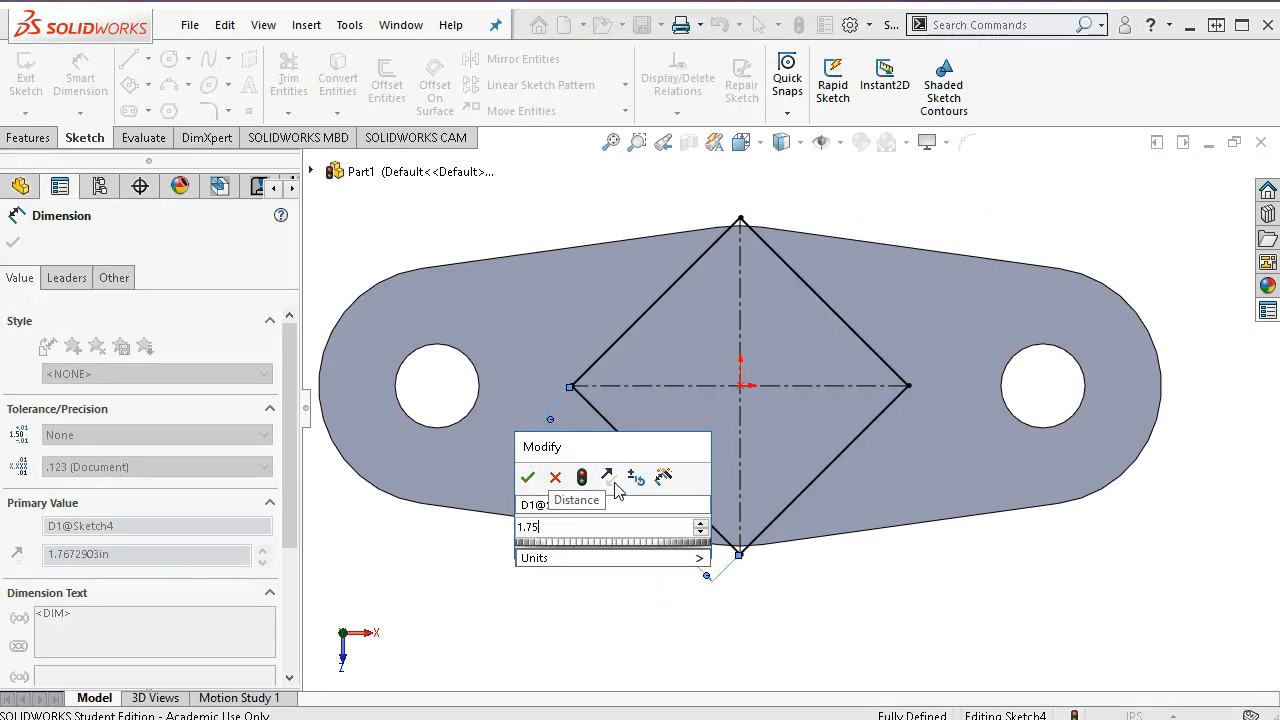
{"action": "key", "text": "Return"}
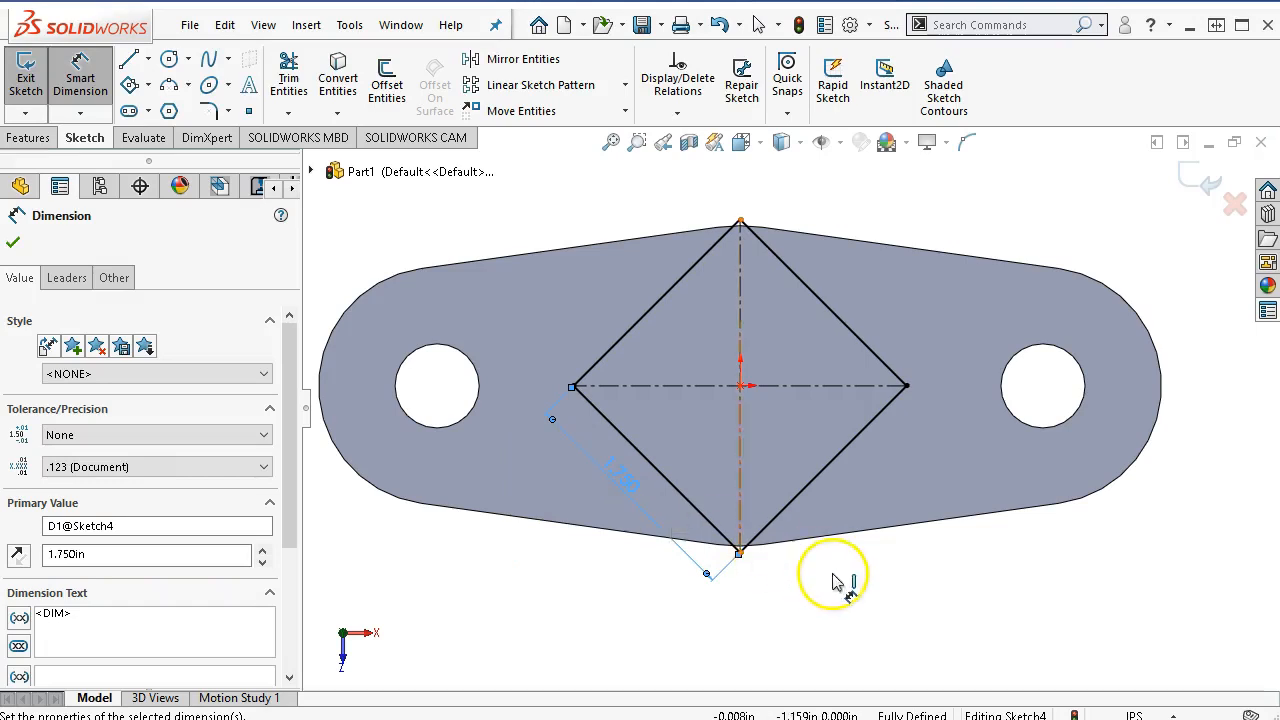
{"action": "scroll", "coordinate": [740, 565], "scroll_direction": "down", "scroll_amount": 2}
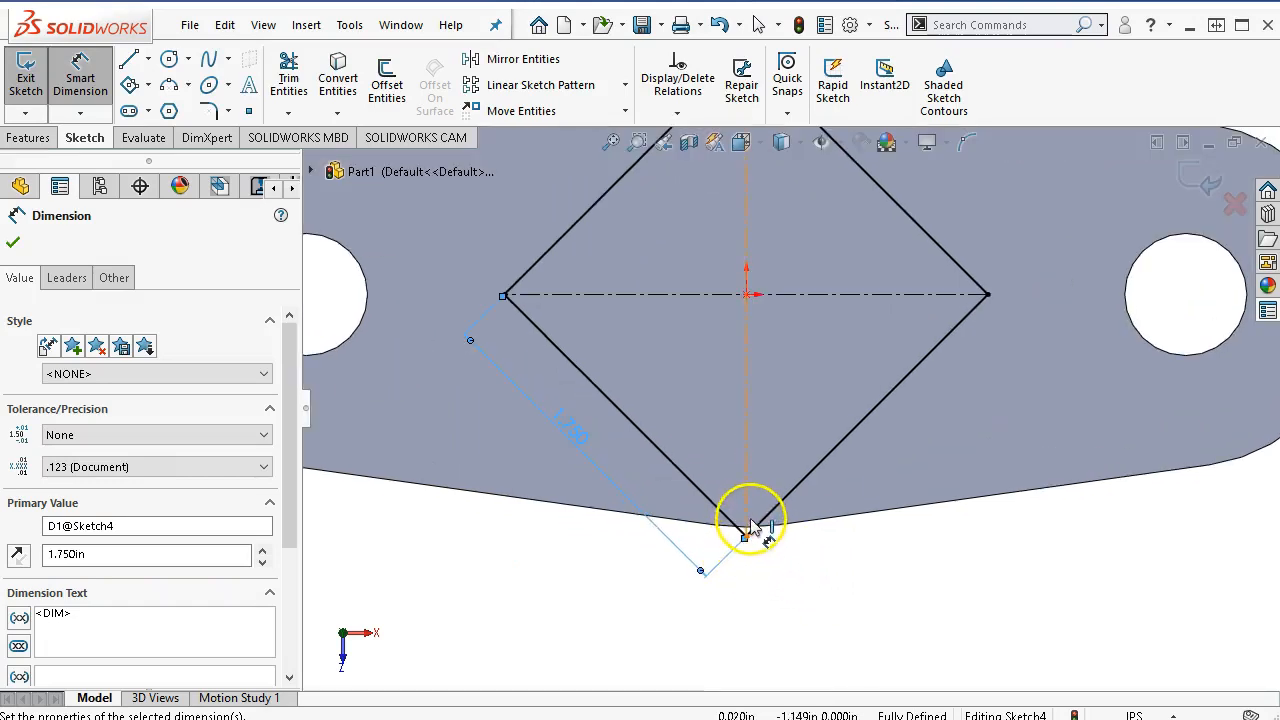
{"action": "right_click", "coordinate": [847, 561]}
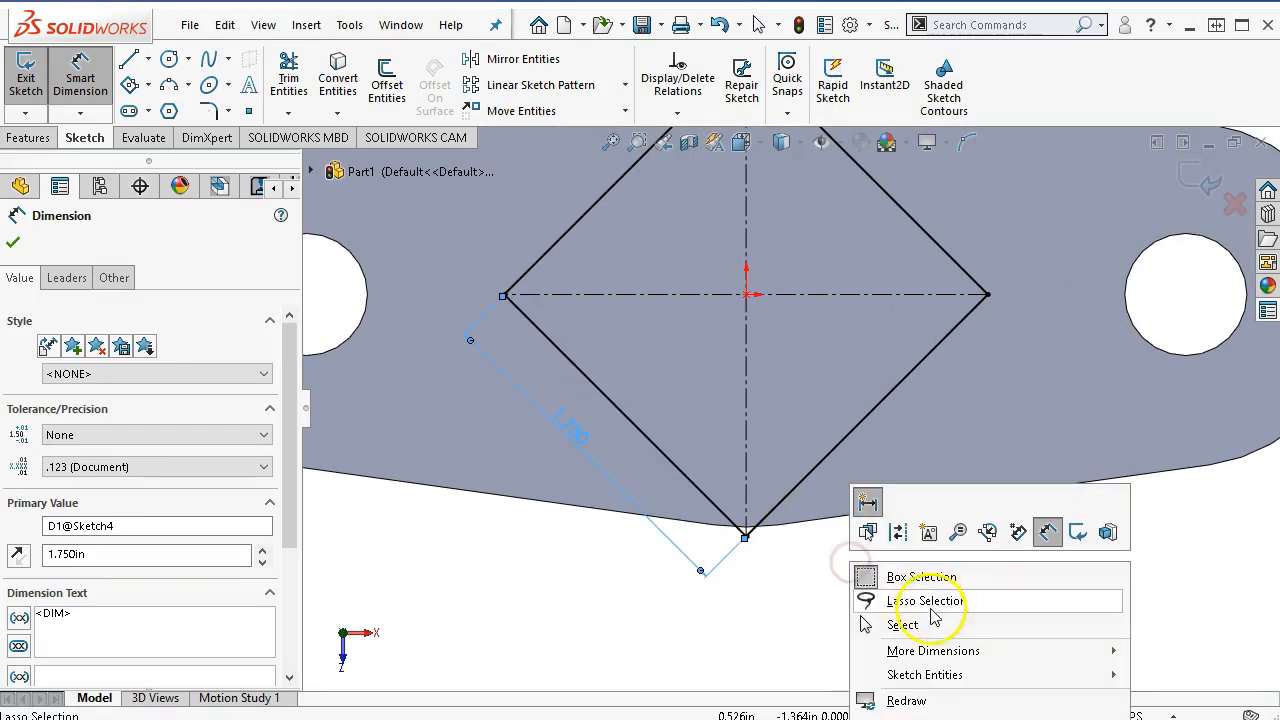
{"action": "left_click", "coordinate": [900, 622]}
Extrude the square upward from the base plate as a merged blind boss 1.31 in deep
{"action": "key", "text": "f"}
{"action": "mouse_move", "coordinate": [857, 537]}
{"action": "middle_mouse_down"}
{"action": "mouse_move", "coordinate": [880, 509]}
{"action": "mouse_move", "coordinate": [821, 247]}
{"action": "mouse_move", "coordinate": [833, 352]}
{"action": "middle_mouse_up"}
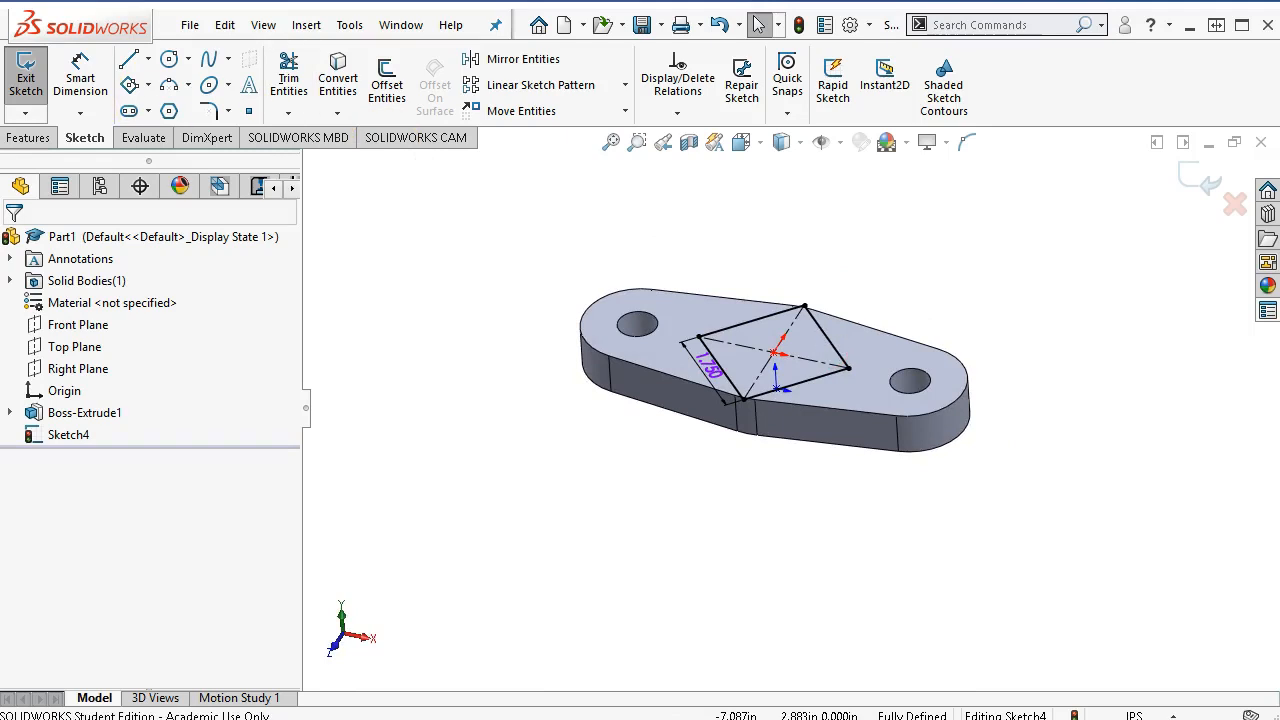
{"action": "left_click", "coordinate": [20, 139]}
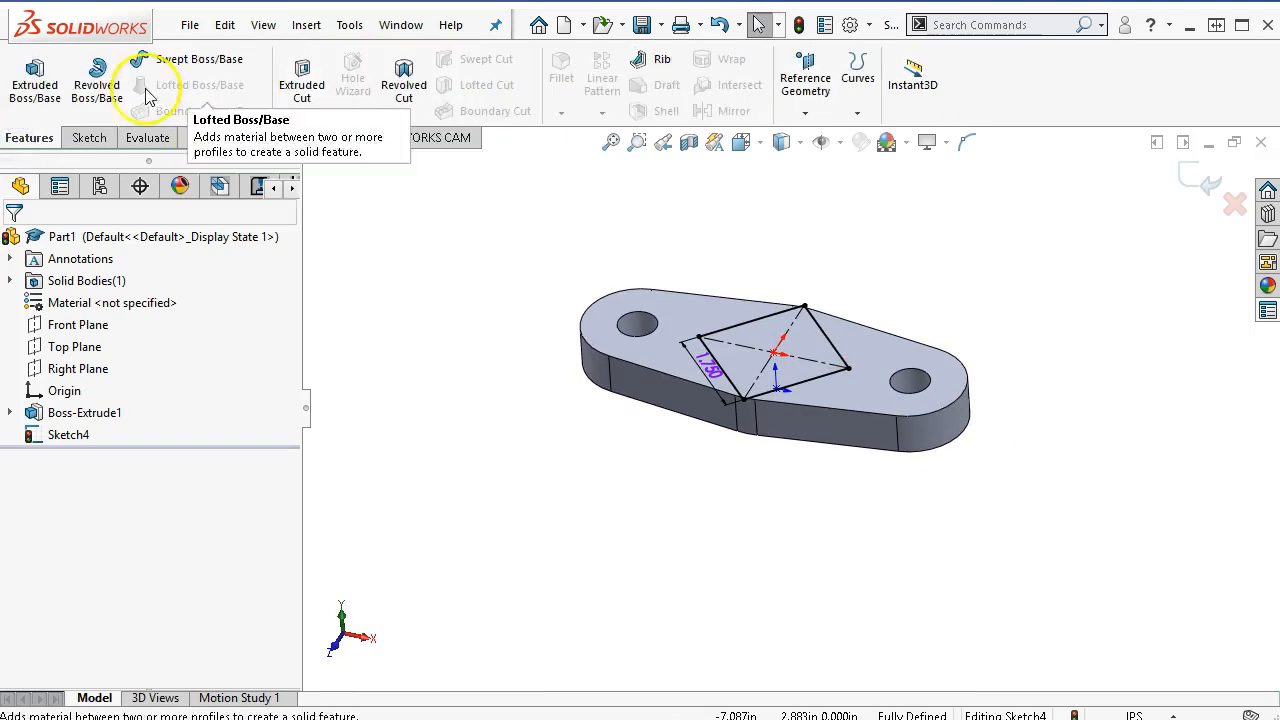
{"action": "left_click", "coordinate": [35, 85]}
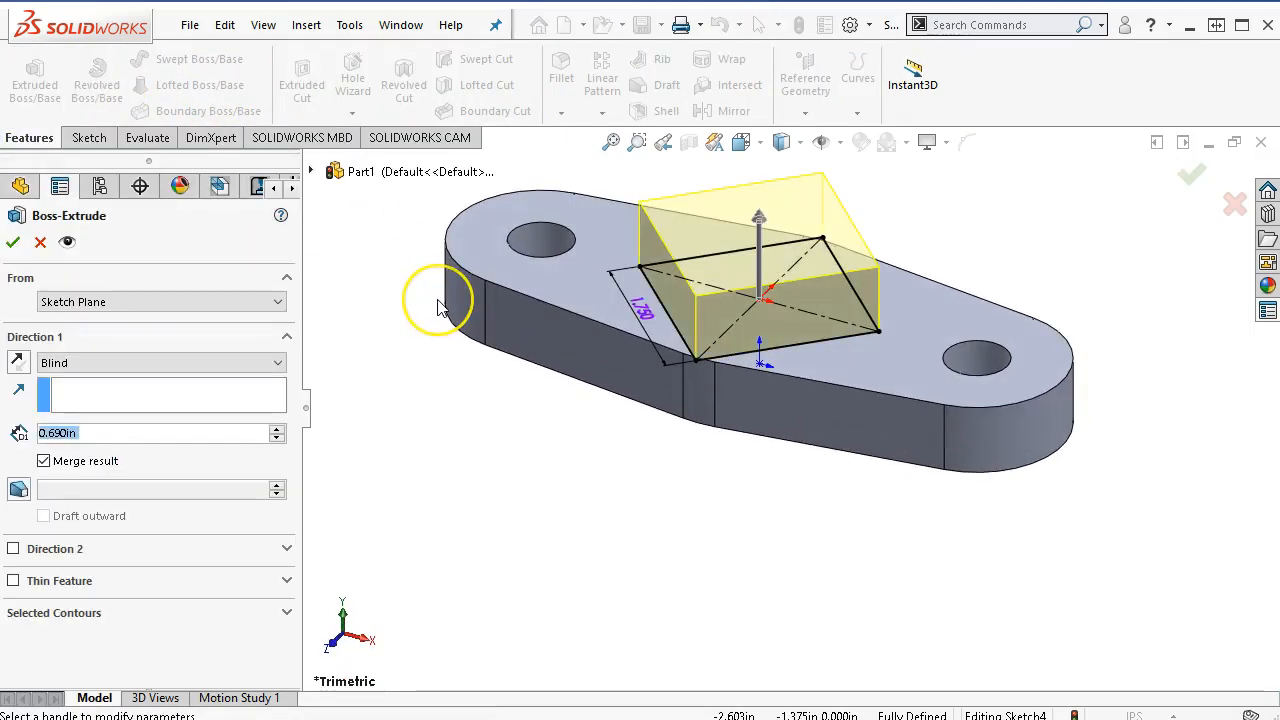
{"action": "type", "text": "1.31"}
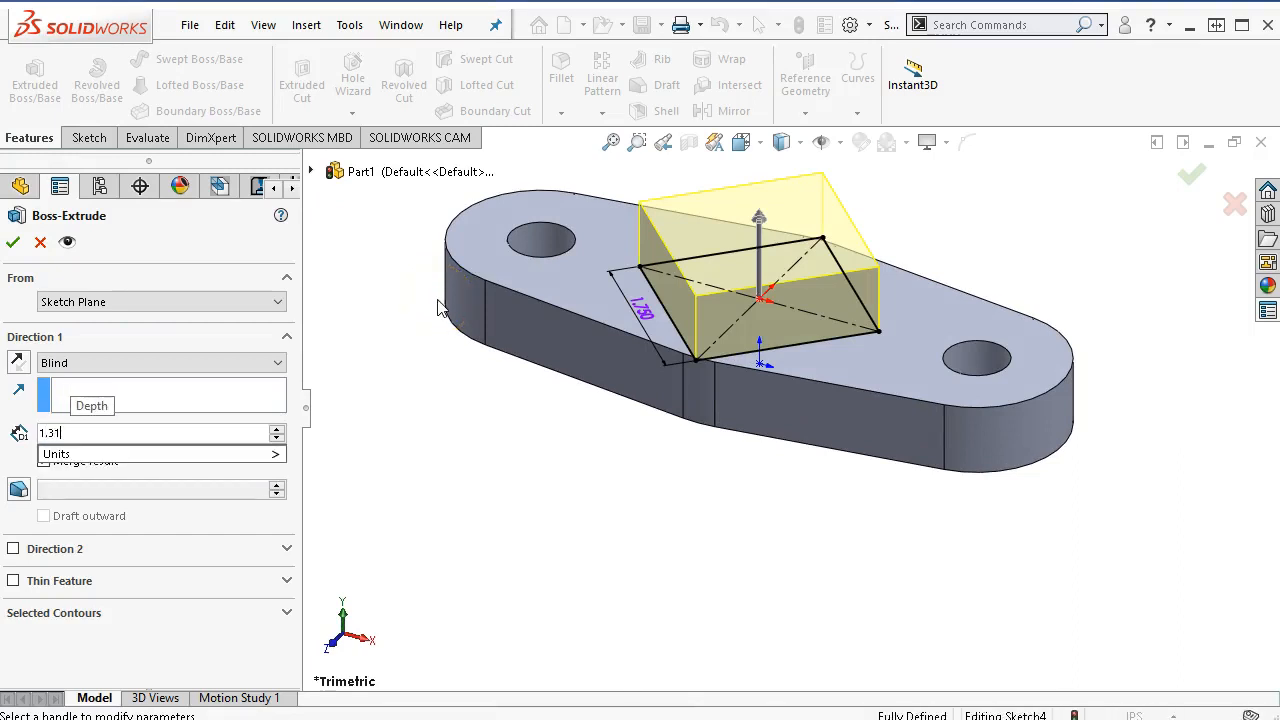
{"action": "key", "text": "Return"}
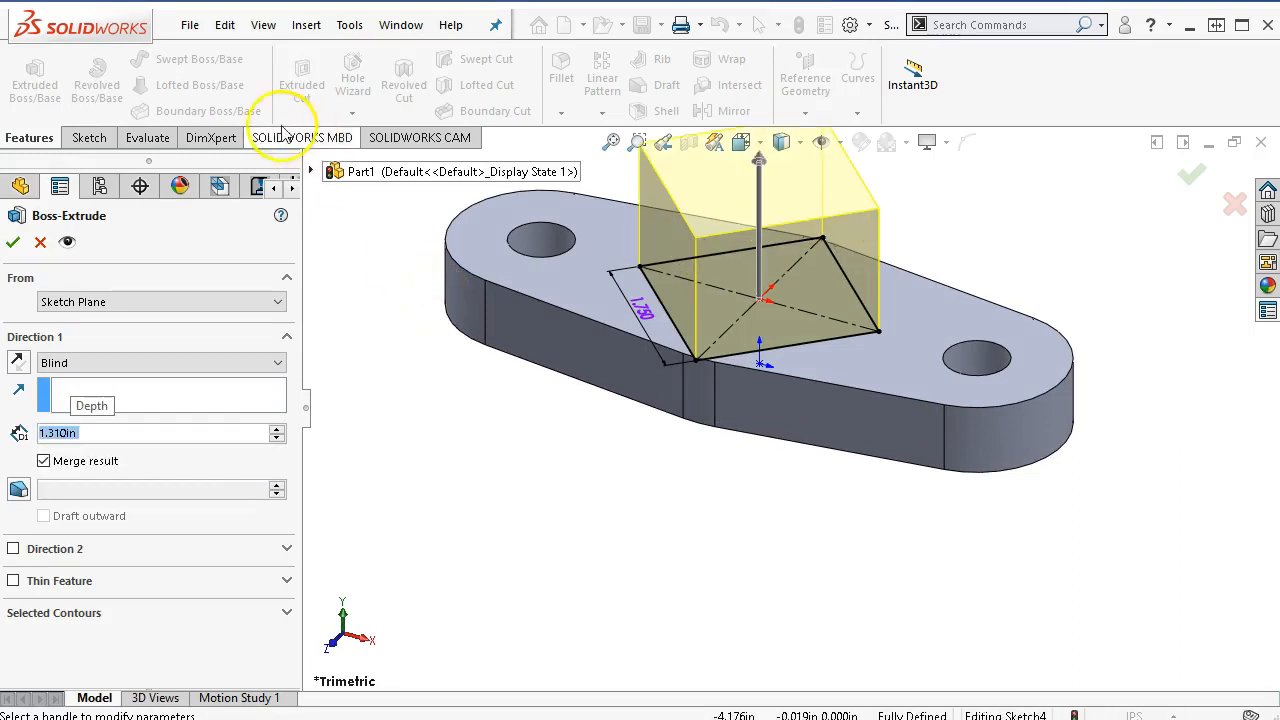
{"action": "left_click", "coordinate": [13, 245]}
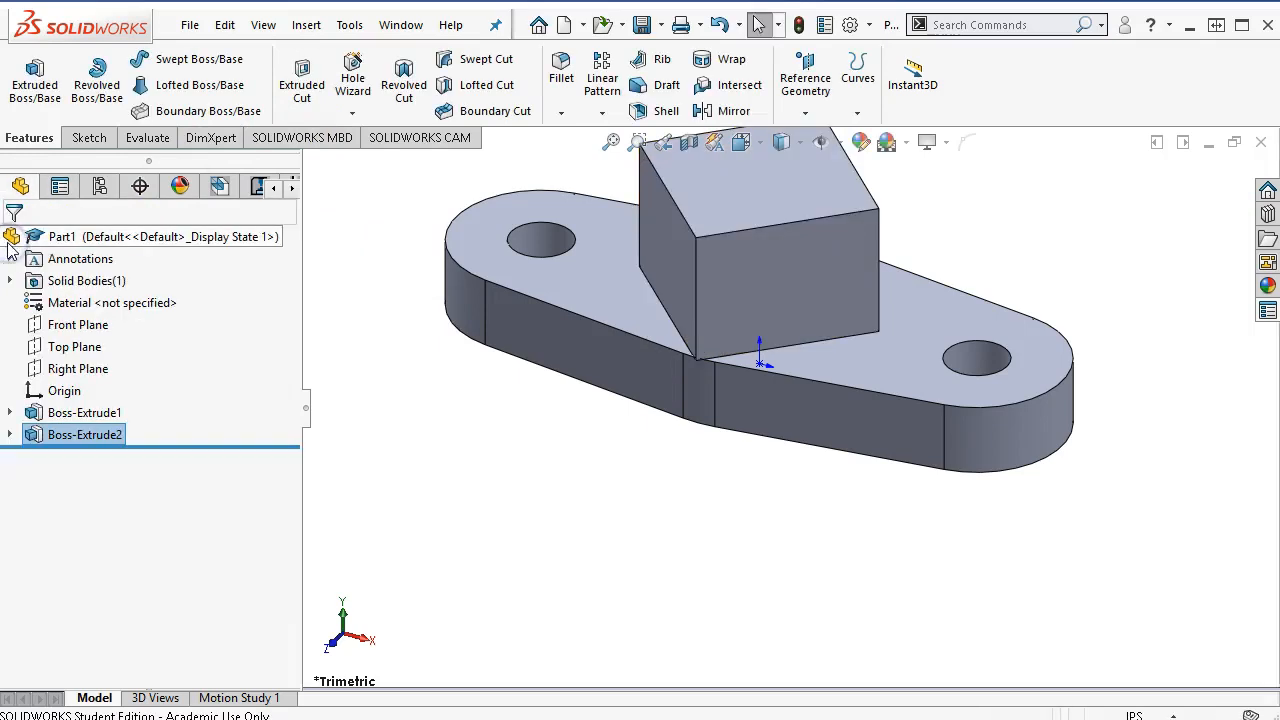
Start a sketch on the block's right front face and draw a horizontal line along its full top edge
{"action": "left_click", "coordinate": [757, 285]}
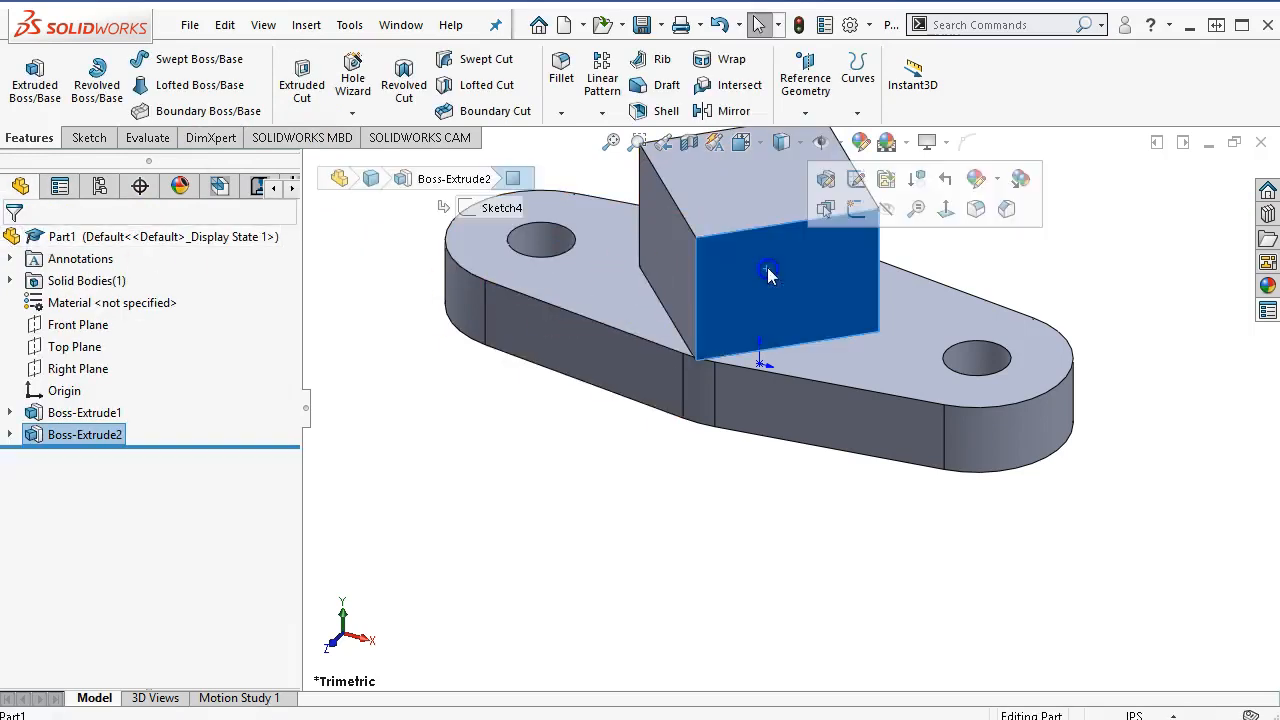
{"action": "left_click", "coordinate": [851, 212]}
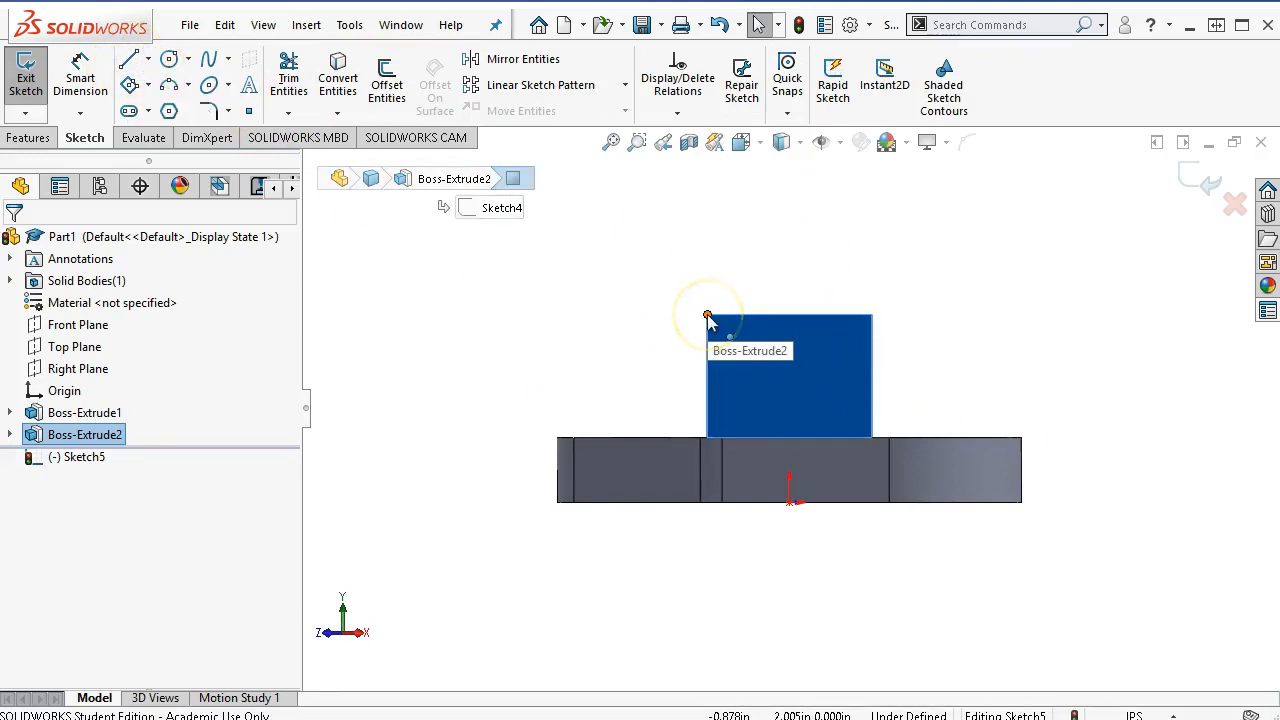
{"action": "left_click", "coordinate": [129, 63]}
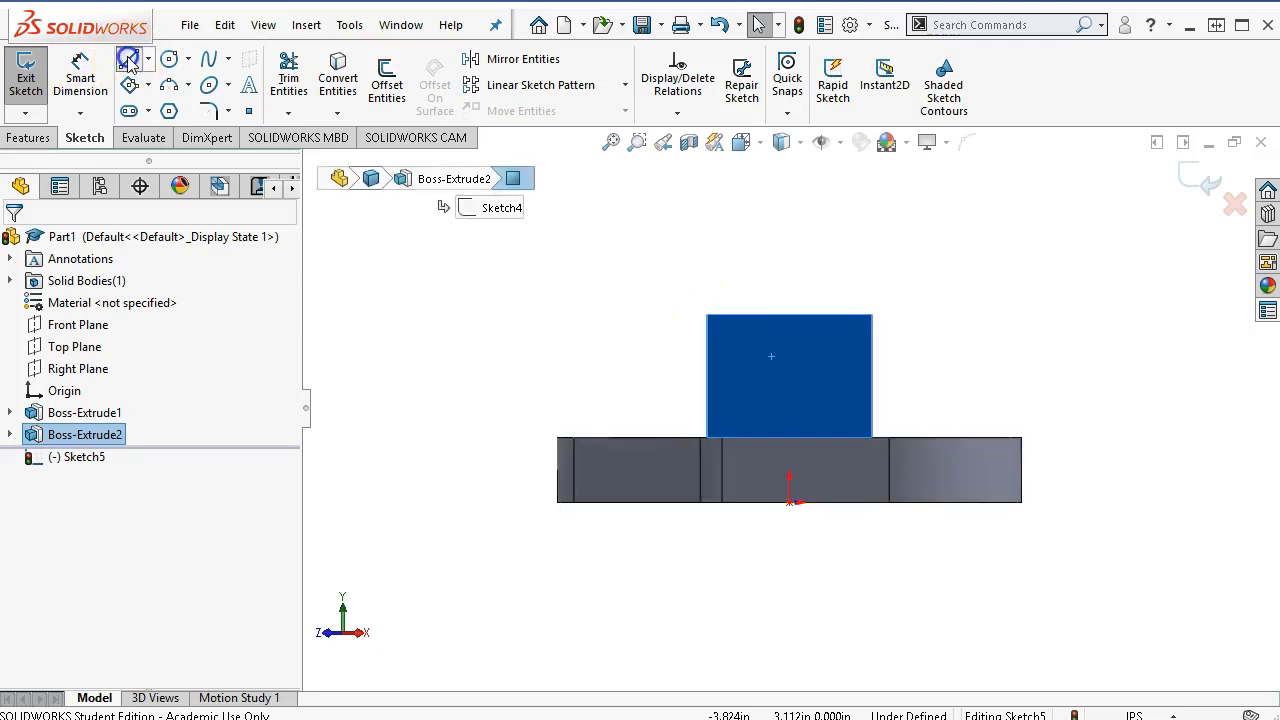
{"action": "left_click", "coordinate": [712, 317]}
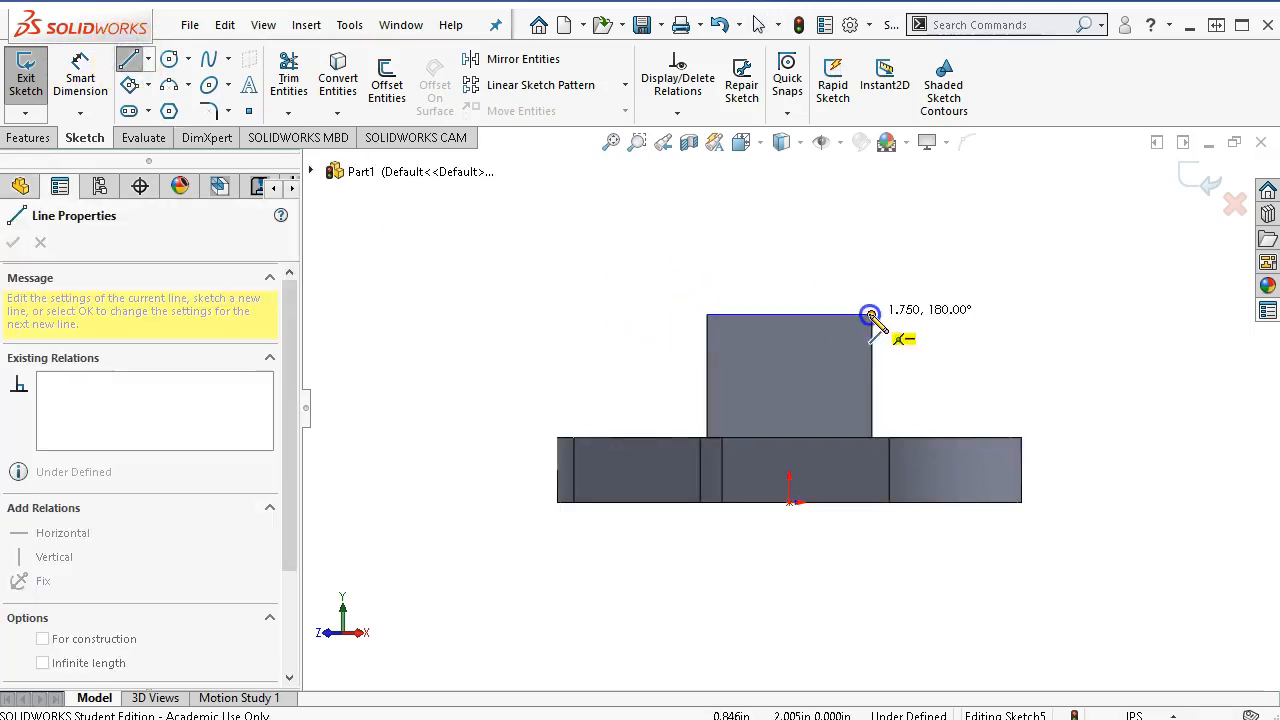
{"action": "left_click", "coordinate": [870, 314]}
{"action": "middle_click_drag", "start_coordinate": [822, 280], "coordinate": [871, 414]}
{"action": "right_click", "coordinate": [906, 267]}
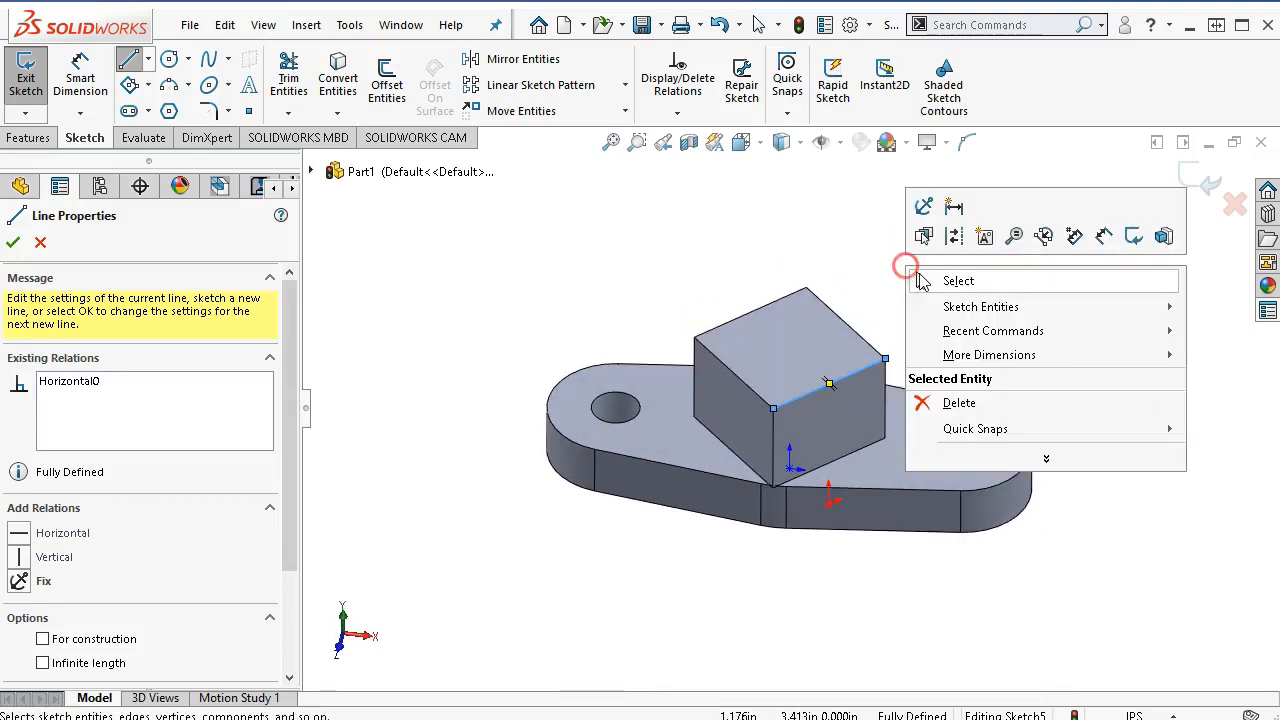
{"action": "left_click", "coordinate": [879, 307]}
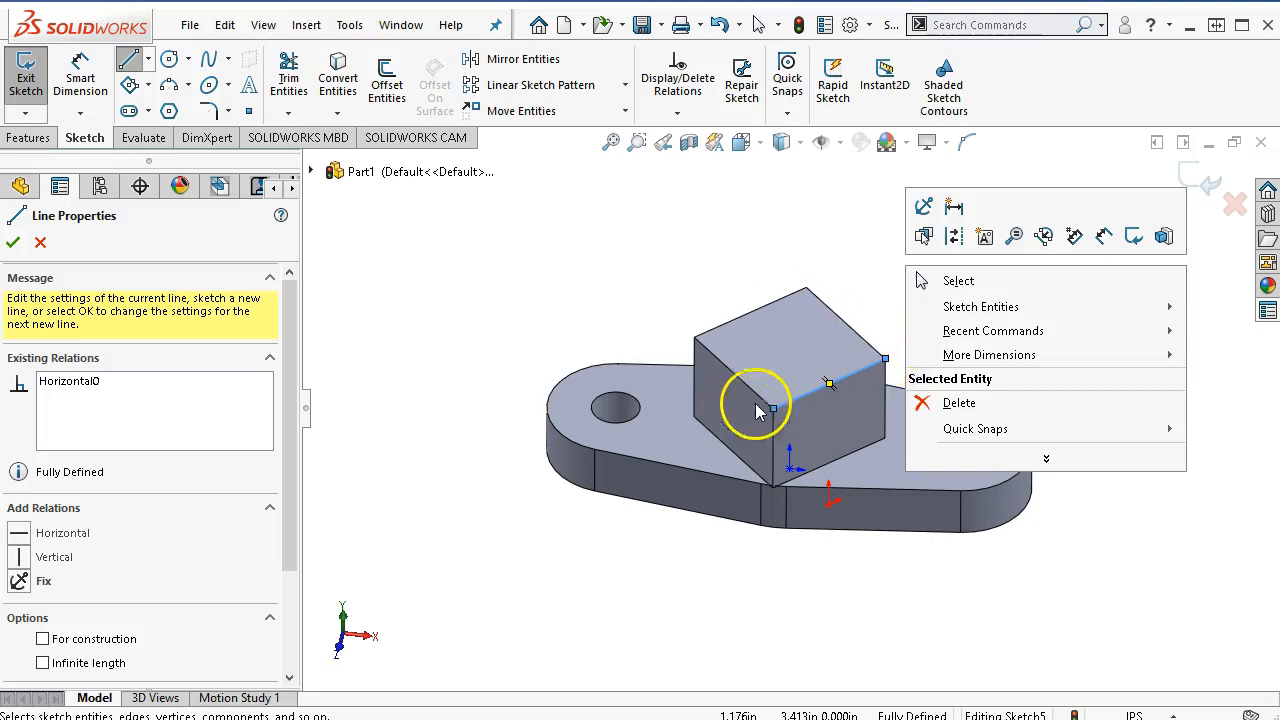
Draw a tangent arc over the block's top edge line, joining its two endpoints into a half-round profile
{"action": "left_click", "coordinate": [189, 86]}
{"action": "left_click", "coordinate": [186, 131]}
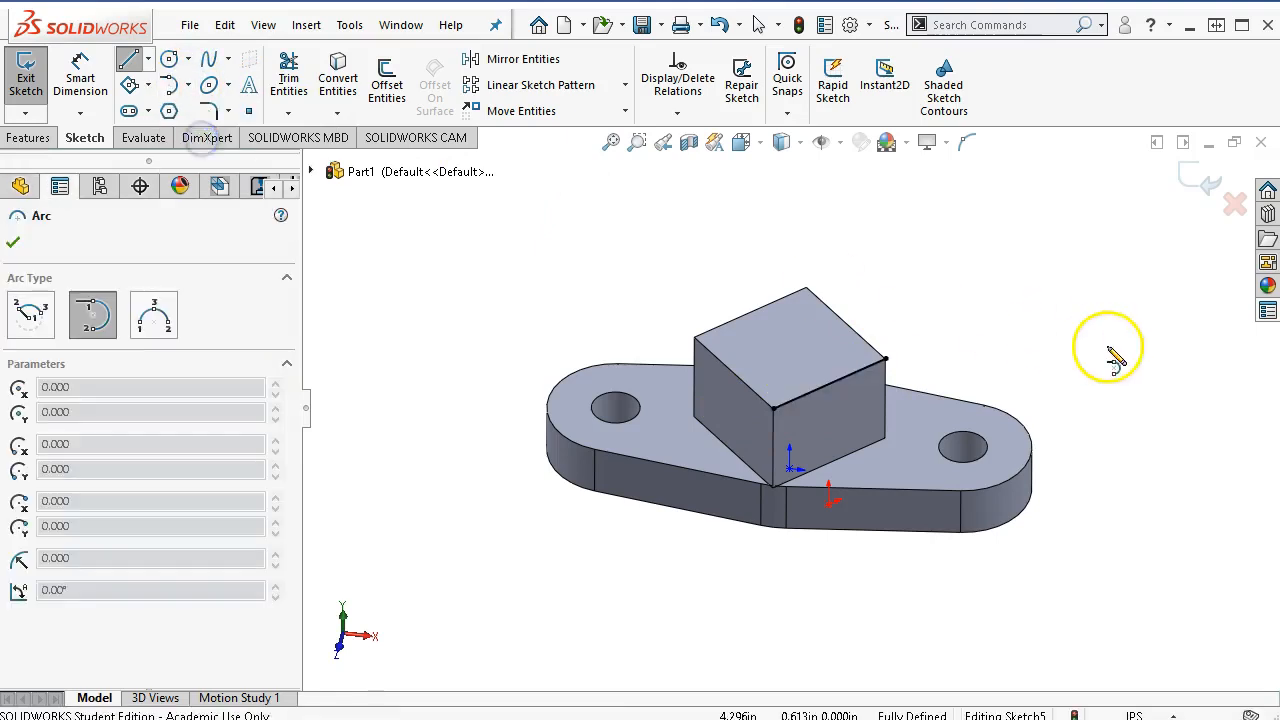
{"action": "scroll", "coordinate": [890, 365], "scroll_direction": "down", "scroll_amount": 2}
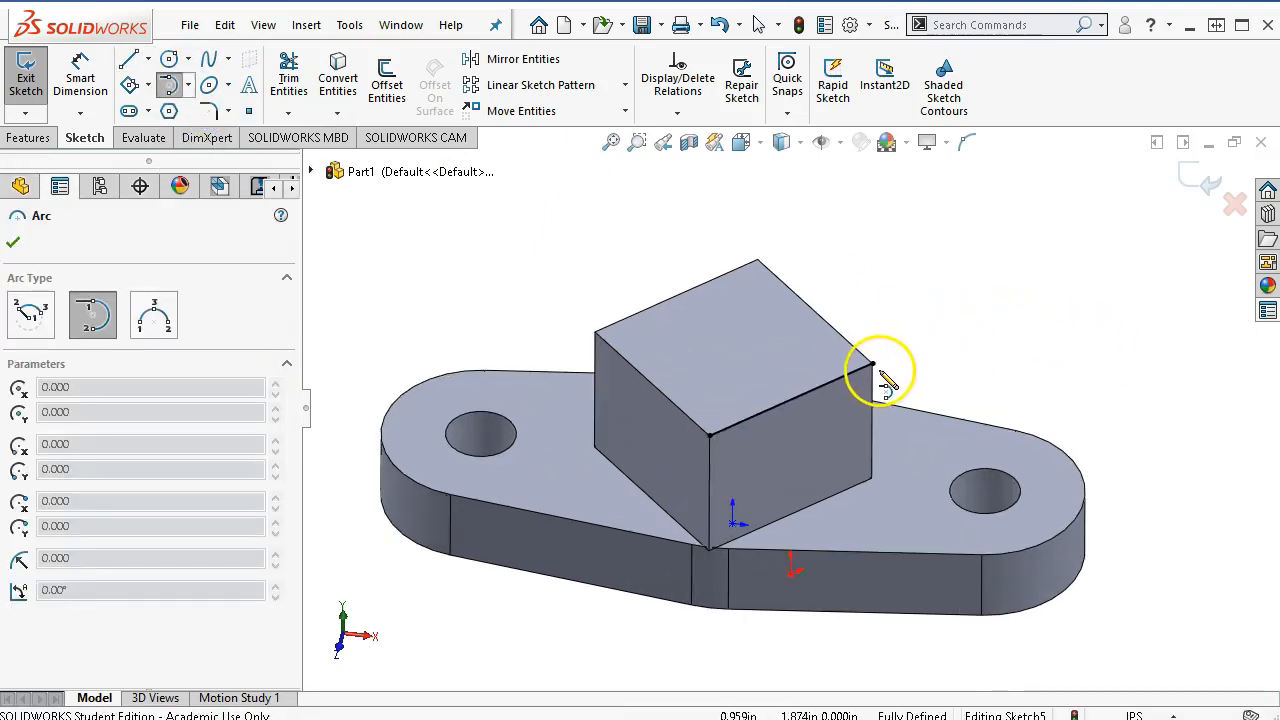
{"action": "left_click", "coordinate": [874, 352]}
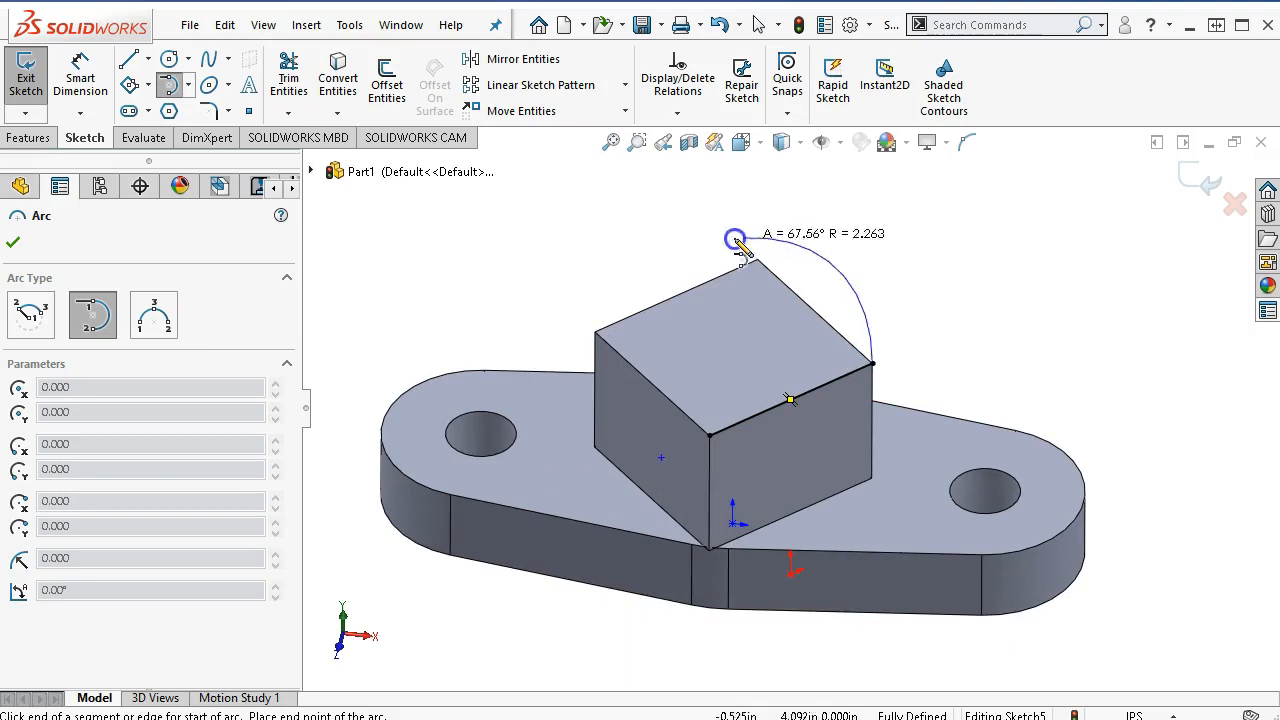
{"action": "left_click", "coordinate": [711, 436]}
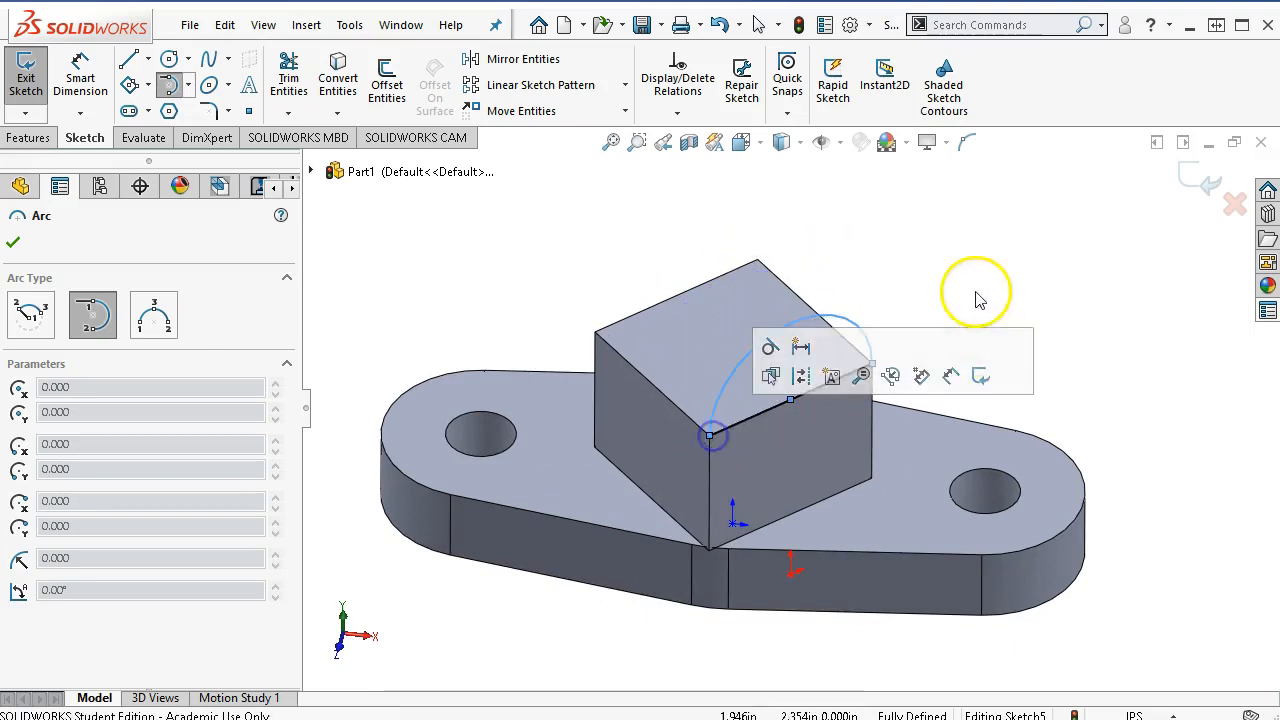
{"action": "right_click", "coordinate": [960, 265]}
{"action": "left_click", "coordinate": [1005, 274]}
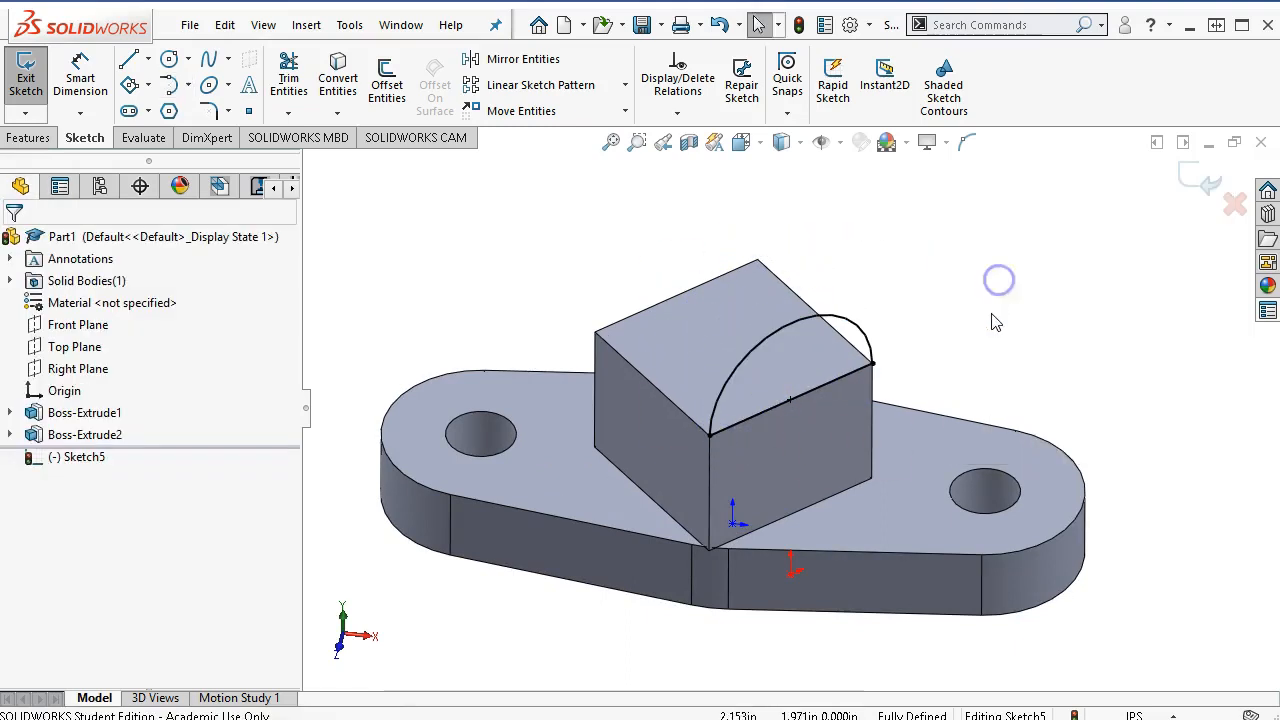
Extrude the half-round profile Up To Surface to the block's opposite side face as a merged boss
{"action": "left_click", "coordinate": [28, 137]}
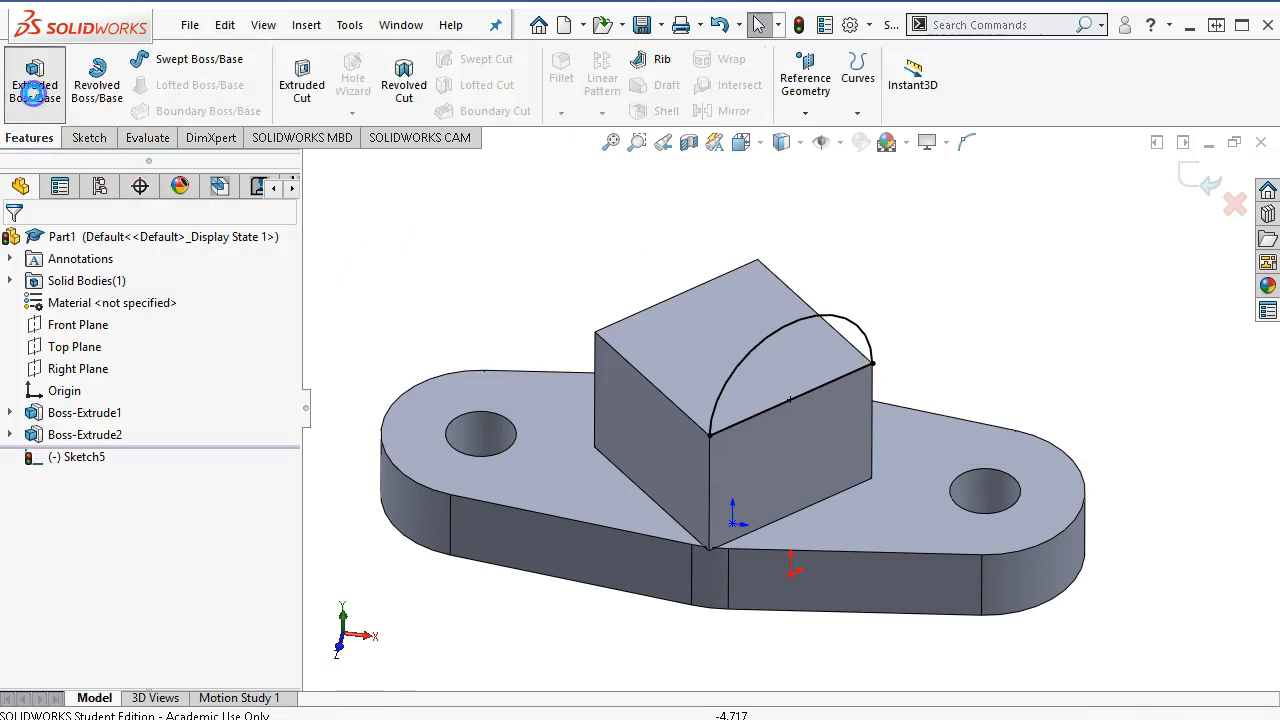
{"action": "left_click", "coordinate": [35, 80]}
{"action": "left_click", "coordinate": [123, 363]}
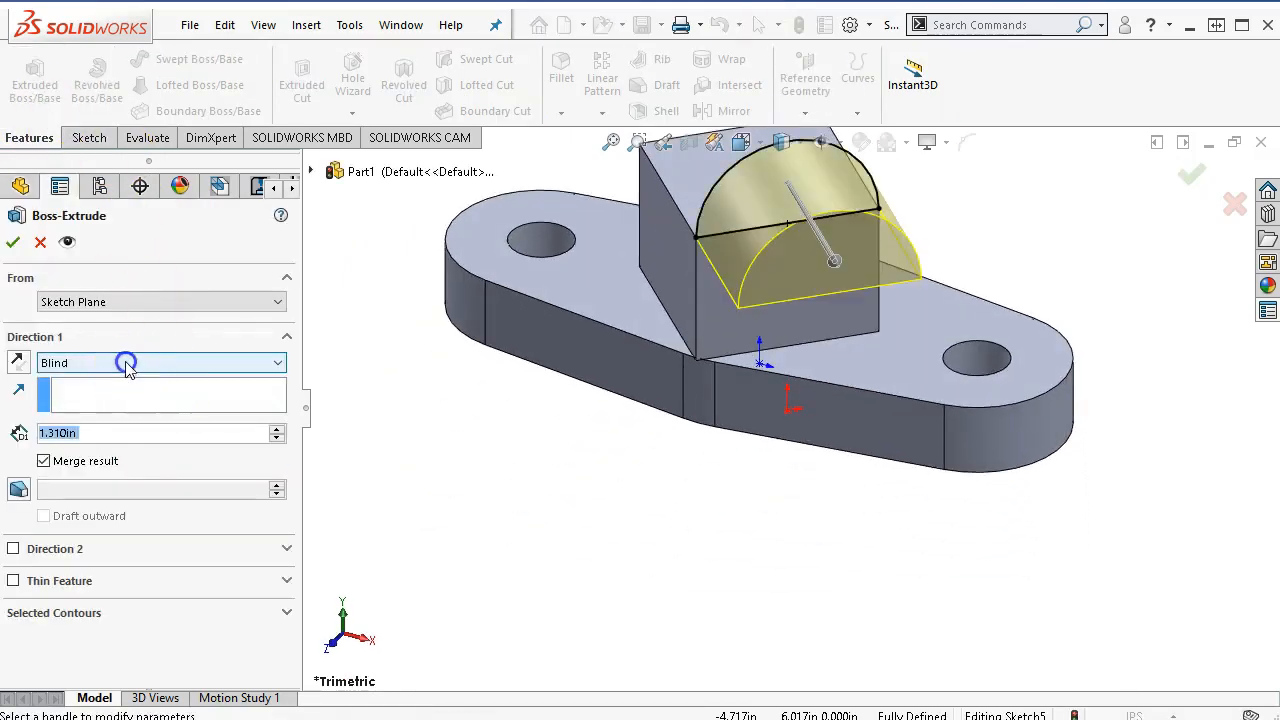
{"action": "left_click", "coordinate": [100, 415]}
{"action": "middle_click_drag", "start_coordinate": [520, 508], "coordinate": [628, 574]}
{"action": "left_click", "coordinate": [575, 228]}
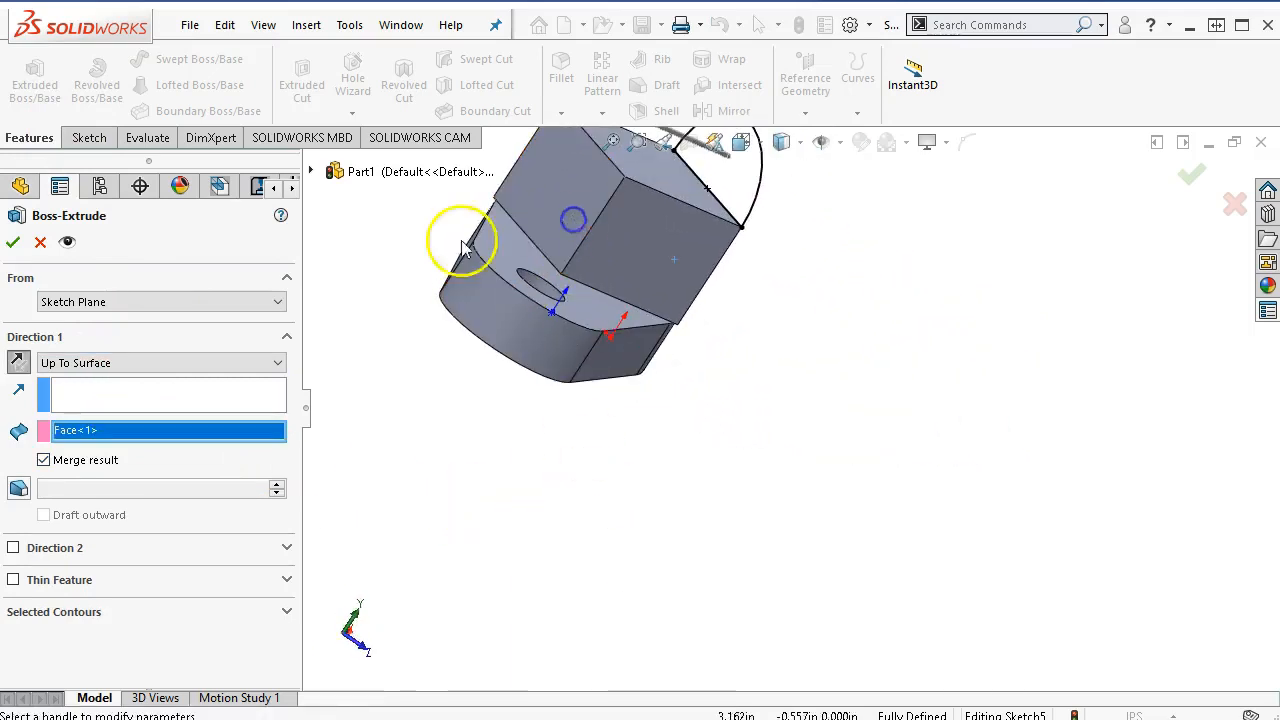
{"action": "left_click", "coordinate": [14, 243]}
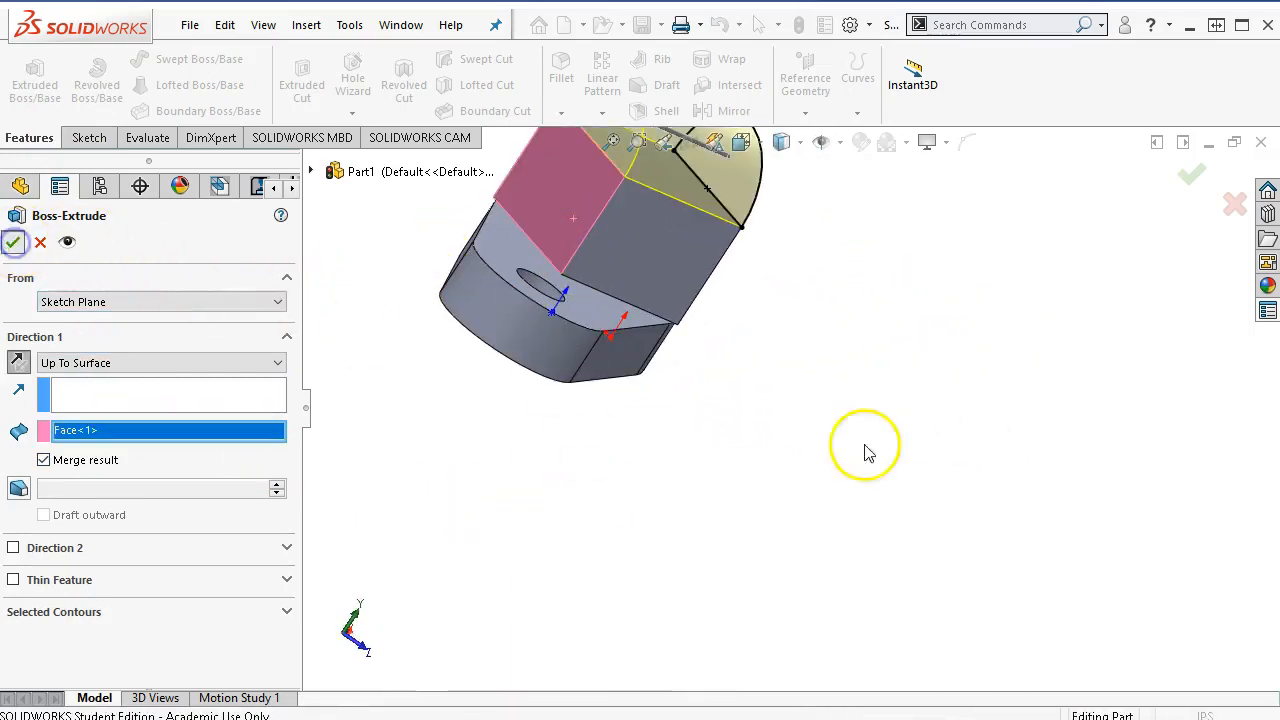
Start a sketch on the block's arched front face and draw a circle about 0.83 in in diameter, concentric with the rounded top
{"action": "middle_click_drag", "start_coordinate": [891, 423], "coordinate": [748, 277]}
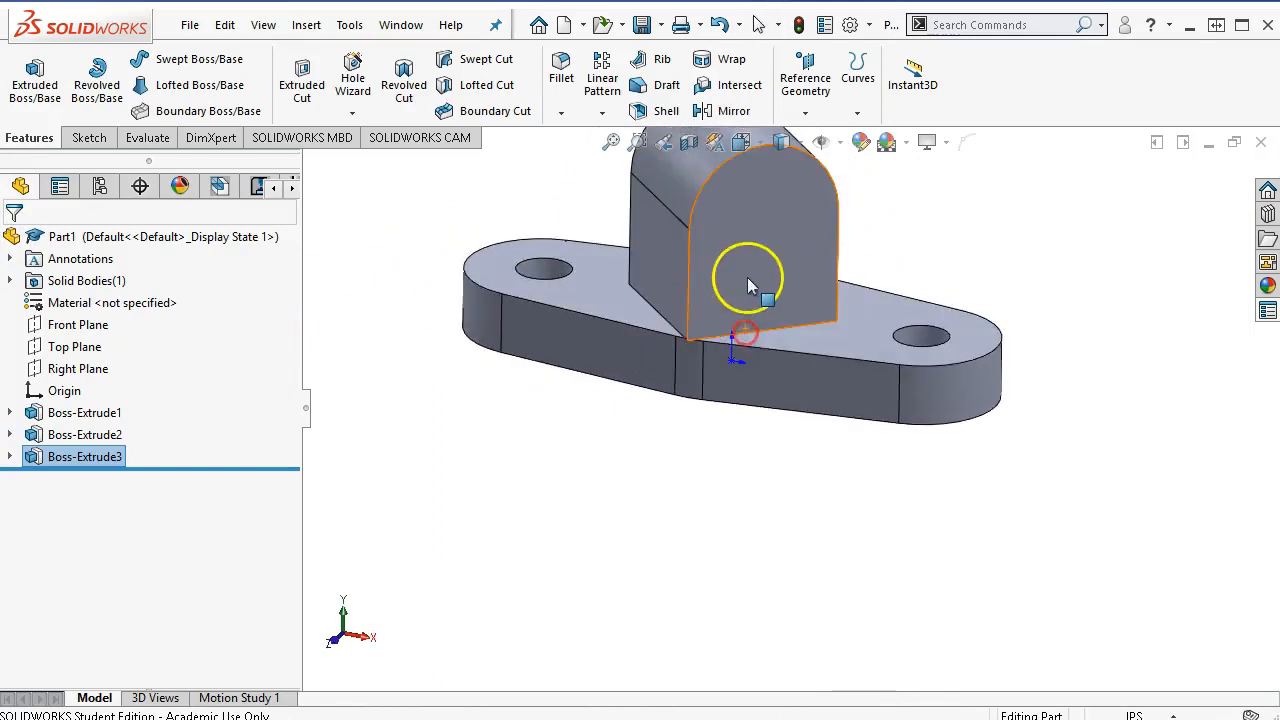
{"action": "left_click", "coordinate": [748, 277]}
{"action": "left_click", "coordinate": [837, 213]}
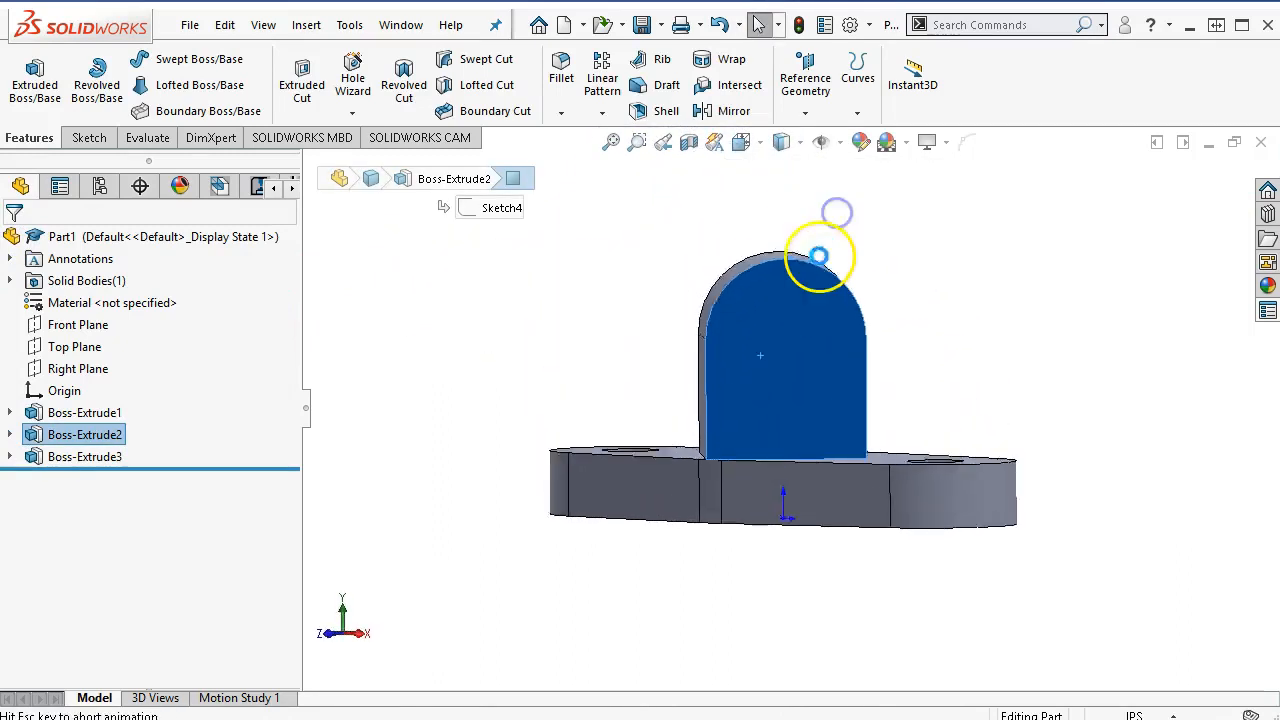
{"action": "left_click", "coordinate": [168, 59]}
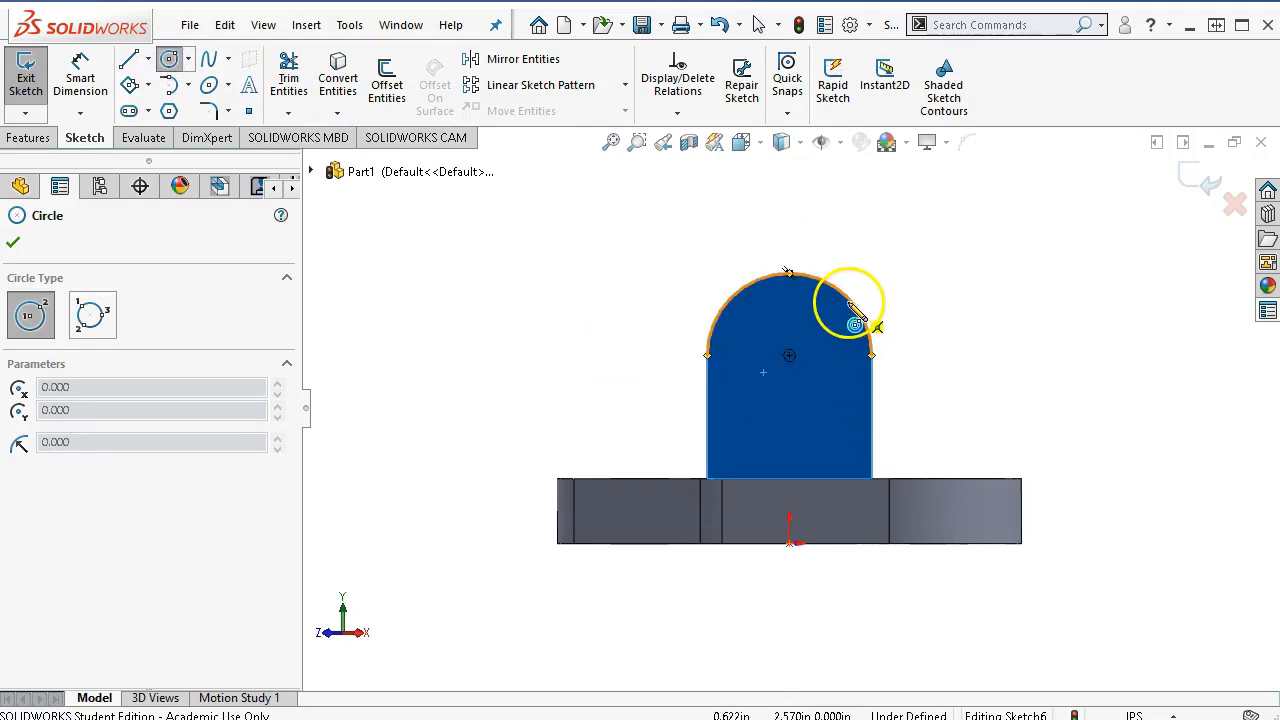
{"action": "left_click", "coordinate": [790, 356]}
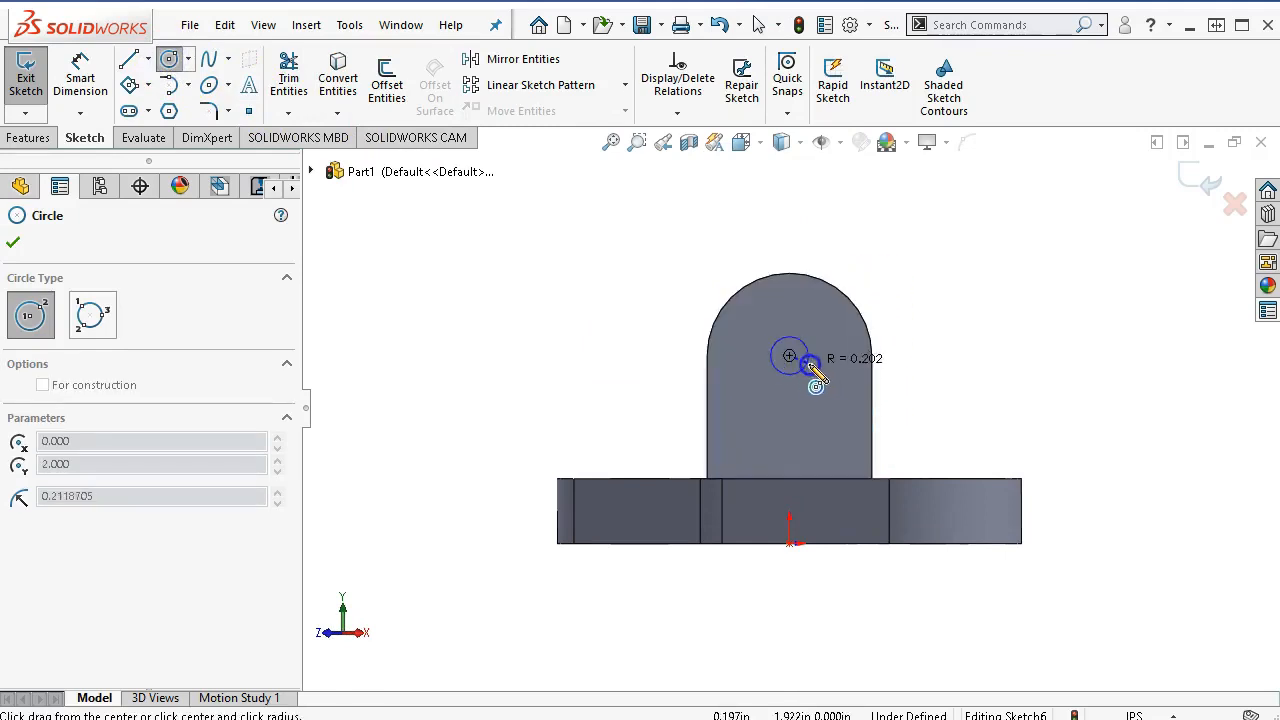
{"action": "left_click", "coordinate": [822, 377]}
Dimension the circle's diameter as 0.75 in
{"action": "right_click", "coordinate": [823, 377]}
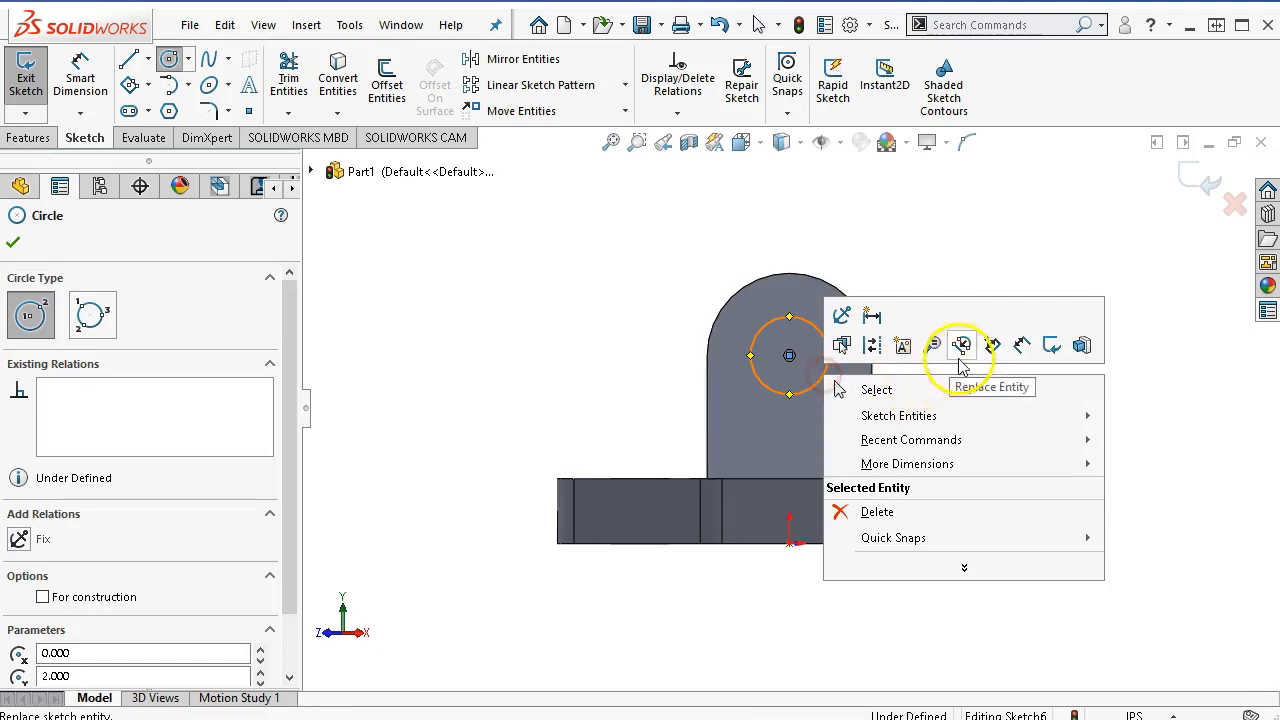
{"action": "left_click", "coordinate": [1020, 347]}
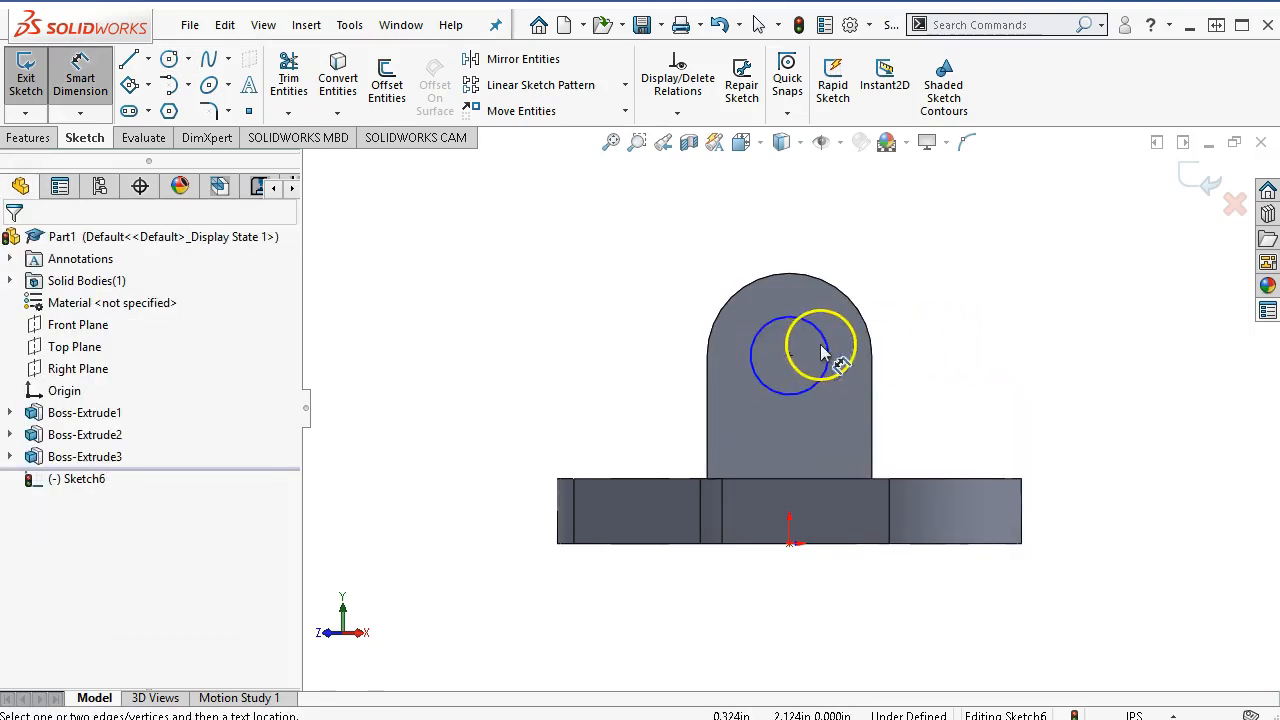
{"action": "left_click", "coordinate": [826, 348]}
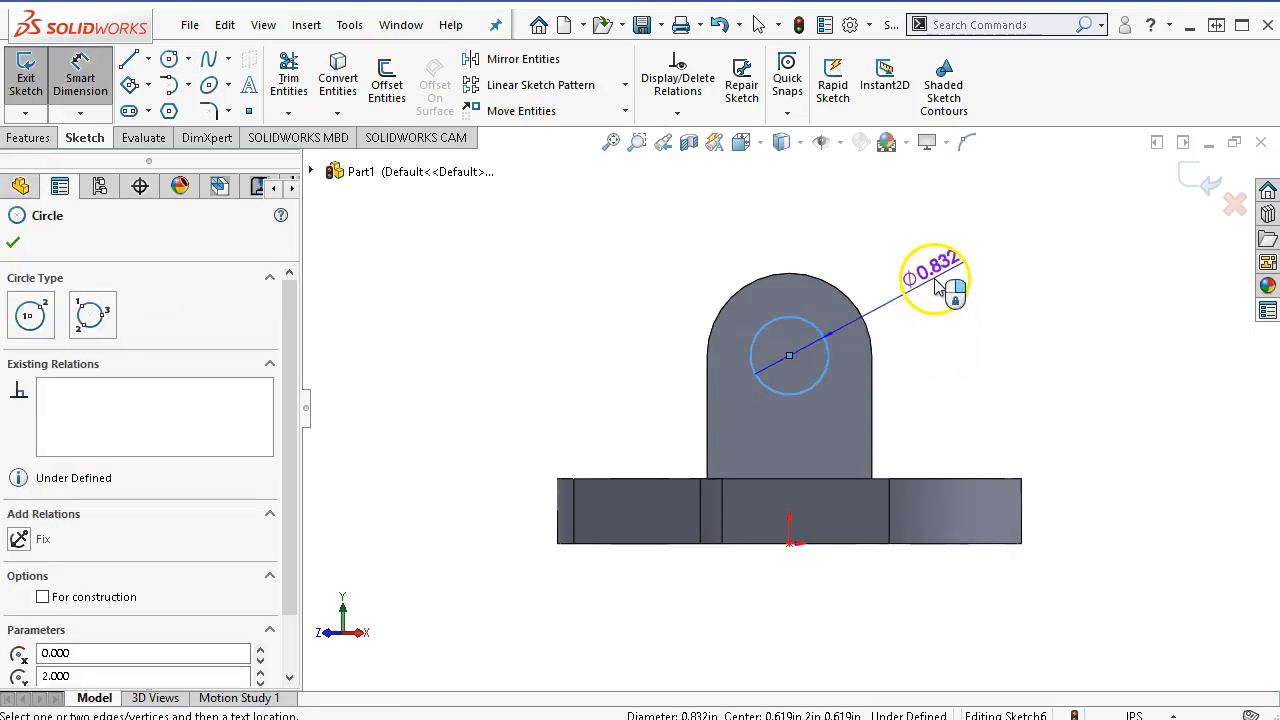
{"action": "left_click", "coordinate": [933, 275]}
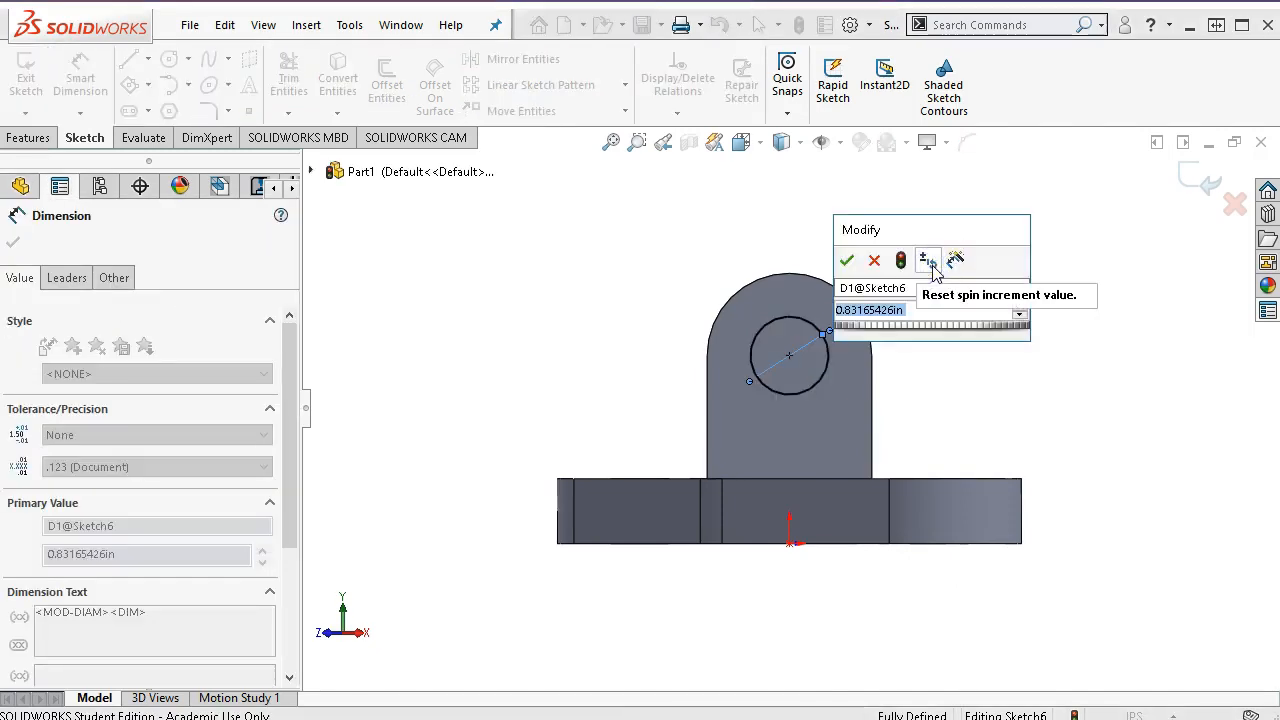
{"action": "type", "text": ".75"}
{"action": "key", "text": "Return"}
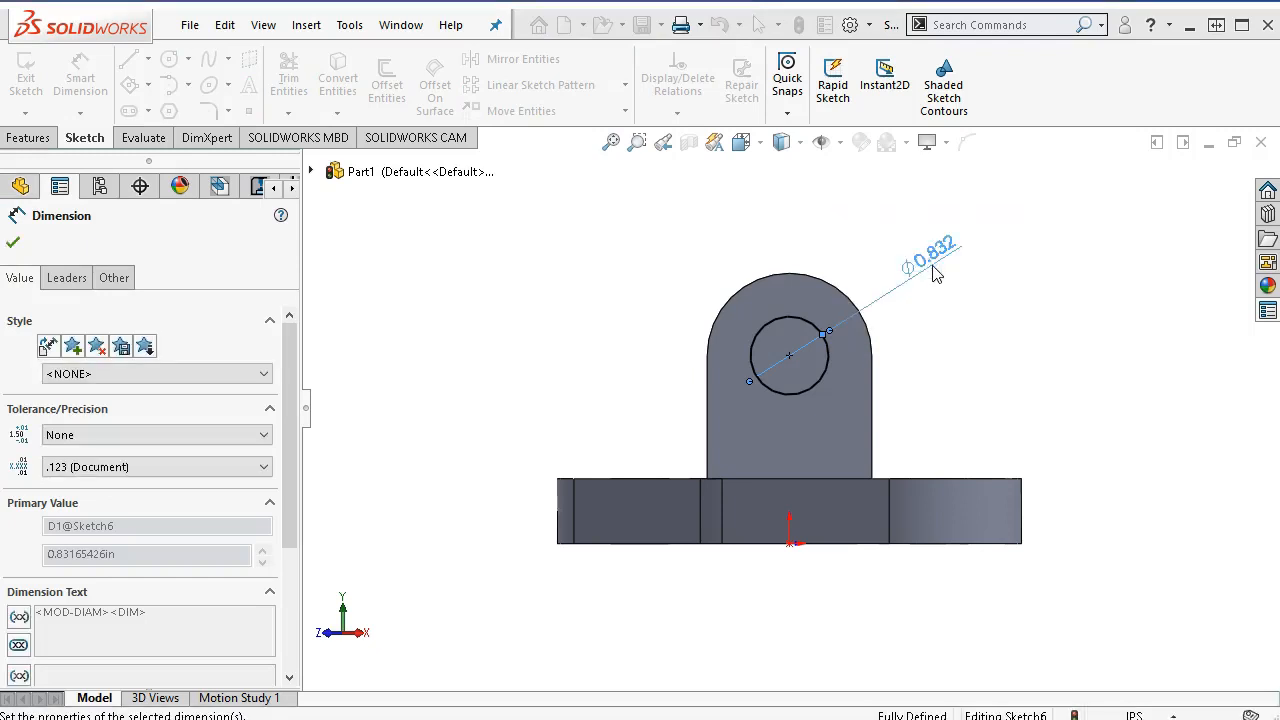
Cut the 0.75 in circle Through All to make the rod hole in the upright block
{"action": "left_click", "coordinate": [24, 140]}
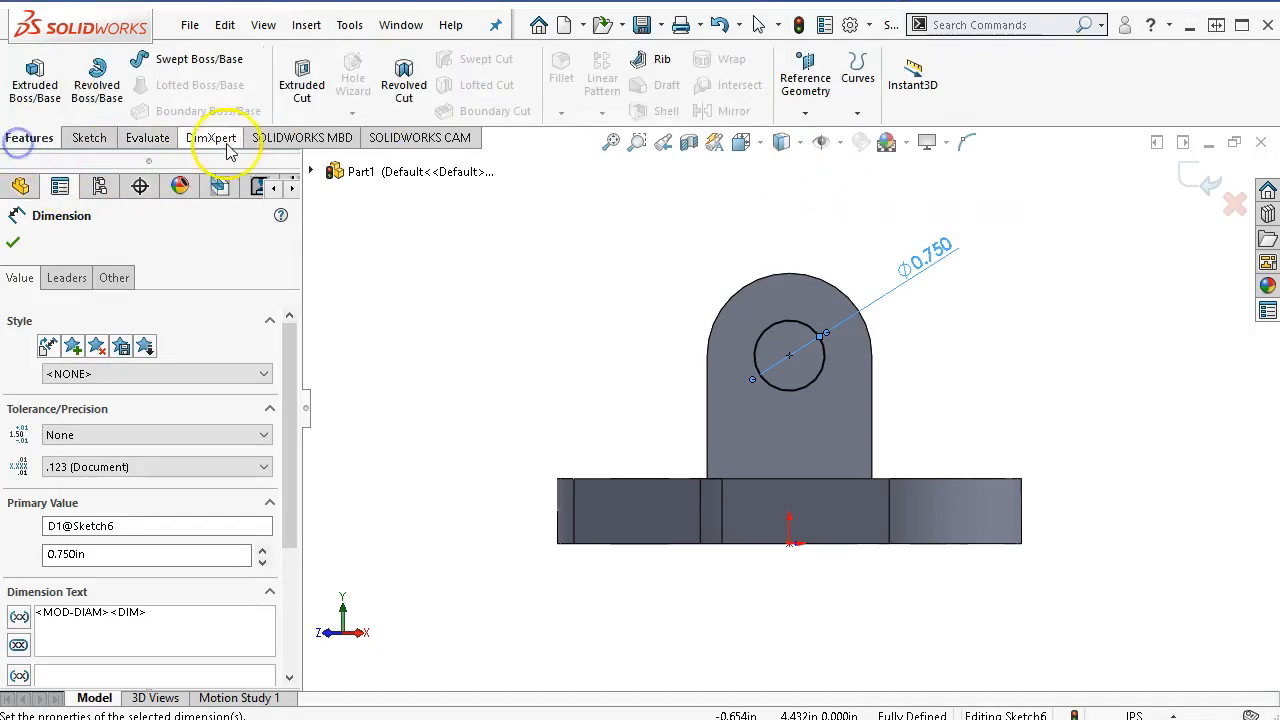
{"action": "left_click", "coordinate": [301, 80]}
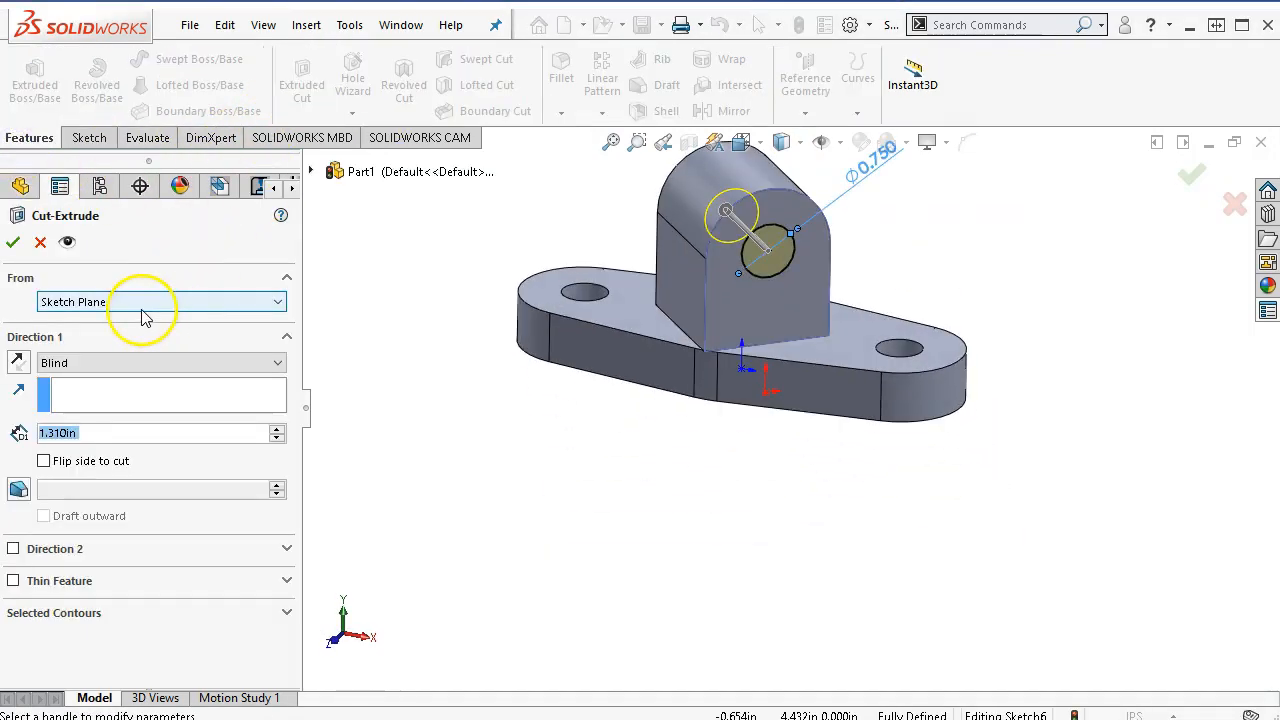
{"action": "left_click", "coordinate": [112, 362]}
{"action": "left_click", "coordinate": [105, 394]}
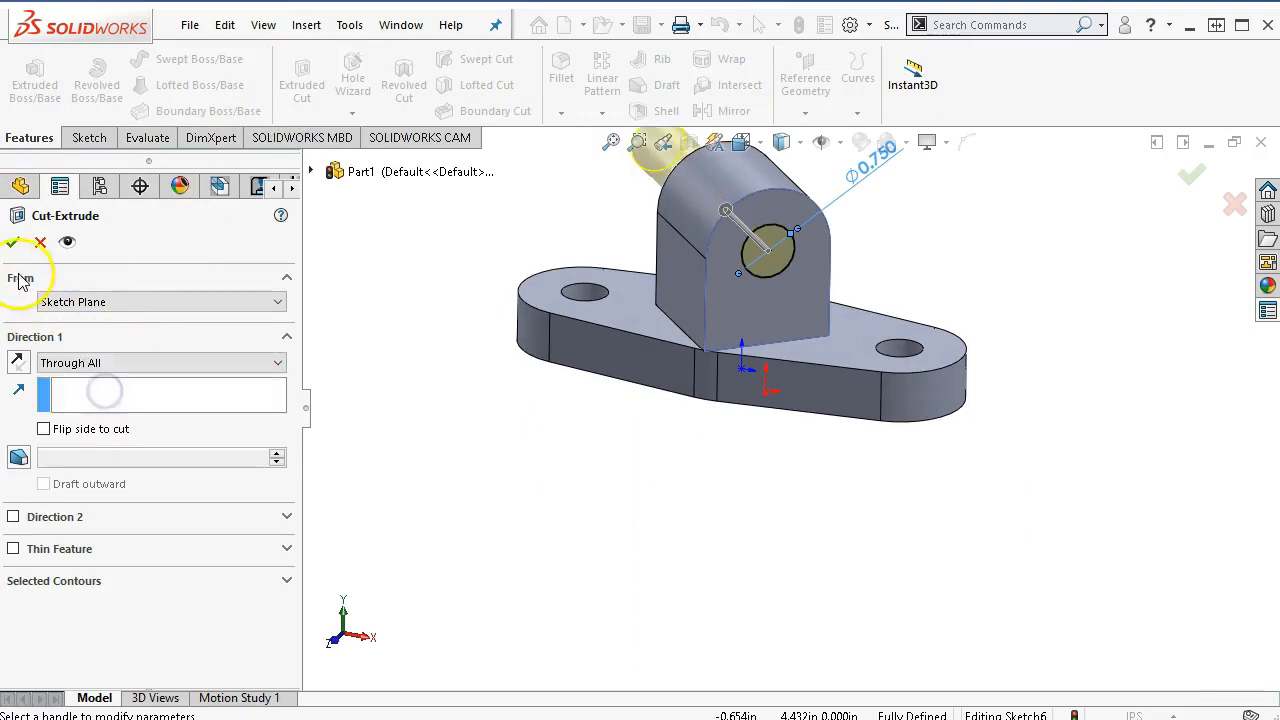
{"action": "left_click", "coordinate": [13, 242]}
{"action": "scroll", "coordinate": [558, 457], "scroll_direction": "up", "scroll_amount": 3}
{"action": "scroll", "coordinate": [586, 458], "scroll_direction": "down", "scroll_amount": 2}
{"action": "middle_click_drag", "start_coordinate": [586, 457], "coordinate": [589, 466]}
{"action": "scroll", "coordinate": [918, 206], "scroll_direction": "up", "scroll_amount": 2}
{"action": "scroll", "coordinate": [918, 206], "scroll_direction": "down", "scroll_amount": 4}
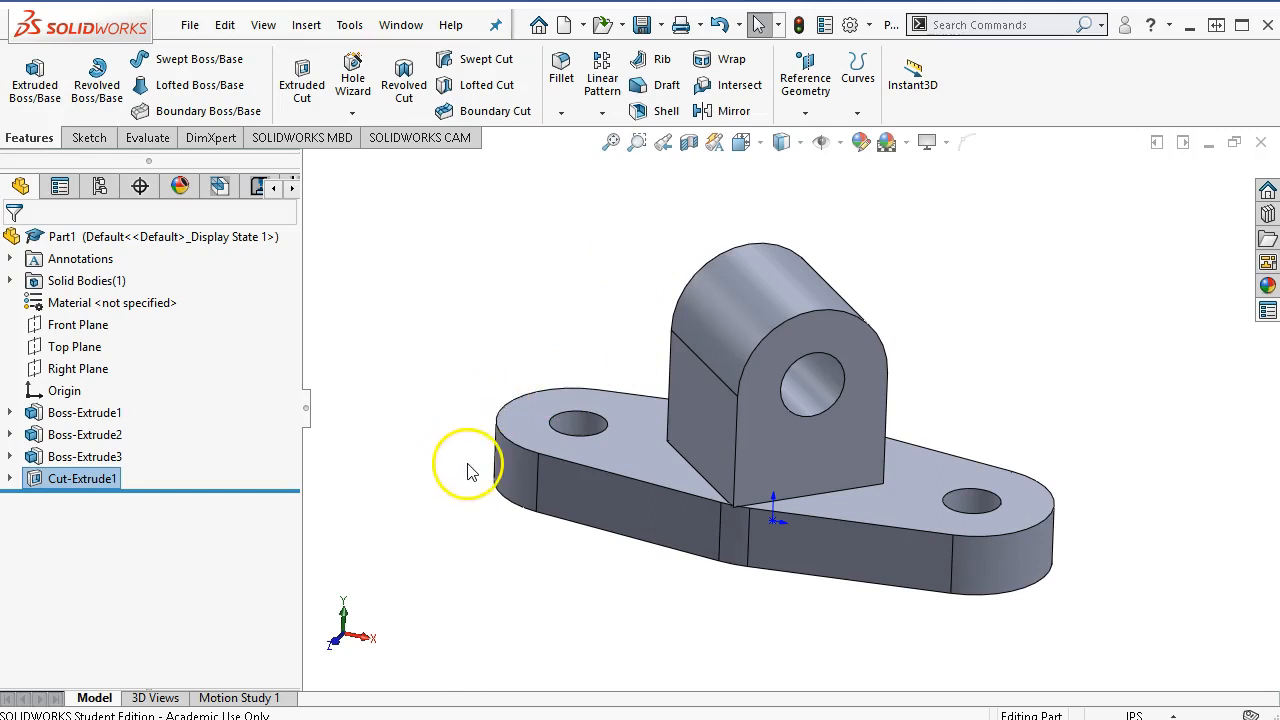
Suppress the upright block, its rounded top and the rod hole cut, leaving only the base plate active
{"action": "left_click", "coordinate": [70, 436]}
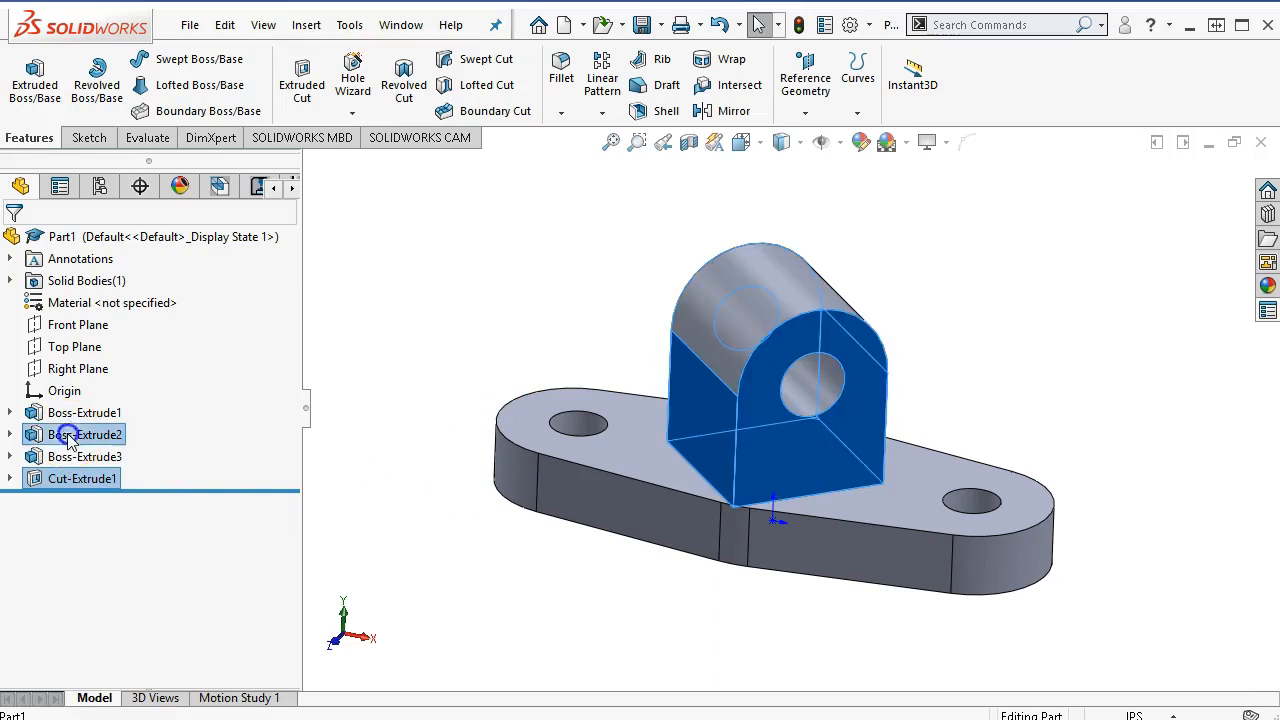
{"action": "left_click", "coordinate": [80, 458], "text": "ctrl"}
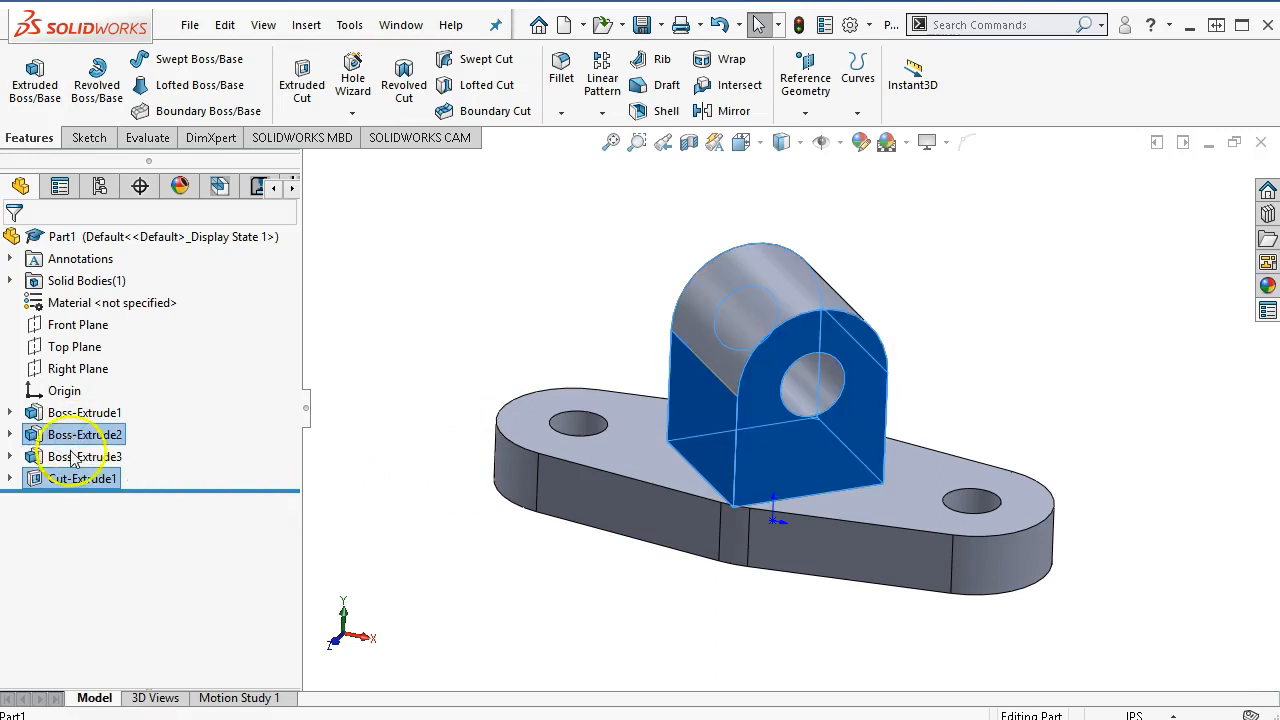
{"action": "left_click", "coordinate": [100, 403]}
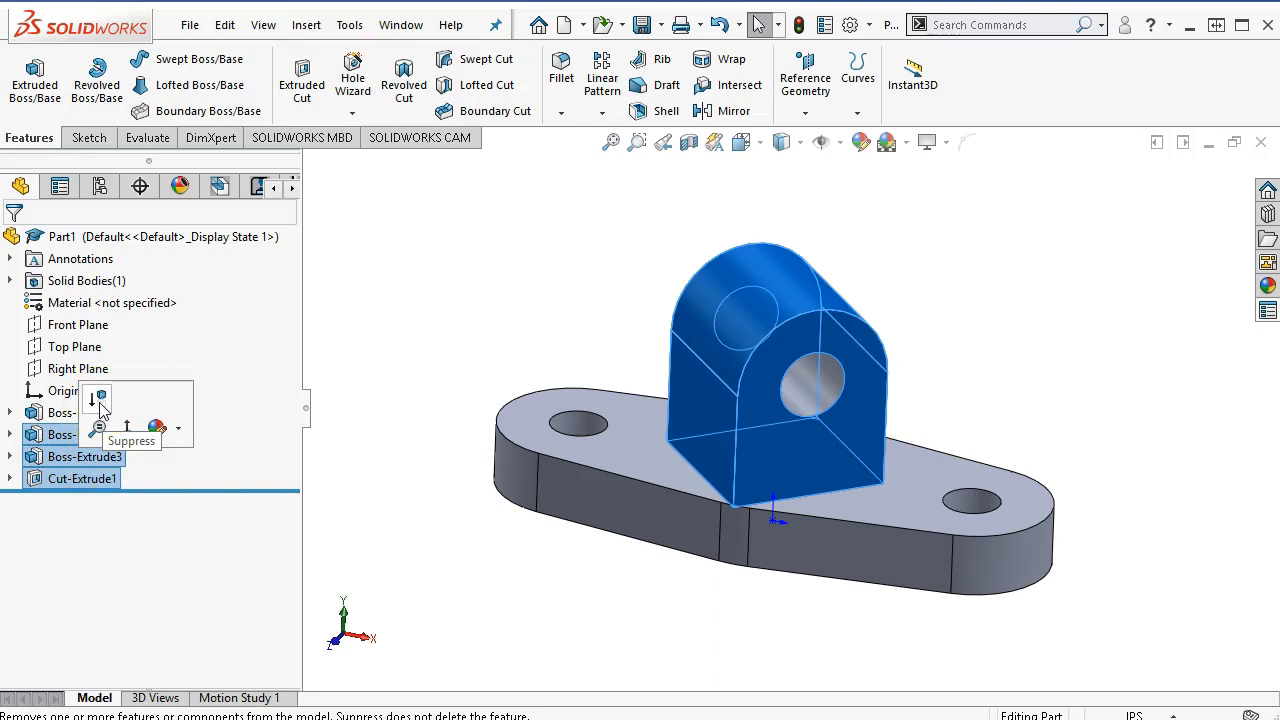
{"action": "left_click", "coordinate": [100, 403]}
{"action": "left_click", "coordinate": [405, 433]}
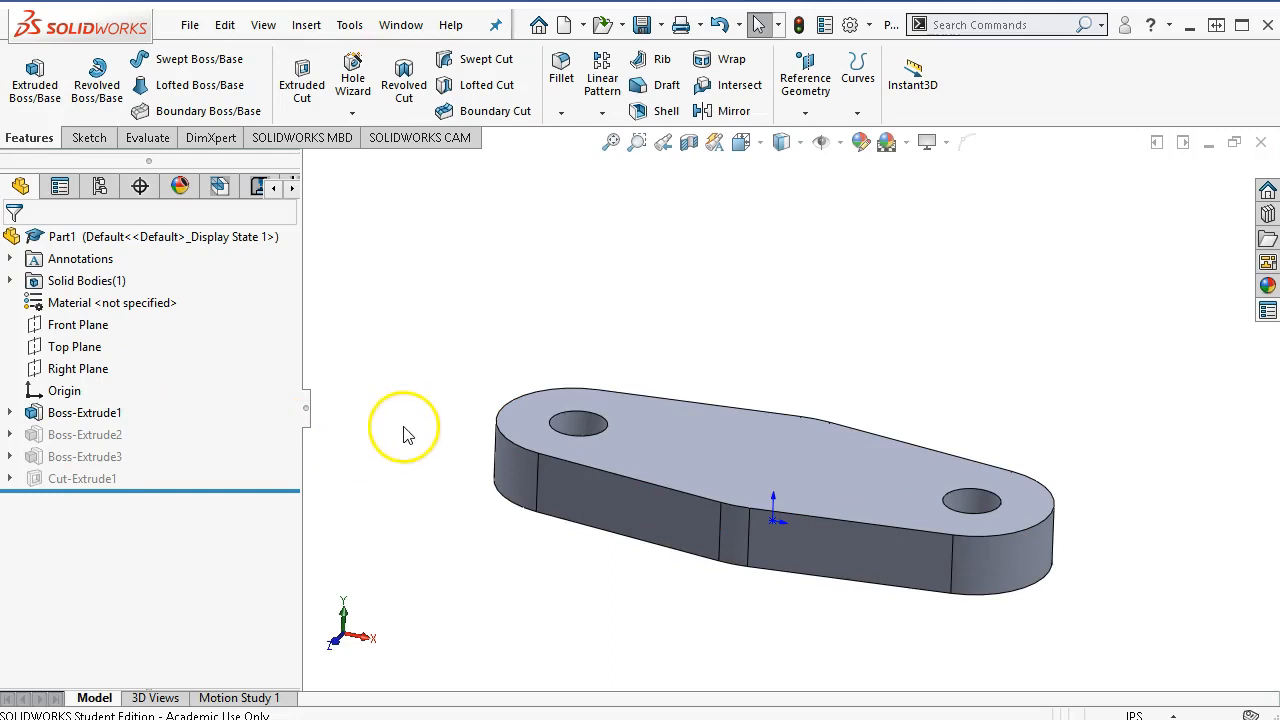
Start a sketch on the Front Plane and draw a vertical line from the origin to about 1.64 in above the plate's top face
{"action": "left_click", "coordinate": [80, 328]}
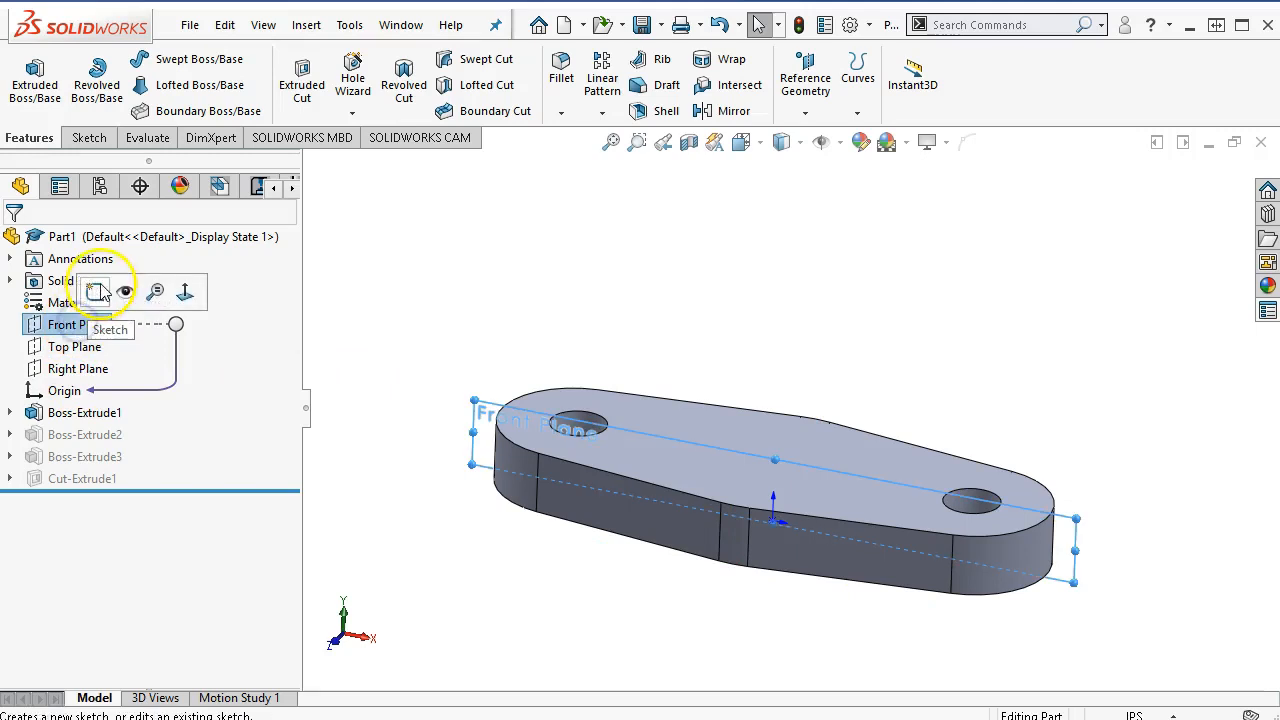
{"action": "left_click", "coordinate": [92, 293]}
{"action": "left_click", "coordinate": [129, 60]}
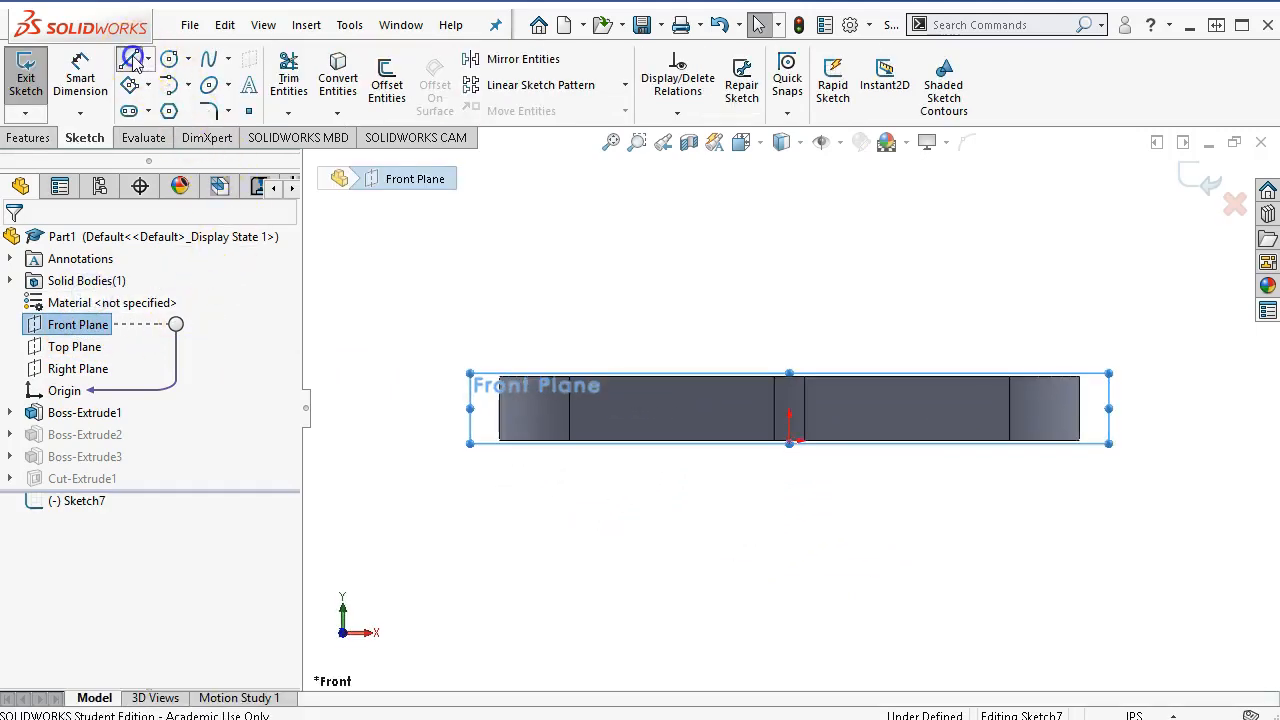
{"action": "left_click", "coordinate": [791, 440]}
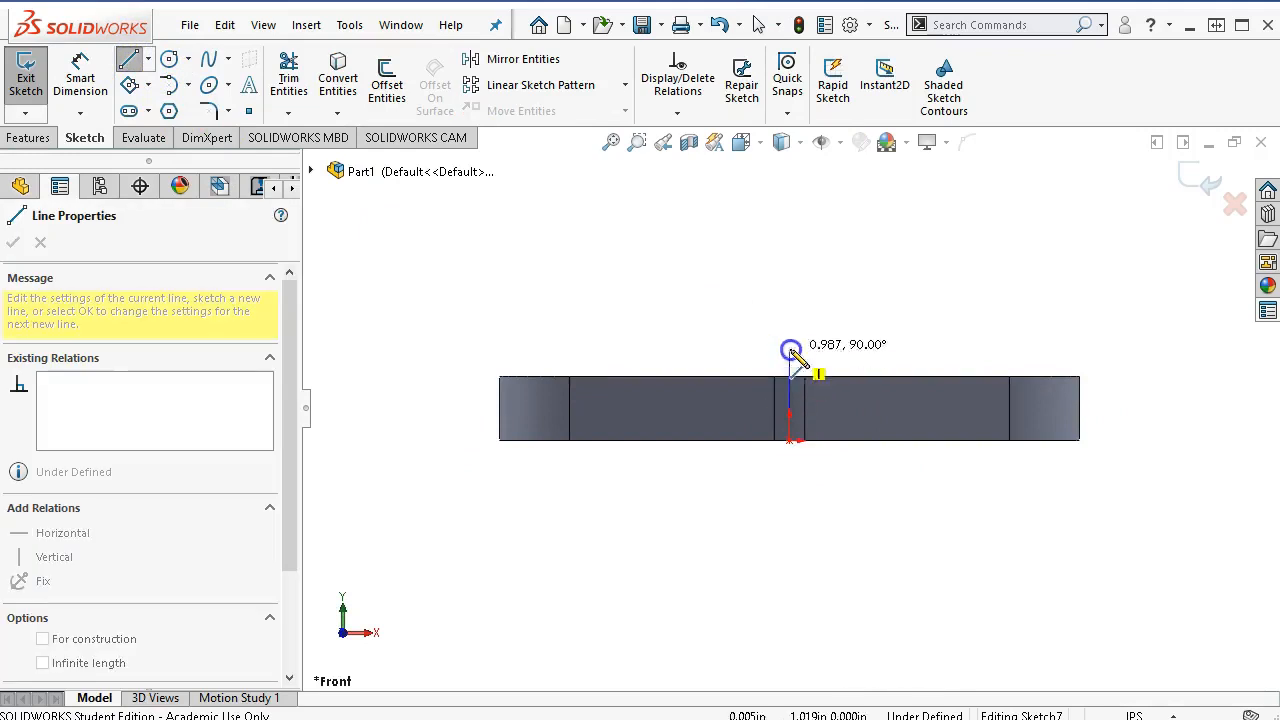
{"action": "left_click", "coordinate": [791, 226]}
{"action": "right_click", "coordinate": [851, 246]}
{"action": "left_click", "coordinate": [902, 258]}
Dimension the vertical line's upper endpoint 1.31 in above the plate's top edge
{"action": "mouse_move", "coordinate": [865, 273]}
{"action": "middle_mouse_down"}
{"action": "mouse_move", "coordinate": [846, 291]}
{"action": "mouse_move", "coordinate": [826, 397]}
{"action": "middle_mouse_up"}
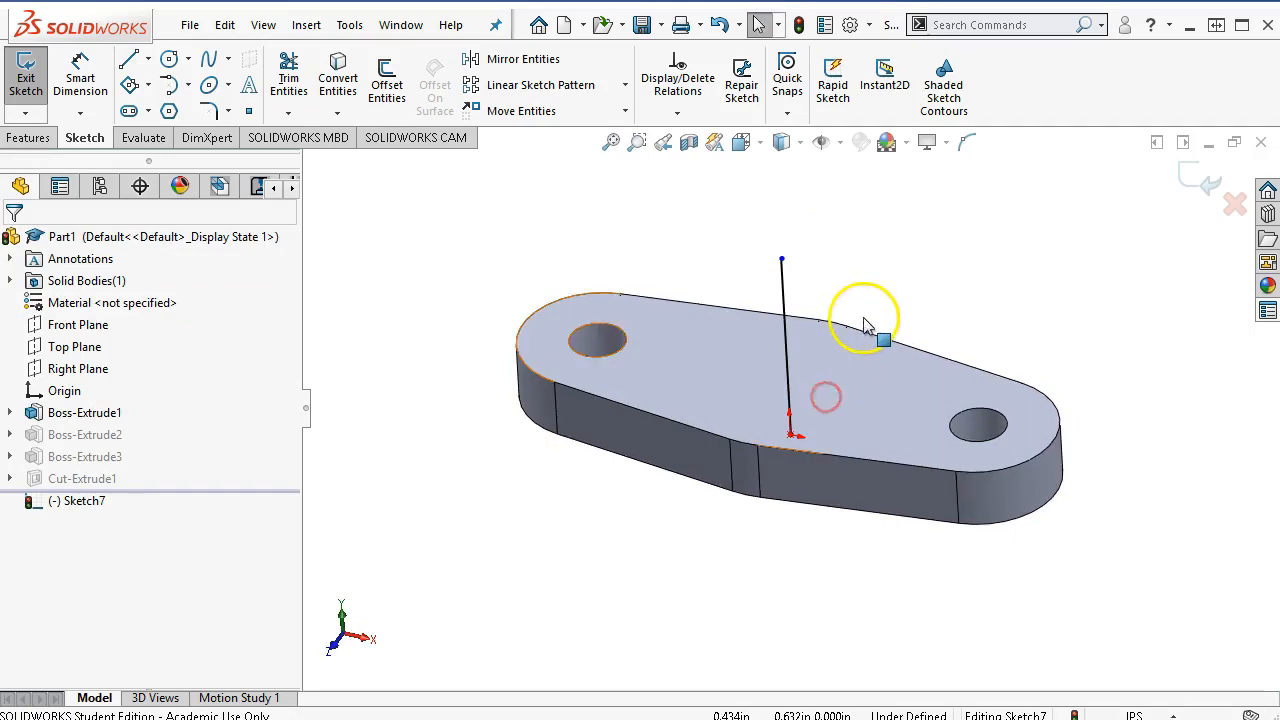
{"action": "key", "text": "ctrl+1"}
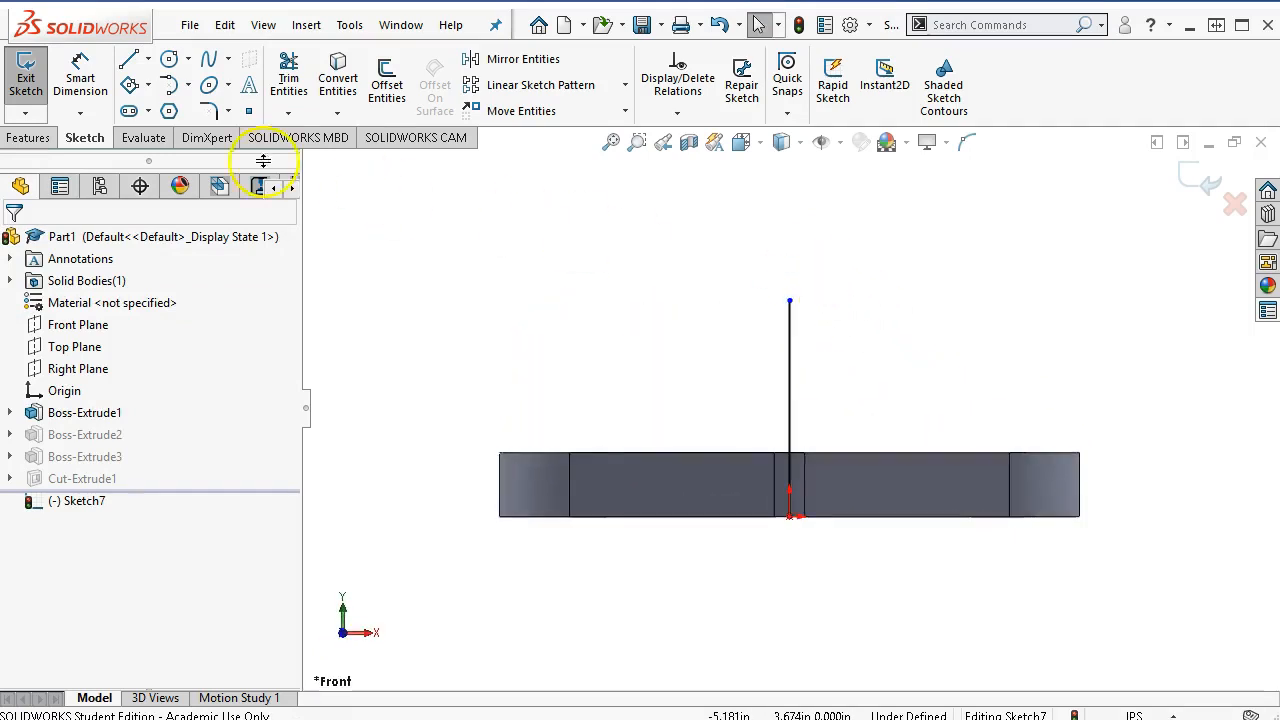
{"action": "left_click", "coordinate": [82, 75]}
{"action": "left_click", "coordinate": [851, 459]}
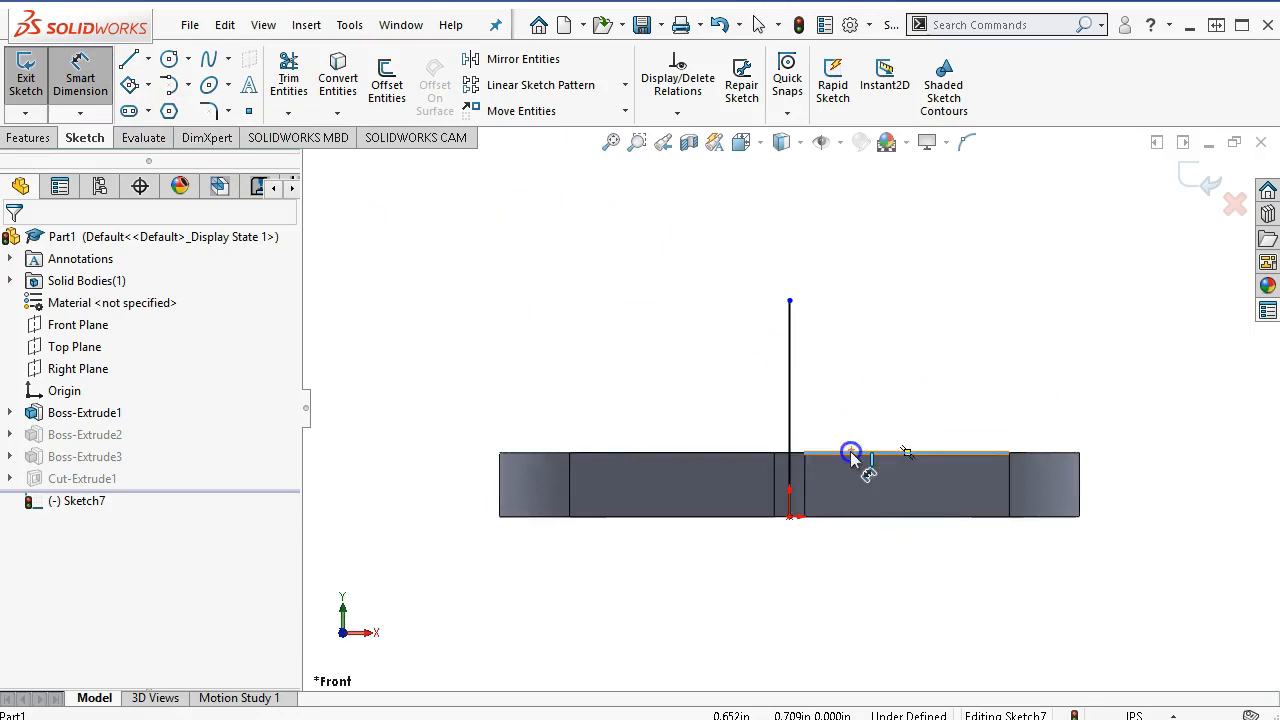
{"action": "left_click", "coordinate": [790, 301]}
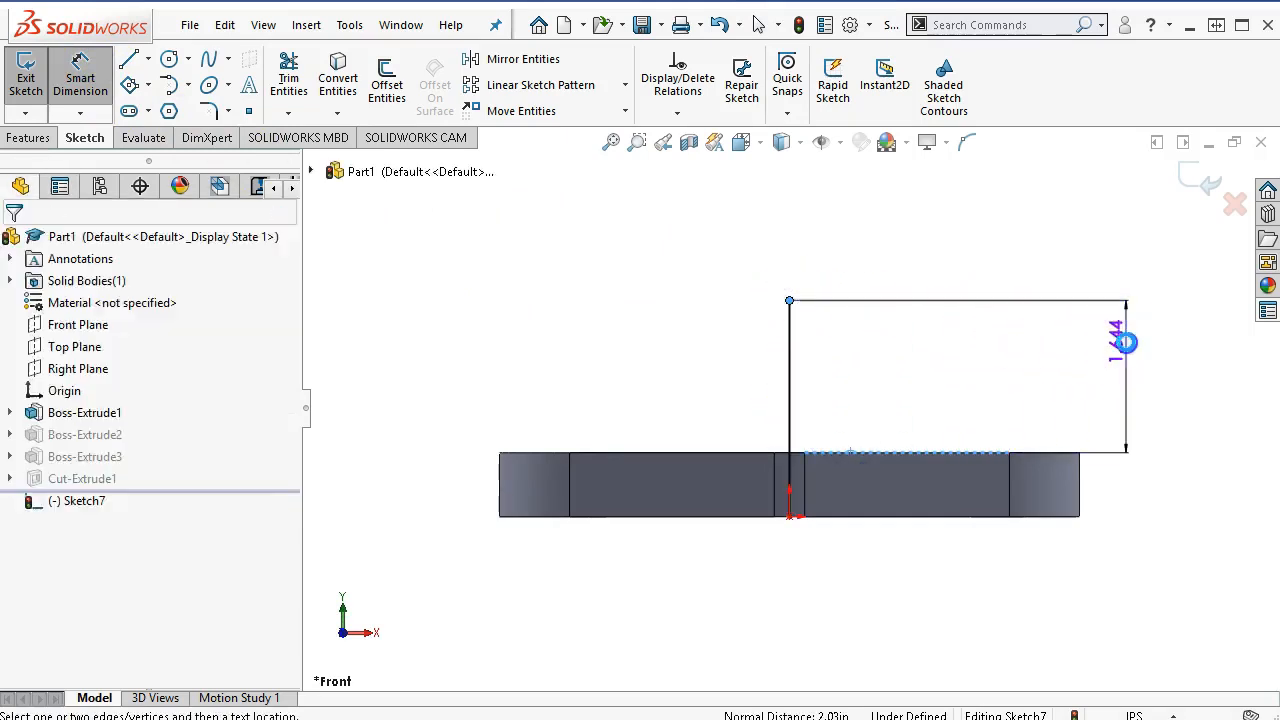
{"action": "left_click", "coordinate": [1126, 343]}
{"action": "type", "text": "1.3"}
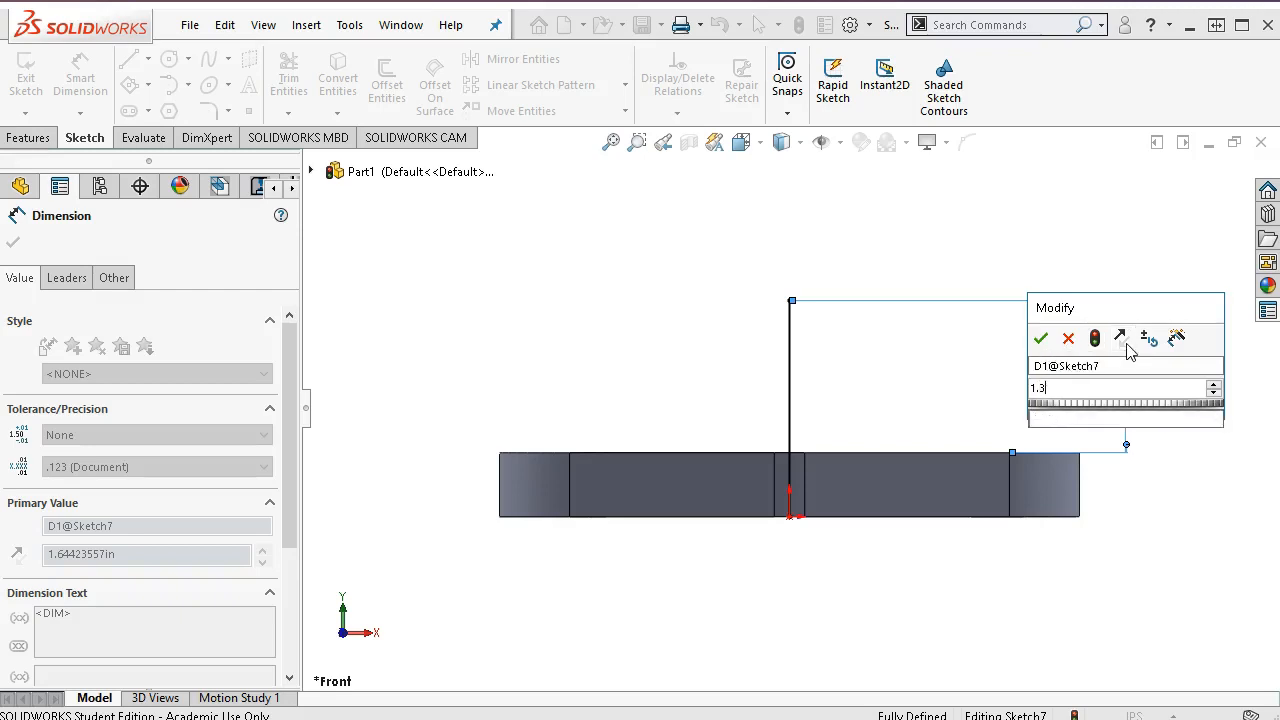
{"action": "key", "text": "Return"}
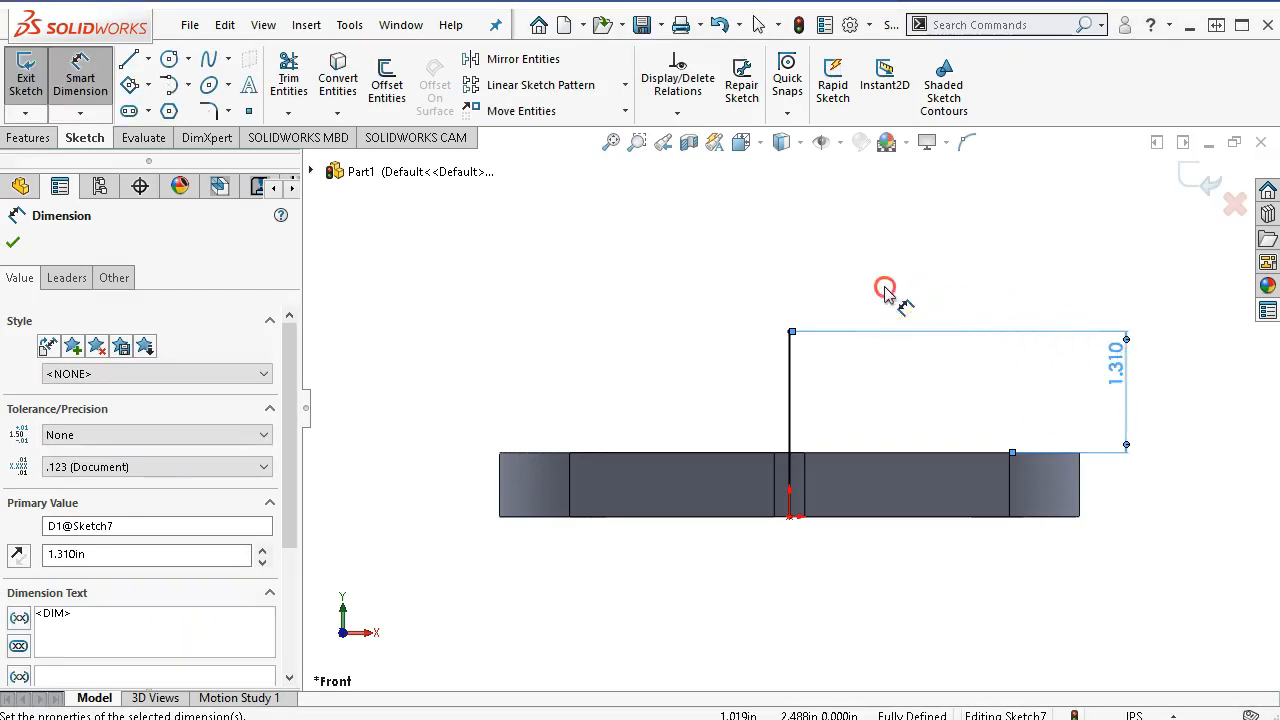
Finish dimensioning the vertical line and close its sketch
{"action": "right_click", "coordinate": [885, 290]}
{"action": "left_click", "coordinate": [946, 349]}
{"action": "left_click", "coordinate": [1200, 178]}
{"action": "mouse_move", "coordinate": [1043, 306]}
{"action": "middle_mouse_down"}
{"action": "mouse_move", "coordinate": [993, 388]}
{"action": "mouse_move", "coordinate": [986, 449]}
{"action": "middle_mouse_up"}
{"action": "left_click", "coordinate": [712, 300]}
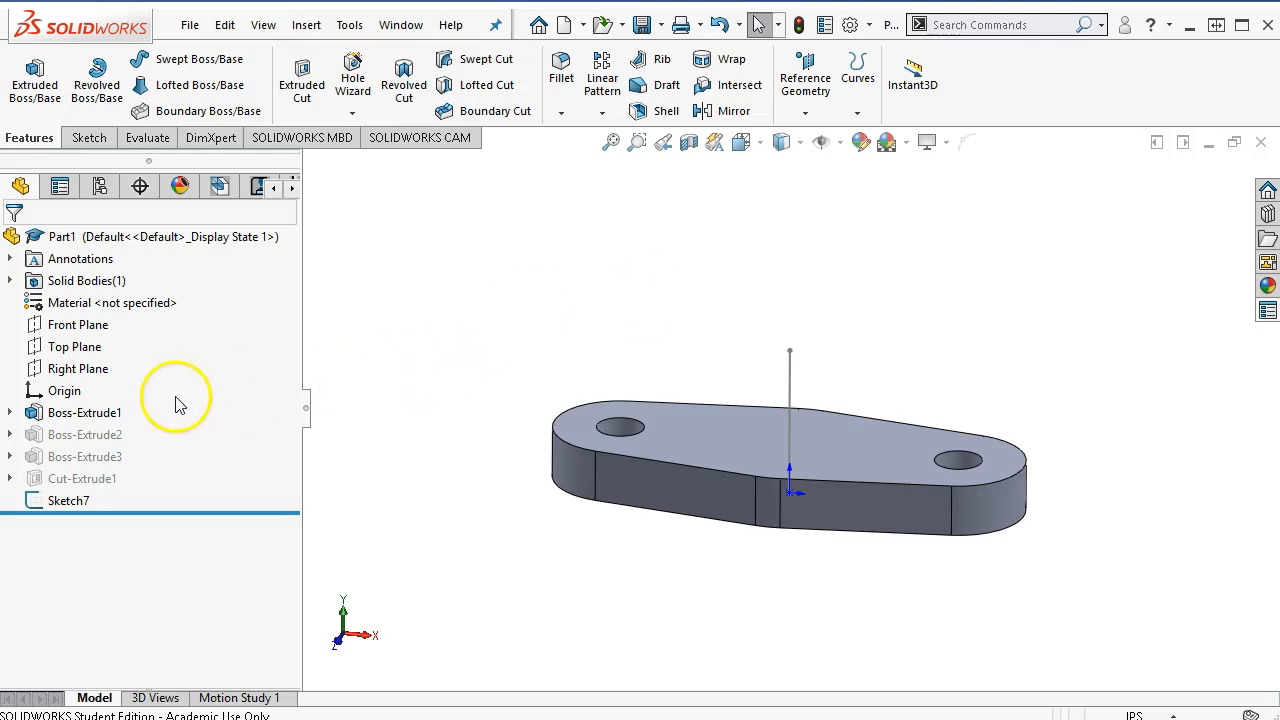
Rename the vertical line's sketch as CL plane
{"action": "left_click", "coordinate": [62, 503]}
{"action": "left_click", "coordinate": [62, 503]}
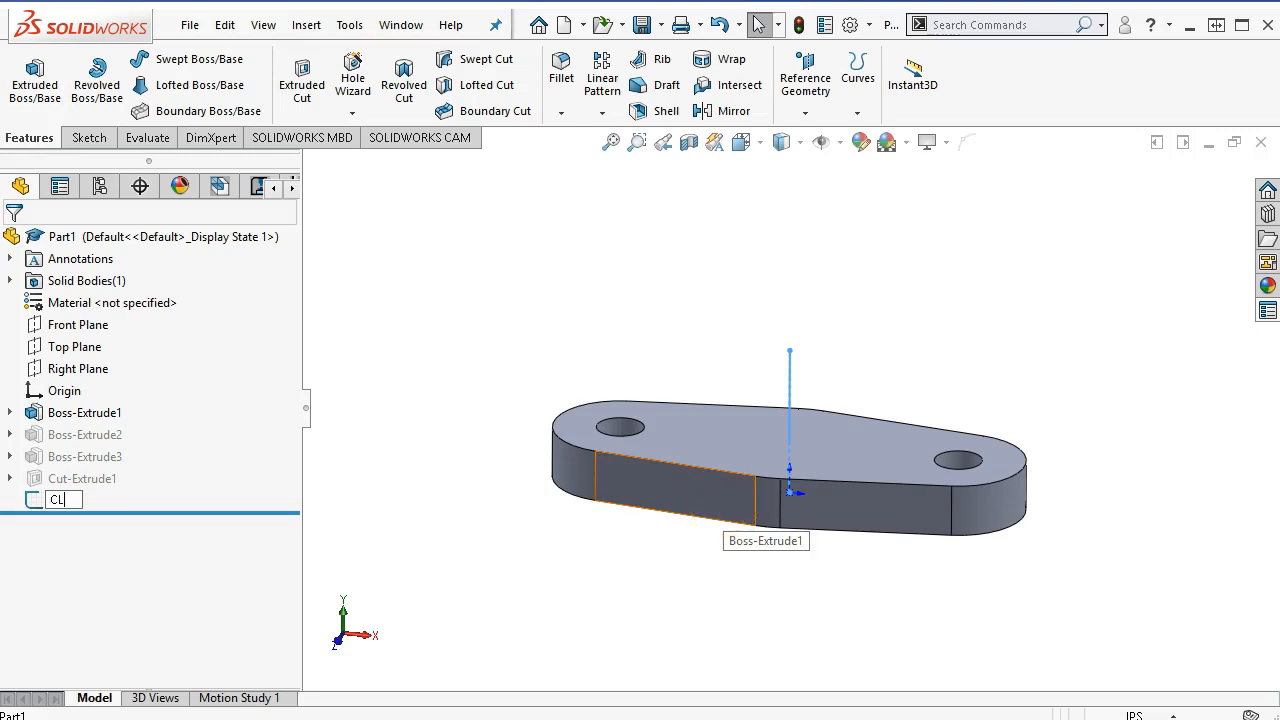
{"action": "type", "text": "CLp"}
{"action": "key", "text": "BackSpace"}
{"action": "type", "text": "plane"}
{"action": "key", "text": "Return"}
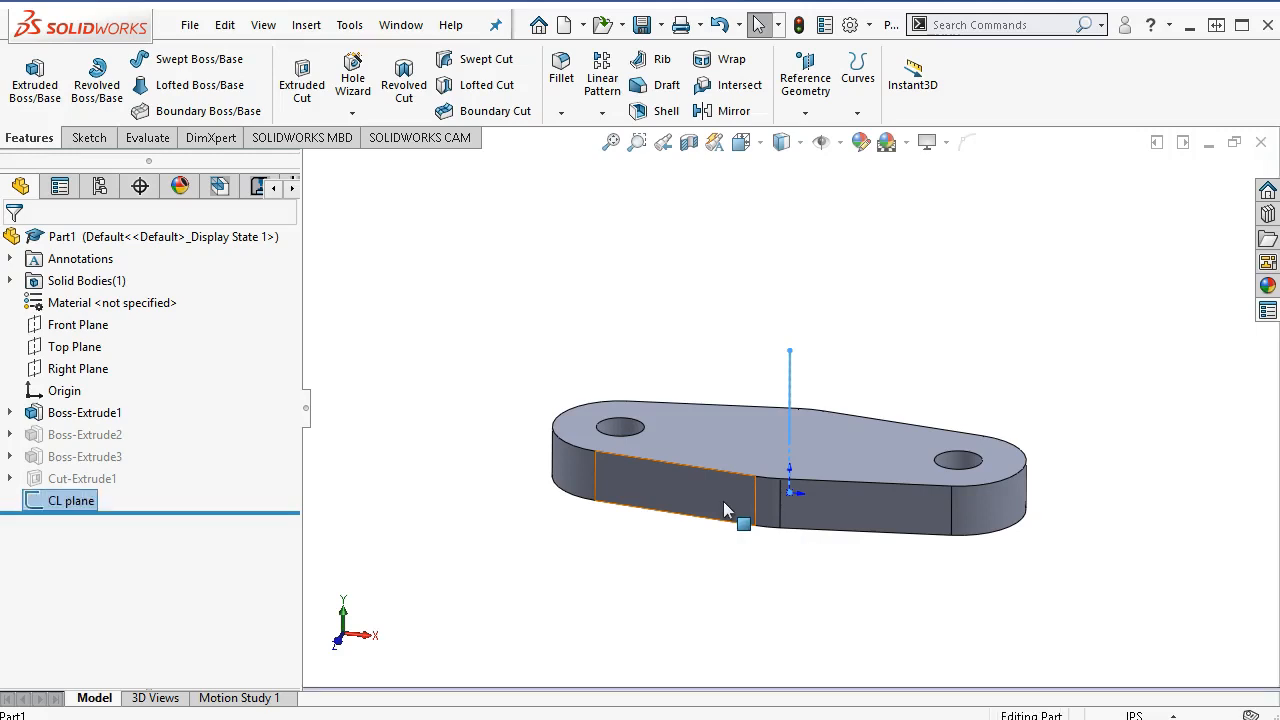
{"action": "left_click", "coordinate": [711, 368]}
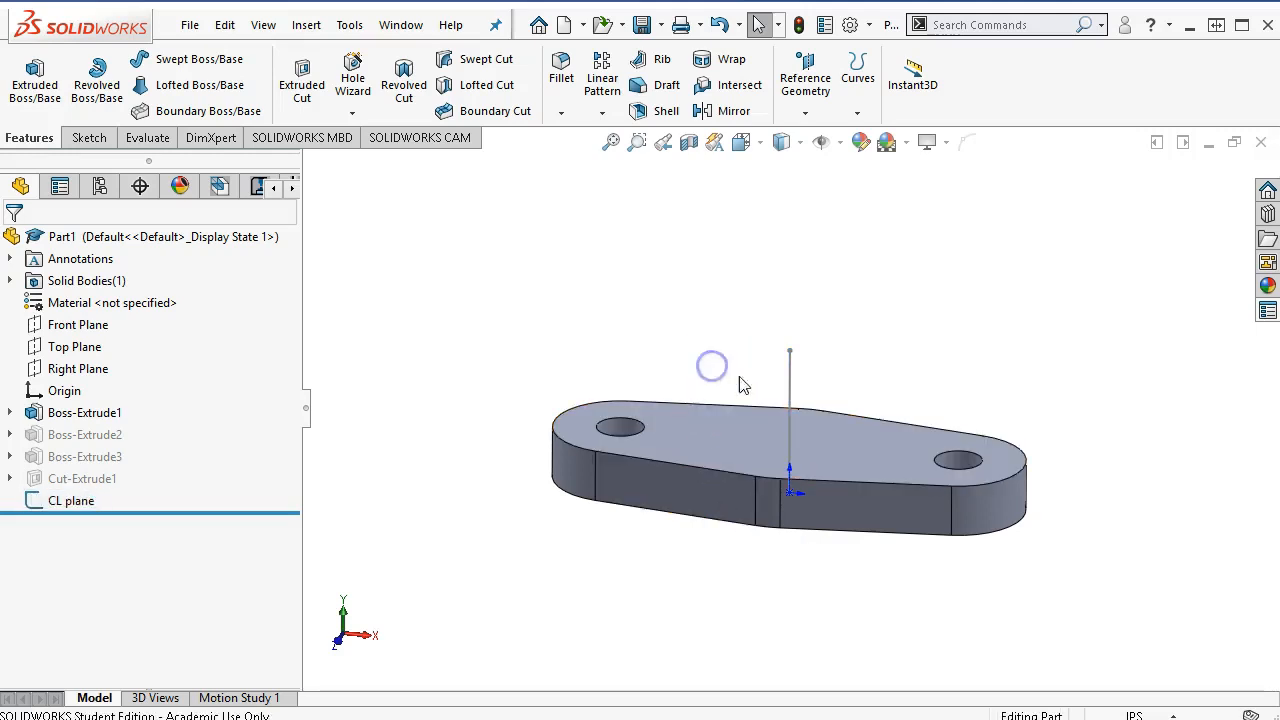
Start a reference plane using the vertical line as first reference and the Front Plane as second reference
{"action": "left_click", "coordinate": [789, 396]}
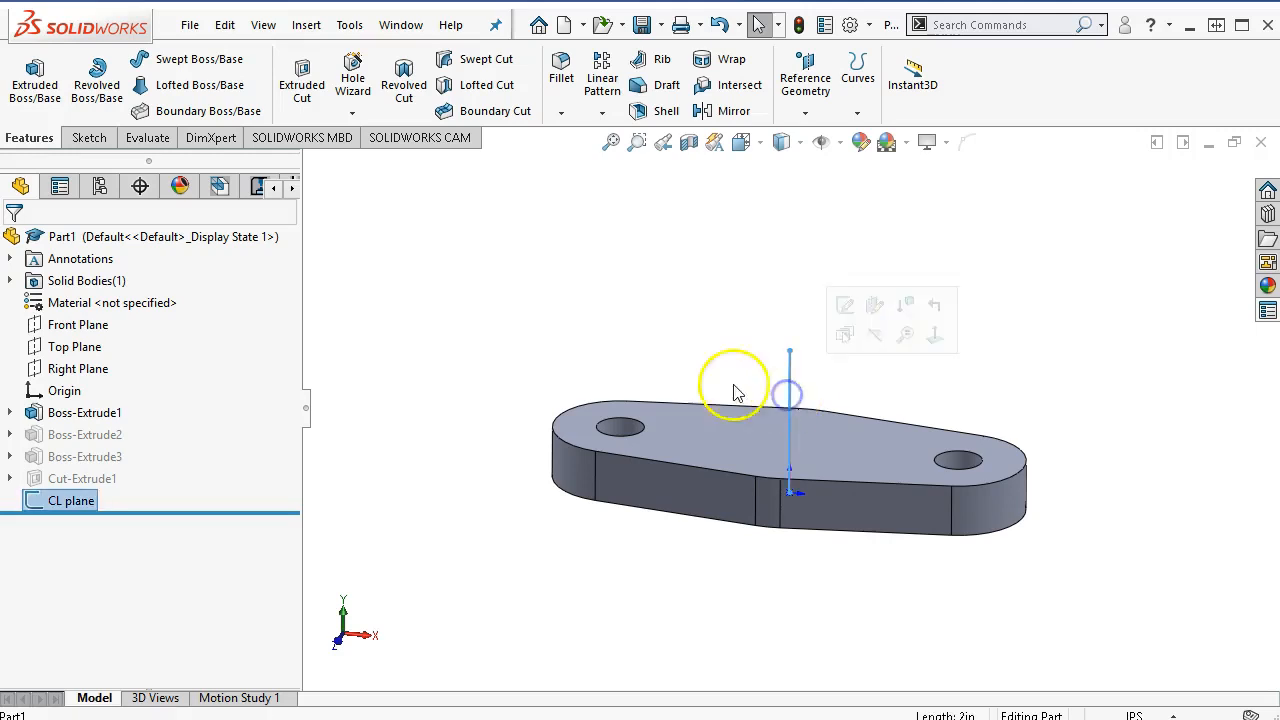
{"action": "left_click", "coordinate": [78, 325]}
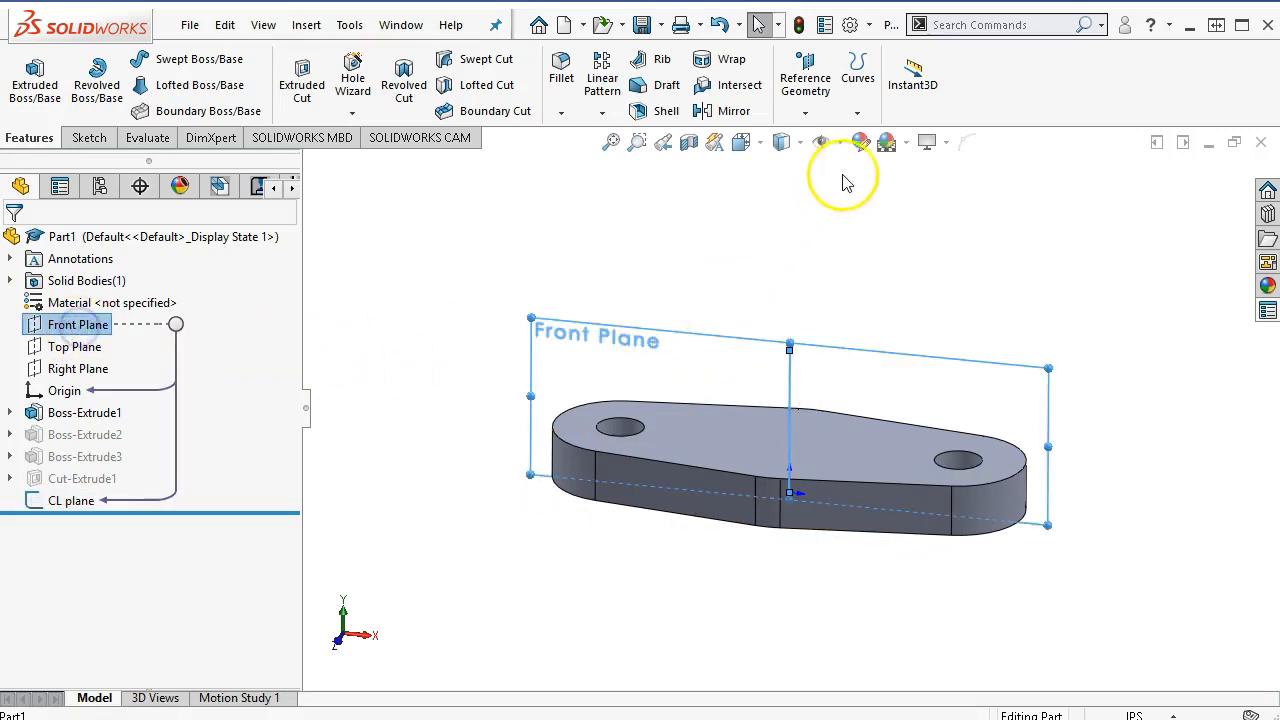
{"action": "left_click", "coordinate": [805, 112]}
{"action": "left_click", "coordinate": [813, 137]}
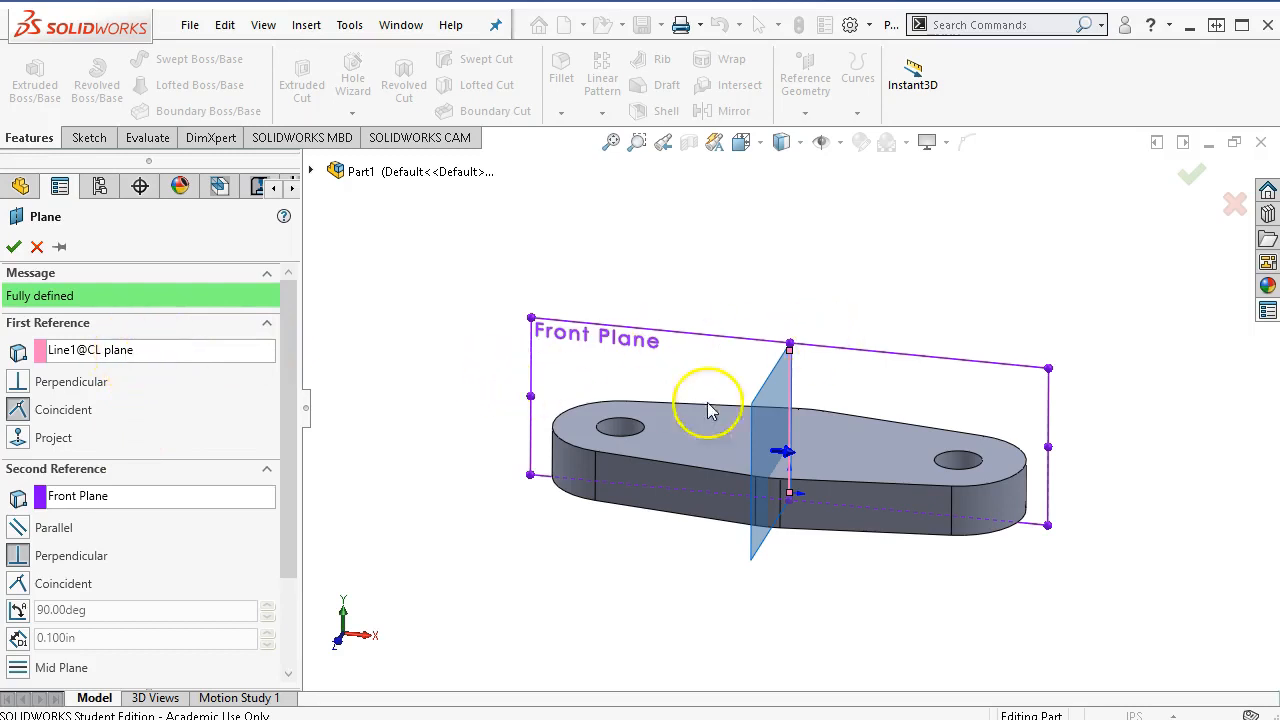
Set the reference plane at 45 degrees to the Front Plane with the offset not flipped, and create it
{"action": "left_click", "coordinate": [17, 610]}
{"action": "double_click", "coordinate": [64, 609]}
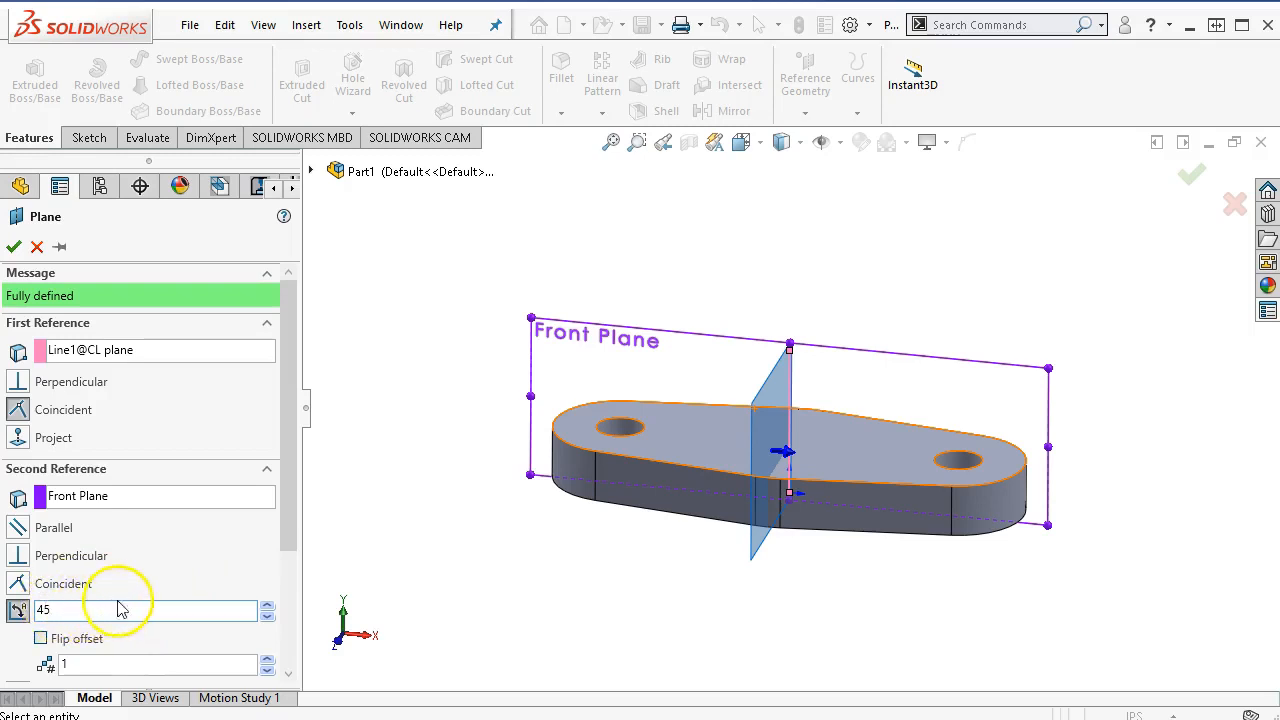
{"action": "left_click_drag", "start_coordinate": [295, 463], "coordinate": [289, 529]}
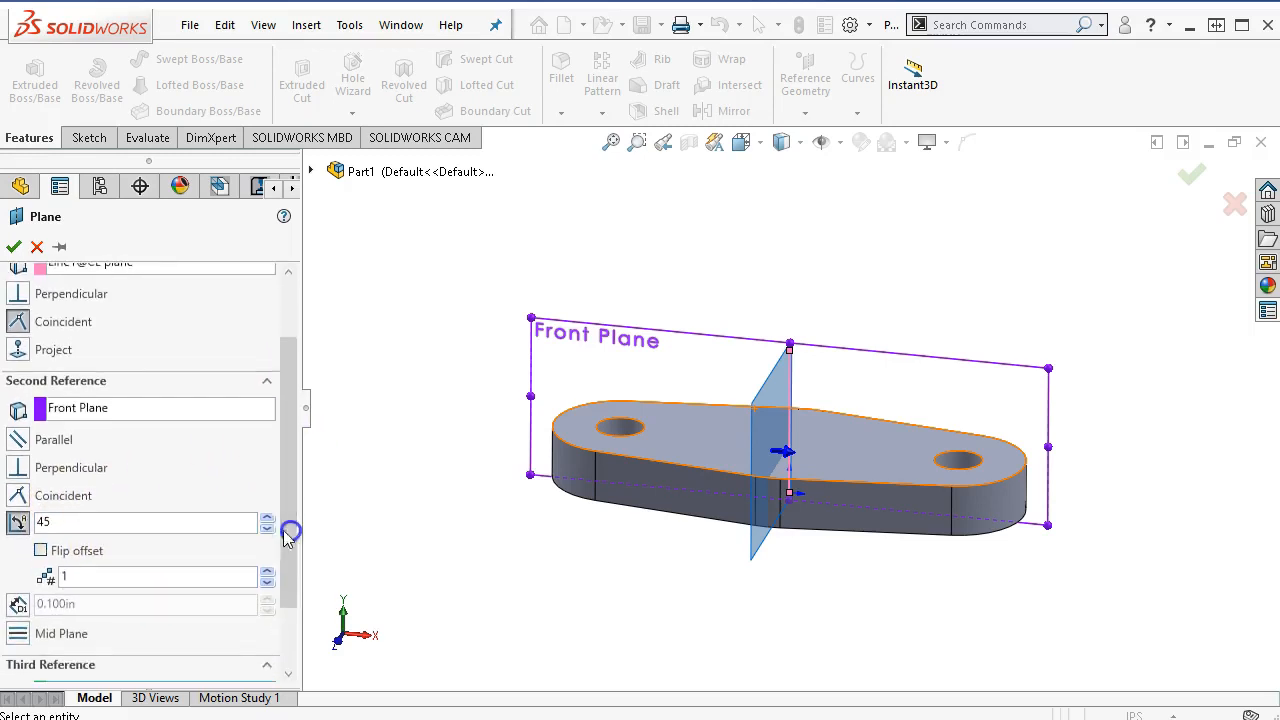
{"action": "left_click", "coordinate": [41, 551]}
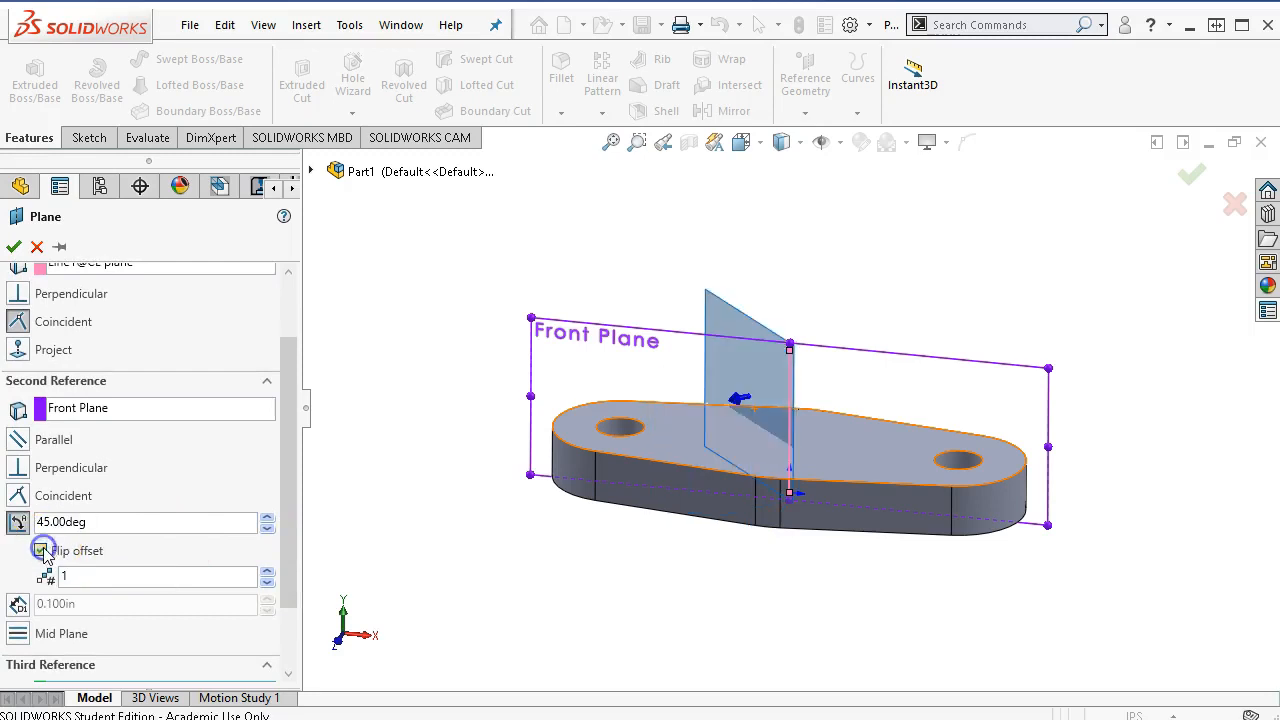
{"action": "left_click", "coordinate": [41, 551]}
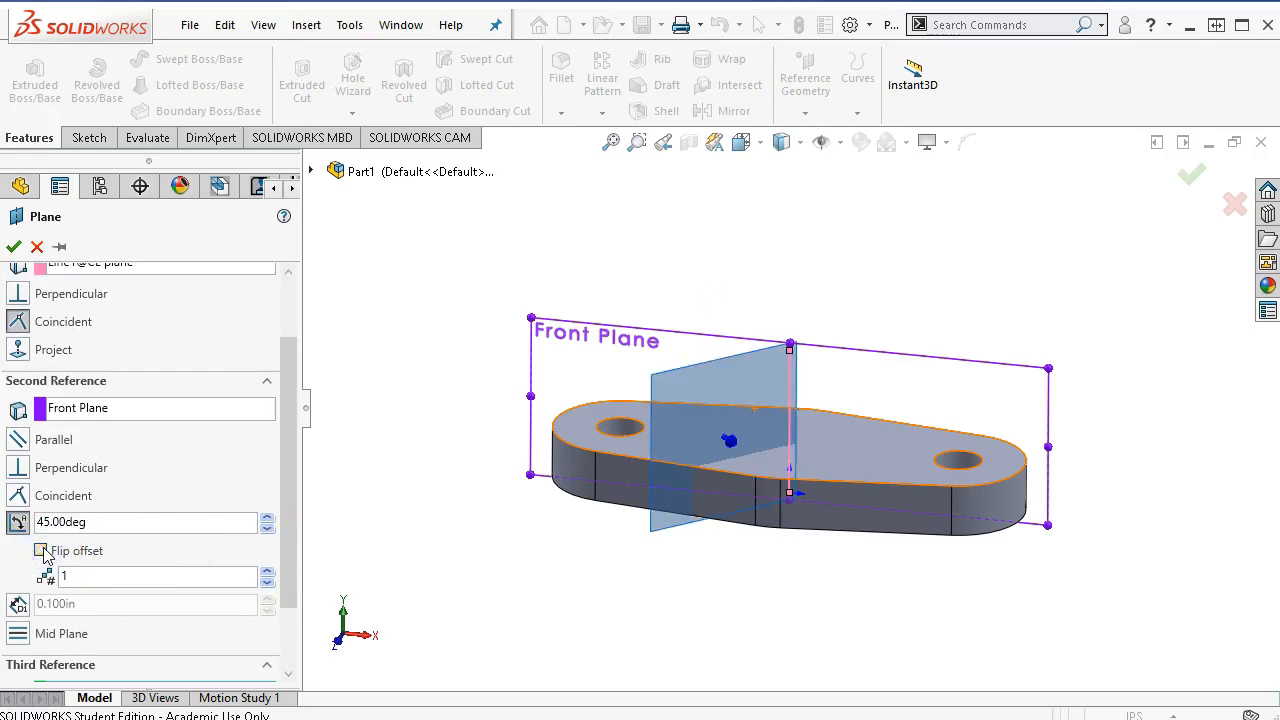
{"action": "middle_click_drag", "start_coordinate": [423, 537], "coordinate": [423, 598]}
{"action": "middle_click_drag", "start_coordinate": [421, 560], "coordinate": [419, 562]}
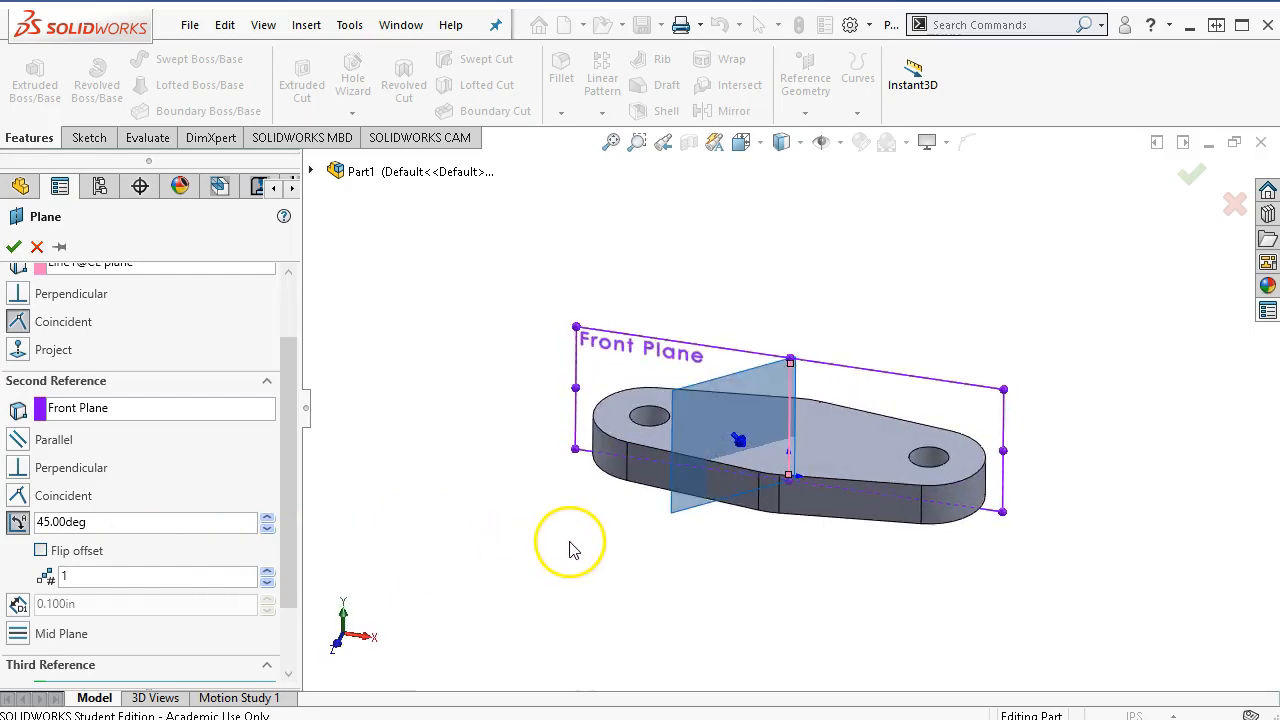
{"action": "scroll", "coordinate": [890, 320], "scroll_direction": "down", "scroll_amount": 2}
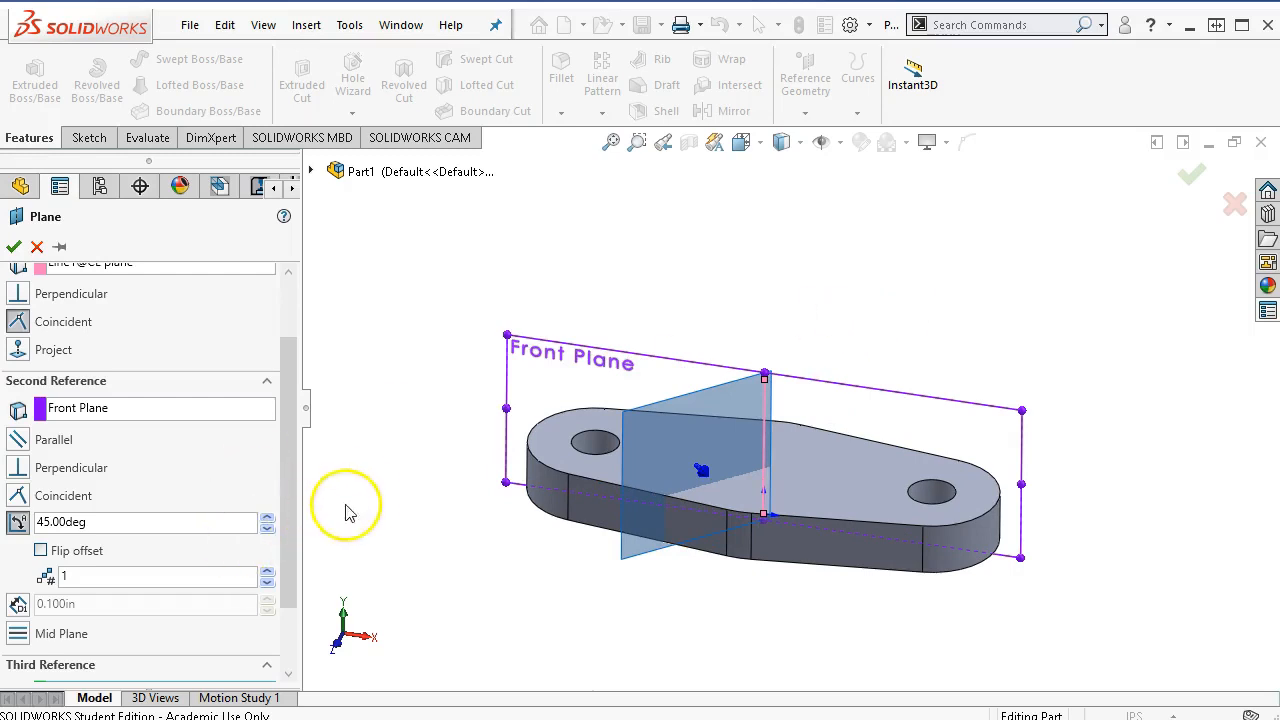
{"action": "left_click_drag", "start_coordinate": [292, 512], "coordinate": [287, 406]}
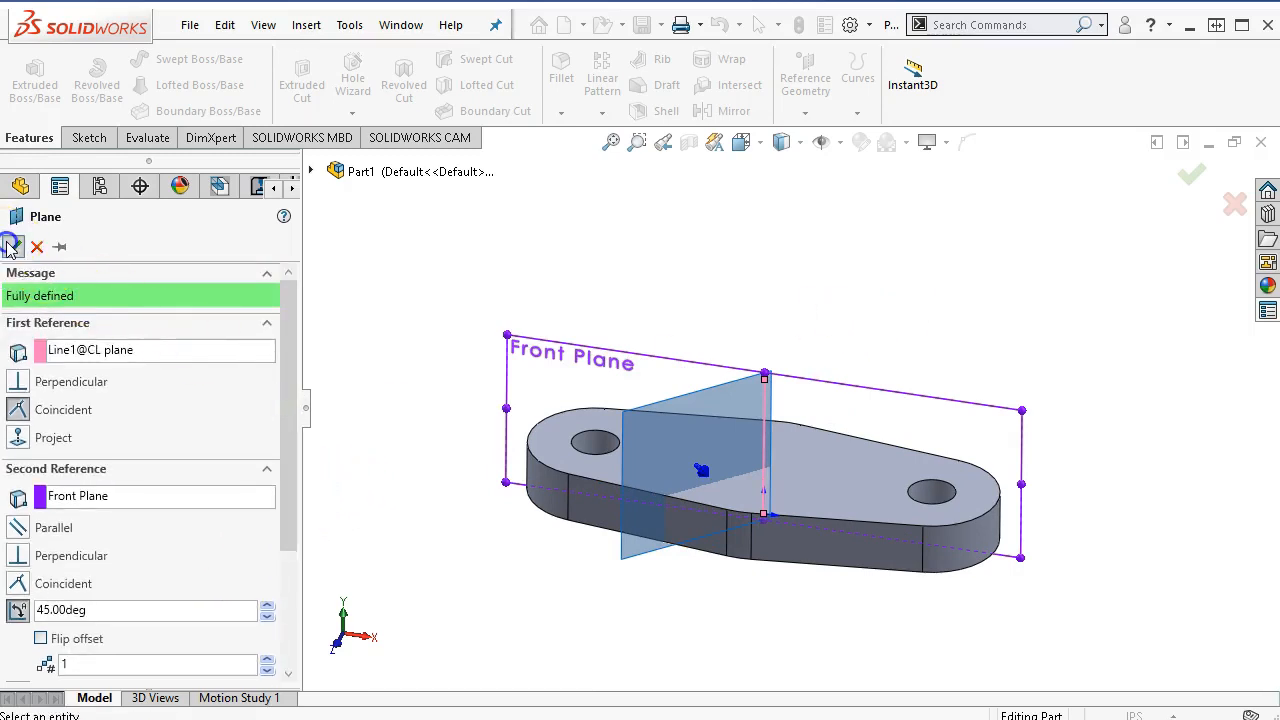
{"action": "left_click", "coordinate": [12, 246]}
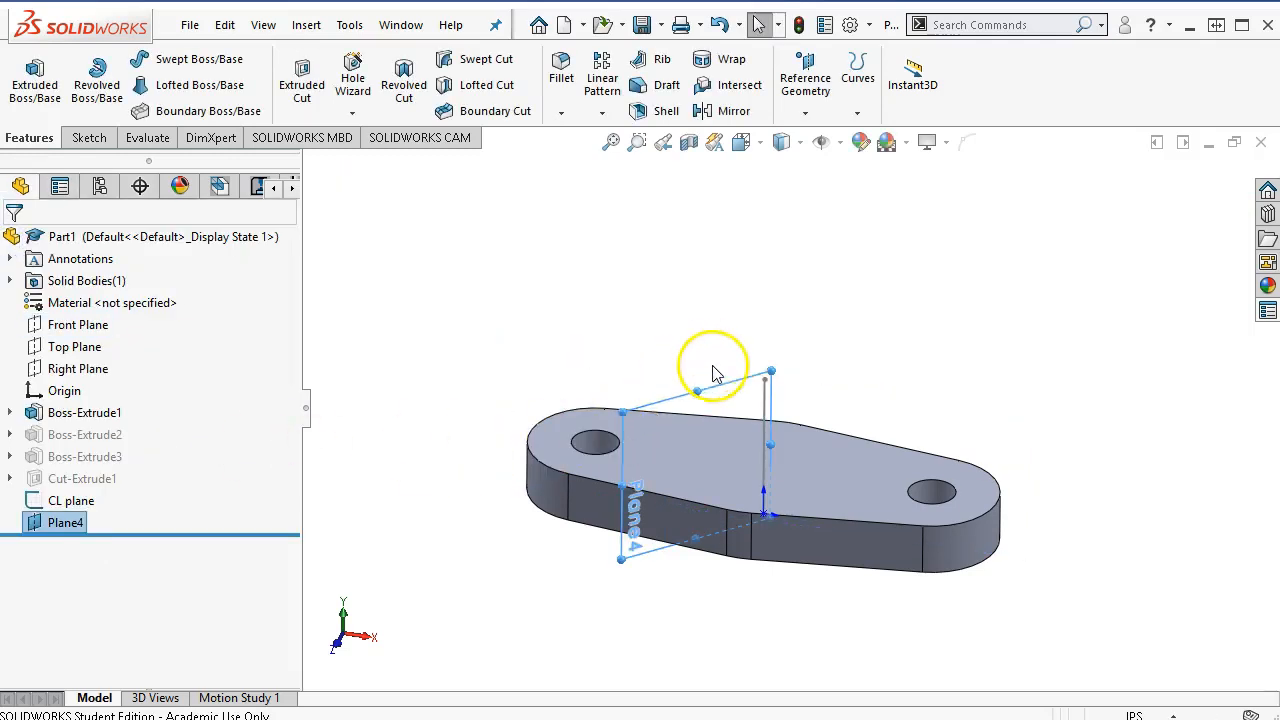
Start a sketch on the new 45-degree plane through the vertical line
{"action": "right_click", "coordinate": [731, 388]}
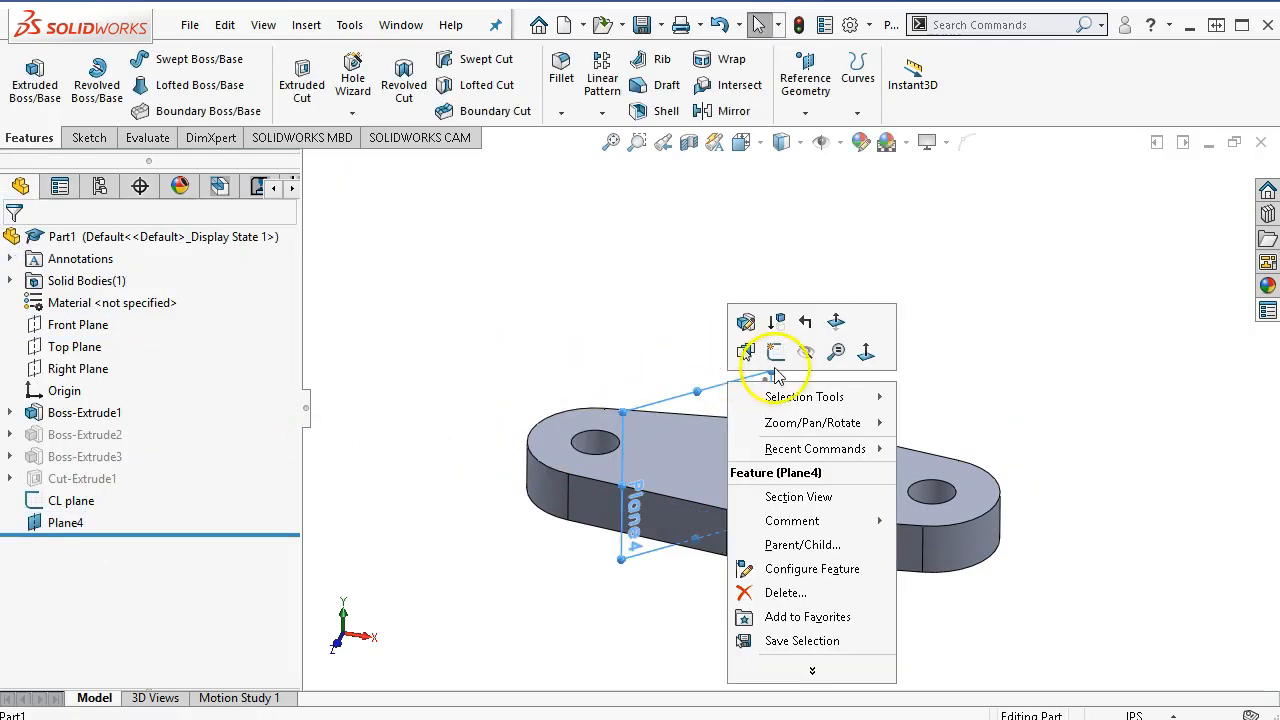
{"action": "left_click", "coordinate": [775, 354]}
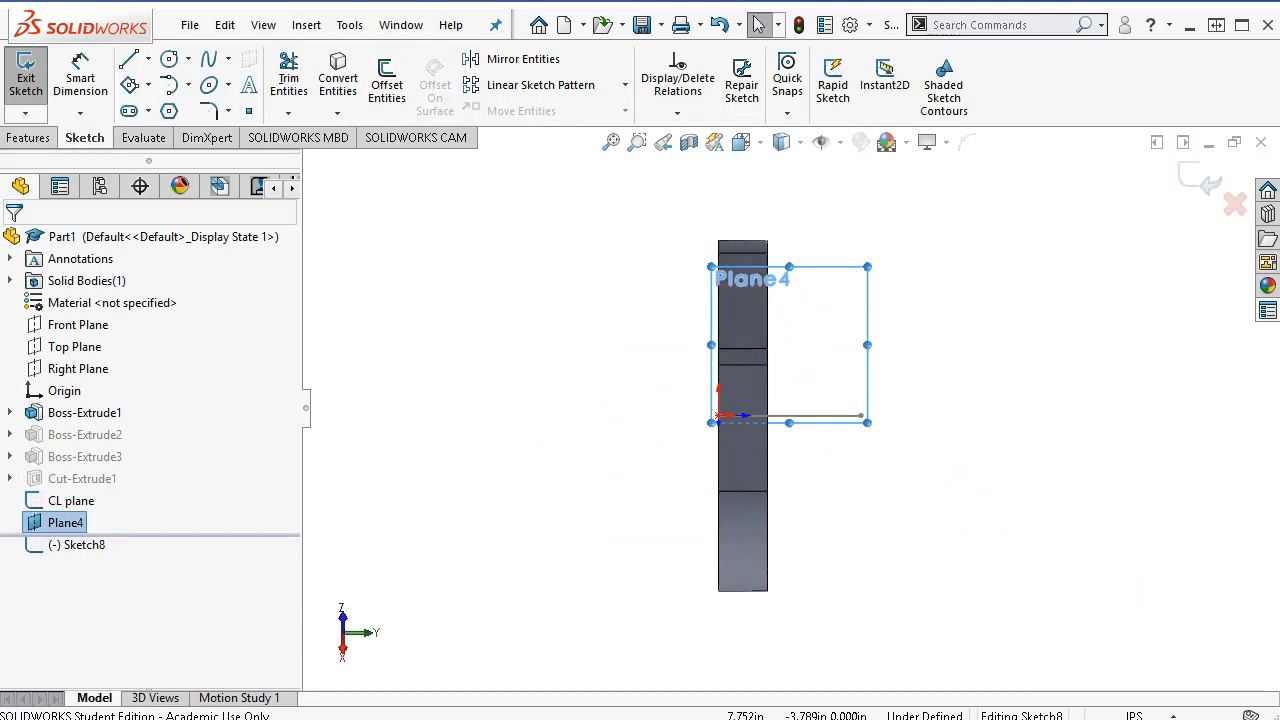
{"action": "key", "text": "ctrl+Left"}
{"action": "key", "text": "Left"}
{"action": "key", "text": "Left"}
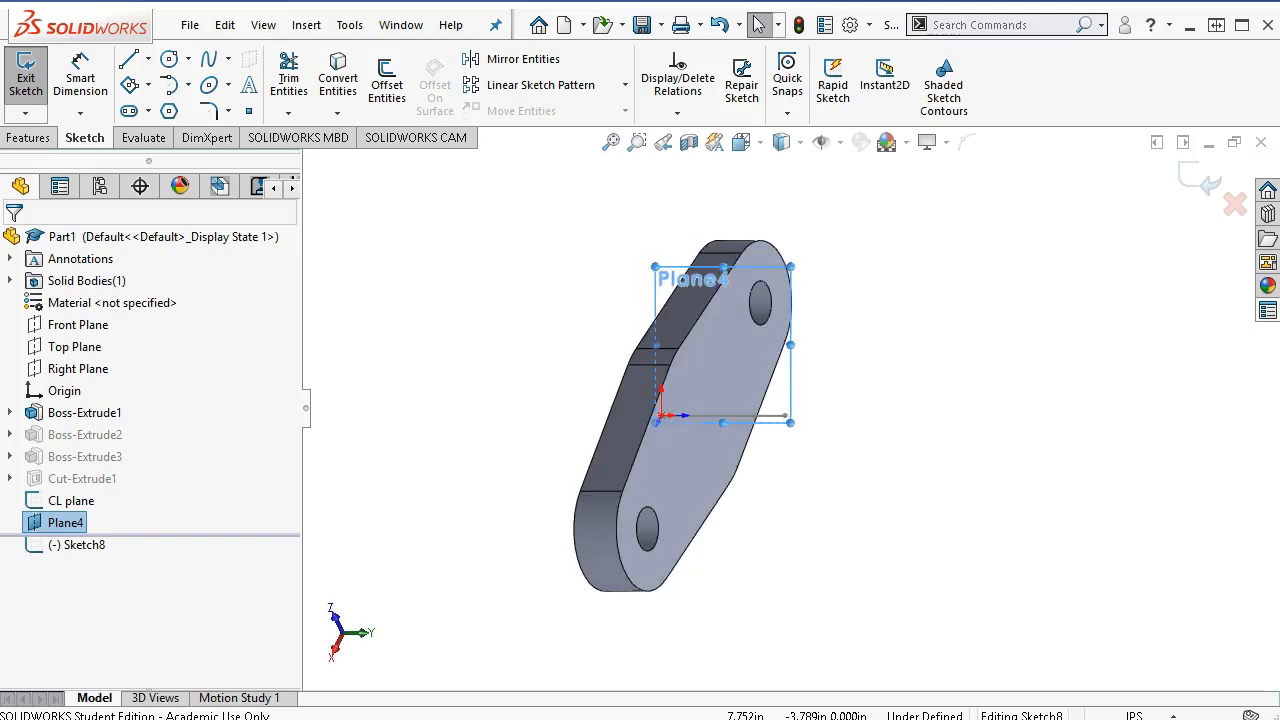
{"action": "key", "text": "Right"}
{"action": "key", "text": "Right"}
{"action": "key", "text": "Right"}
{"action": "key", "text": "Left"}
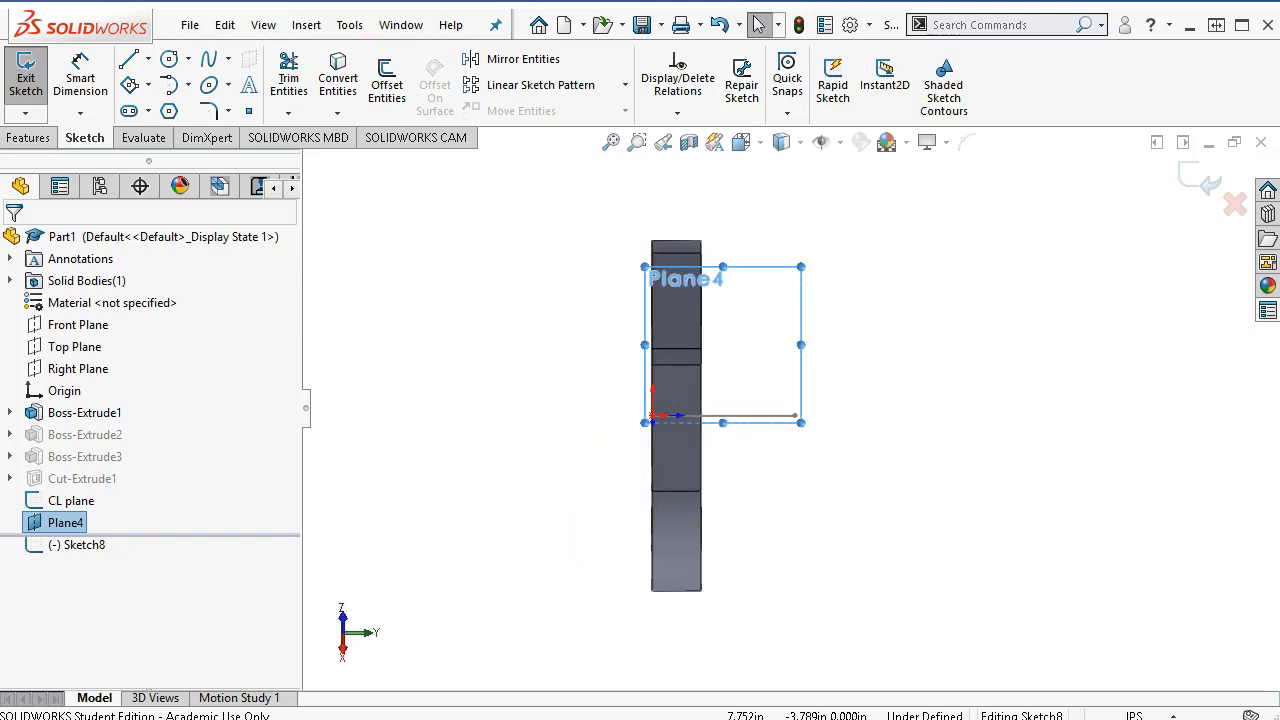
{"action": "key", "text": "alt+Right"}
{"action": "key", "text": "alt+Left"}
{"action": "key", "text": "alt+Left"}
{"action": "key", "text": "alt+Left"}
{"action": "key", "text": "alt+Left"}
{"action": "key", "text": "alt+Left"}
{"action": "key", "text": "alt+Left"}
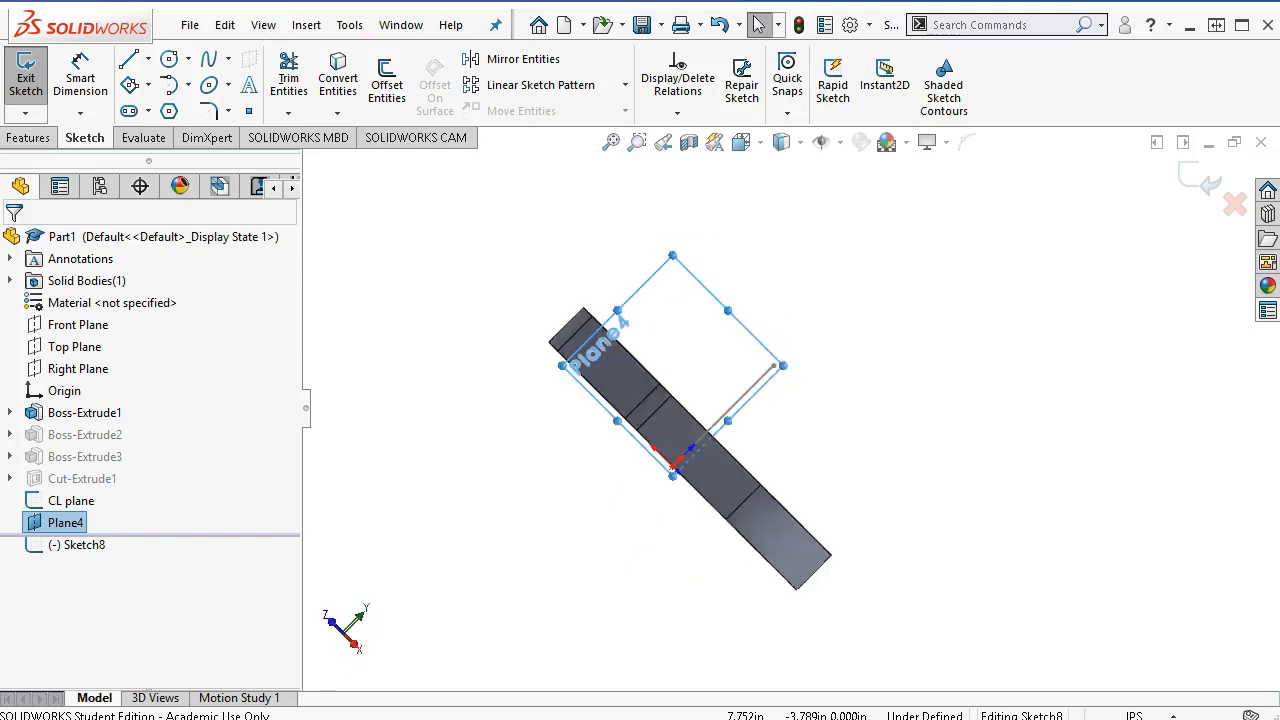
{"action": "key", "text": "alt+Left"}
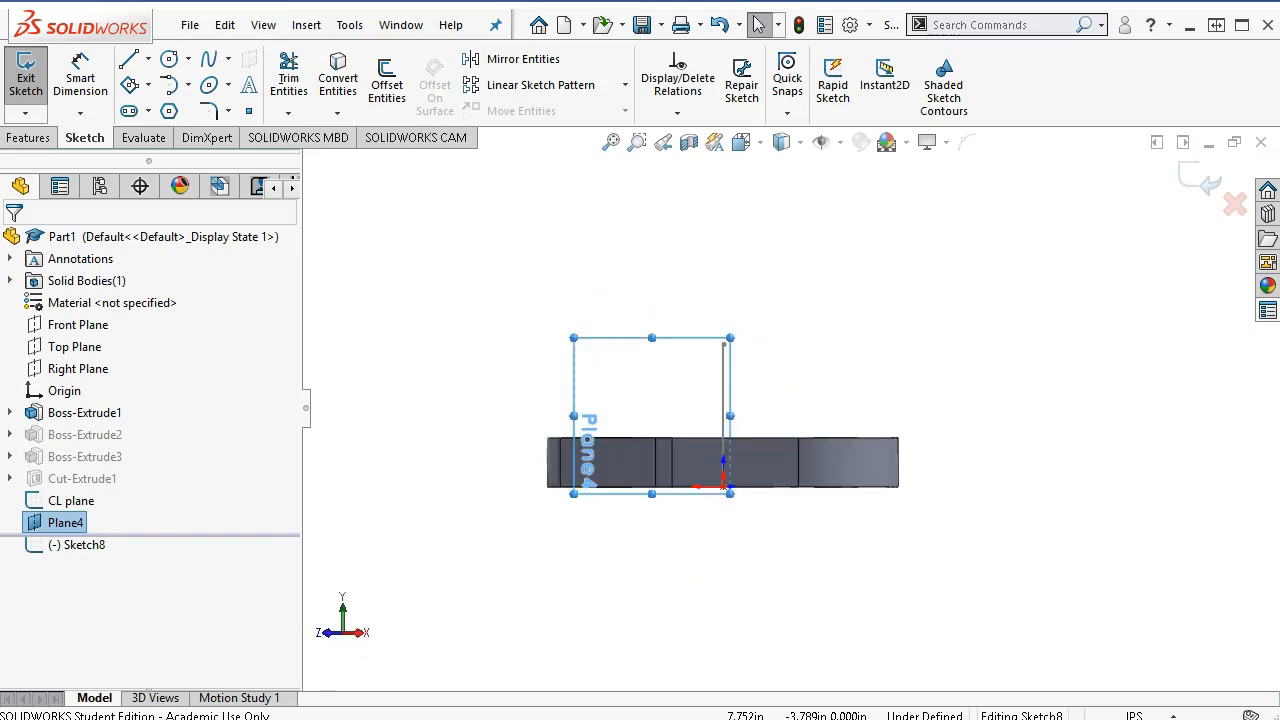
{"action": "scroll", "coordinate": [789, 343], "scroll_direction": "down", "scroll_amount": 5}
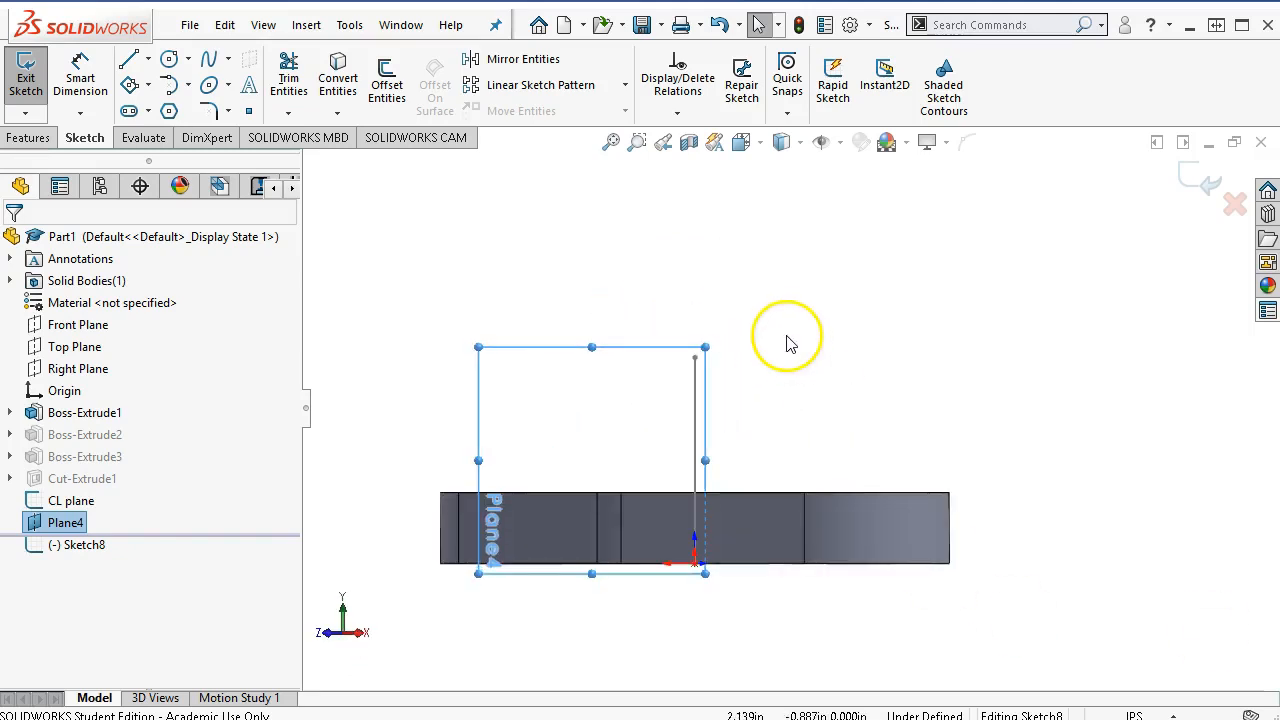
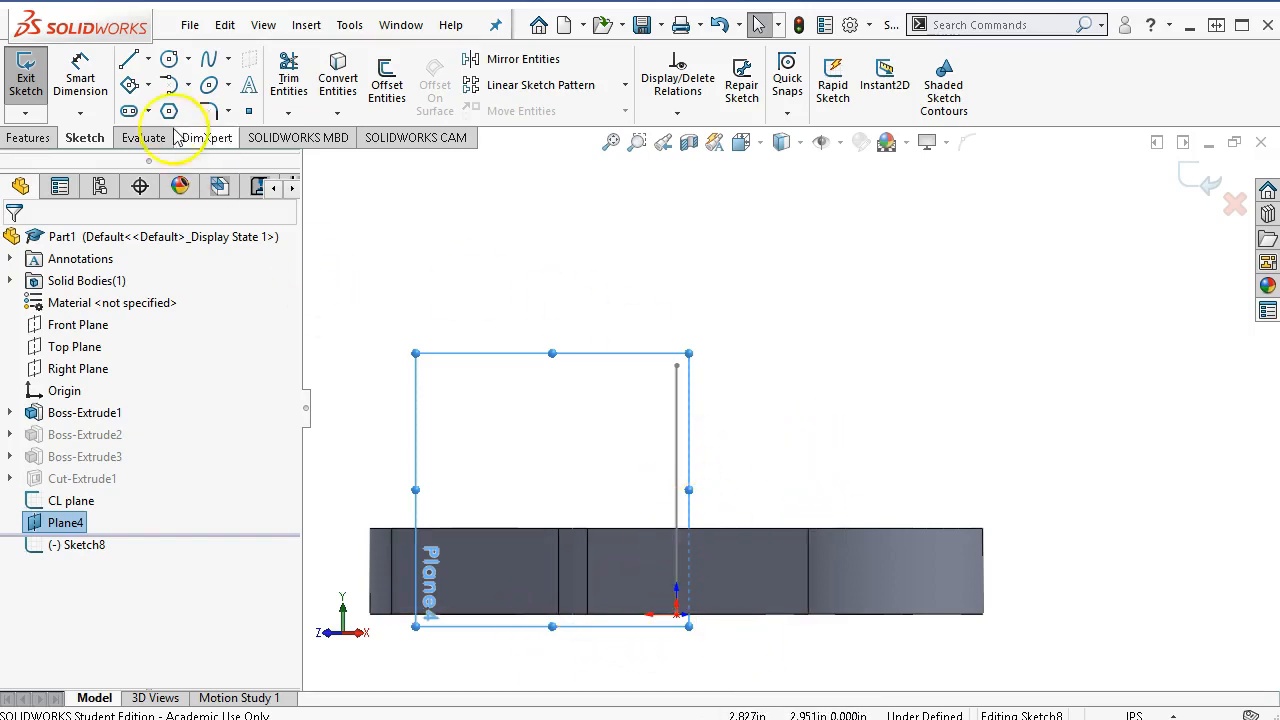
Draw a corner rectangle about 2.5 in wide and 1.8 in high standing on the plate's top edge
{"action": "left_click", "coordinate": [148, 86]}
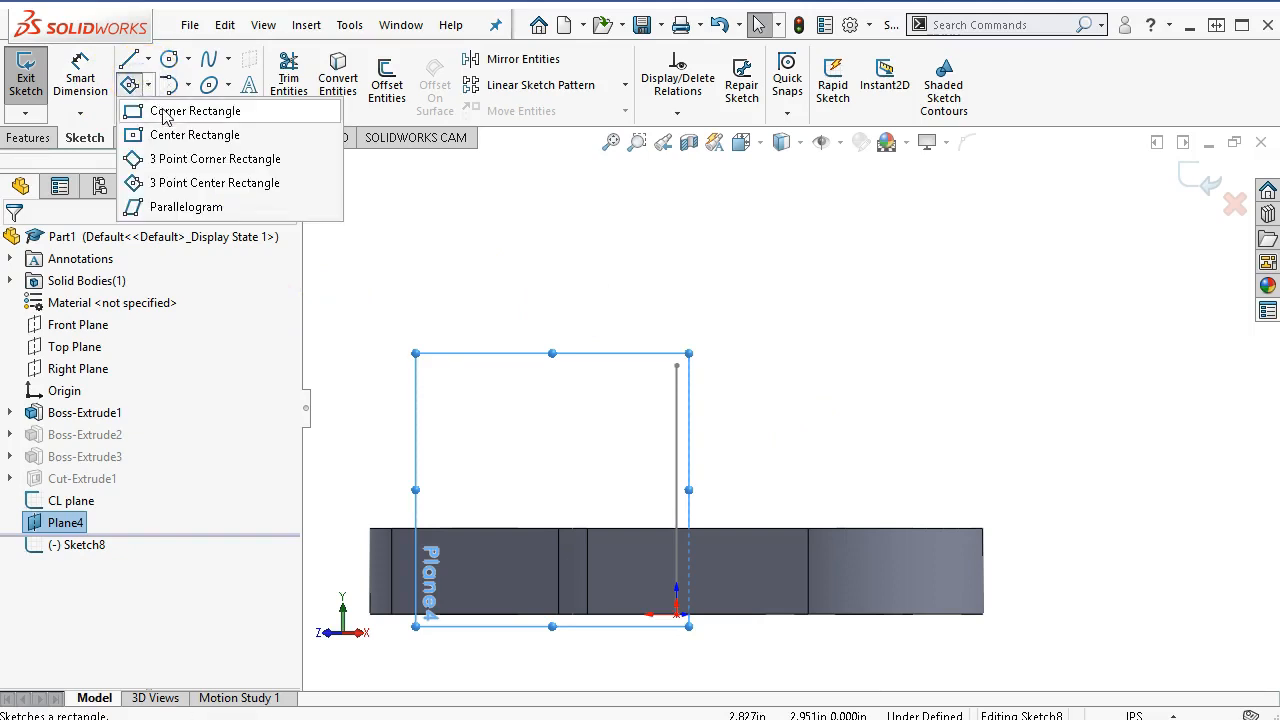
{"action": "left_click", "coordinate": [162, 108]}
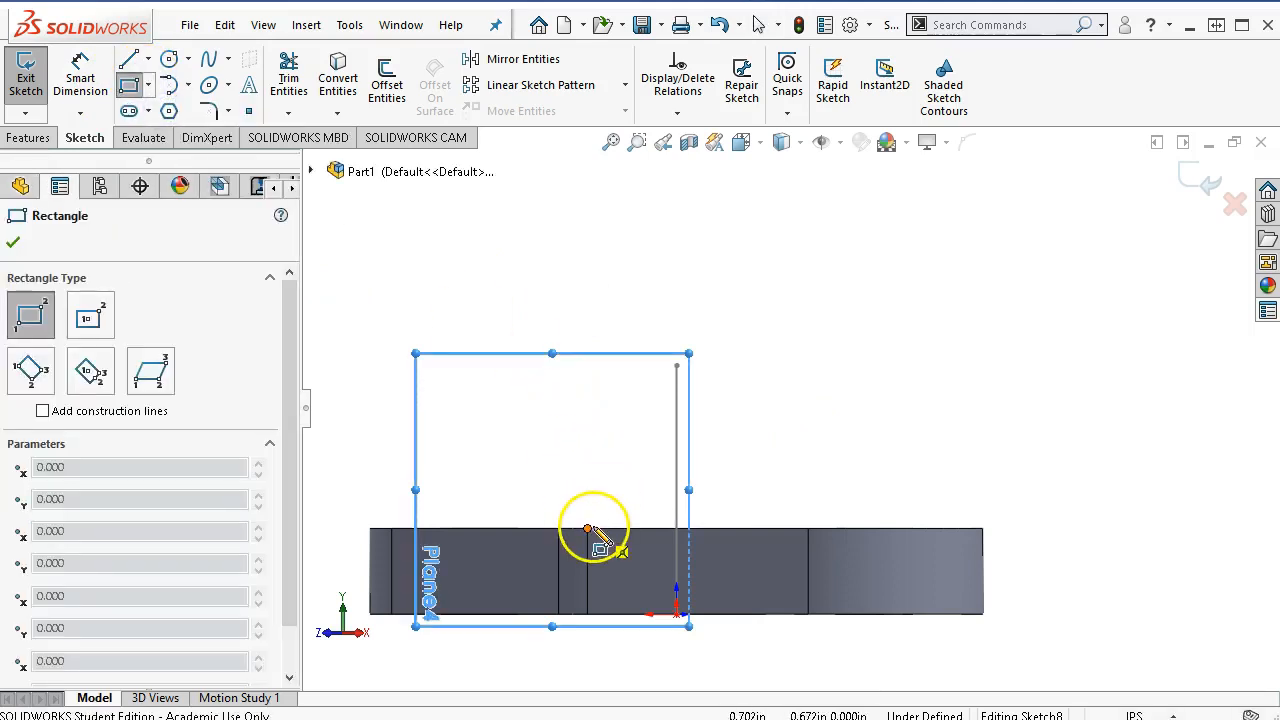
{"action": "left_click", "coordinate": [544, 528]}
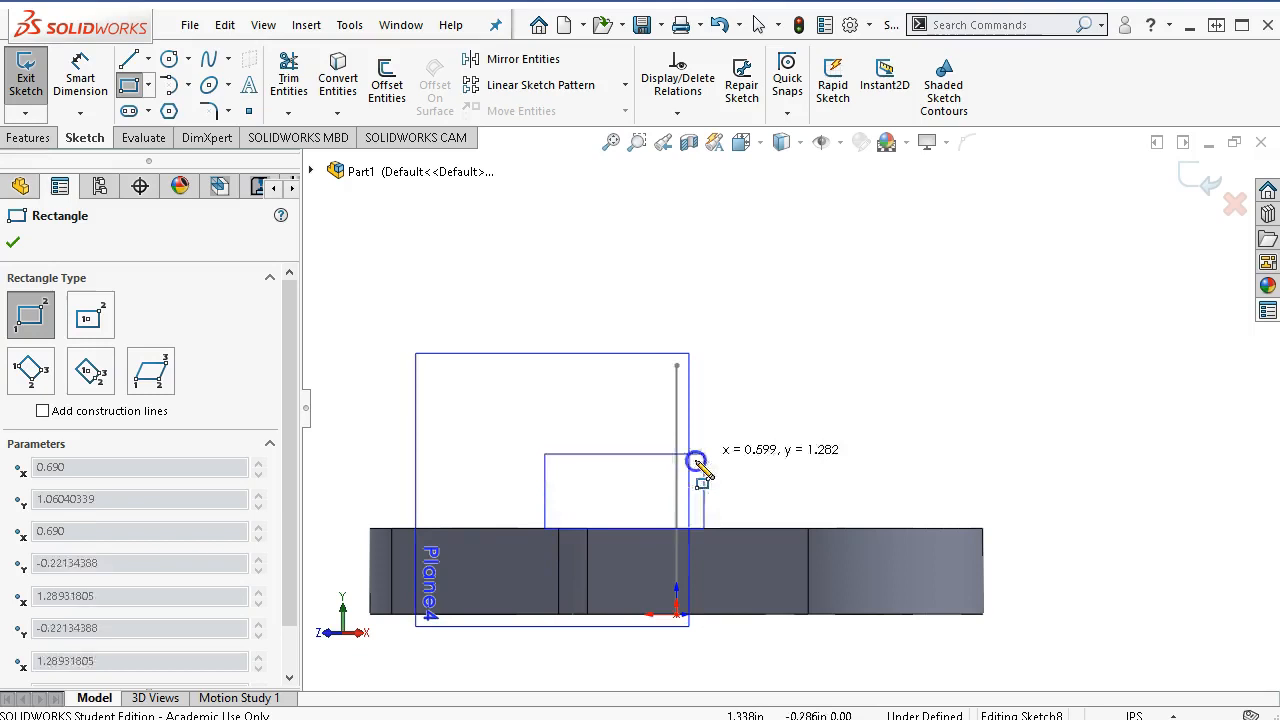
{"action": "left_click", "coordinate": [855, 303]}
{"action": "right_click", "coordinate": [708, 262]}
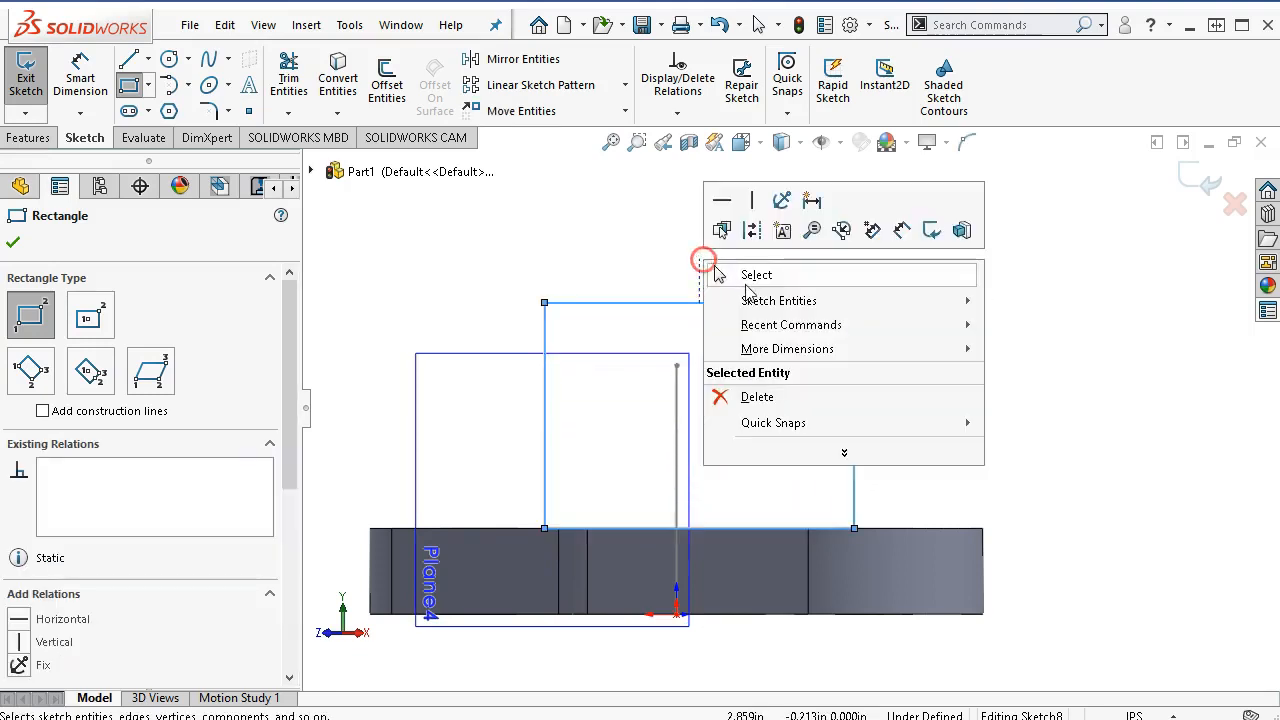
{"action": "left_click", "coordinate": [745, 276]}
Try to delete the lower corner's coincident relation and center the rectangle's top edge on the vertical line's upper endpoint with a Midpoint relation
{"action": "left_click", "coordinate": [543, 529]}
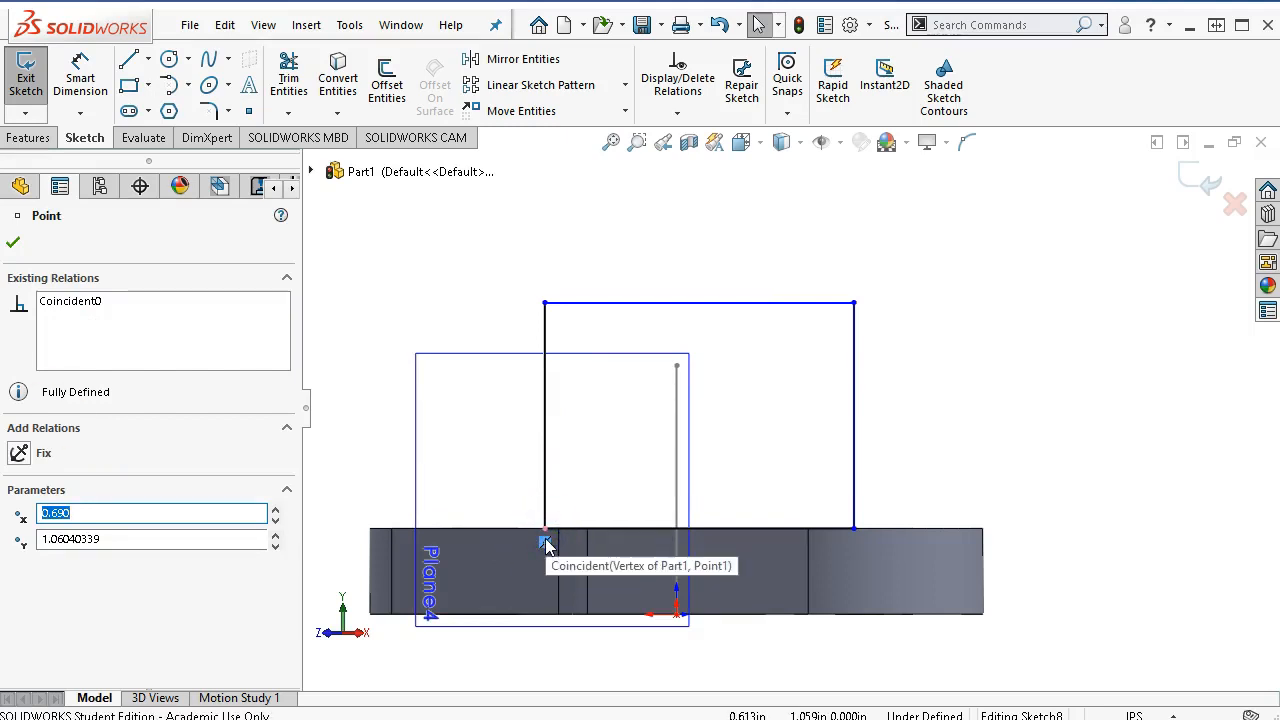
{"action": "key", "text": "Delete"}
{"action": "left_click", "coordinate": [672, 370]}
{"action": "left_click", "coordinate": [687, 308]}
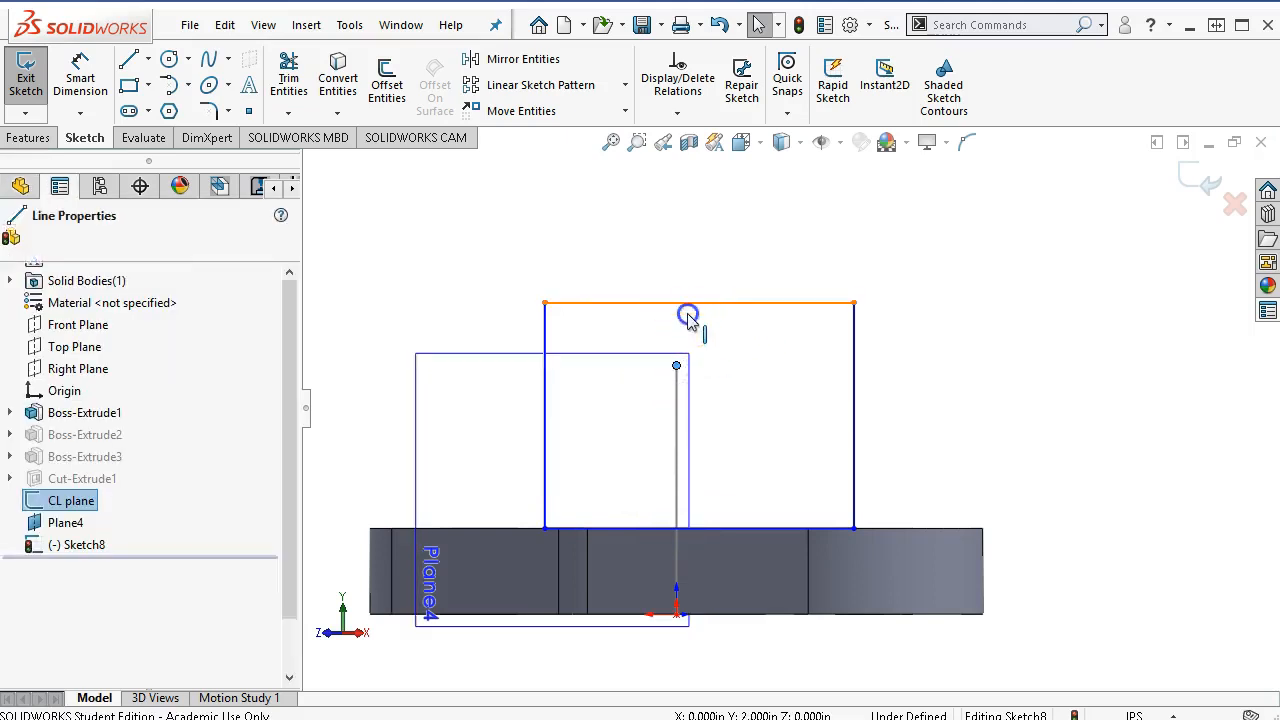
{"action": "left_click", "coordinate": [746, 213]}
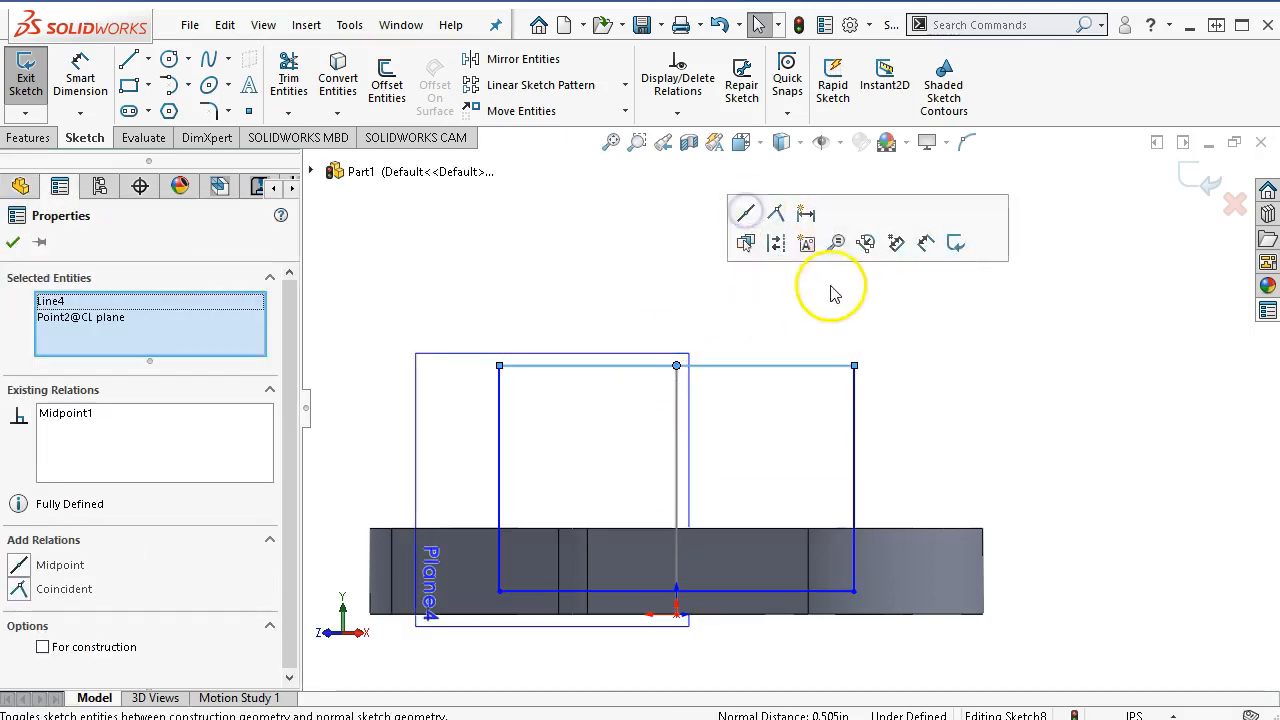
Try to relate the rectangle's other lower corner to the plate's top edge, and undo the rectangle's relation changes
{"action": "left_click", "coordinate": [854, 594]}
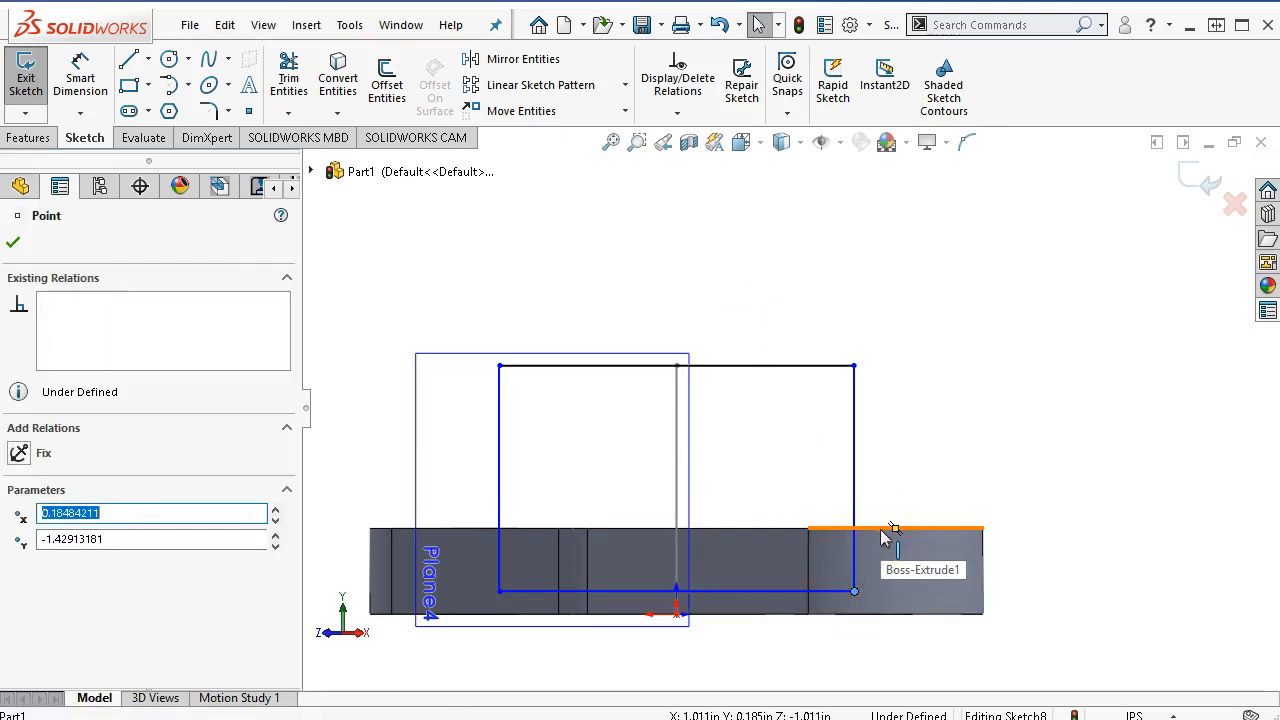
{"action": "left_click", "coordinate": [884, 537], "text": "ctrl"}
{"action": "left_click", "coordinate": [872, 333]}
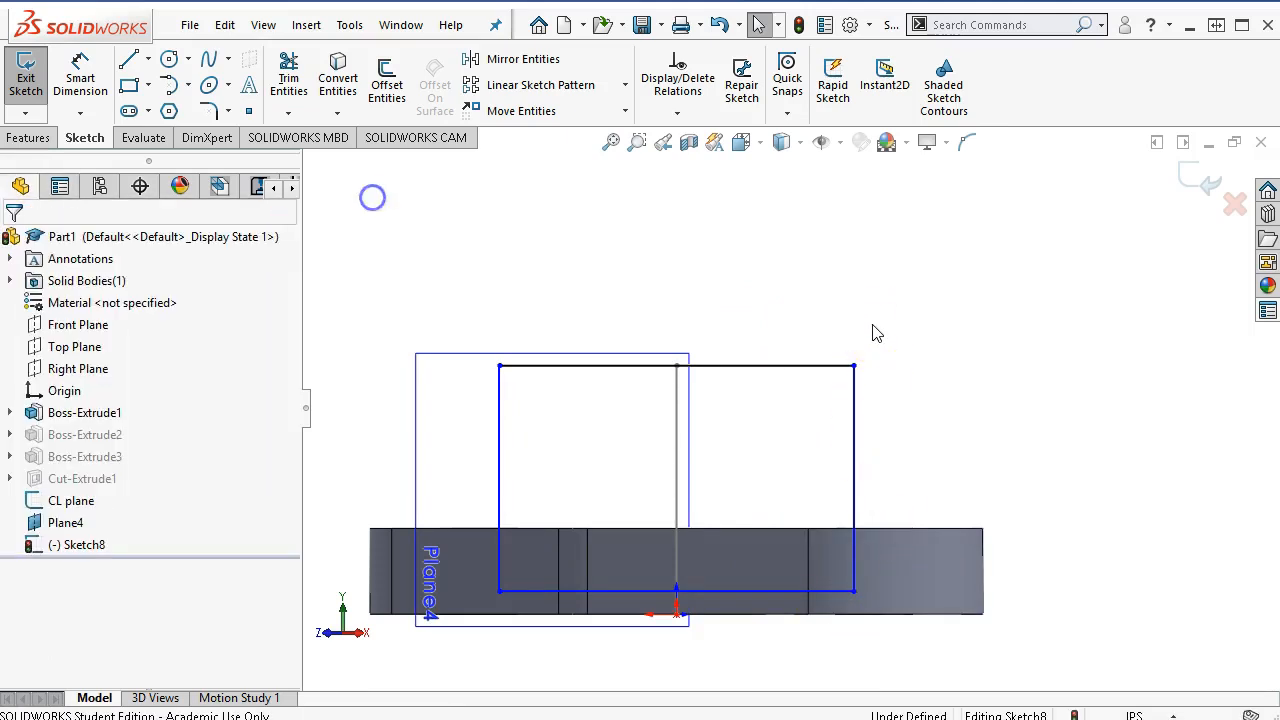
{"action": "left_click", "coordinate": [913, 340]}
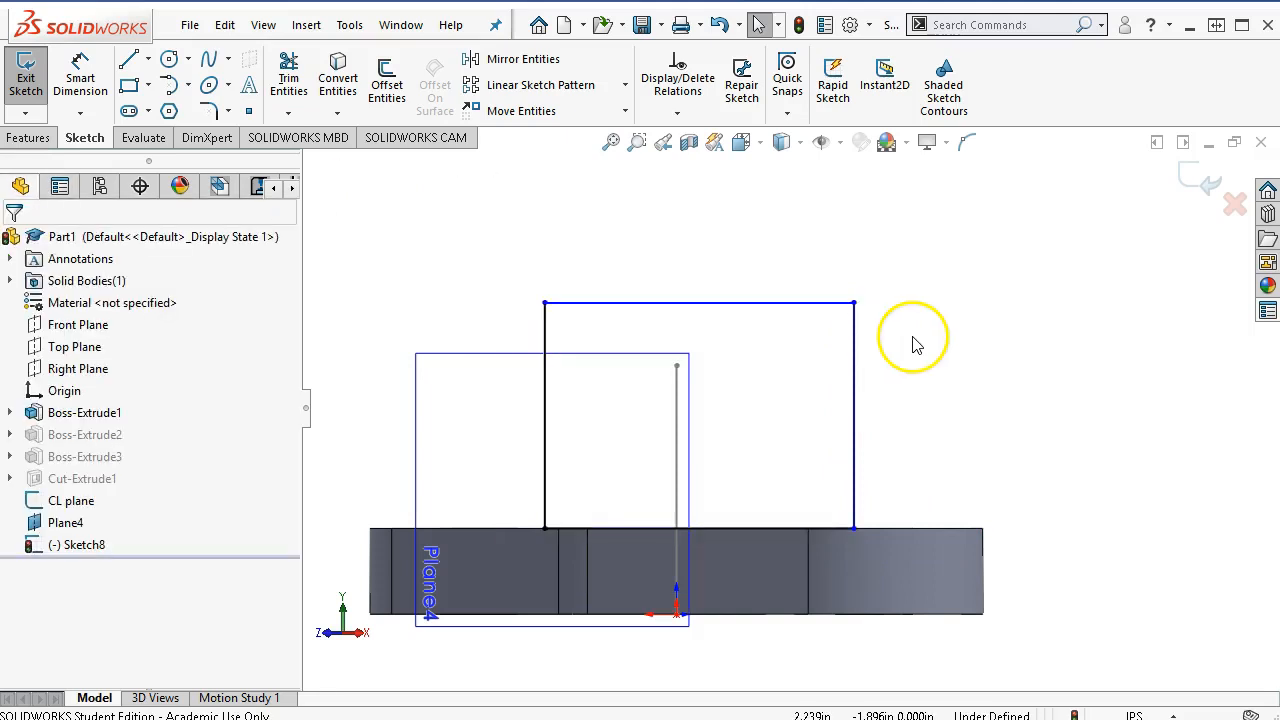
Delete the existing coincident relation on the rectangle's lower-left corner at the plate's top edge
{"action": "middle_click_drag", "start_coordinate": [914, 374], "coordinate": [957, 478]}
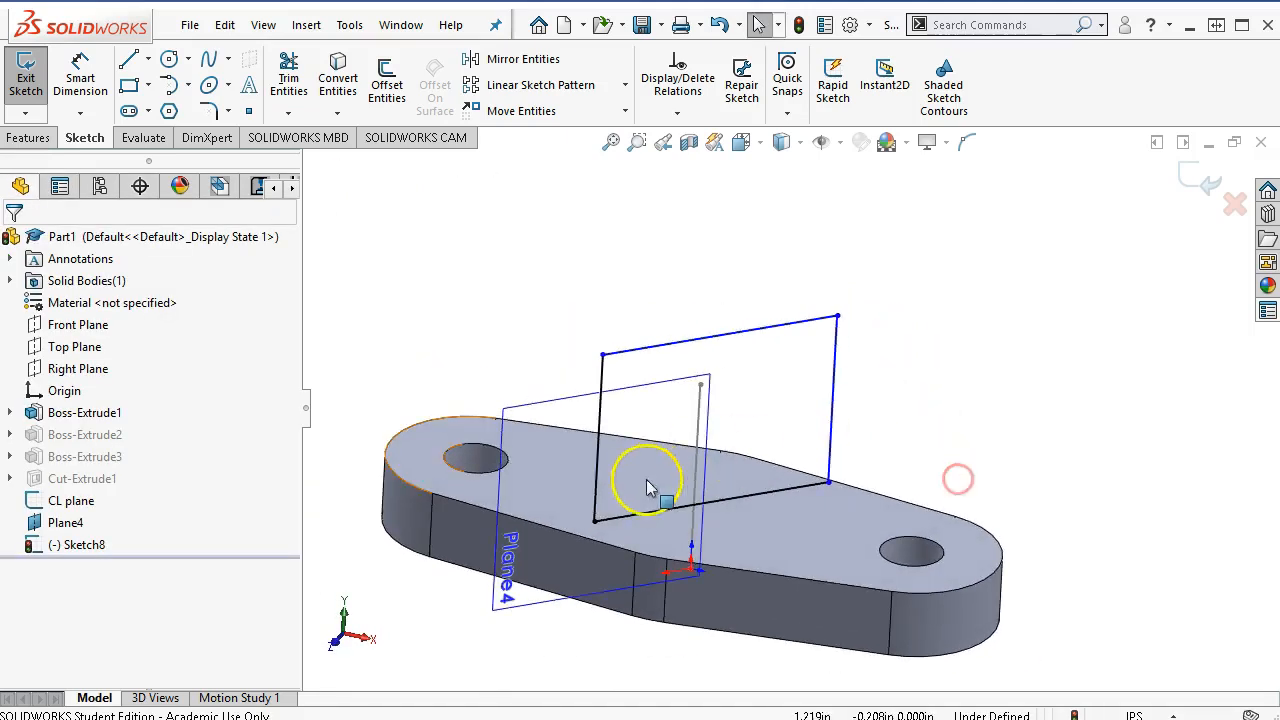
{"action": "mouse_move", "coordinate": [594, 519]}
{"action": "left_mouse_down"}
{"action": "mouse_move", "coordinate": [646, 525]}
{"action": "mouse_move", "coordinate": [592, 523]}
{"action": "left_mouse_up"}
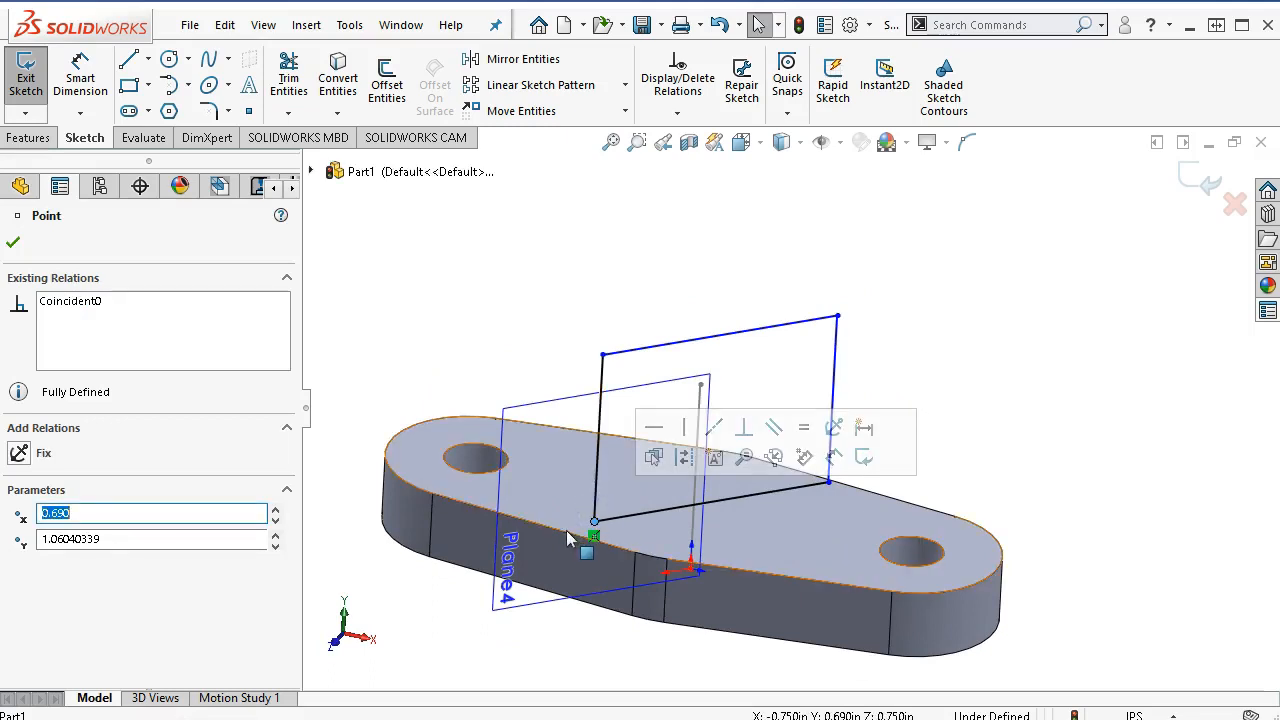
{"action": "left_click", "coordinate": [562, 528]}
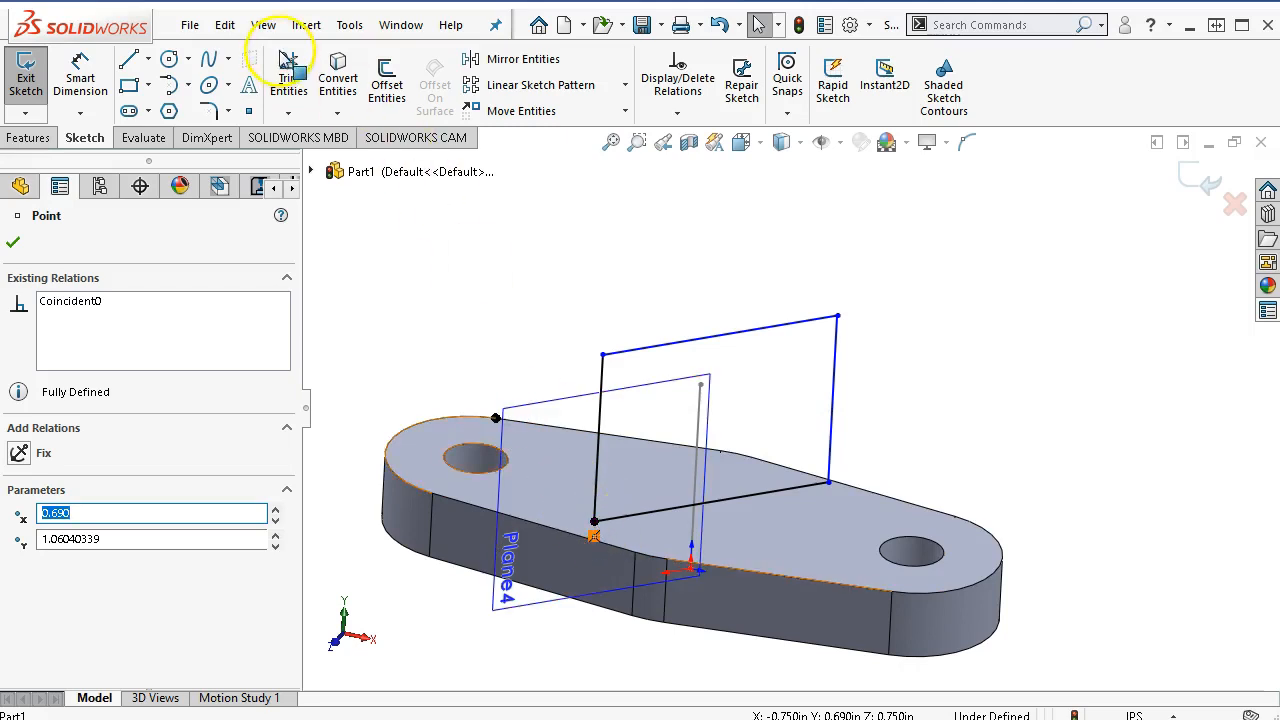
{"action": "left_click", "coordinate": [545, 355]}
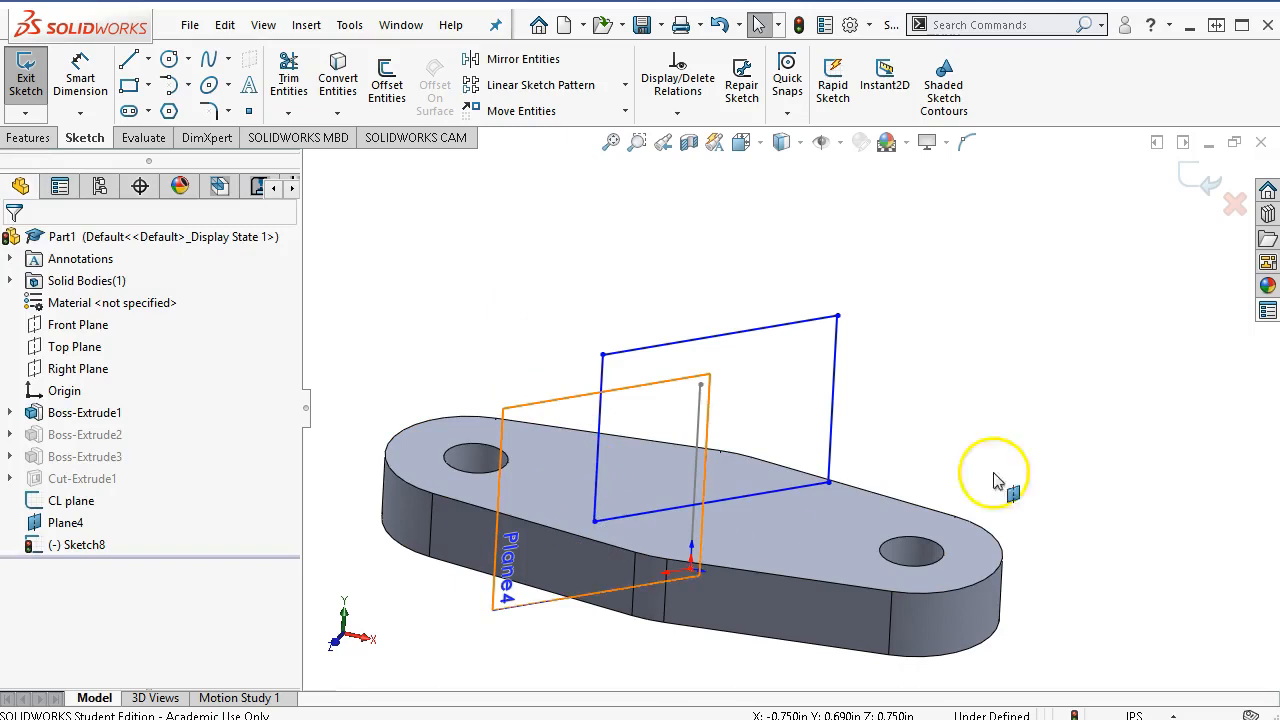
Make the rectangle's lower-left corner coincident with the plate's top edge, viewing the sketch straight on with the plate horizontal
{"action": "key", "text": "ctrl+8"}
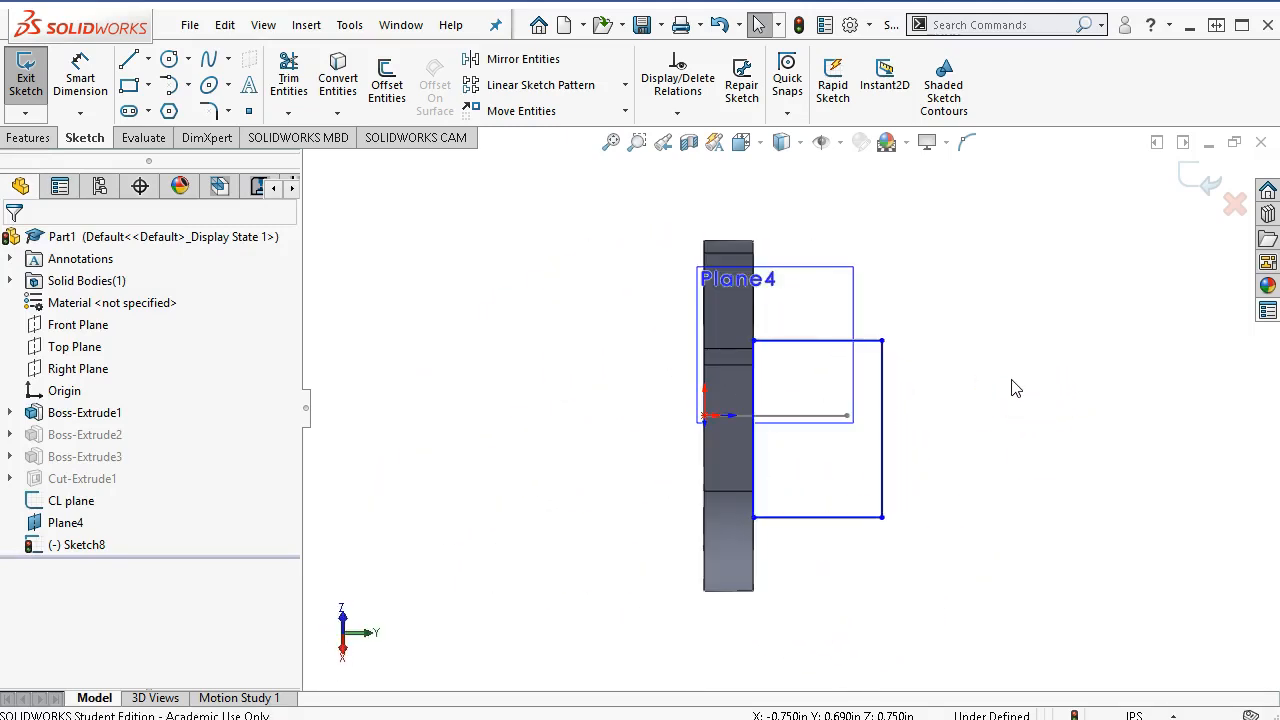
{"action": "key", "text": "alt+Right"}
{"action": "key", "text": "alt+Left"}
{"action": "key", "text": "alt+Left"}
{"action": "key", "text": "alt+Left"}
{"action": "key", "text": "alt+Left"}
{"action": "key", "text": "alt+Left"}
{"action": "key", "text": "alt+Left"}
{"action": "key", "text": "alt+Left"}
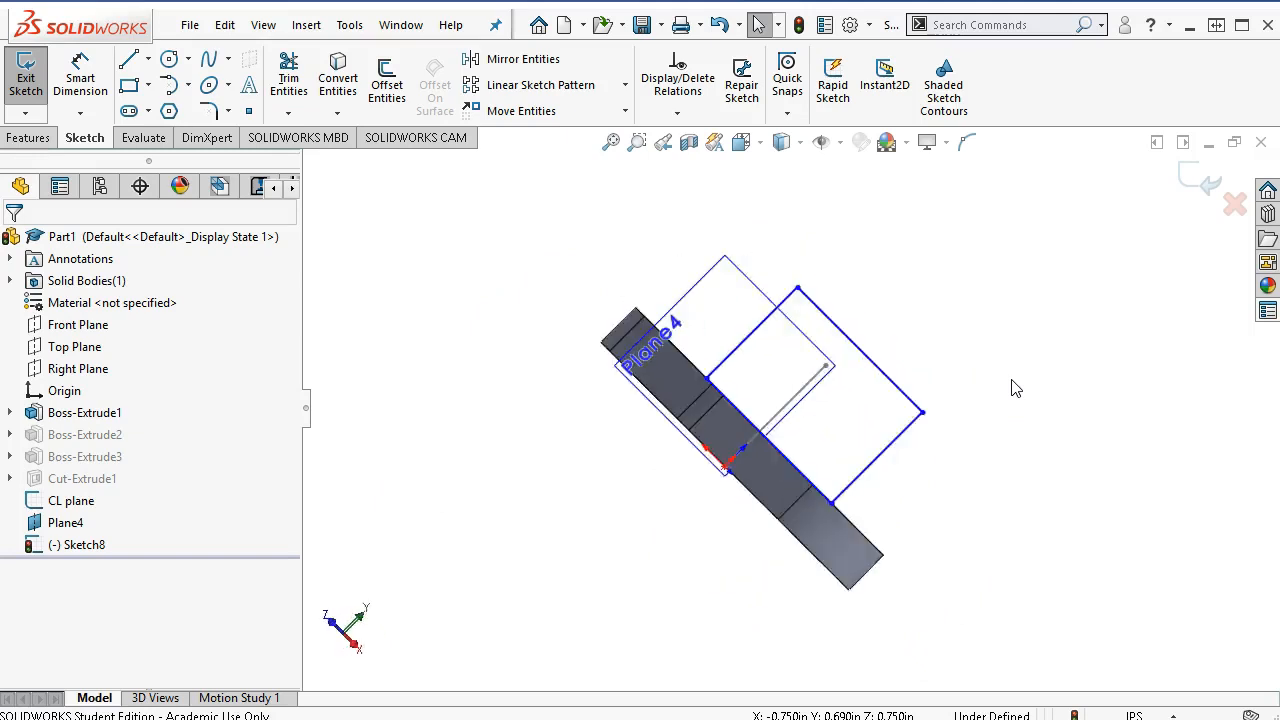
{"action": "scroll", "coordinate": [607, 510], "scroll_direction": "down", "scroll_amount": 3}
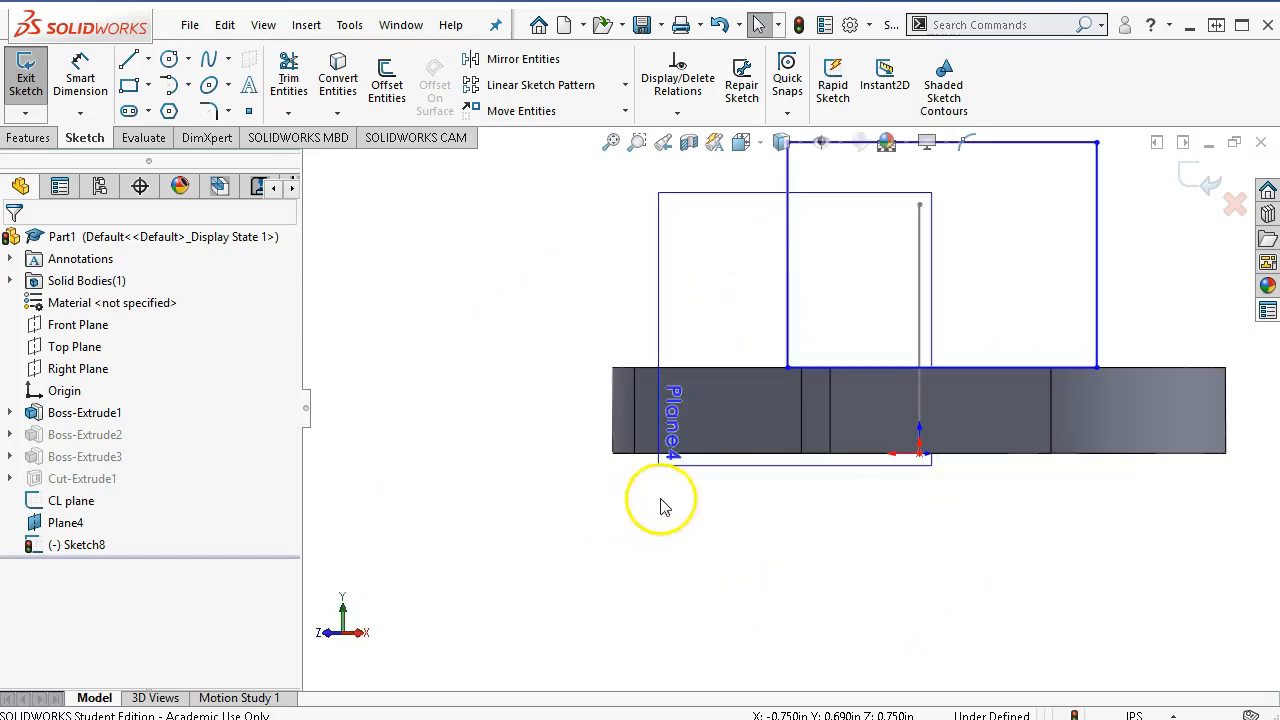
{"action": "scroll", "coordinate": [965, 300], "scroll_direction": "up", "scroll_amount": 1}
{"action": "scroll", "coordinate": [970, 280], "scroll_direction": "down", "scroll_amount": 4}
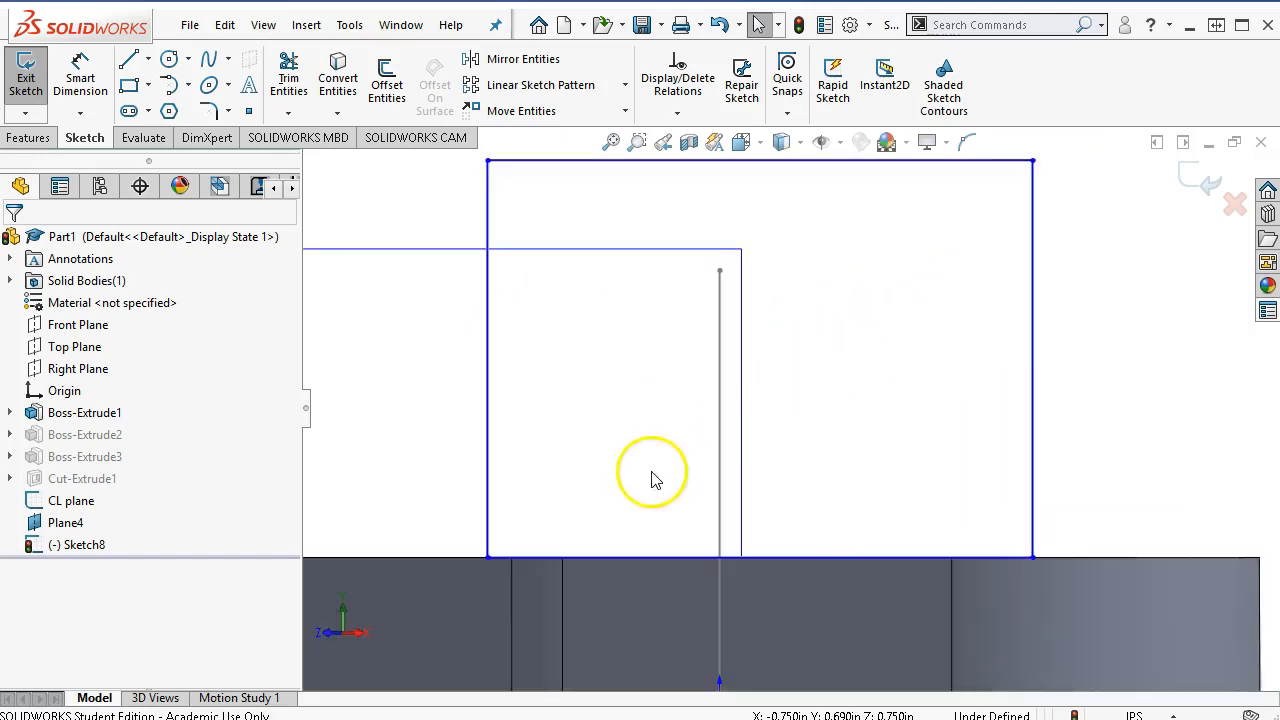
{"action": "left_click", "coordinate": [450, 560]}
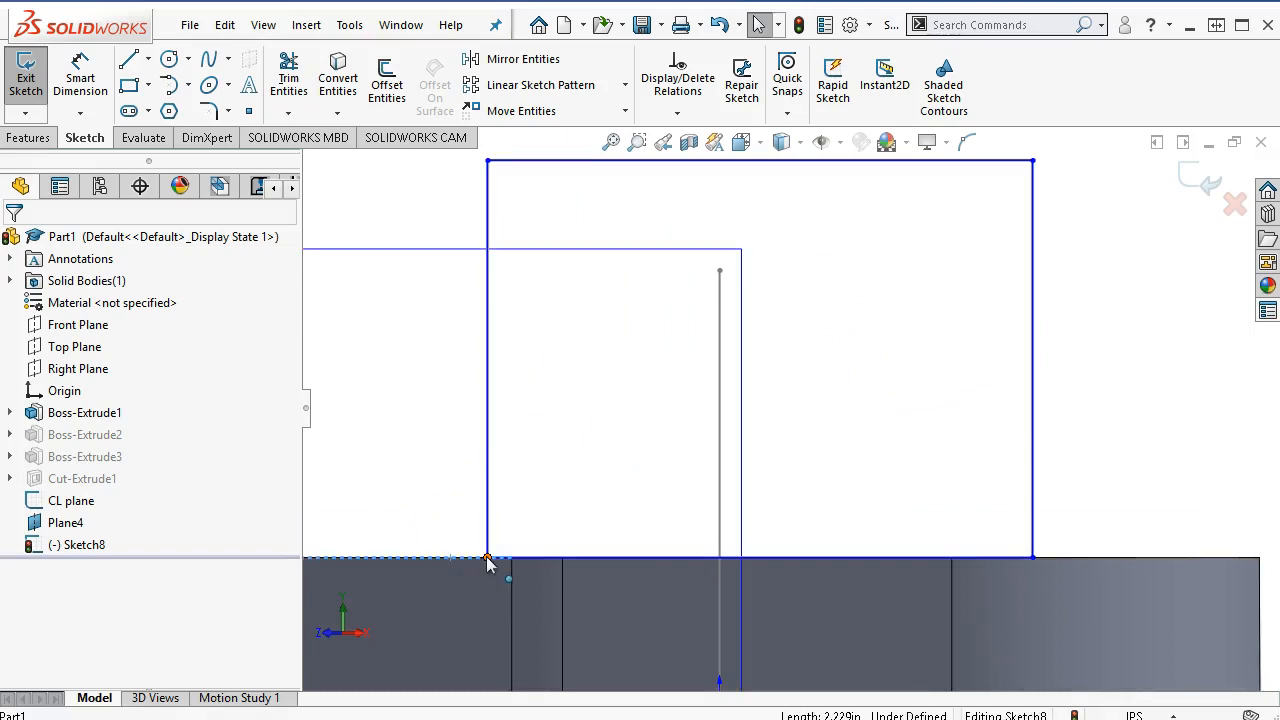
{"action": "left_click", "coordinate": [487, 560], "text": "ctrl"}
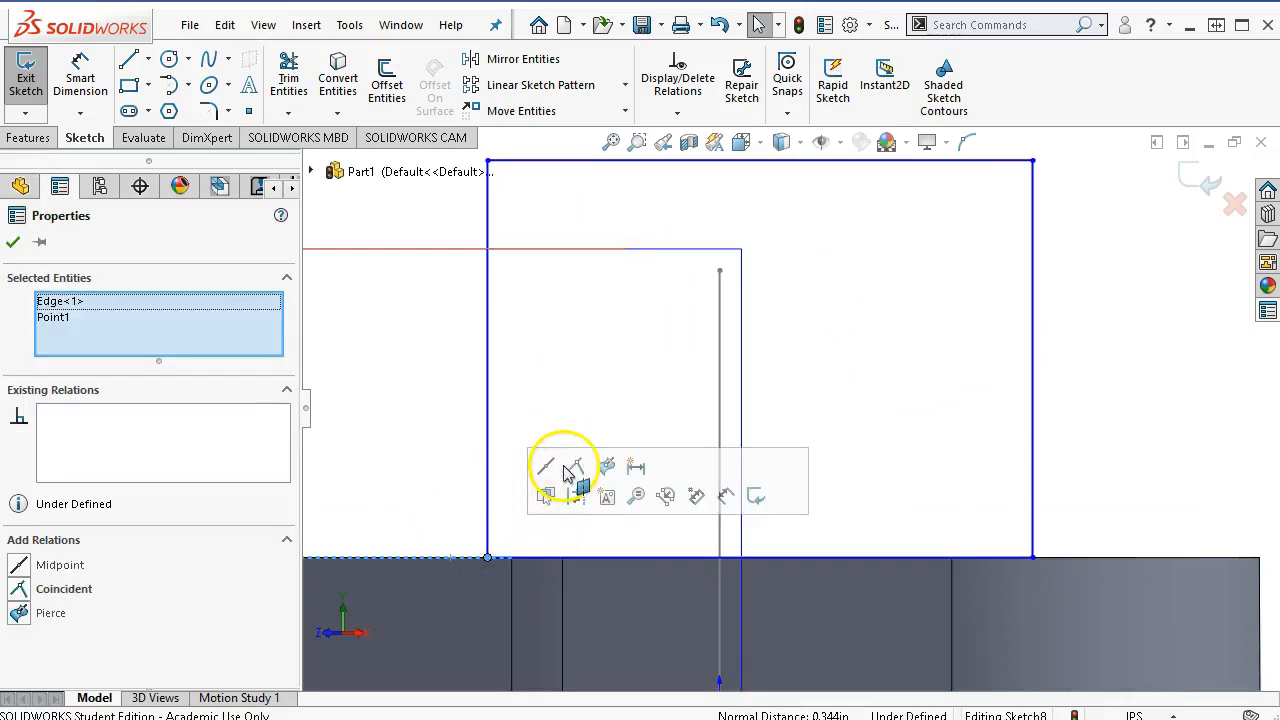
{"action": "left_click", "coordinate": [577, 466]}
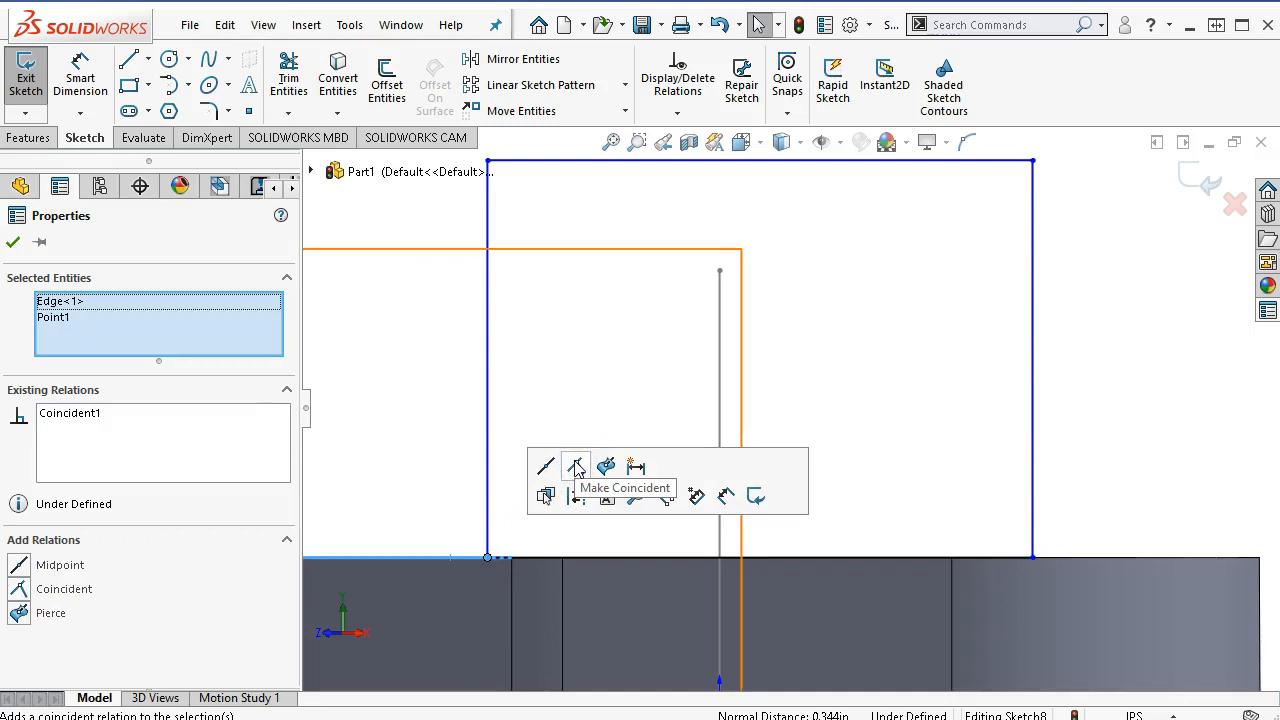
Center the rectangle's upper edge on the vertical line's upper endpoint with a Midpoint relation
{"action": "scroll", "coordinate": [603, 362], "scroll_direction": "up", "scroll_amount": 4}
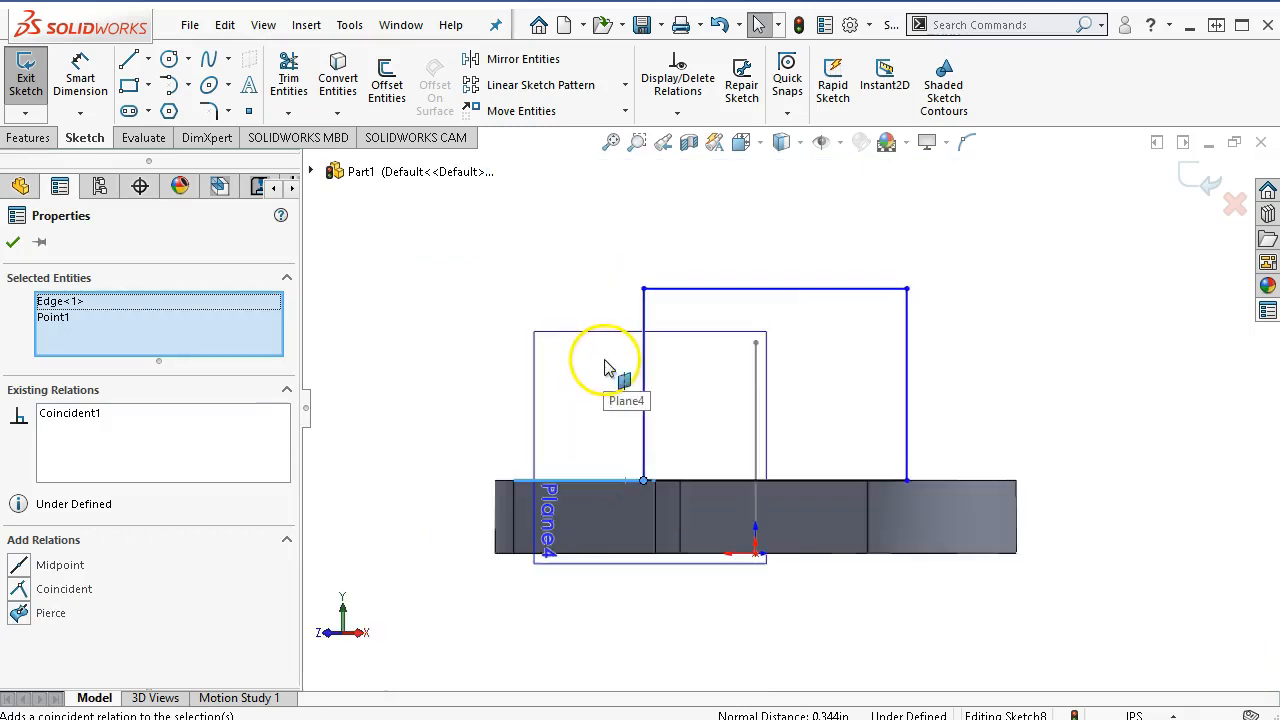
{"action": "left_click", "coordinate": [758, 342]}
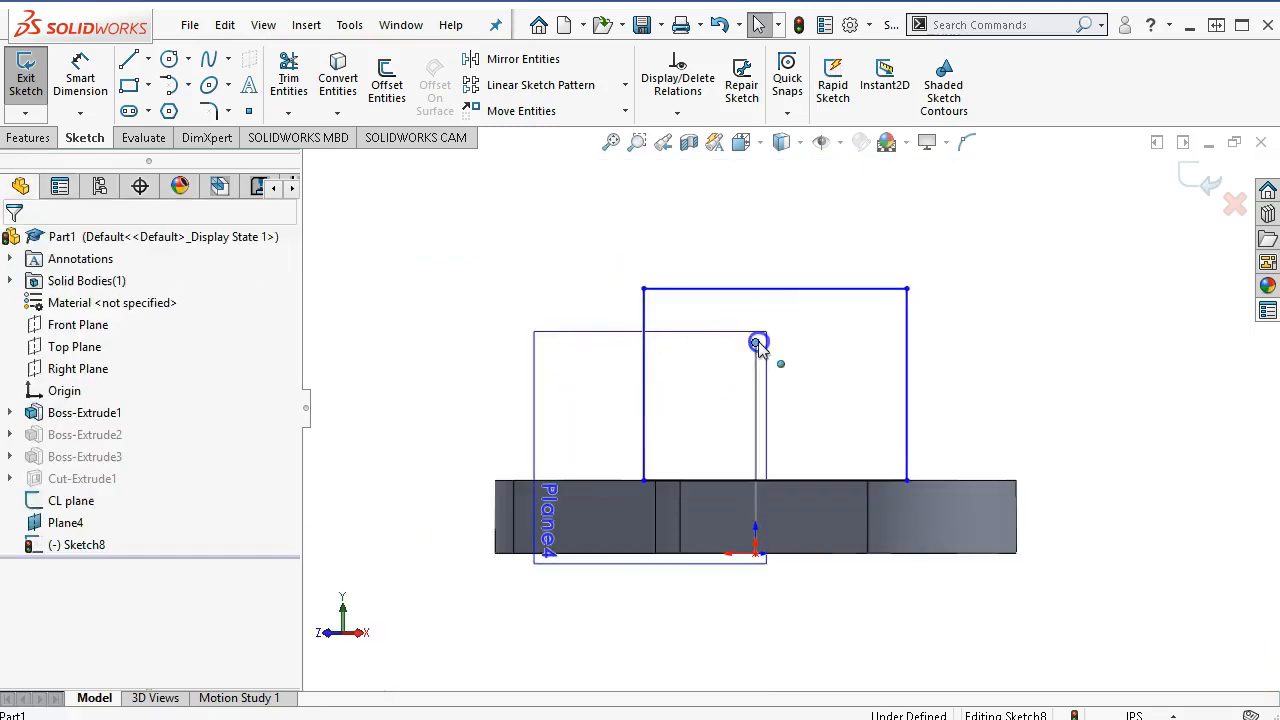
{"action": "left_click", "coordinate": [795, 290]}
{"action": "left_click", "coordinate": [836, 196]}
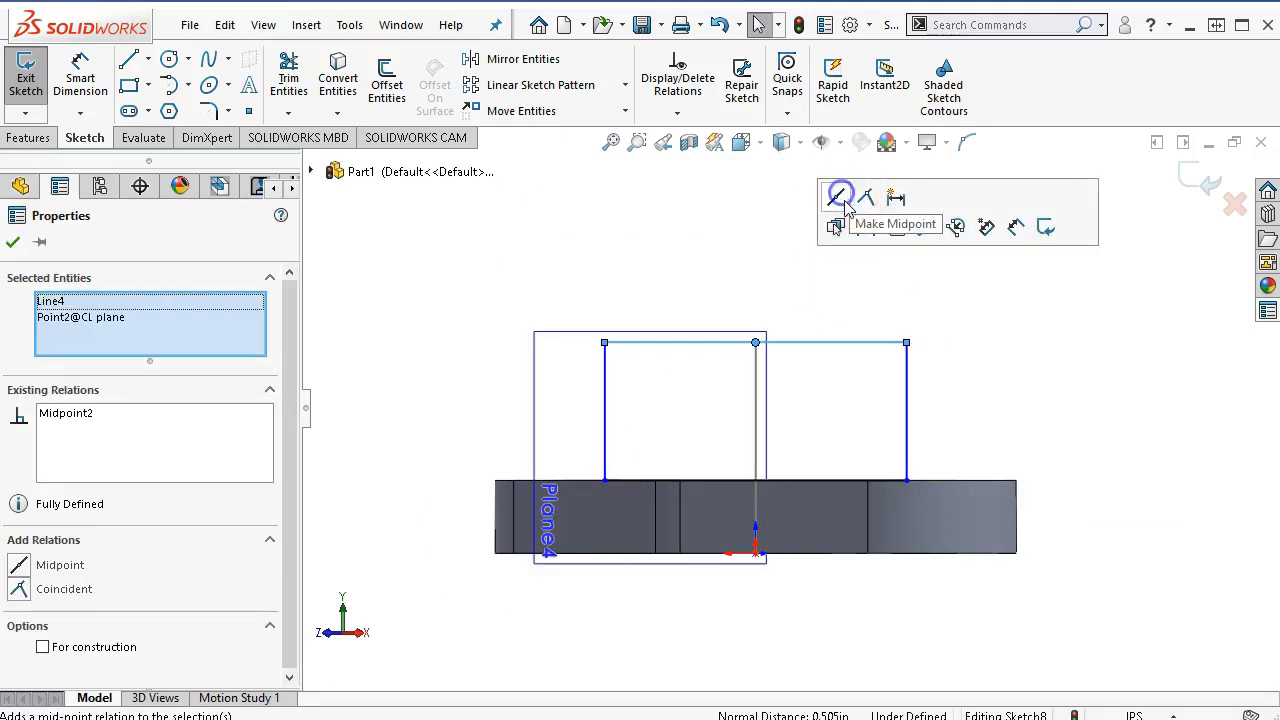
{"action": "left_click", "coordinate": [940, 328]}
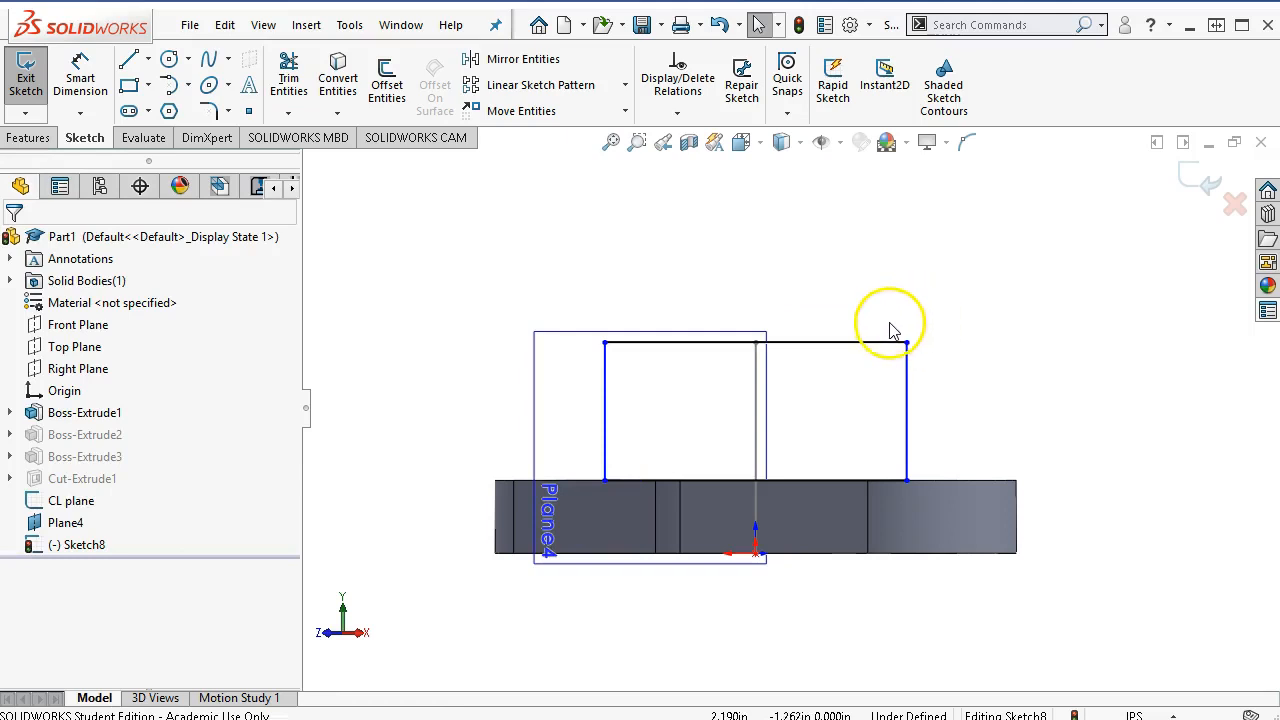
Dimension the rectangle's bottom edge and set its width to 1.75 in
{"action": "right_click", "coordinate": [903, 305]}
{"action": "left_click", "coordinate": [1100, 266]}
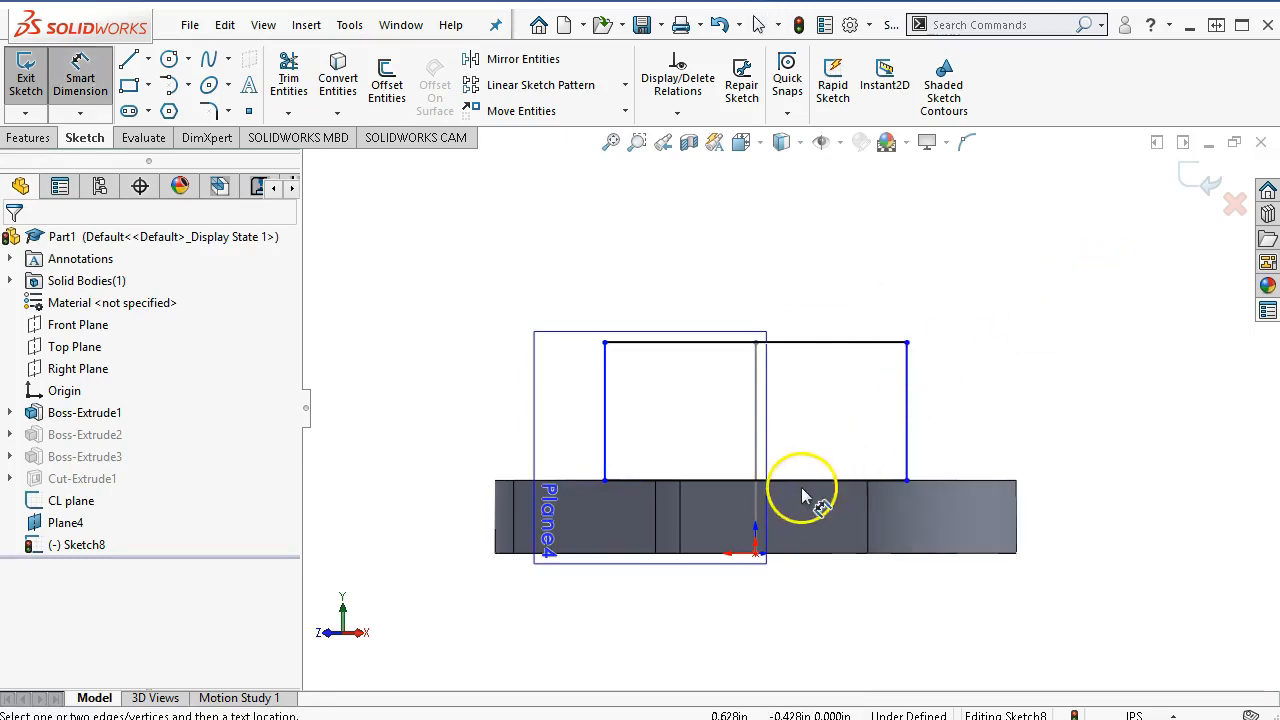
{"action": "left_click", "coordinate": [809, 481]}
{"action": "left_click", "coordinate": [750, 620]}
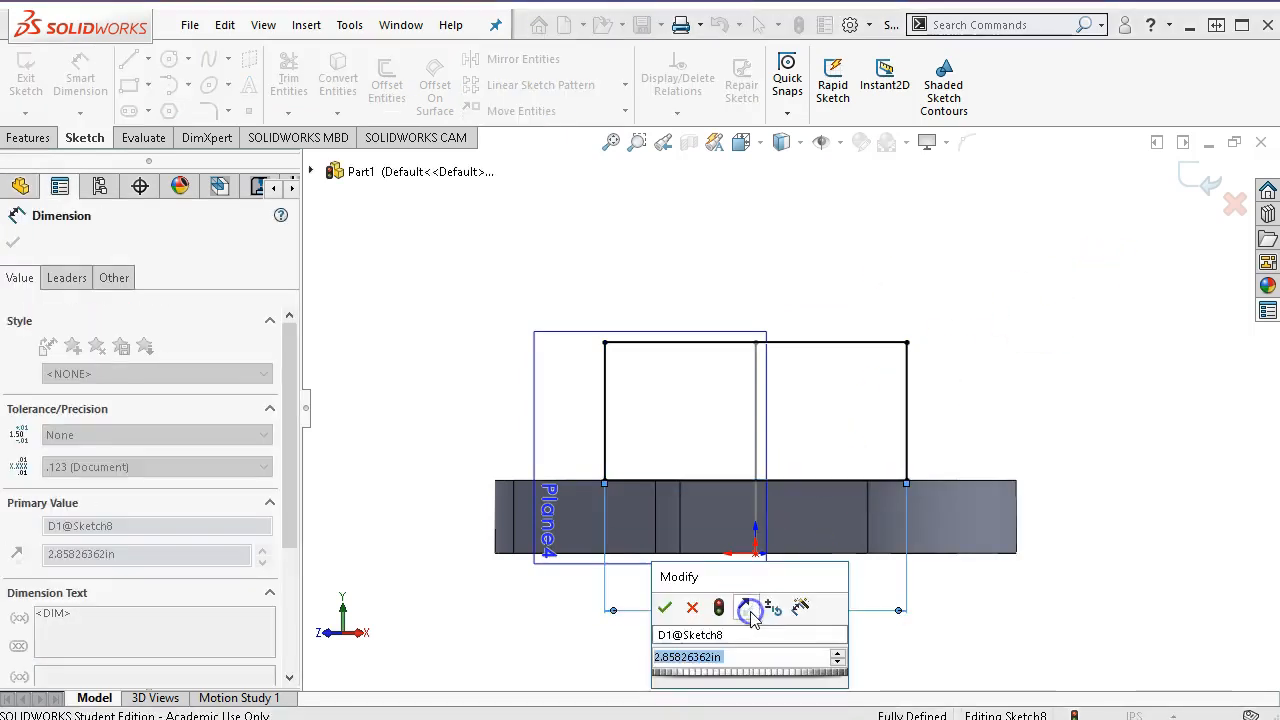
{"action": "type", "text": "1.75"}
{"action": "key", "text": "Return"}
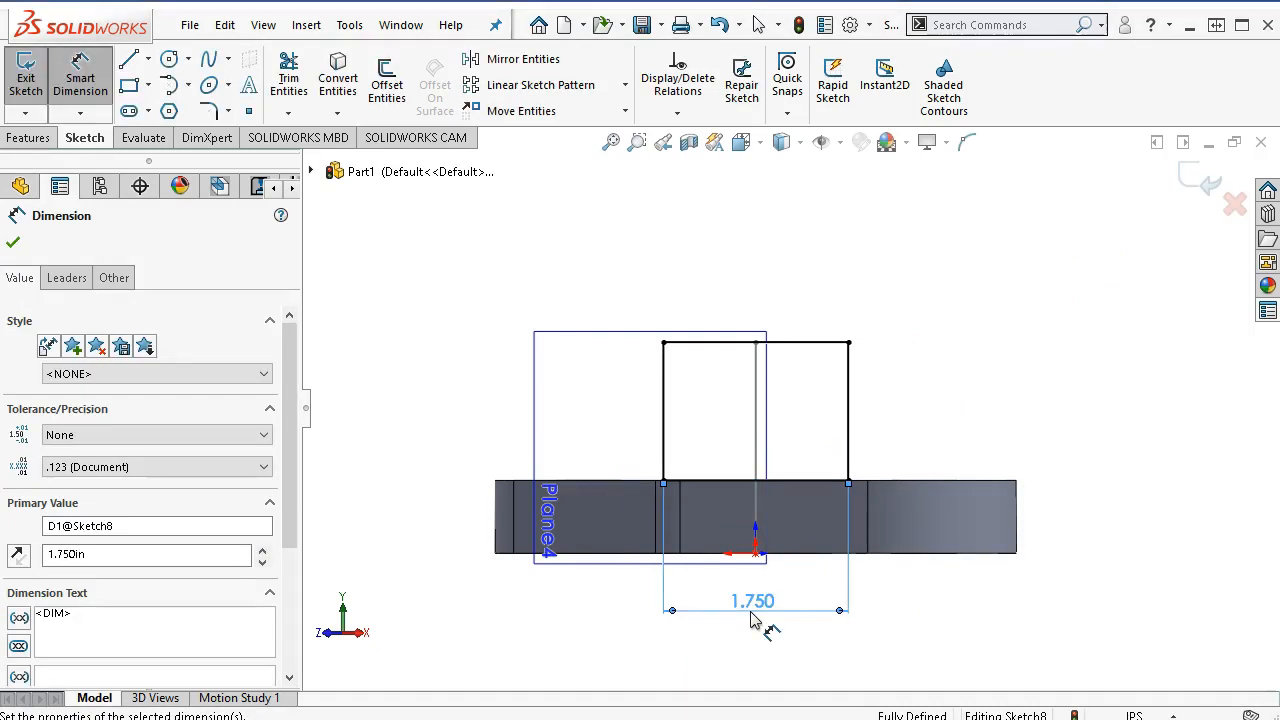
End dimensioning and convert the rectangle's upper edge to construction geometry
{"action": "right_click", "coordinate": [800, 278]}
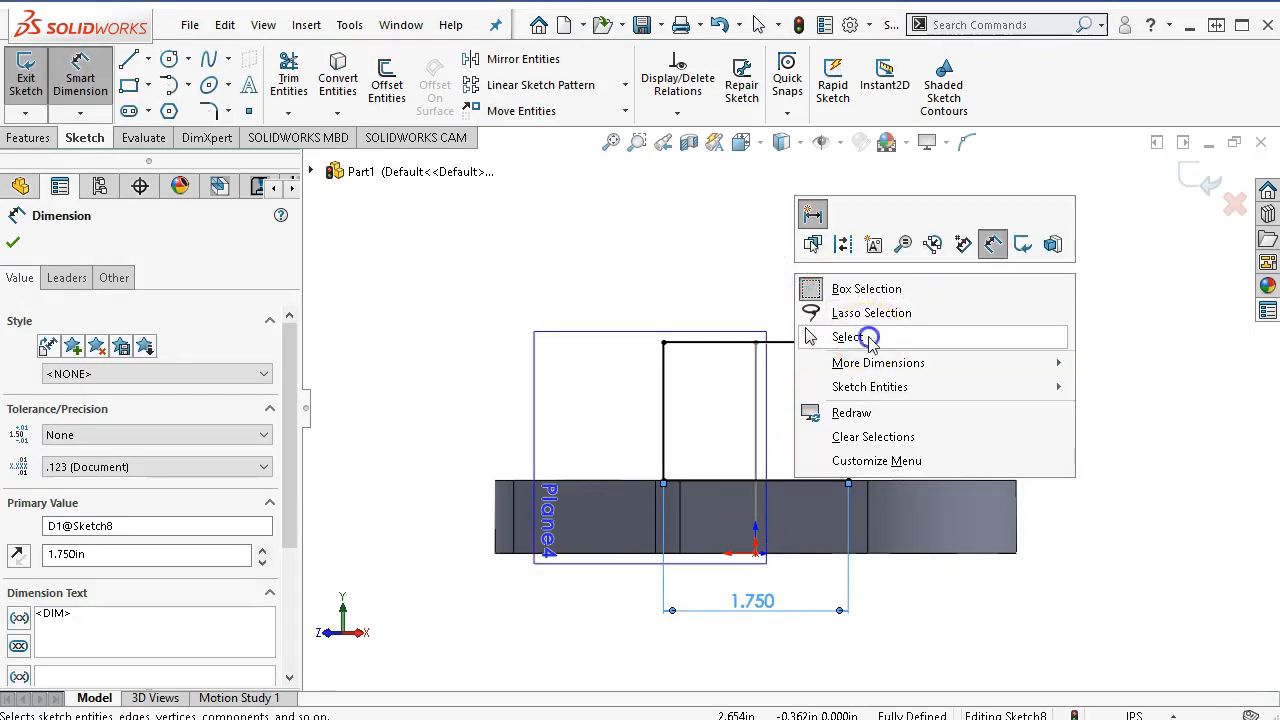
{"action": "left_click", "coordinate": [849, 337]}
{"action": "left_click", "coordinate": [815, 343]}
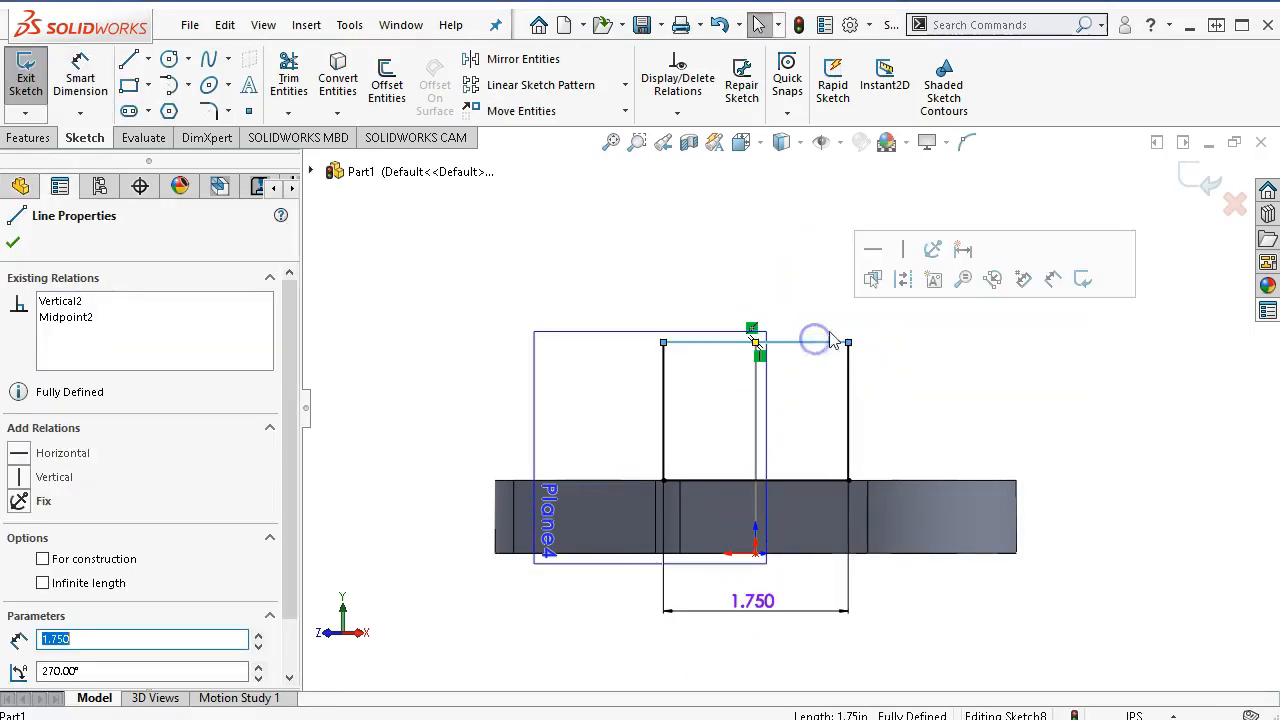
{"action": "left_click", "coordinate": [903, 280]}
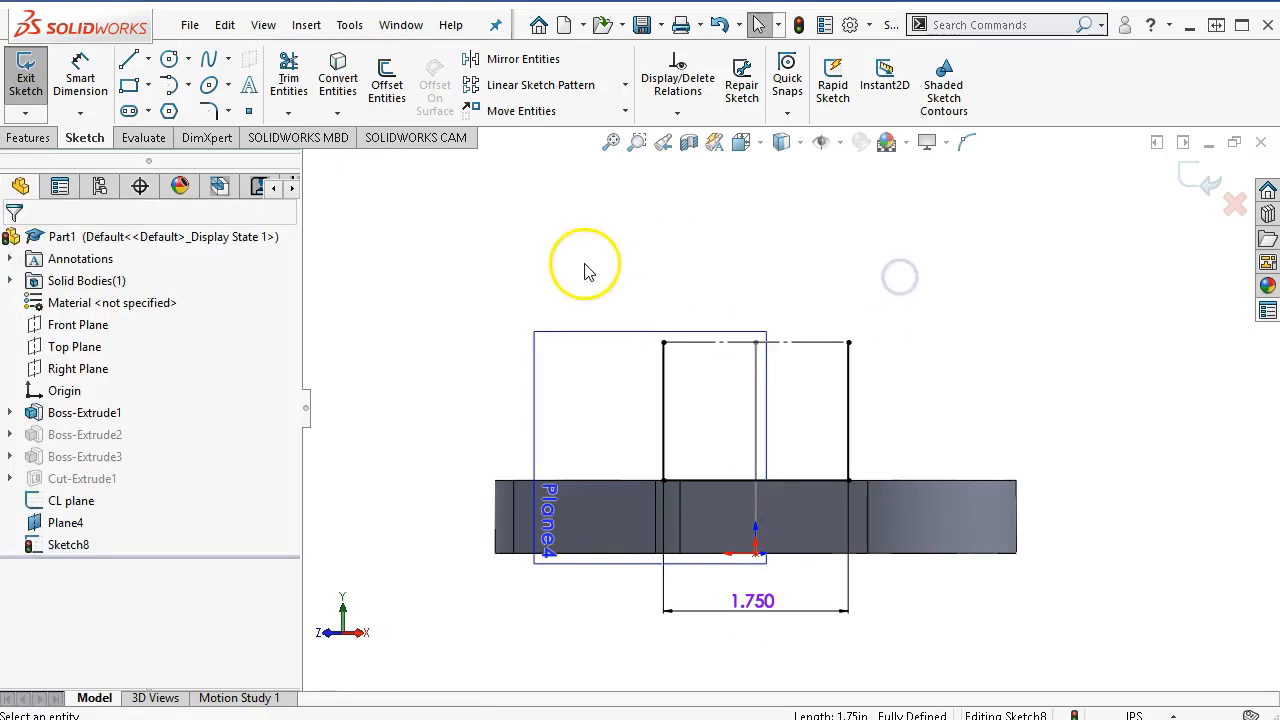
Draw a tangent arc between the rectangle's two upper corners to form the rounded top of the upright
{"action": "left_click", "coordinate": [189, 86]}
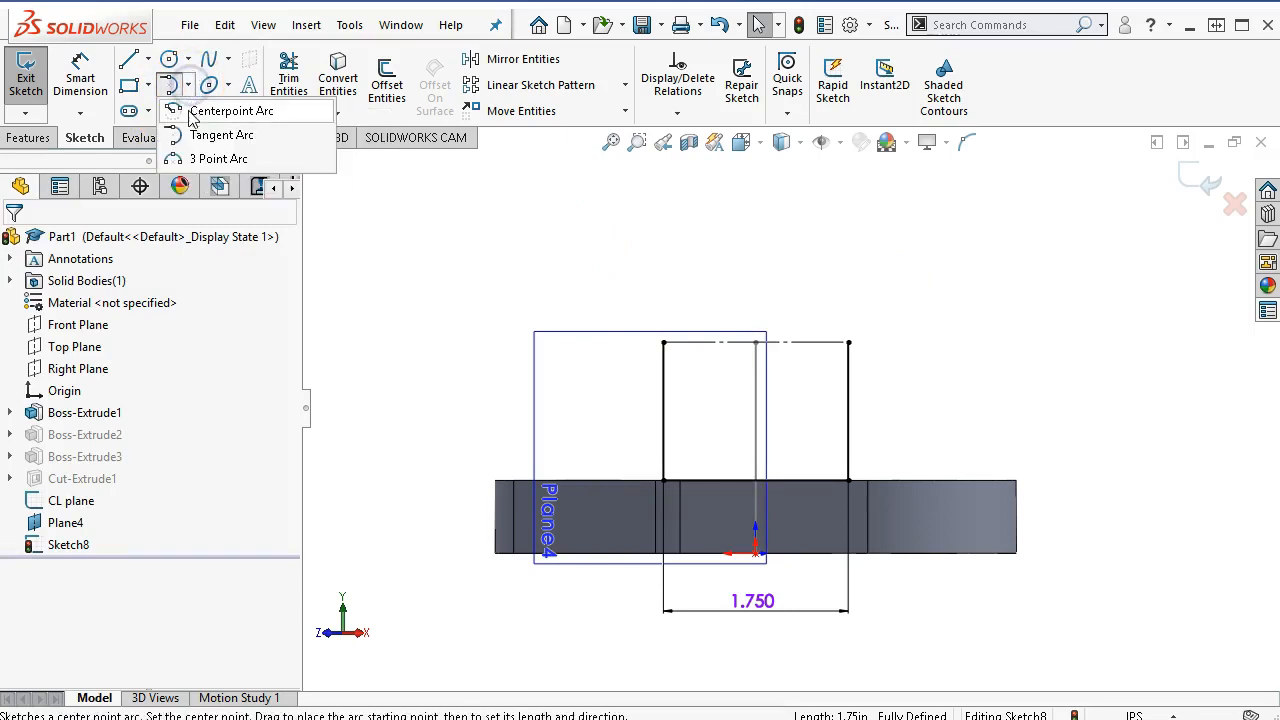
{"action": "left_click", "coordinate": [205, 128]}
{"action": "left_click", "coordinate": [665, 343]}
{"action": "left_click", "coordinate": [848, 343]}
{"action": "right_click", "coordinate": [905, 258]}
{"action": "left_click", "coordinate": [925, 259]}
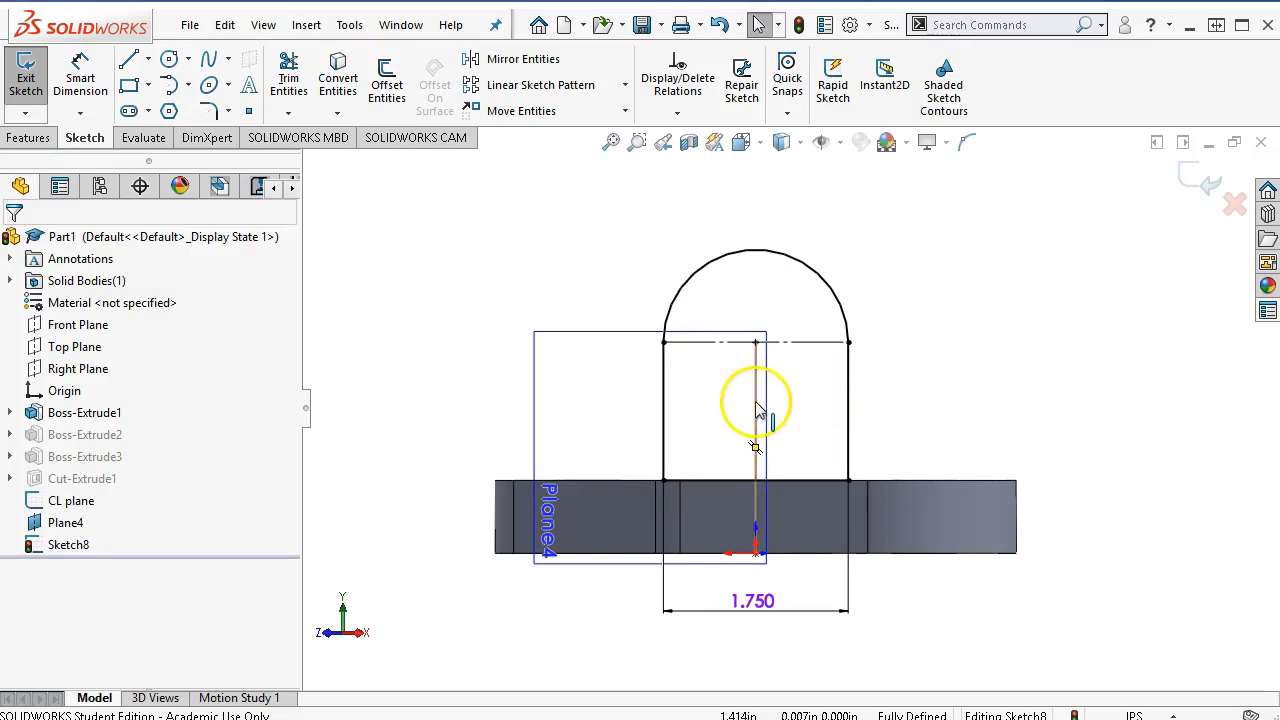
Delete the arc center's Coincident and the construction line's Midpoint relations, then raise the construction line to about 1.63 in above the plate
{"action": "left_click", "coordinate": [755, 344]}
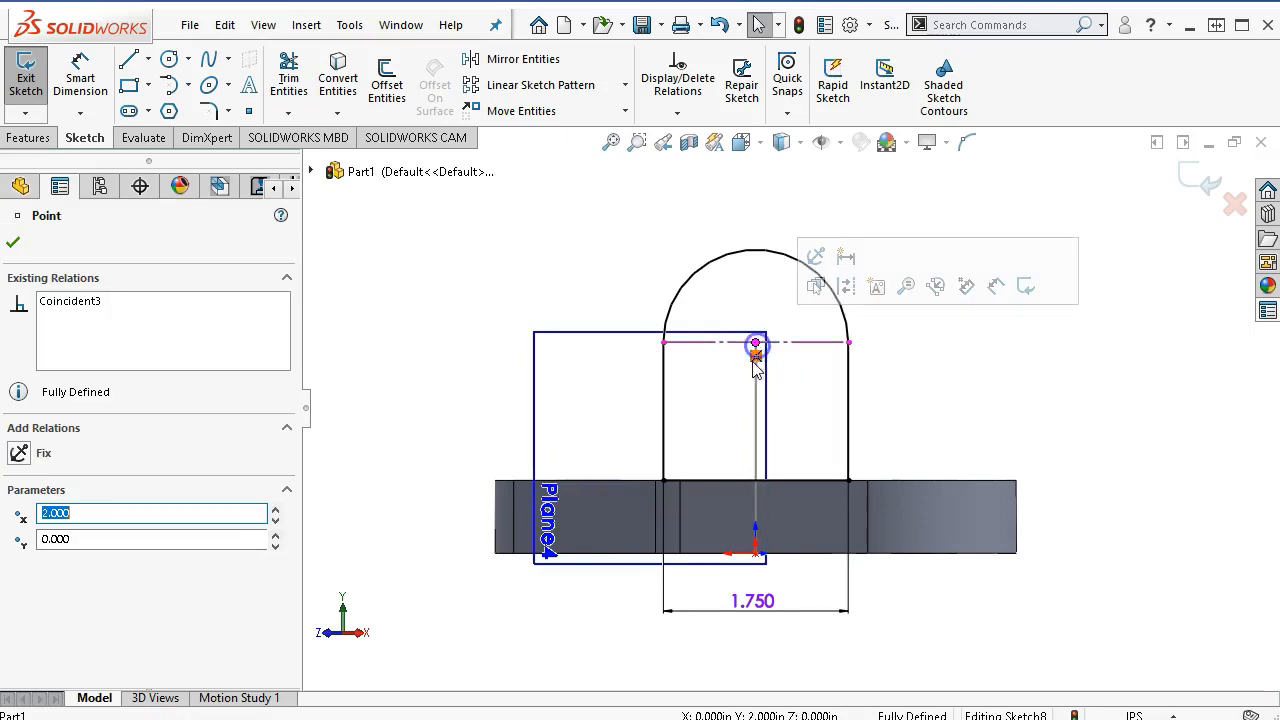
{"action": "left_click", "coordinate": [892, 396]}
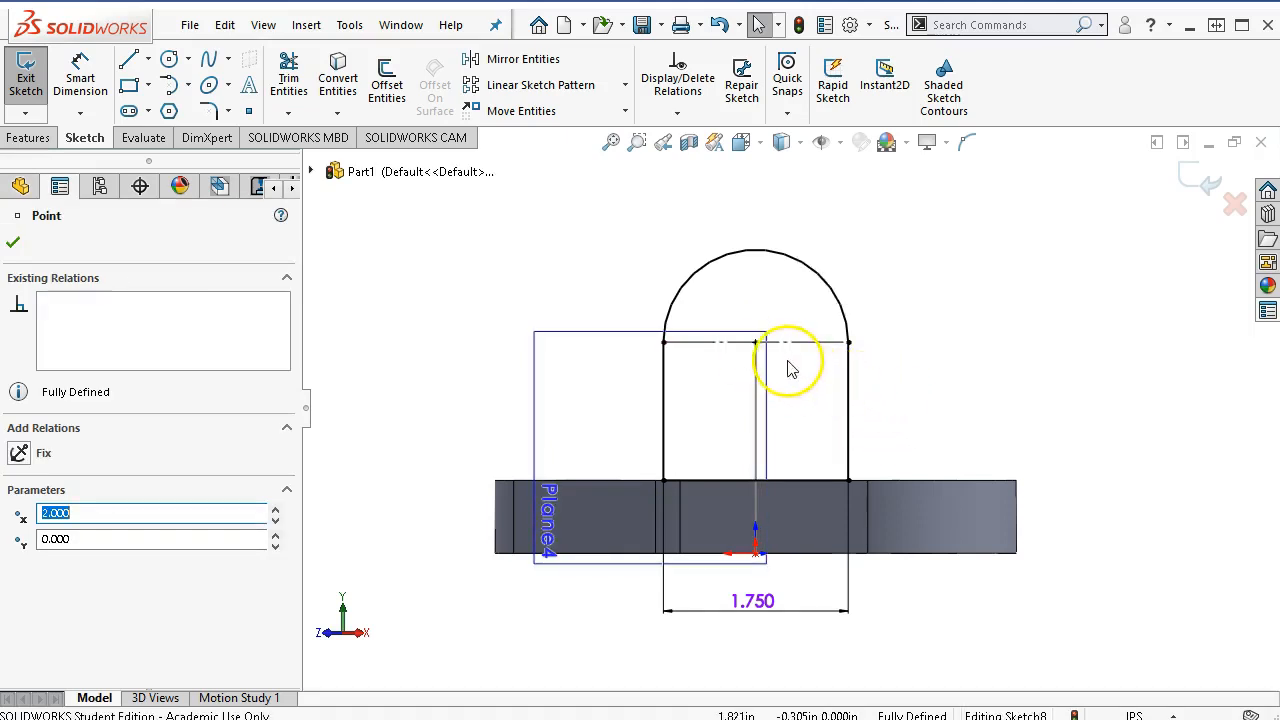
{"action": "left_click", "coordinate": [789, 344]}
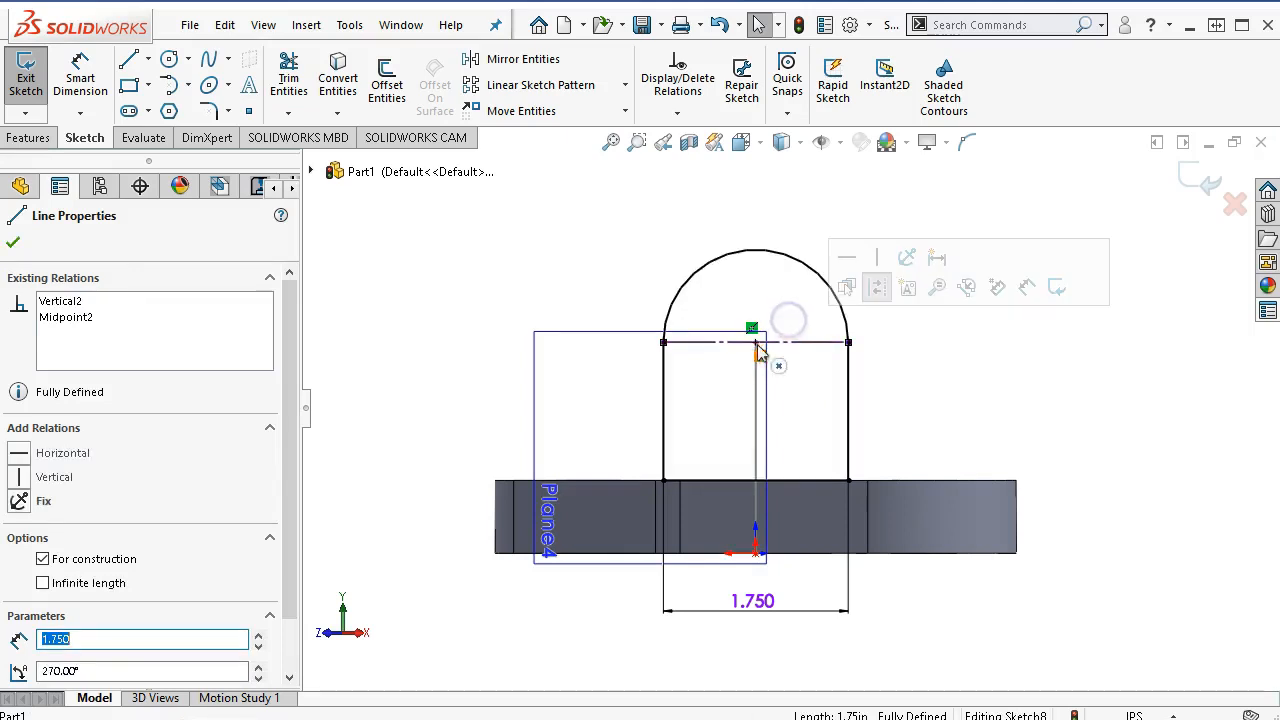
{"action": "key", "text": "Escape"}
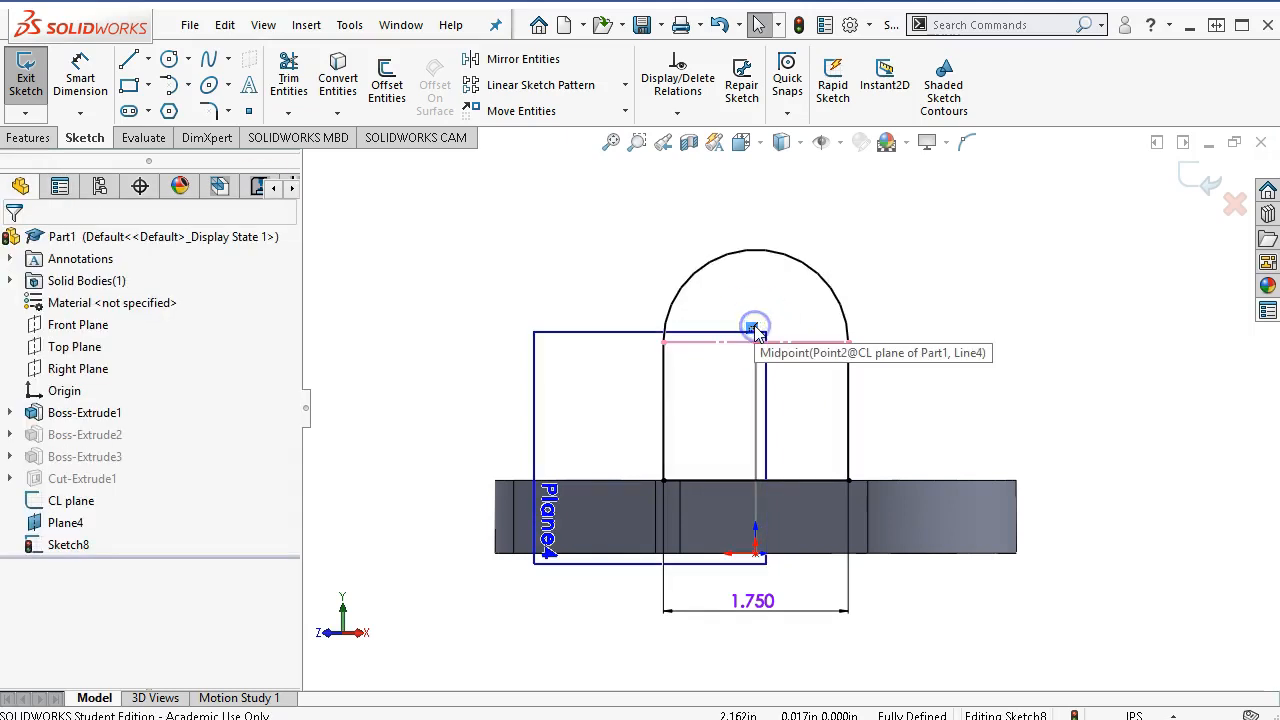
{"action": "left_click_drag", "start_coordinate": [779, 346], "coordinate": [778, 309]}
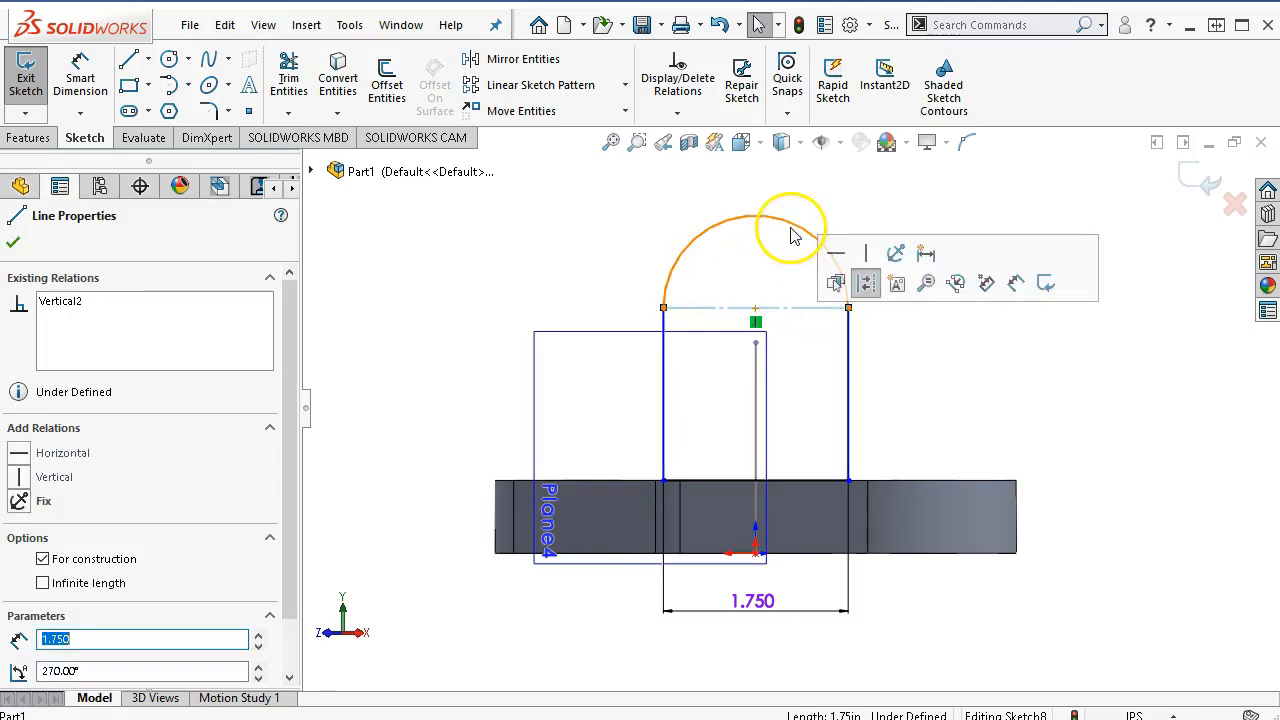
{"action": "left_click", "coordinate": [797, 350]}
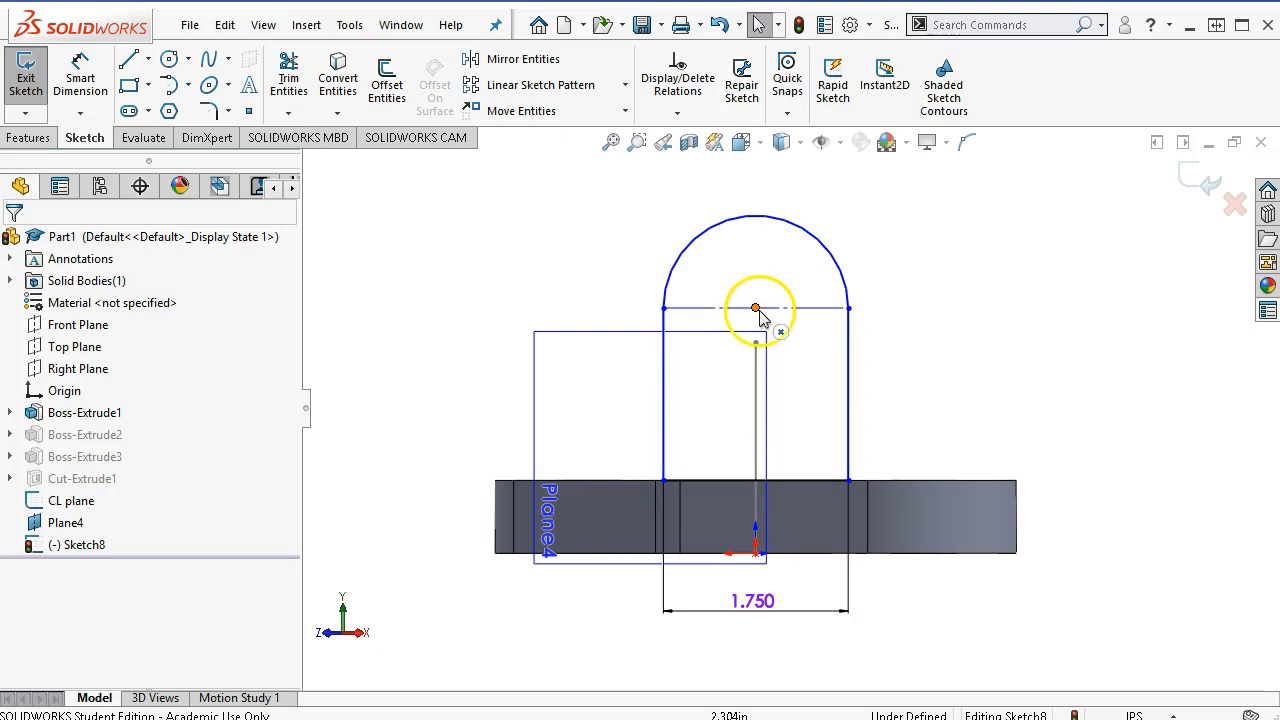
Hide the CL plane sketch containing the vertical line
{"action": "middle_click", "coordinate": [787, 332]}
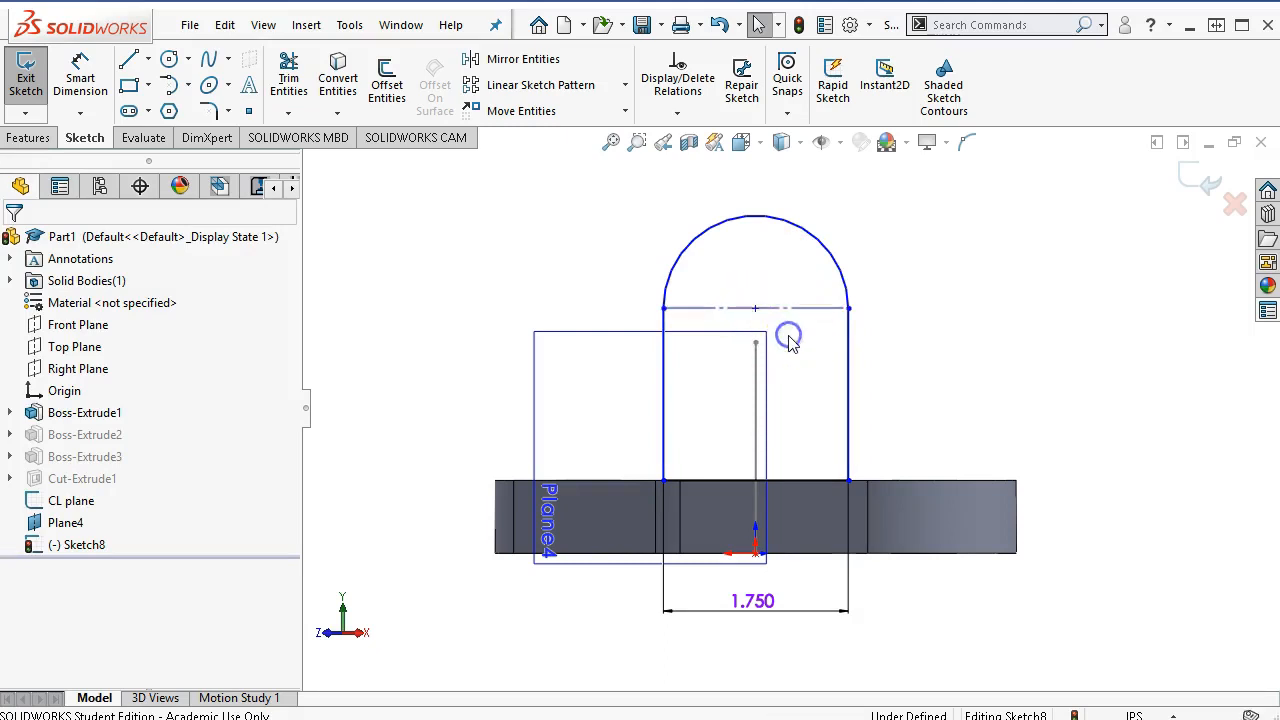
{"action": "left_click", "coordinate": [753, 388]}
{"action": "right_click", "coordinate": [753, 390]}
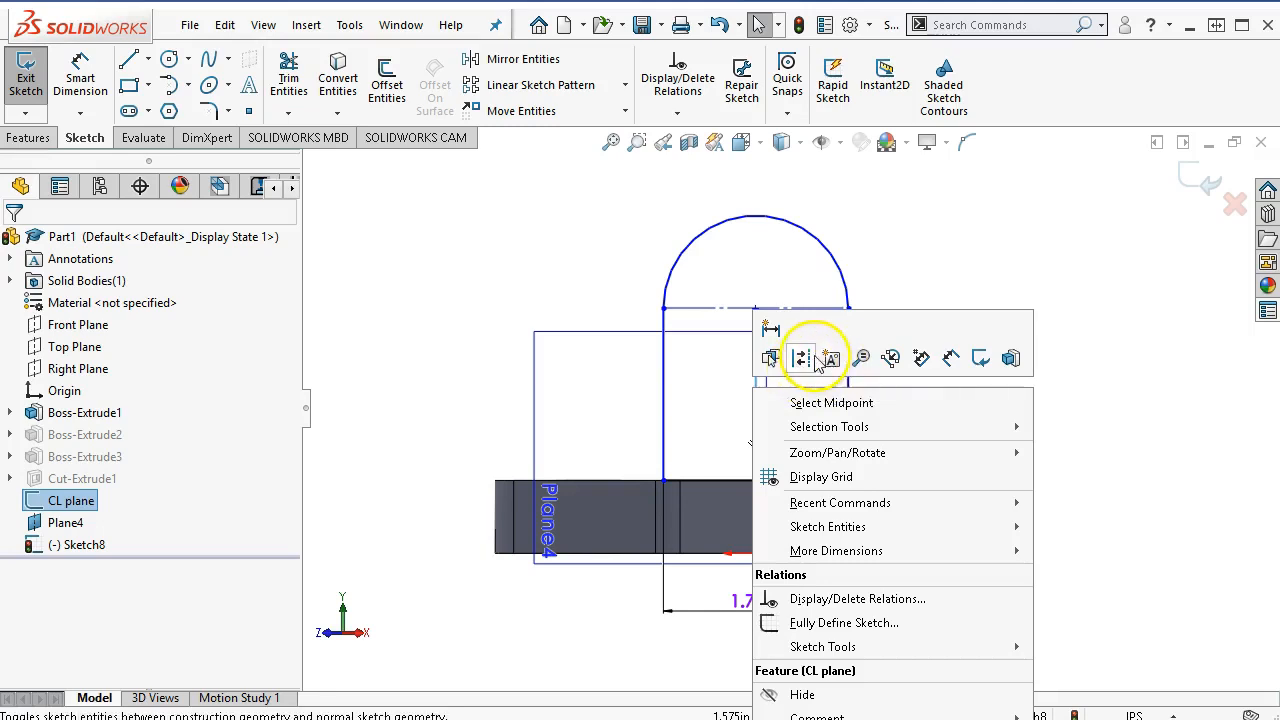
{"action": "left_click", "coordinate": [801, 695]}
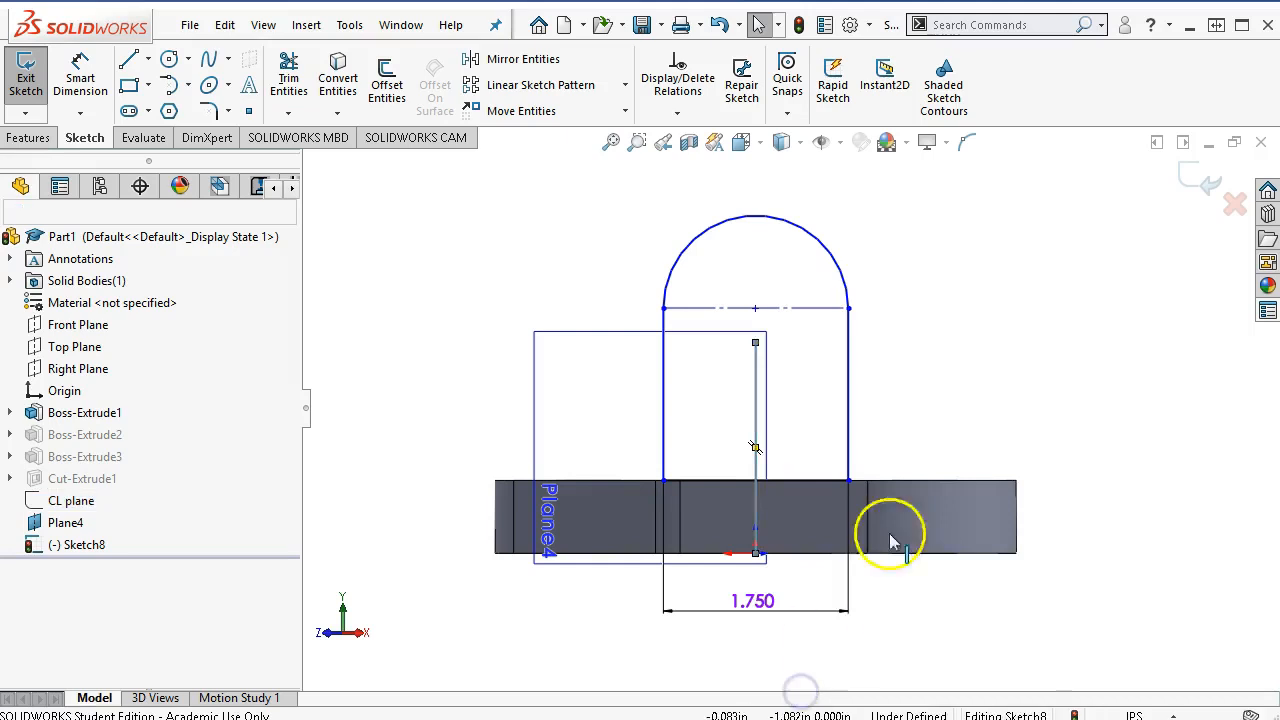
Dimension the straight vertical side of the round-topped profile at 1.31 in and end dimensioning
{"action": "right_click", "coordinate": [895, 345]}
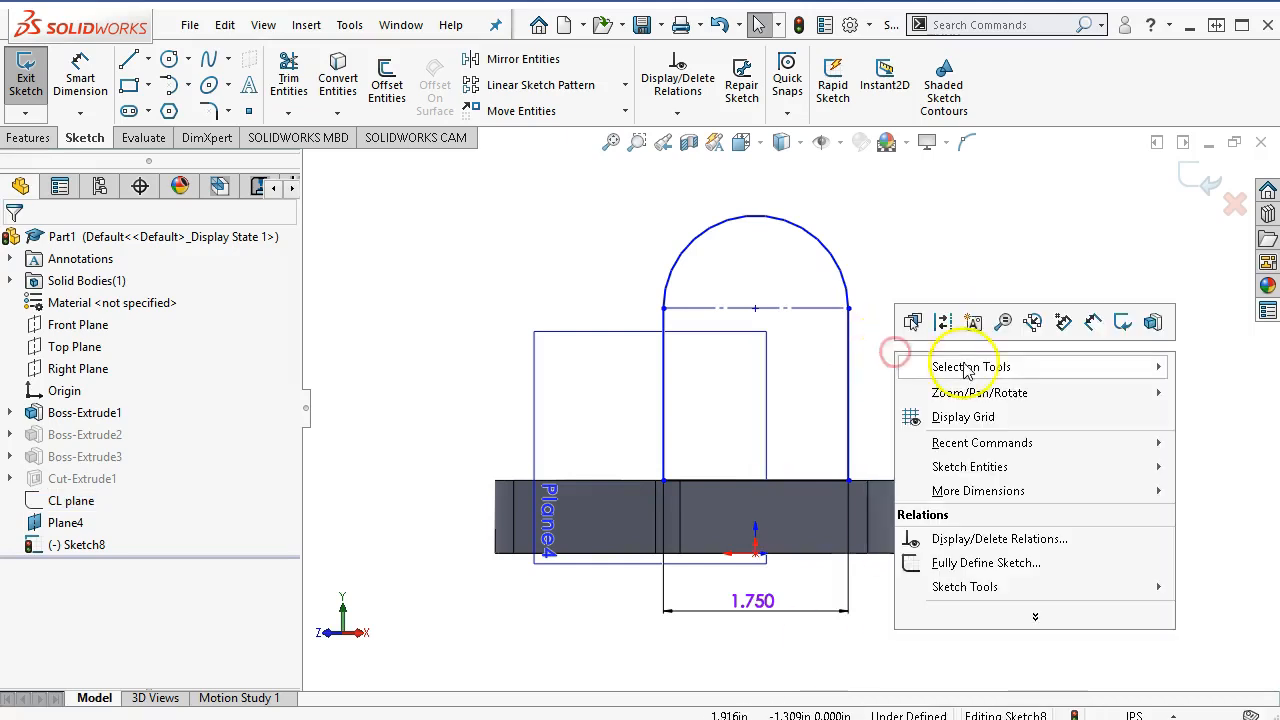
{"action": "left_click", "coordinate": [1091, 322]}
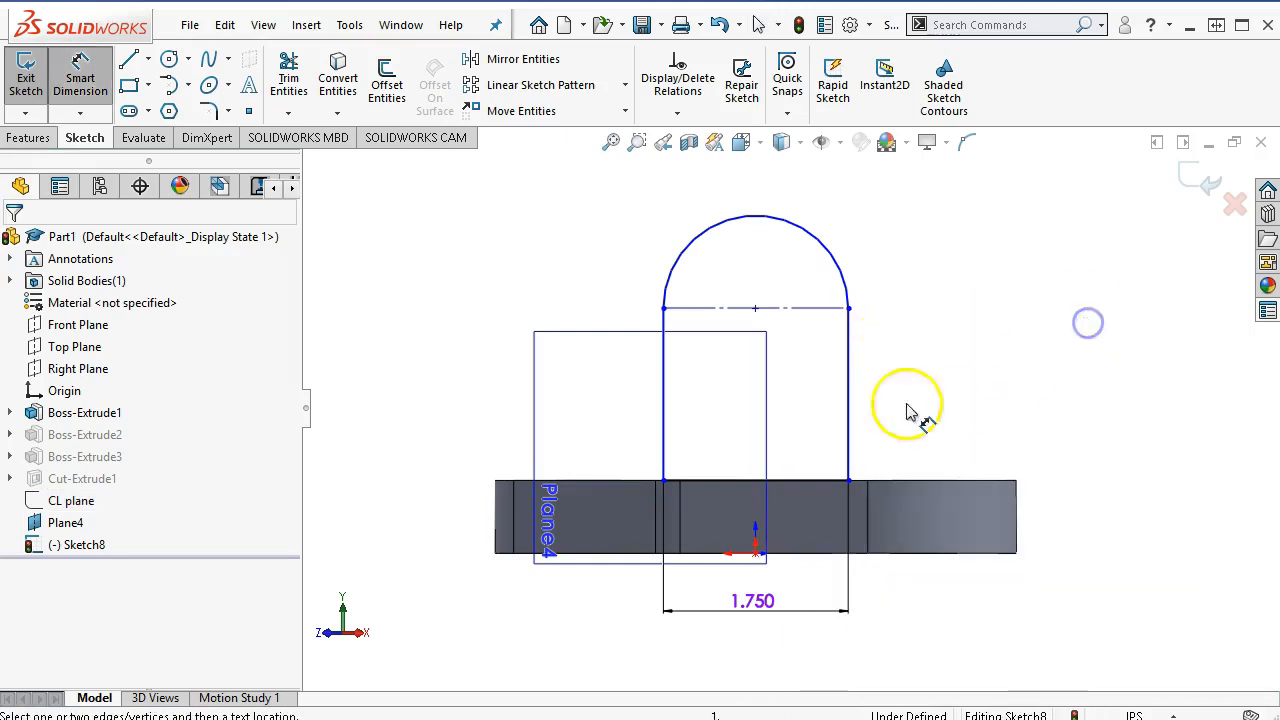
{"action": "left_click", "coordinate": [849, 432]}
{"action": "left_click", "coordinate": [975, 428]}
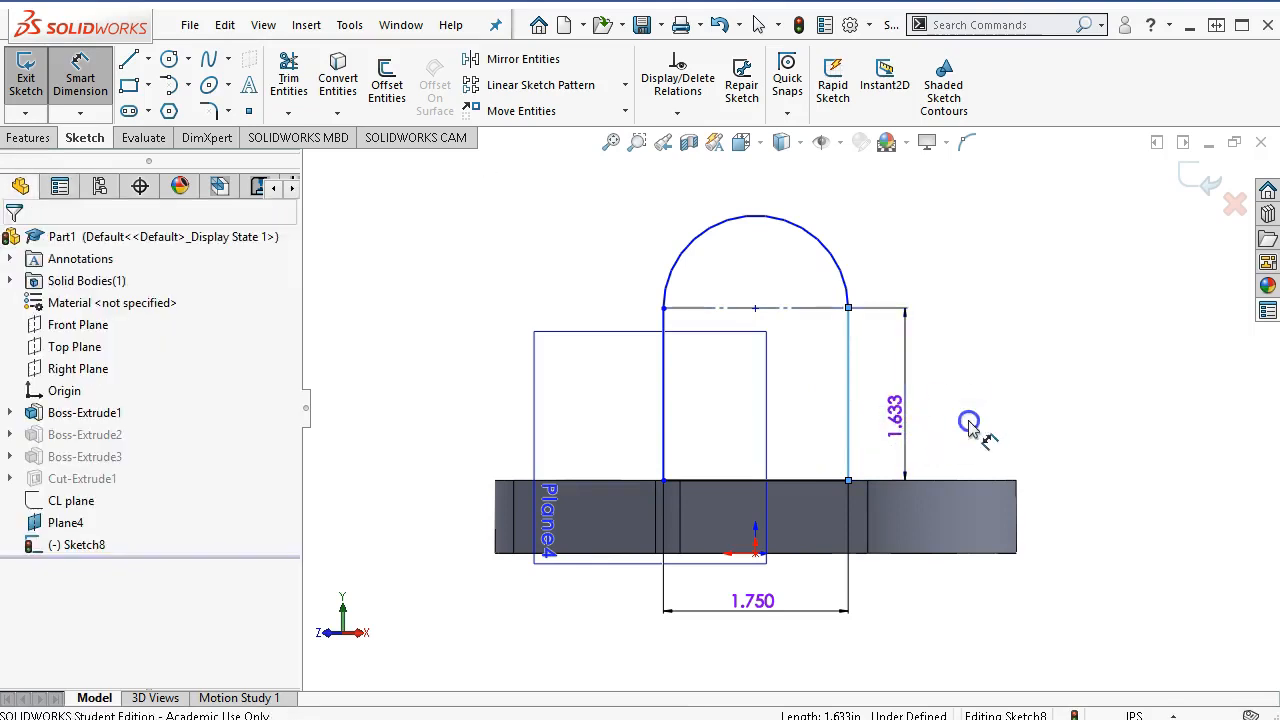
{"action": "type", "text": "1.31"}
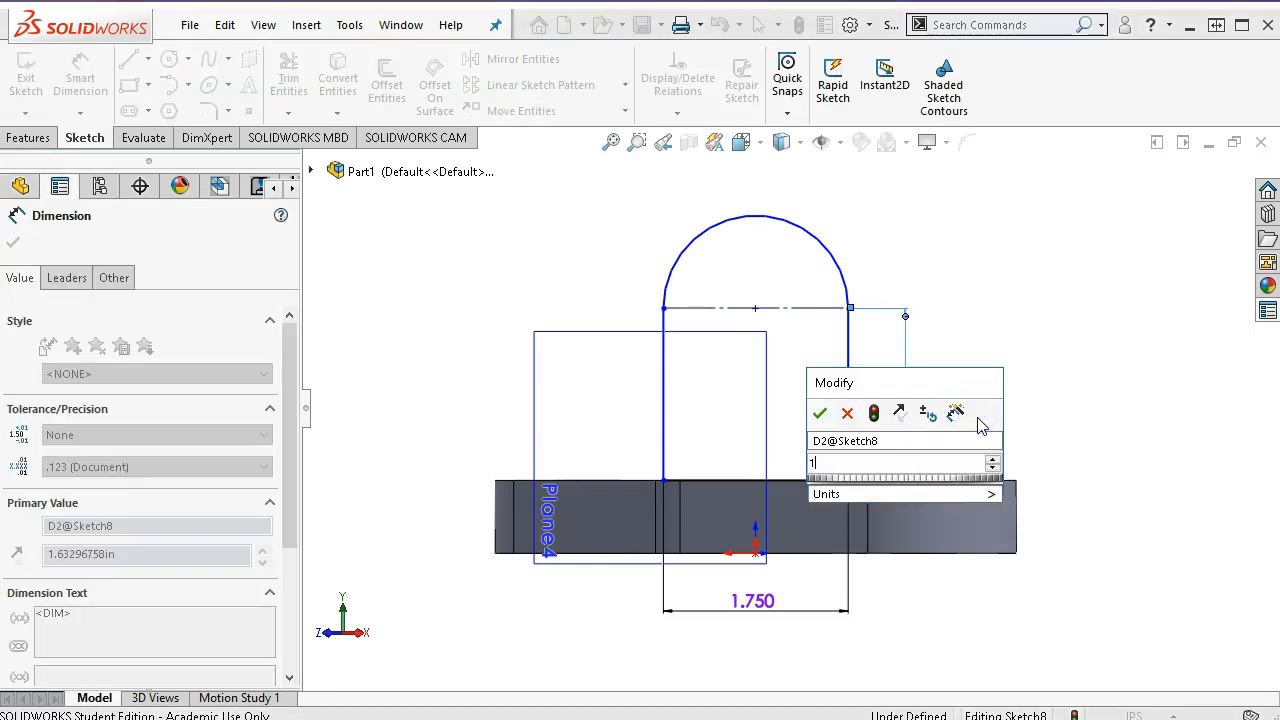
{"action": "key", "text": "Return"}
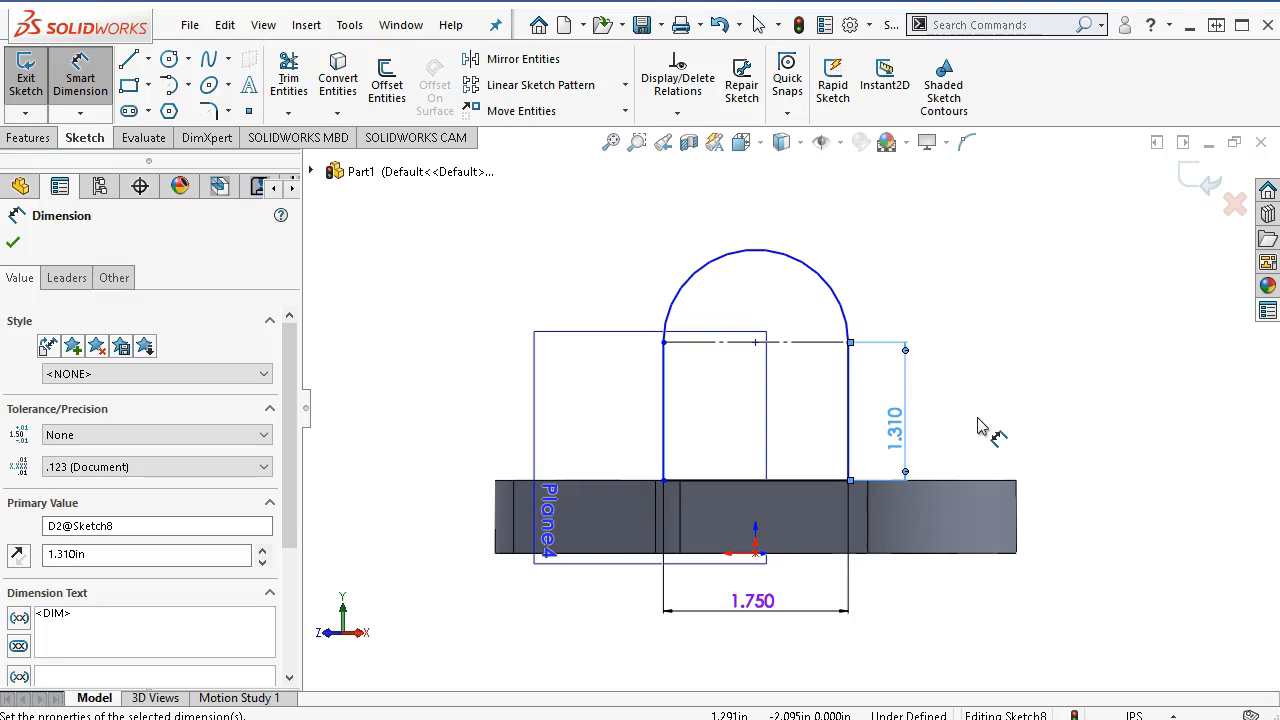
{"action": "right_click", "coordinate": [912, 241]}
{"action": "left_click", "coordinate": [934, 294]}
Center the upright's profile on the part by adding a Horizontal relation between the arc's center point and the origin
{"action": "mouse_move", "coordinate": [848, 484]}
{"action": "left_mouse_down"}
{"action": "mouse_move", "coordinate": [774, 484]}
{"action": "mouse_move", "coordinate": [866, 485]}
{"action": "mouse_move", "coordinate": [836, 484]}
{"action": "left_mouse_up"}
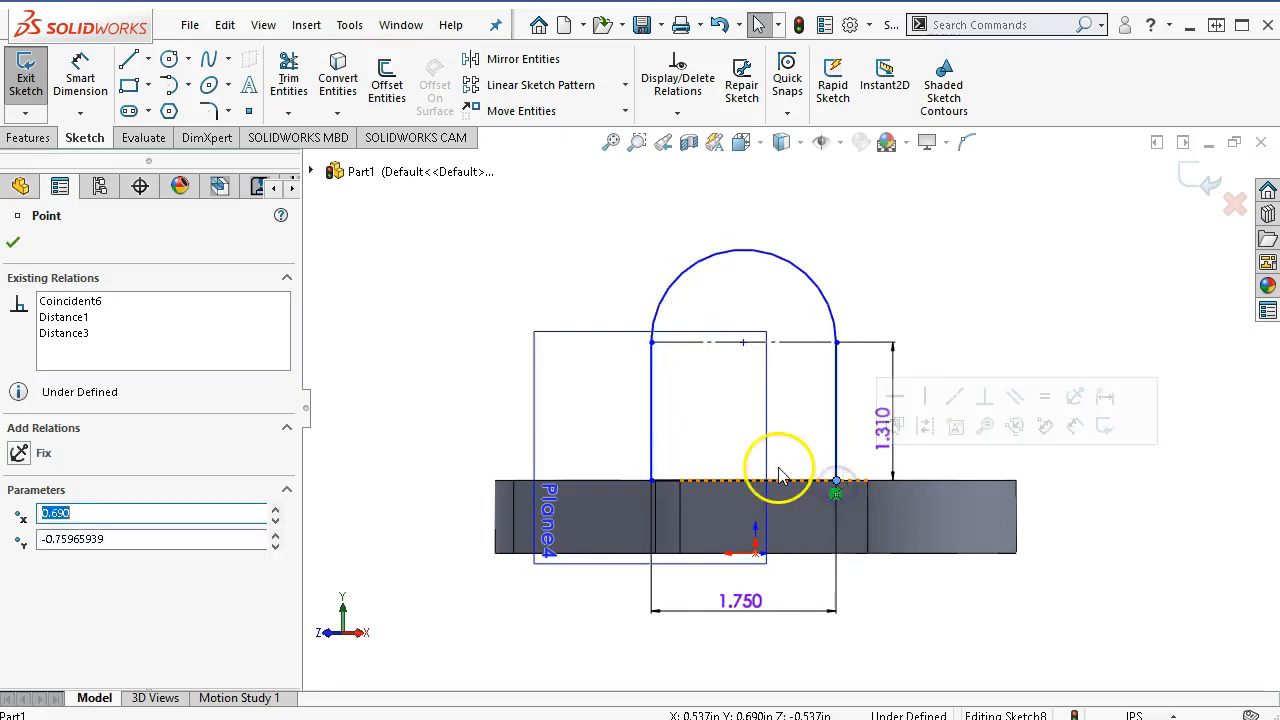
{"action": "left_click", "coordinate": [743, 343]}
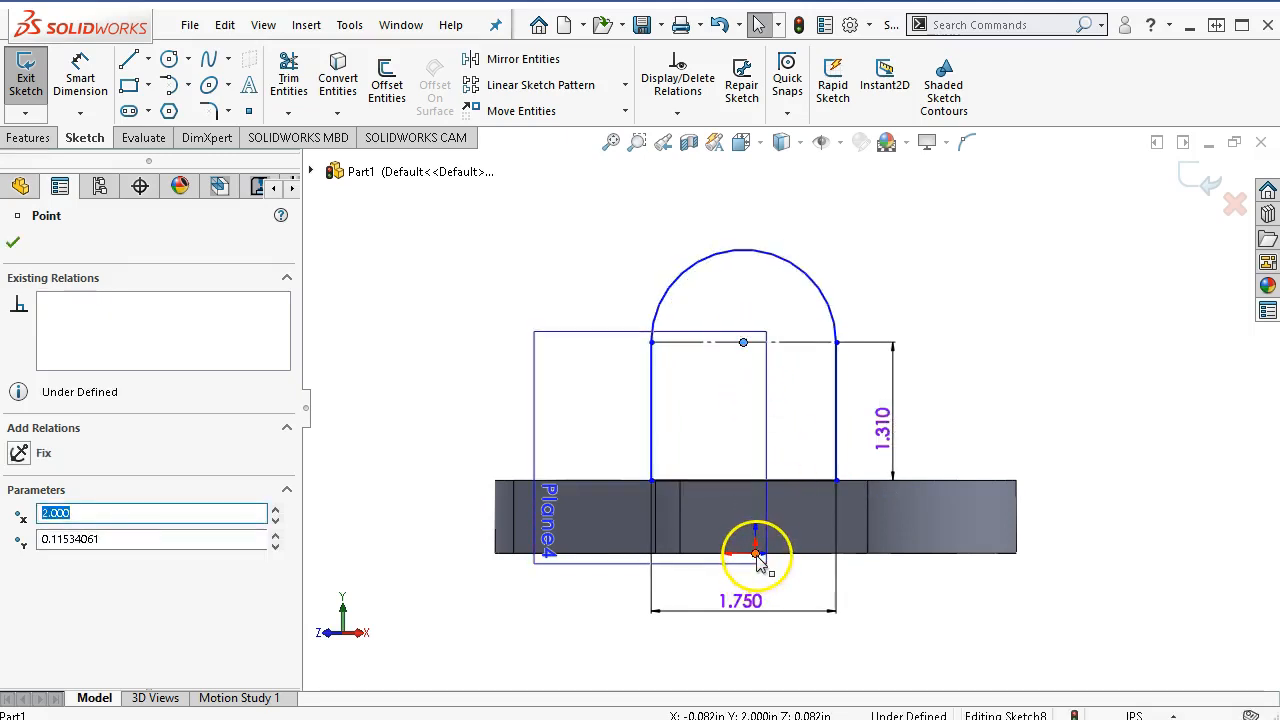
{"action": "left_click", "coordinate": [756, 555], "text": "ctrl"}
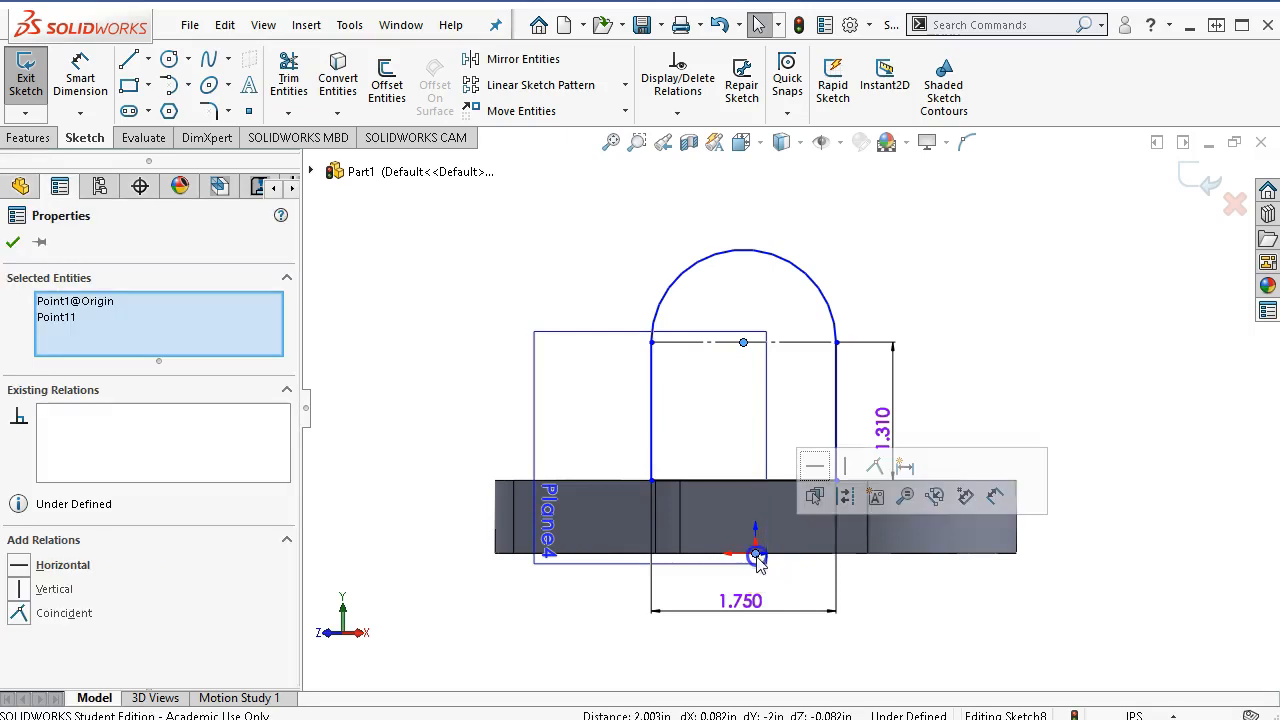
{"action": "left_click", "coordinate": [812, 464]}
{"action": "left_click", "coordinate": [970, 320]}
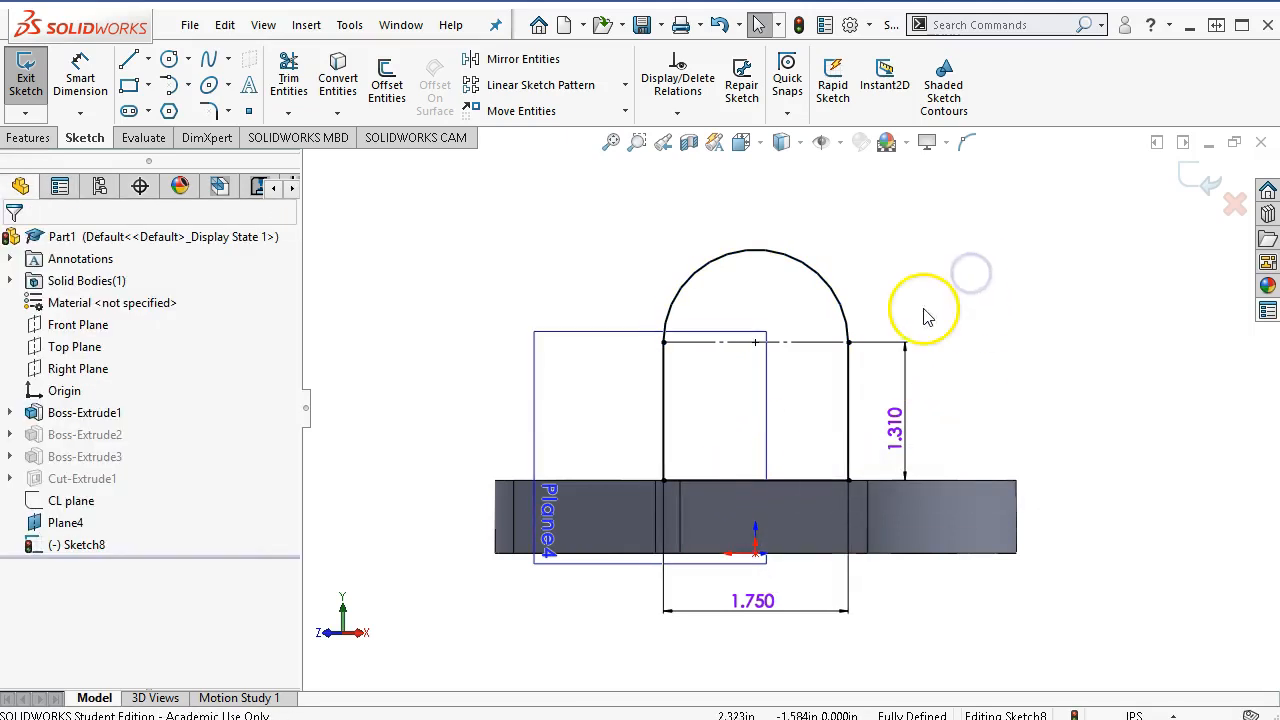
{"action": "scroll", "coordinate": [898, 264], "scroll_direction": "up", "scroll_amount": 3}
{"action": "middle_click_drag", "start_coordinate": [913, 287], "coordinate": [942, 392]}
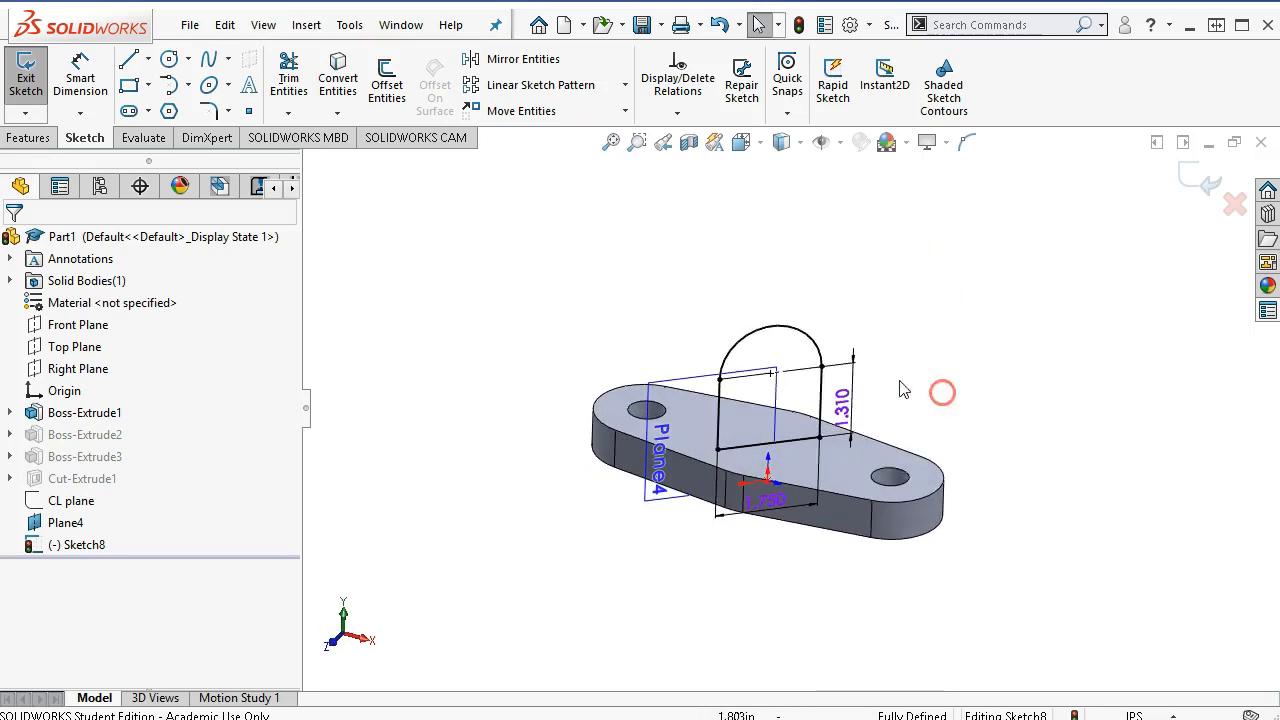
{"action": "scroll", "coordinate": [735, 370], "scroll_direction": "down", "scroll_amount": 2}
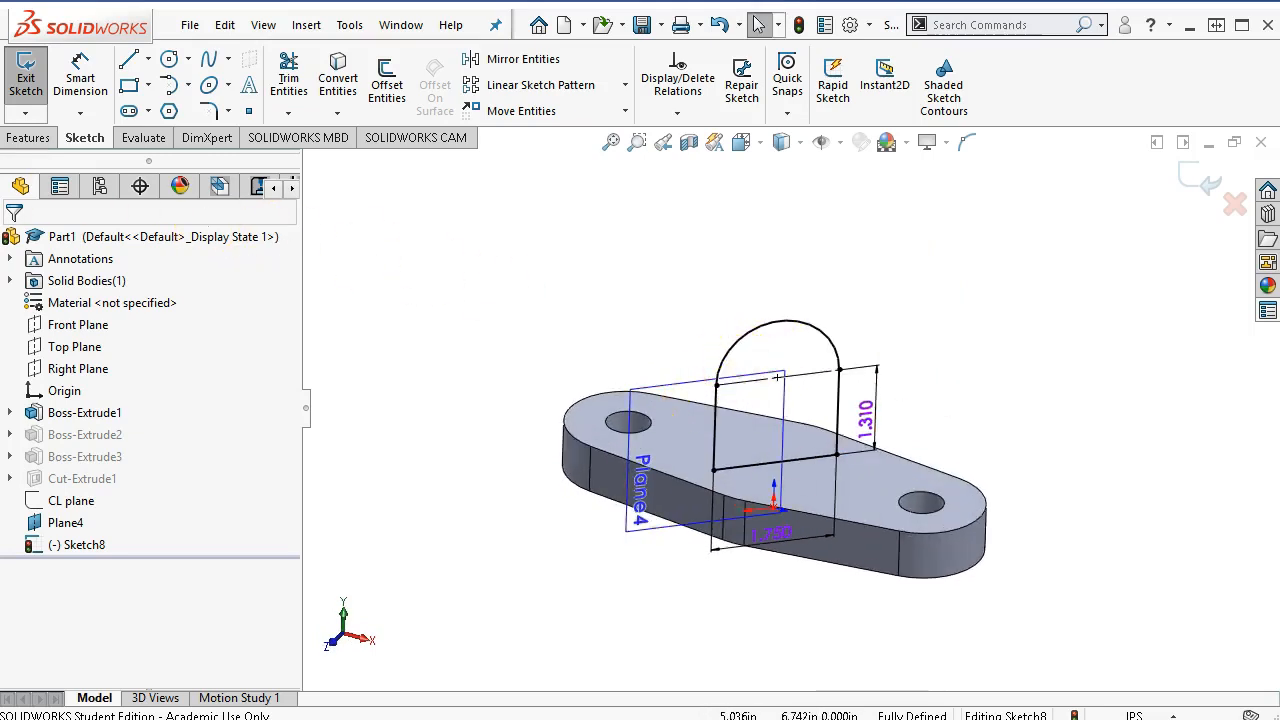
{"action": "left_click", "coordinate": [30, 140]}
{"action": "left_click", "coordinate": [34, 82]}
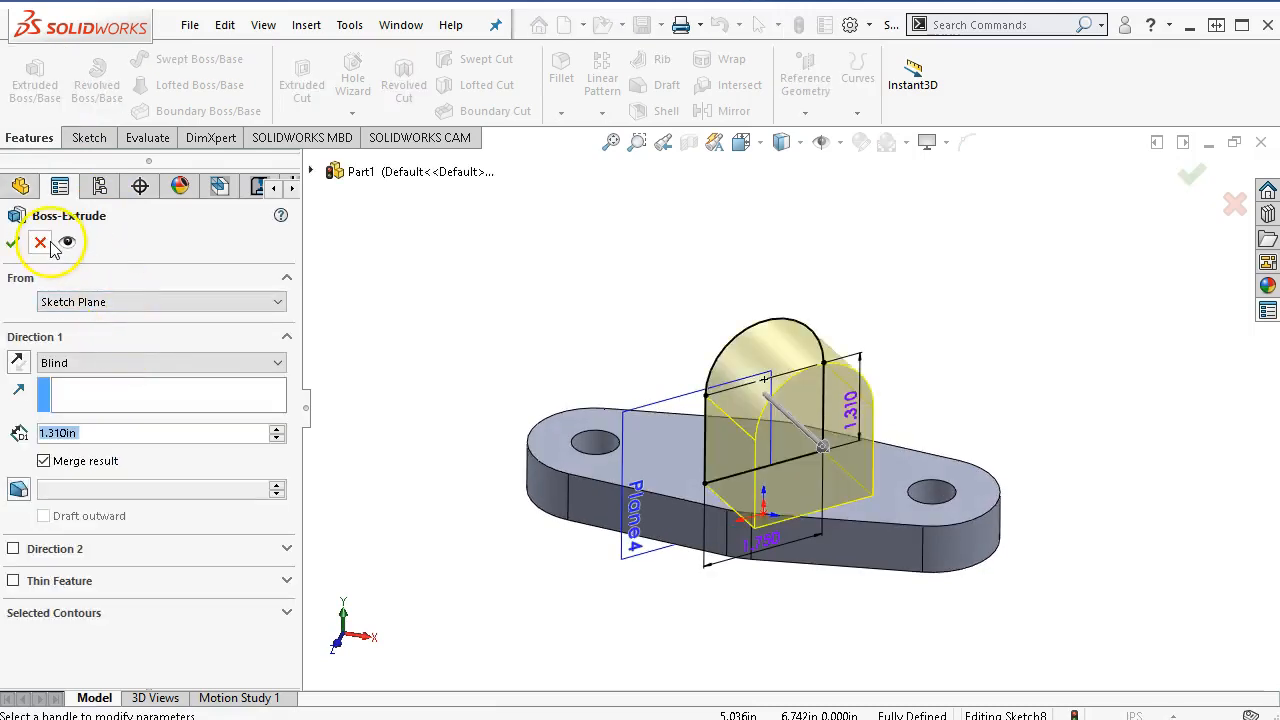
{"action": "left_click", "coordinate": [40, 241]}
Draw a circle centered on the rounded top's arc center and dimension its diameter at 0.75 in
{"action": "left_click", "coordinate": [89, 137]}
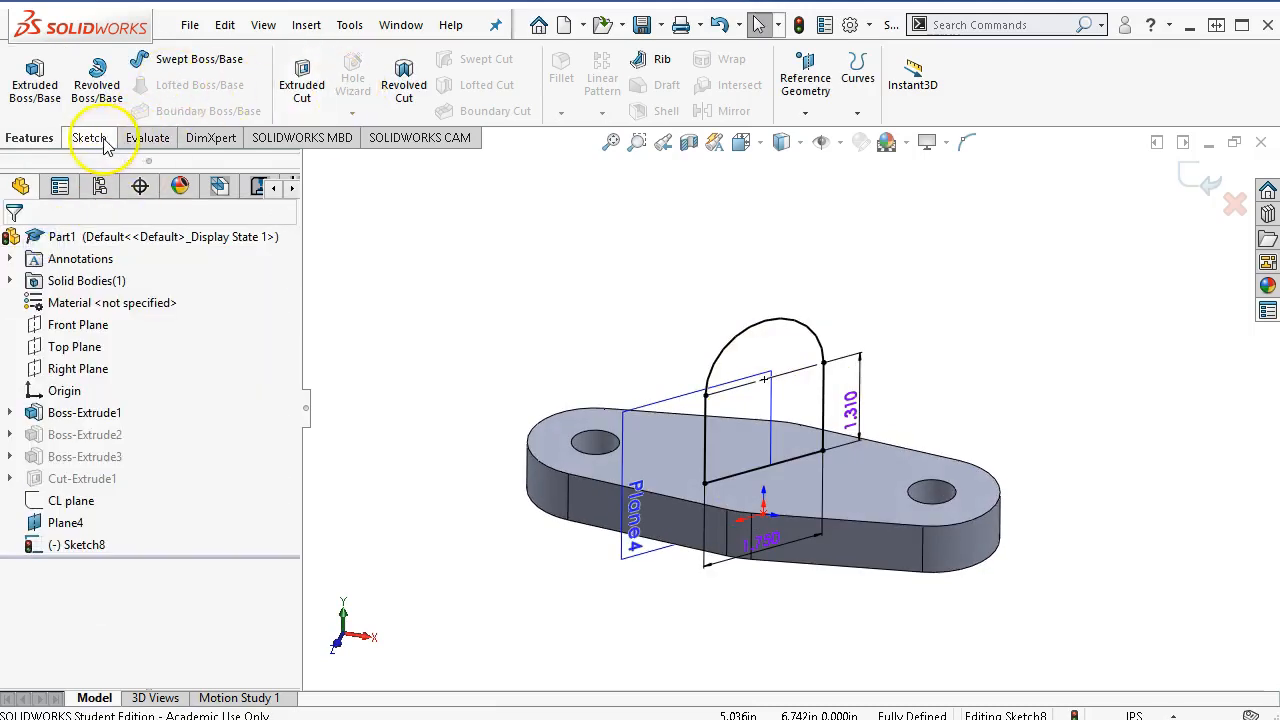
{"action": "left_click", "coordinate": [169, 58]}
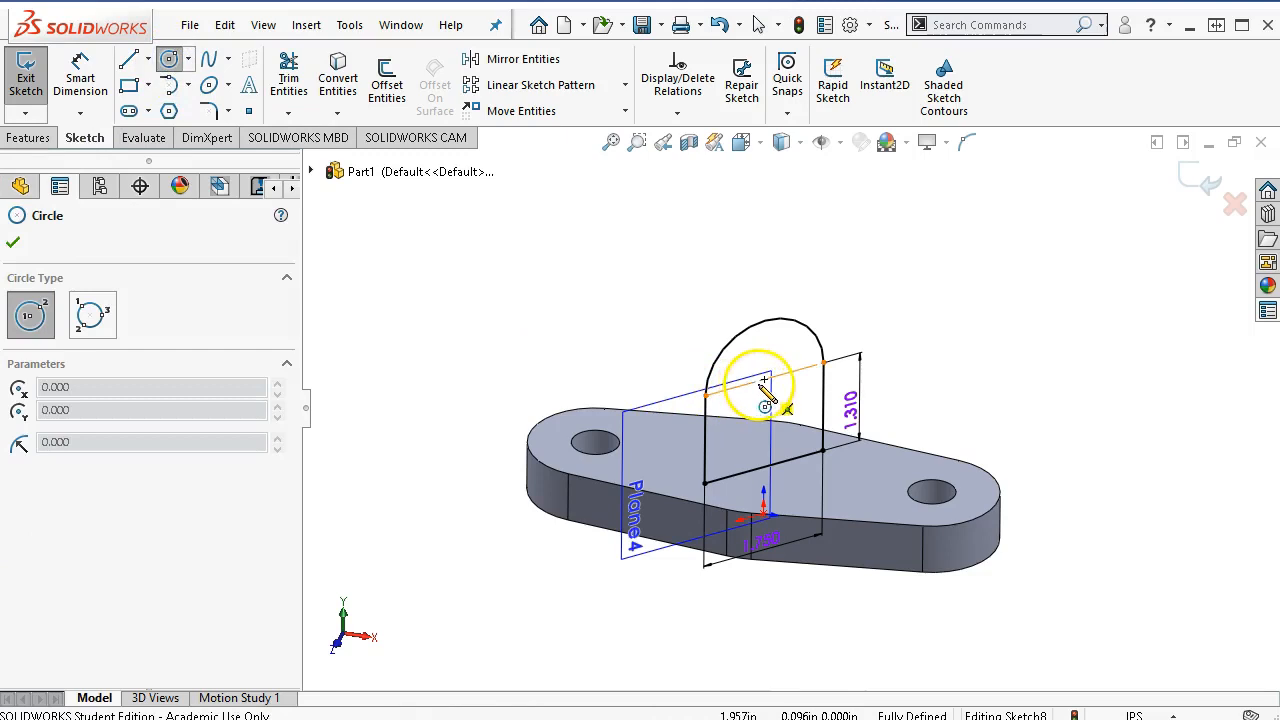
{"action": "left_click", "coordinate": [764, 380]}
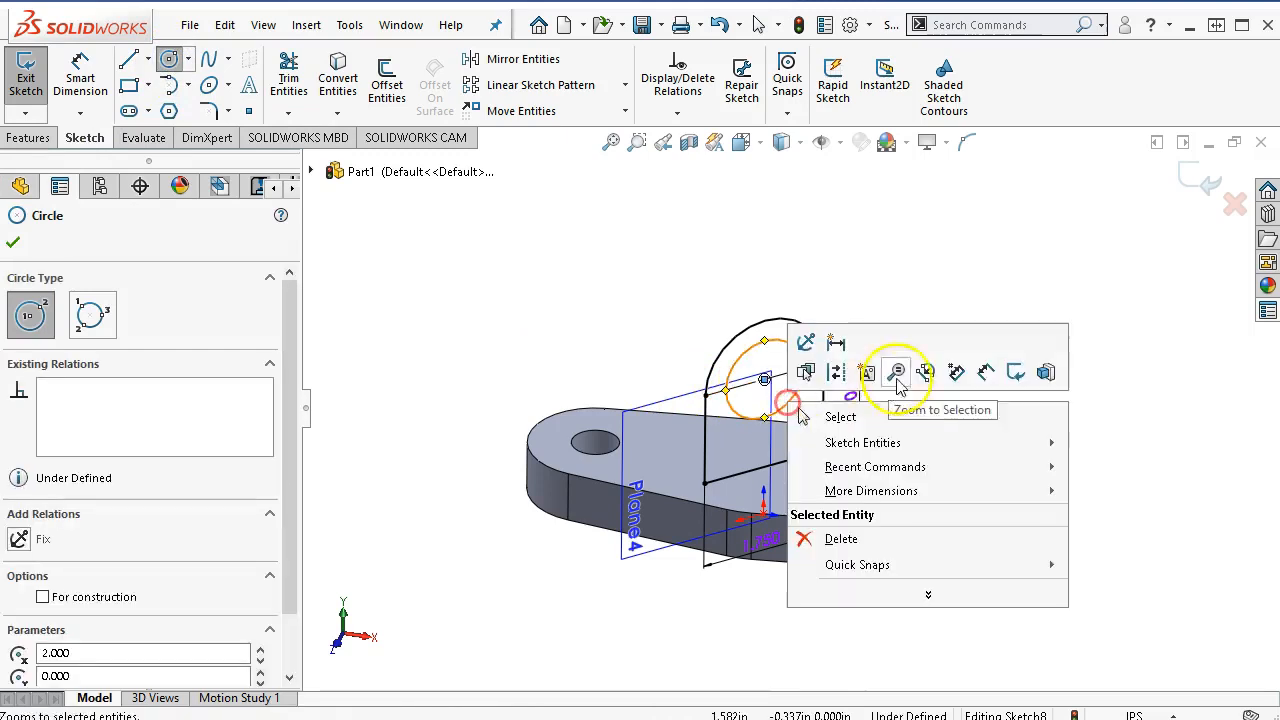
{"action": "left_click", "coordinate": [984, 370]}
{"action": "left_click", "coordinate": [787, 355]}
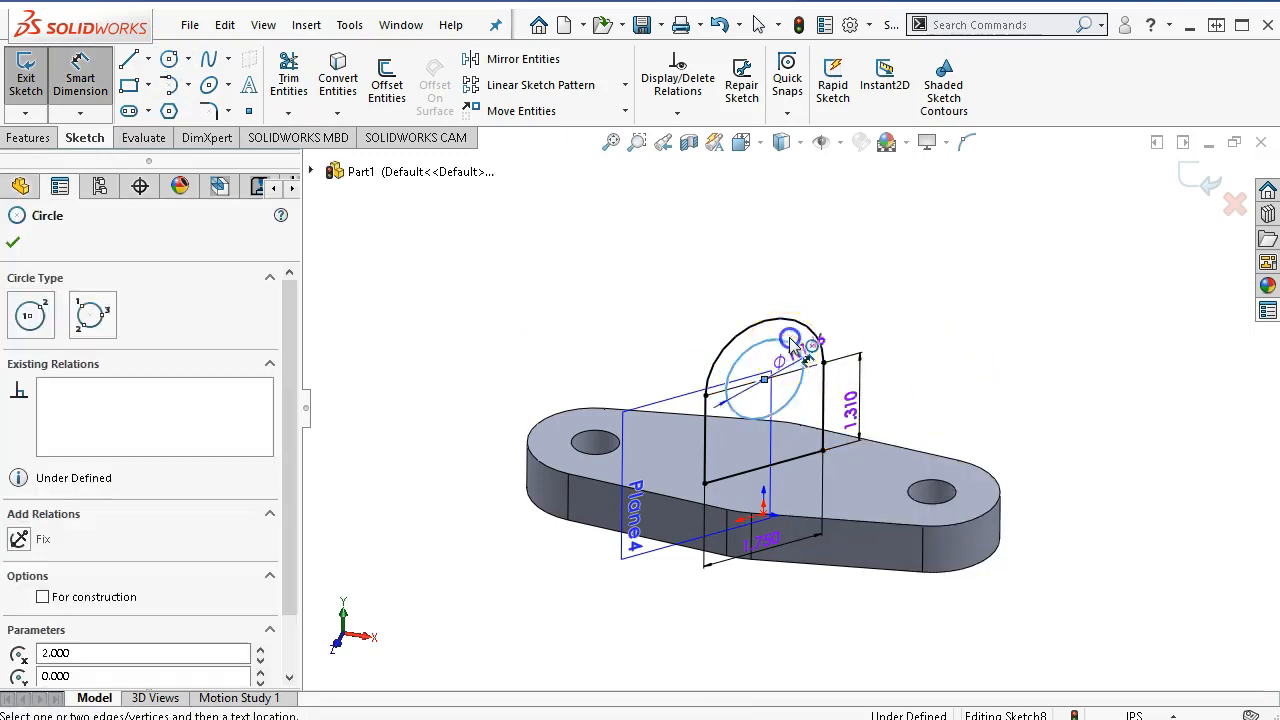
{"action": "left_click", "coordinate": [905, 258]}
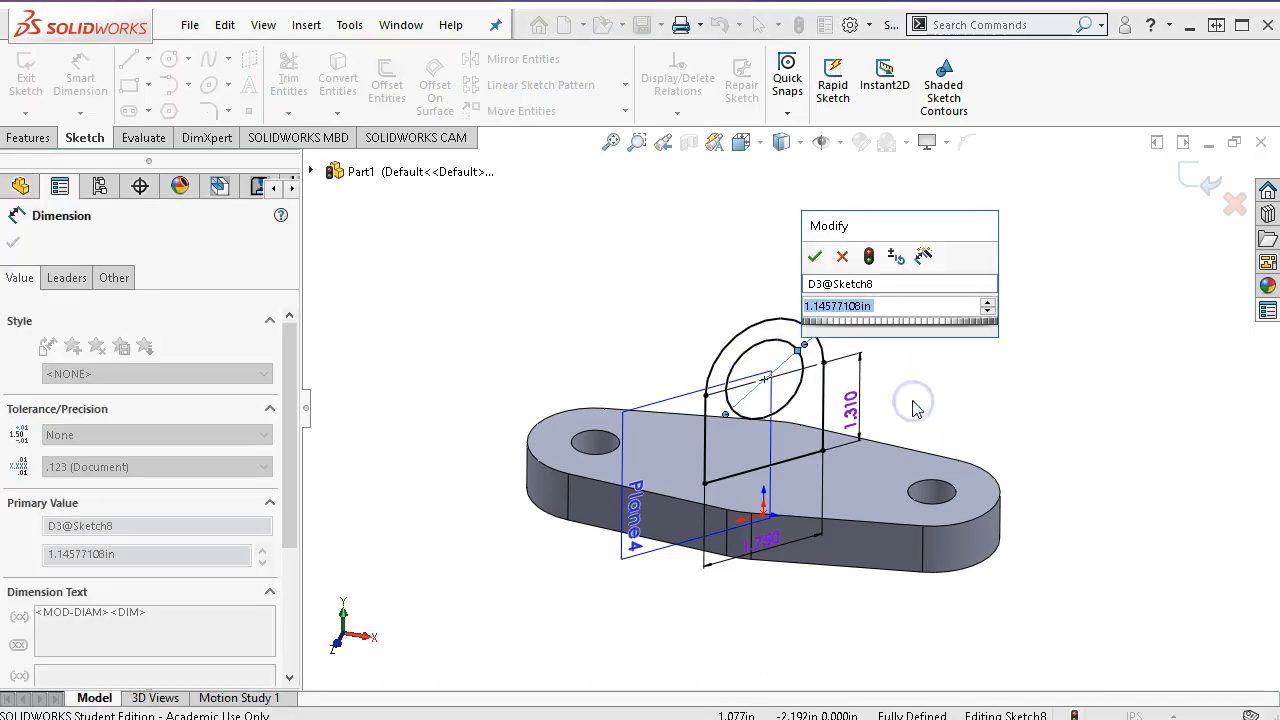
{"action": "type", "text": ".75"}
{"action": "key", "text": "Return"}
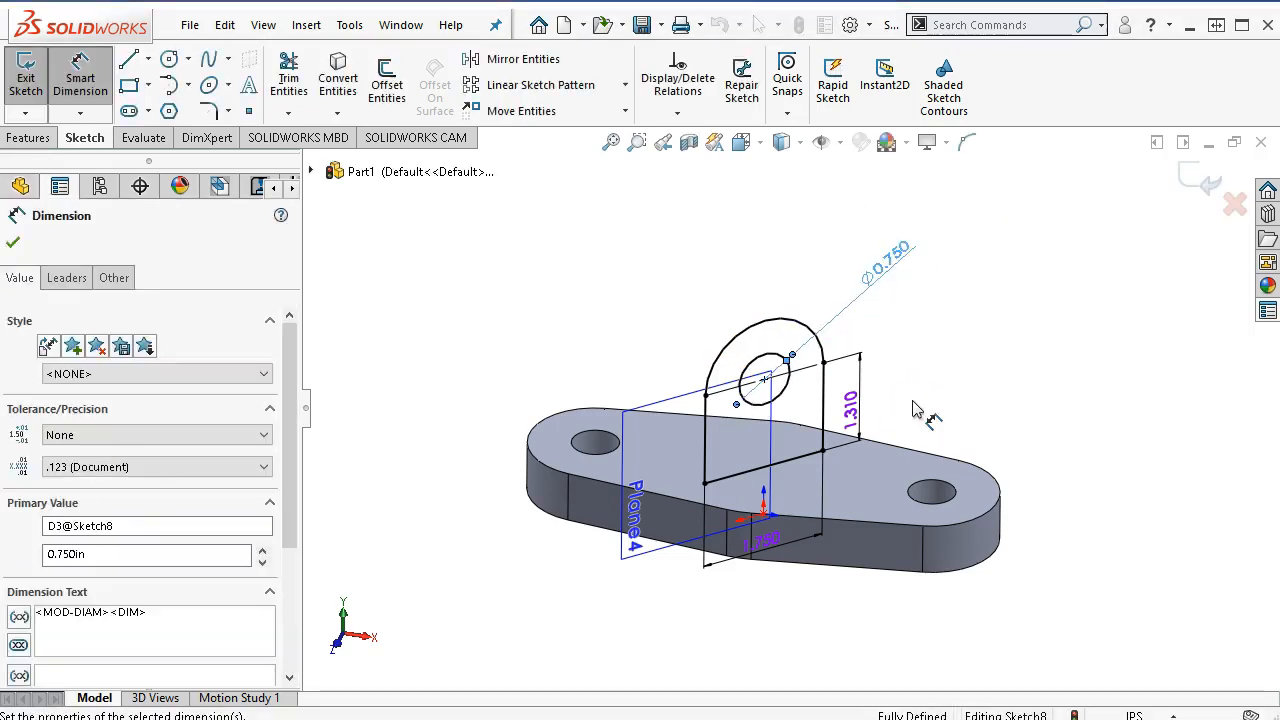
Extrude the round-topped profile with its hole as a Mid Plane boss 1.75 in deep, merged with the base plate
{"action": "left_click", "coordinate": [28, 137]}
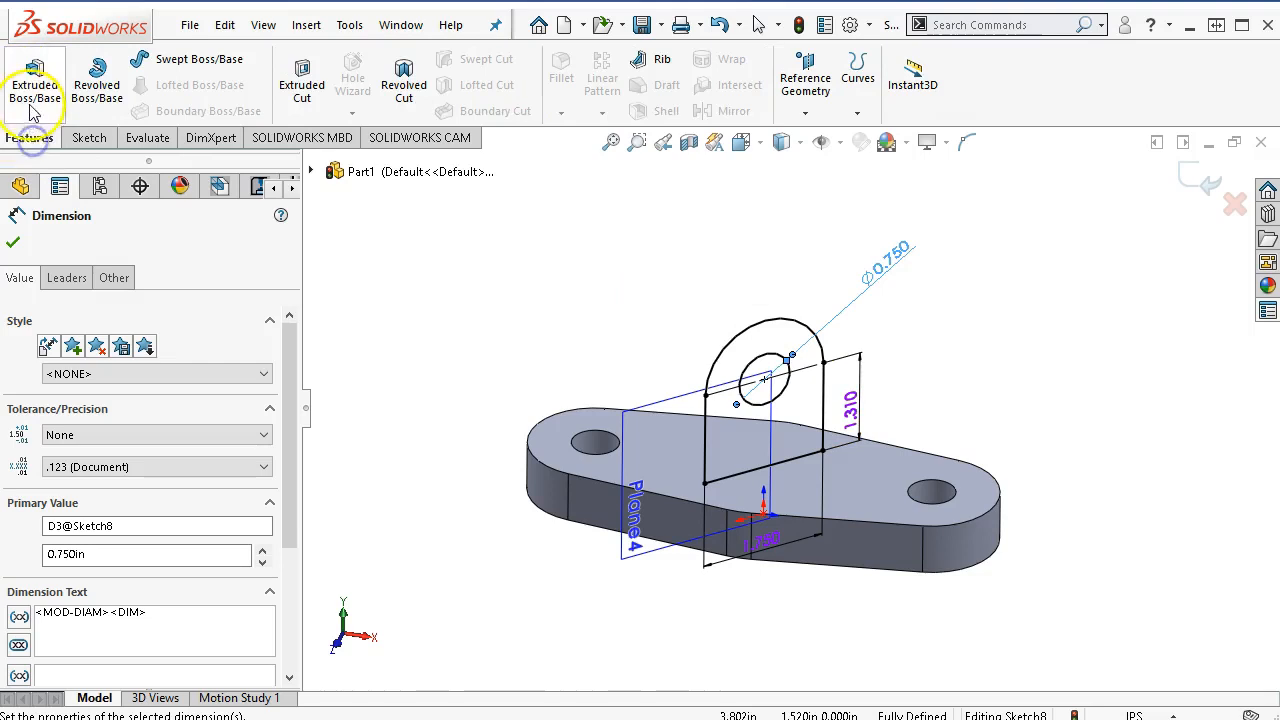
{"action": "left_click", "coordinate": [33, 90]}
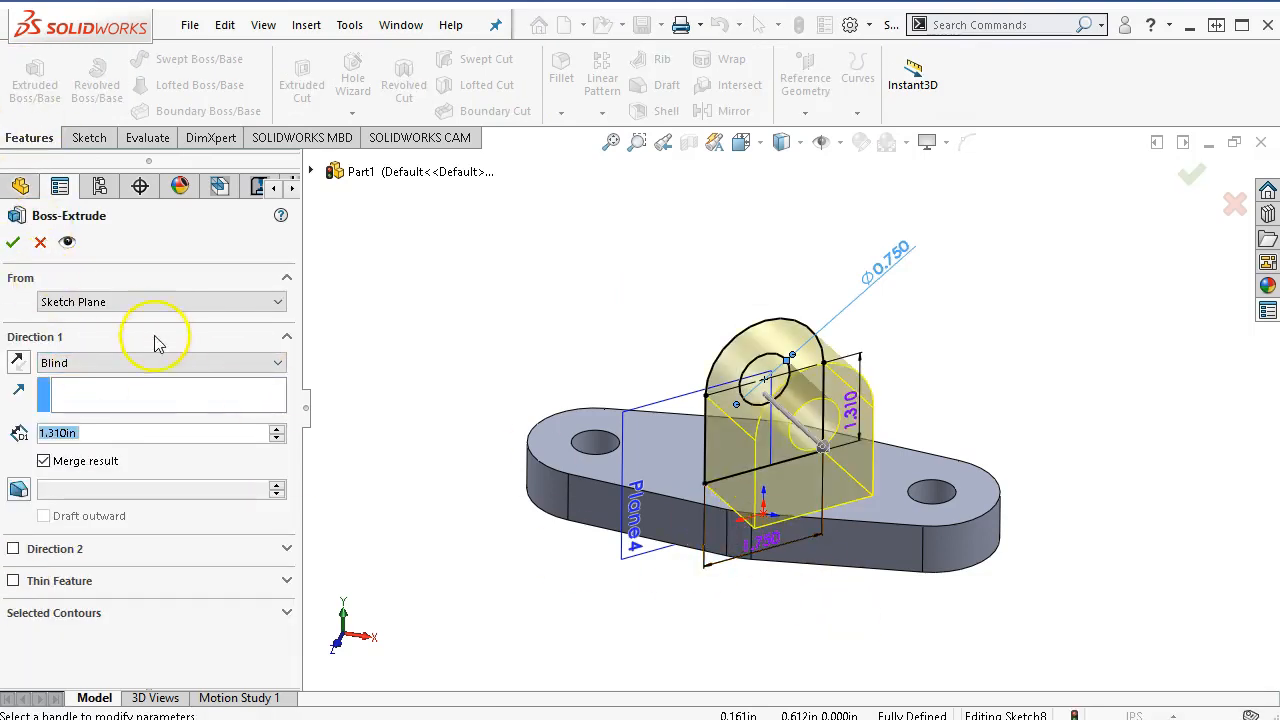
{"action": "left_click", "coordinate": [100, 365]}
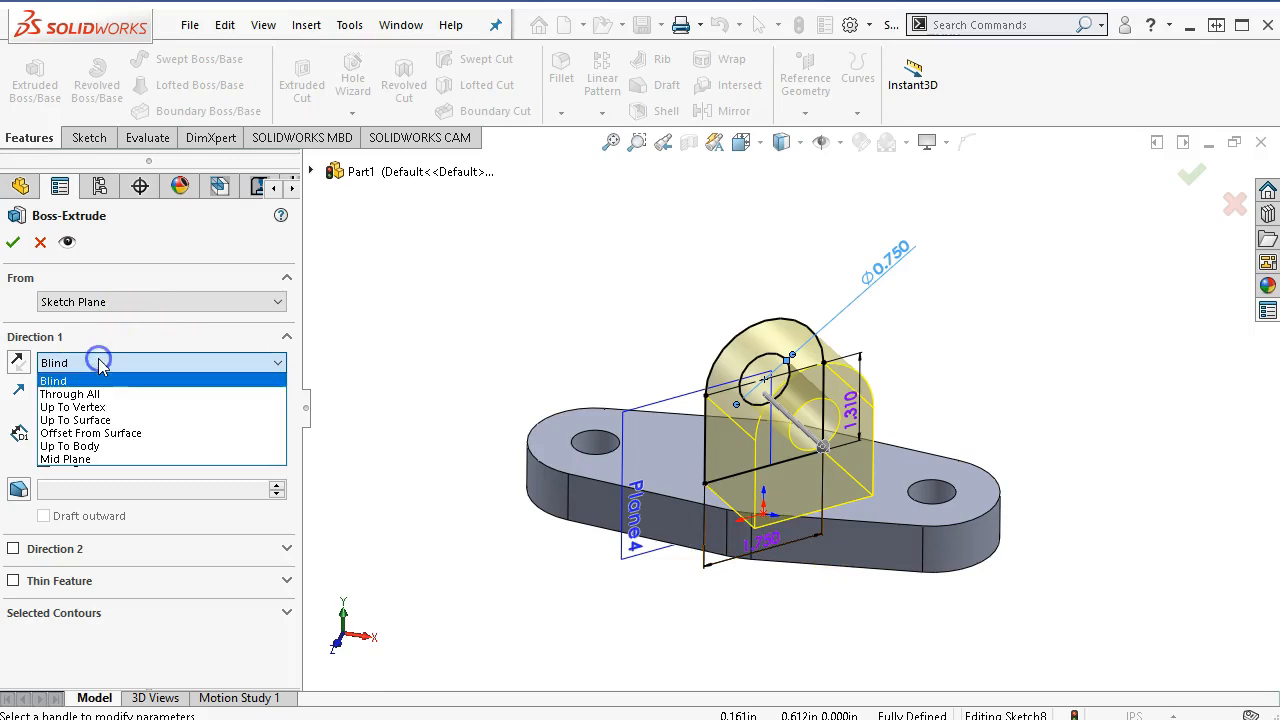
{"action": "left_click", "coordinate": [80, 461]}
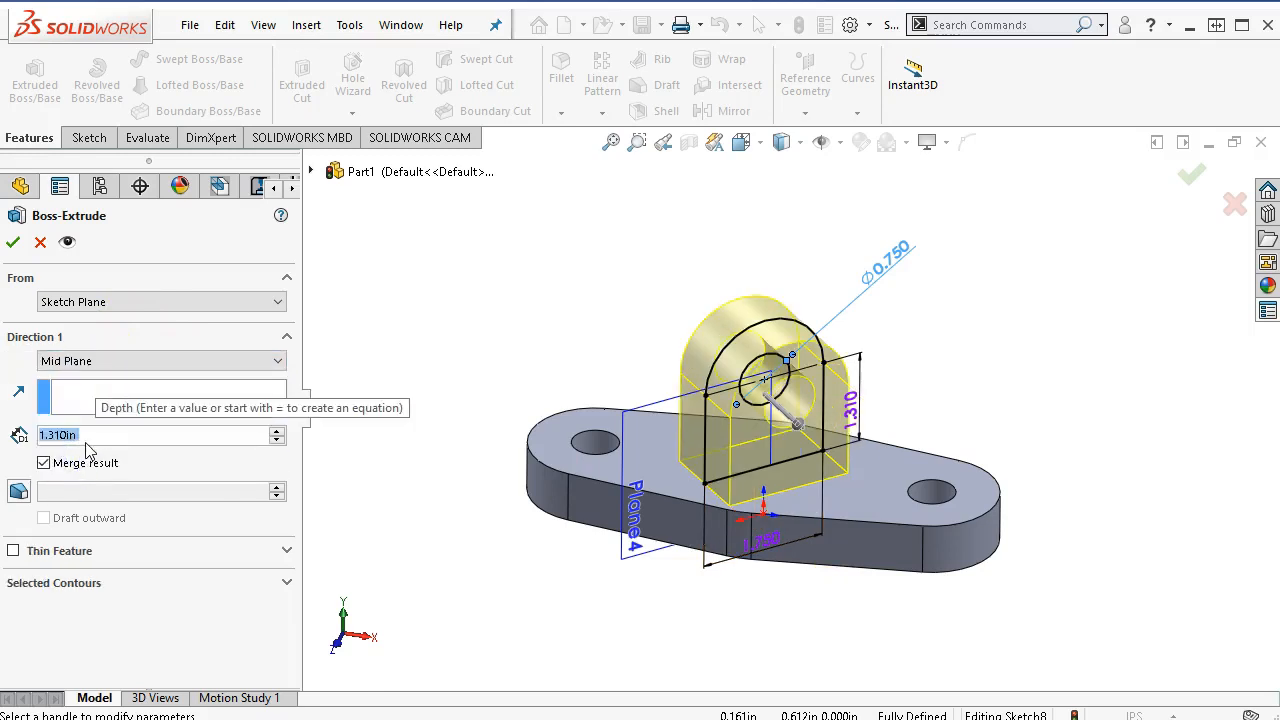
{"action": "type", "text": "1.75"}
{"action": "key", "text": "Return"}
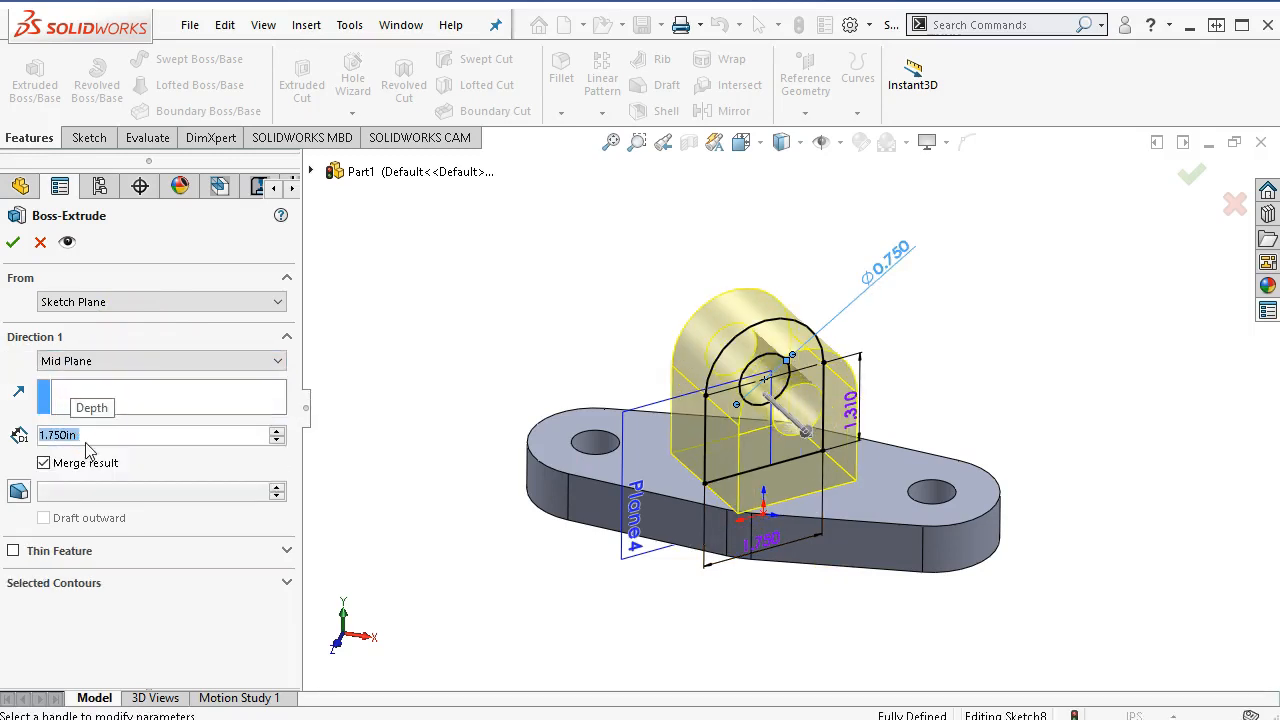
{"action": "left_click", "coordinate": [13, 242]}
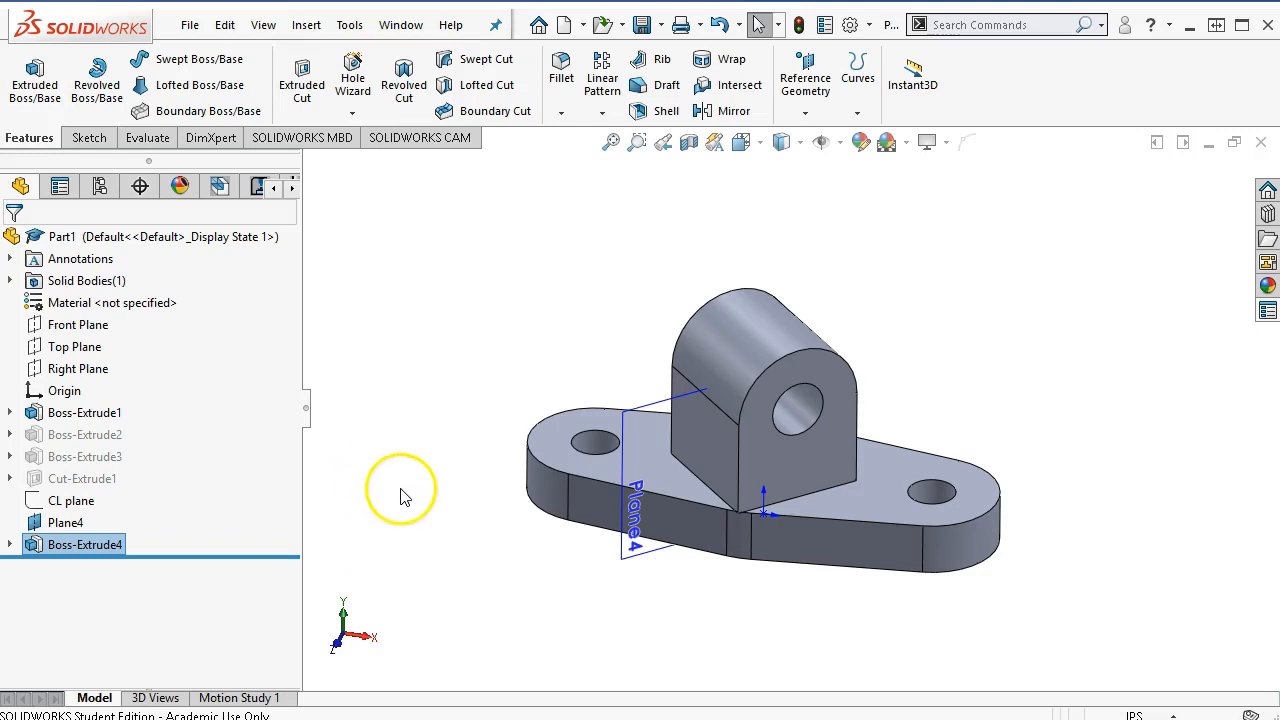
Hide the angled reference plane Plane4 and clear the selection
{"action": "right_click", "coordinate": [78, 522]}
{"action": "left_click", "coordinate": [125, 490]}
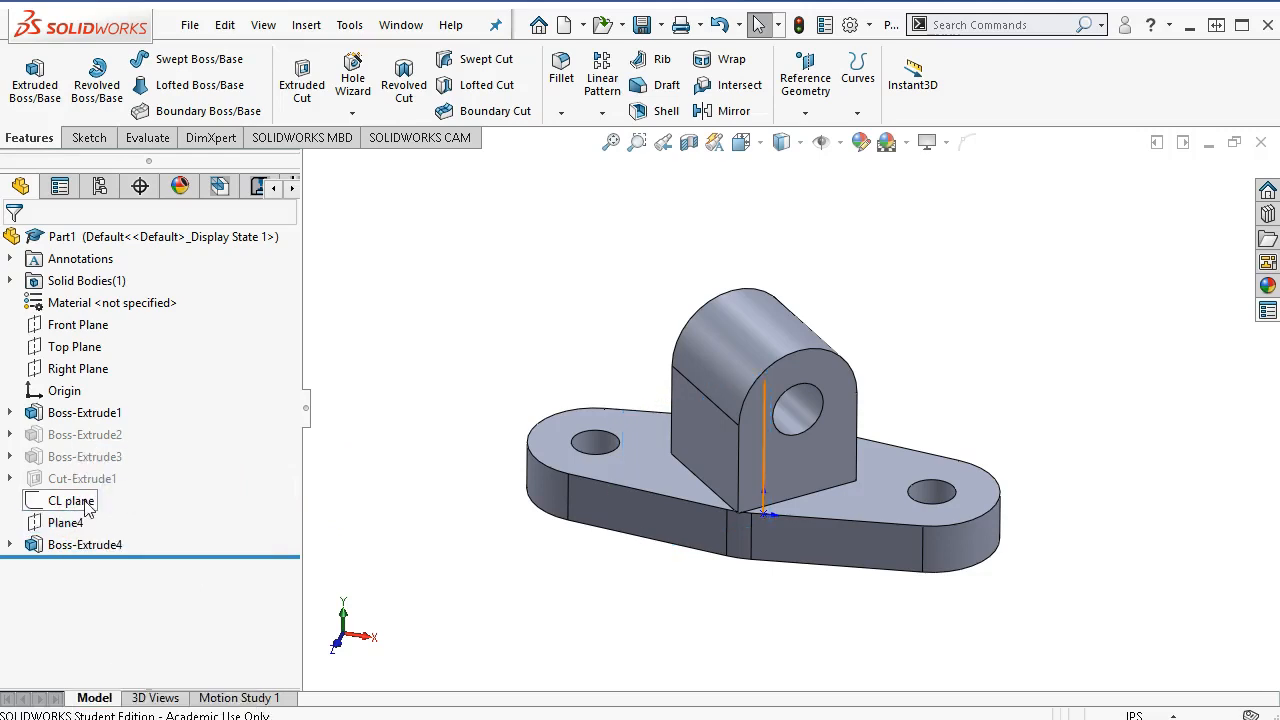
{"action": "left_click", "coordinate": [88, 514]}
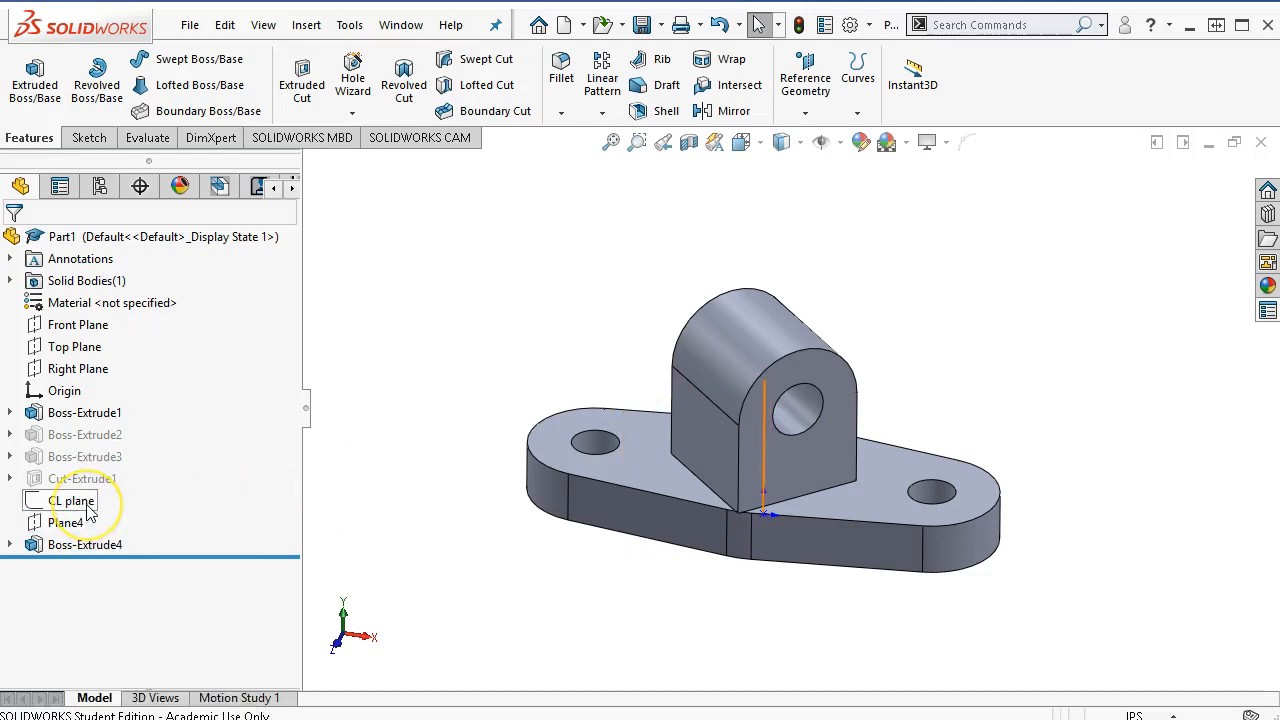
{"action": "left_click", "coordinate": [70, 524]}
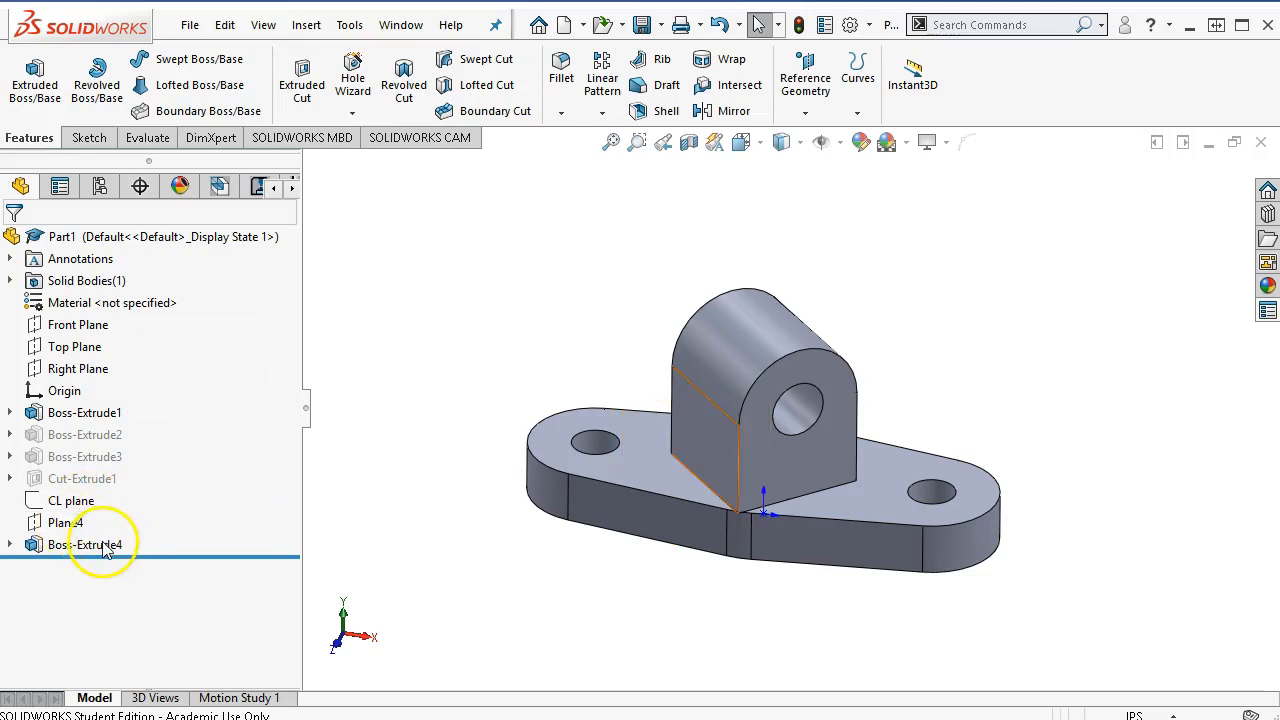
{"action": "left_click", "coordinate": [410, 543]}
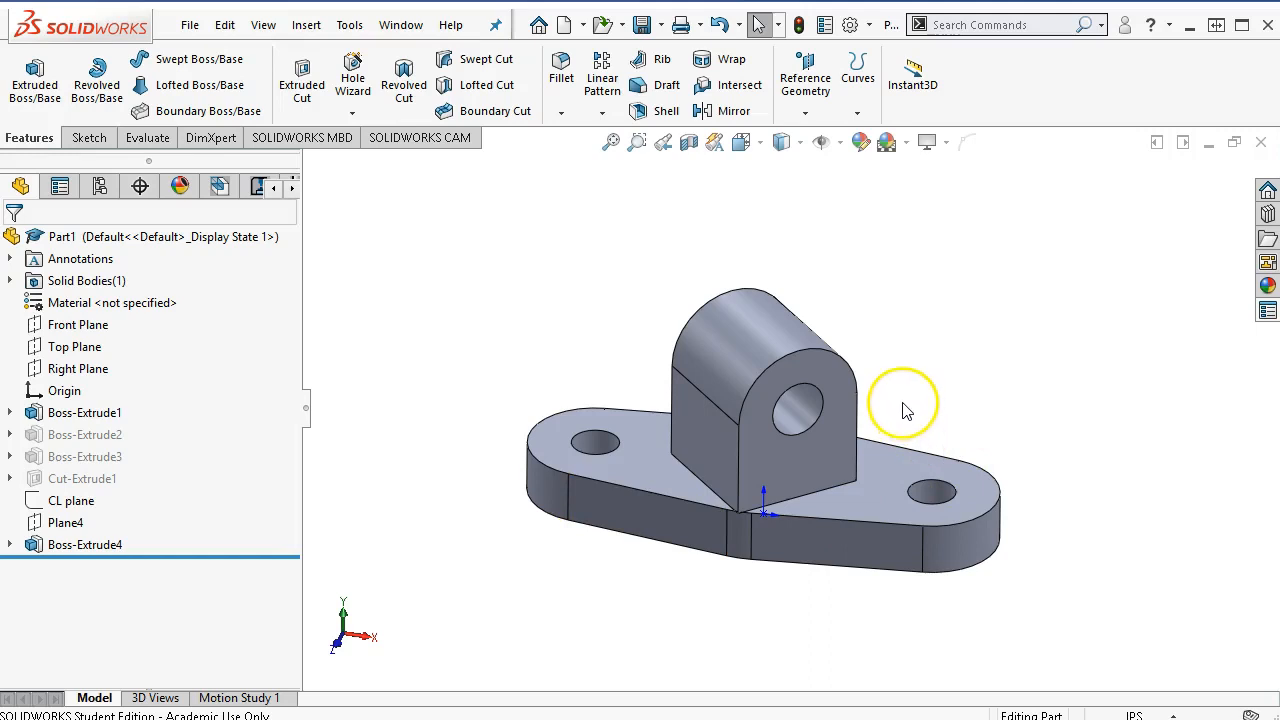
Fillet the upright's front and back face outlines with a 0.12 in radius, using two vertical edges with tangent propagation
{"action": "left_click", "coordinate": [739, 495]}
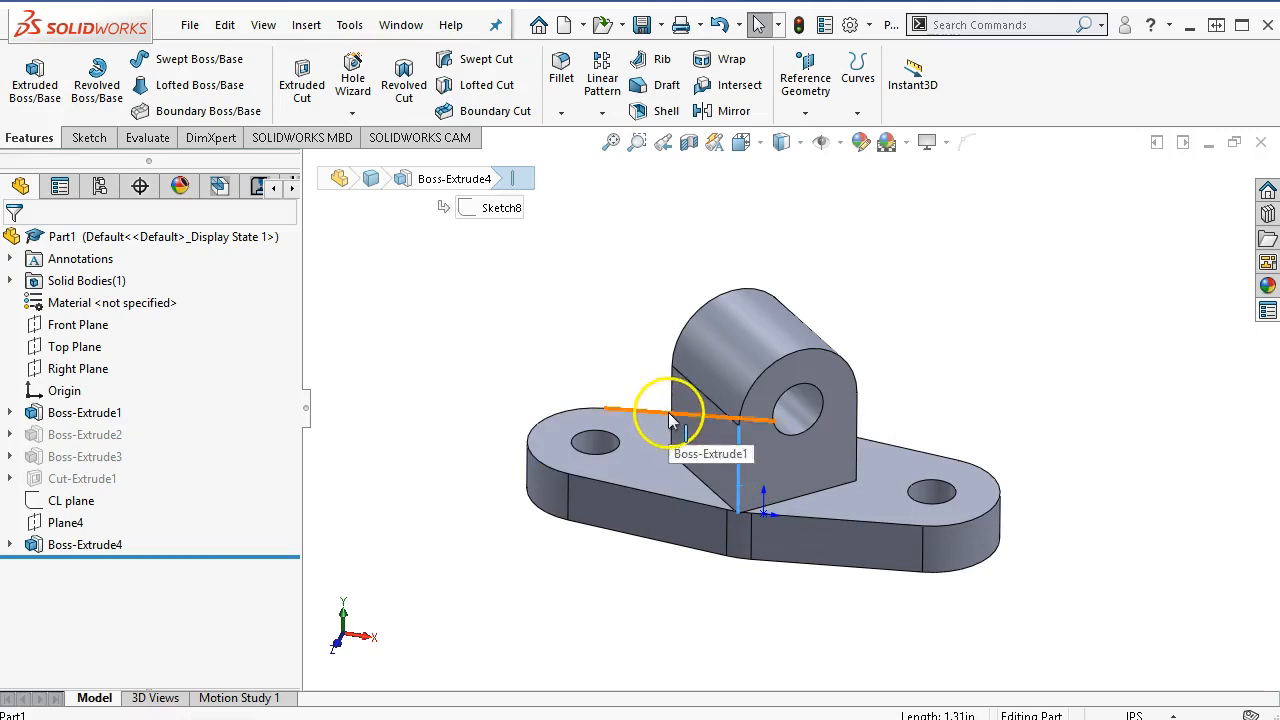
{"action": "left_click", "coordinate": [673, 405], "text": "ctrl"}
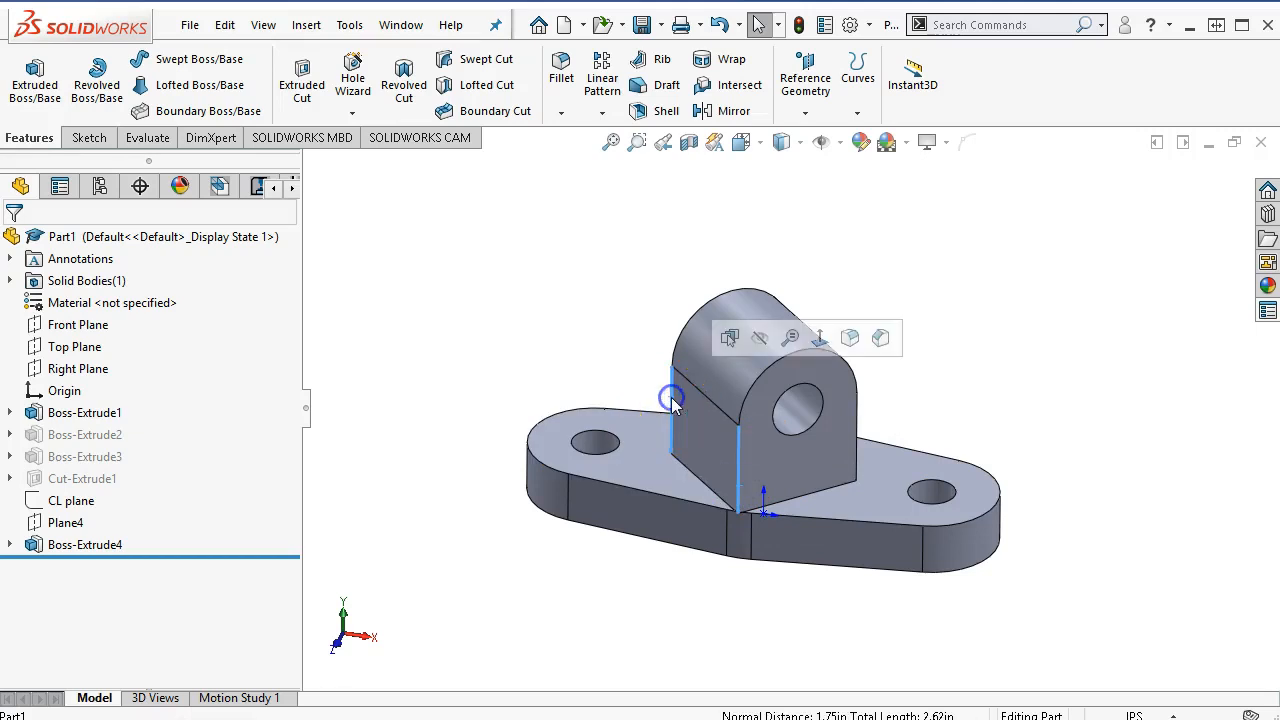
{"action": "left_click", "coordinate": [848, 337]}
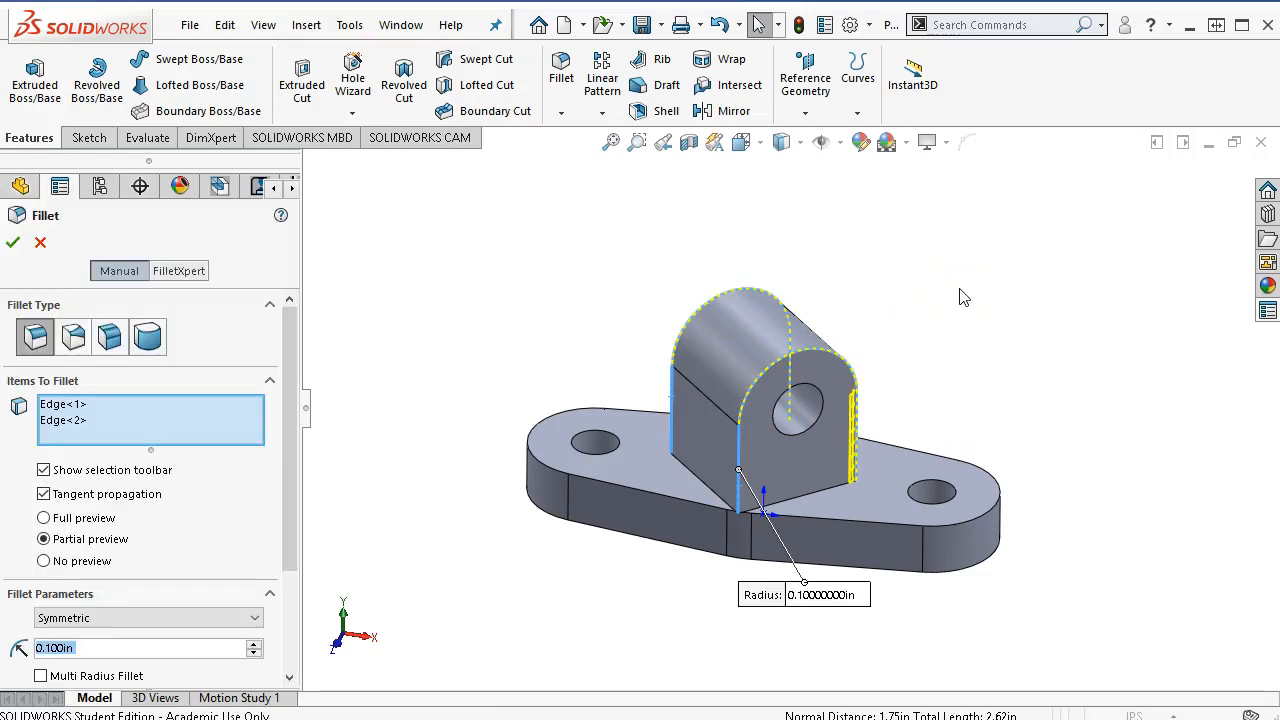
{"action": "type", "text": "0.12"}
{"action": "key", "text": "Return"}
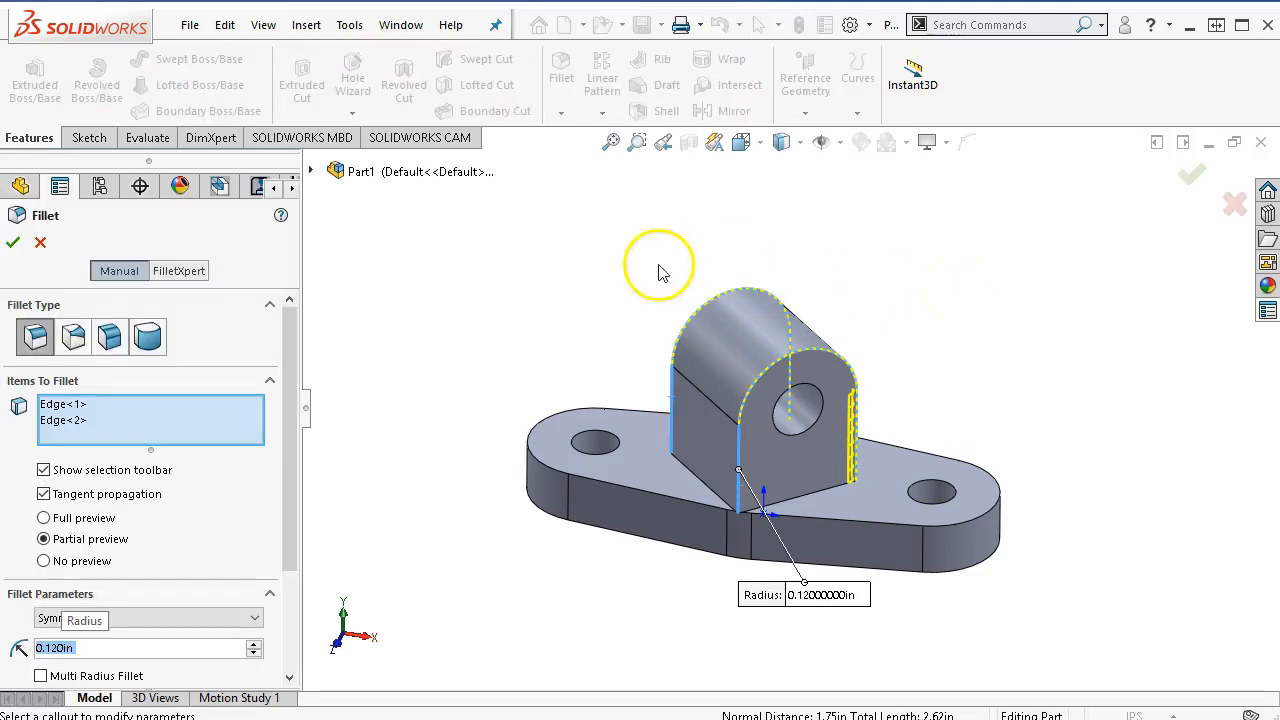
{"action": "left_click", "coordinate": [13, 245]}
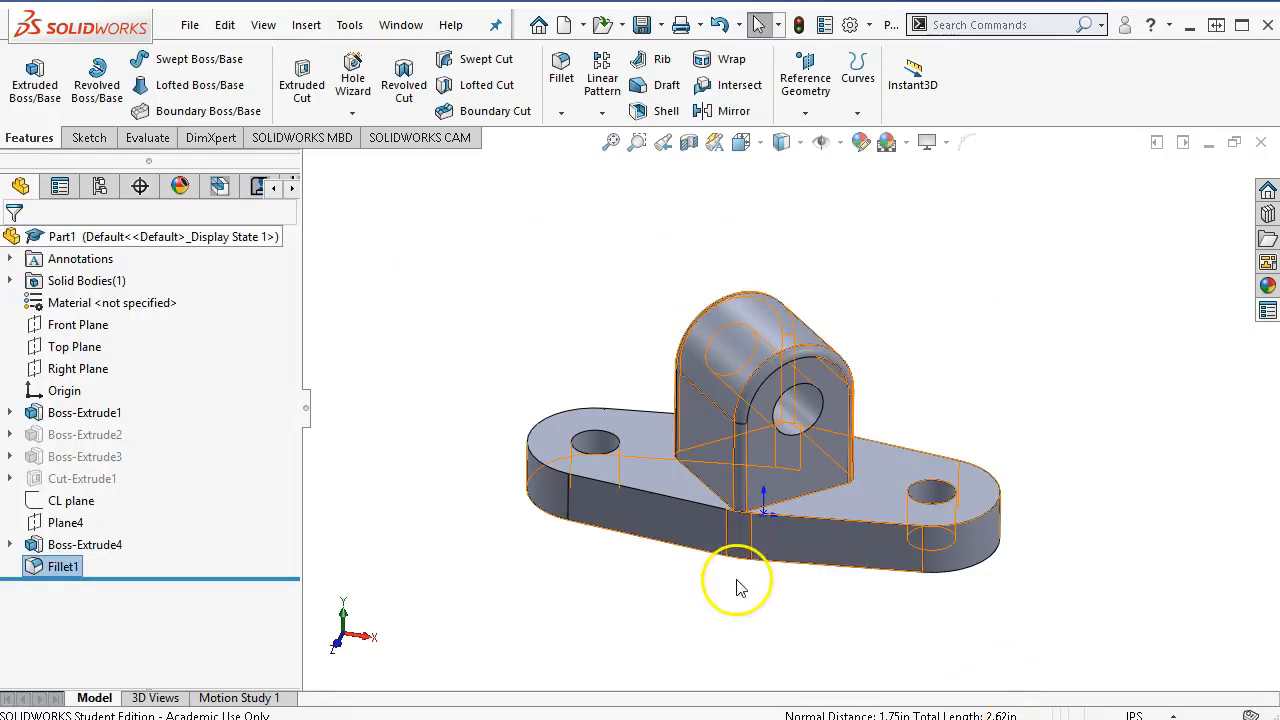
Fillet the base plate's upper outline and the upright's base edge with a 0.12 in radius, resolving the fillet error with FeatureXpert
{"action": "scroll", "coordinate": [748, 512], "scroll_direction": "down", "scroll_amount": 2}
{"action": "scroll", "coordinate": [748, 512], "scroll_direction": "down", "scroll_amount": 3}
{"action": "middle_click_drag", "start_coordinate": [752, 509], "coordinate": [723, 517]}
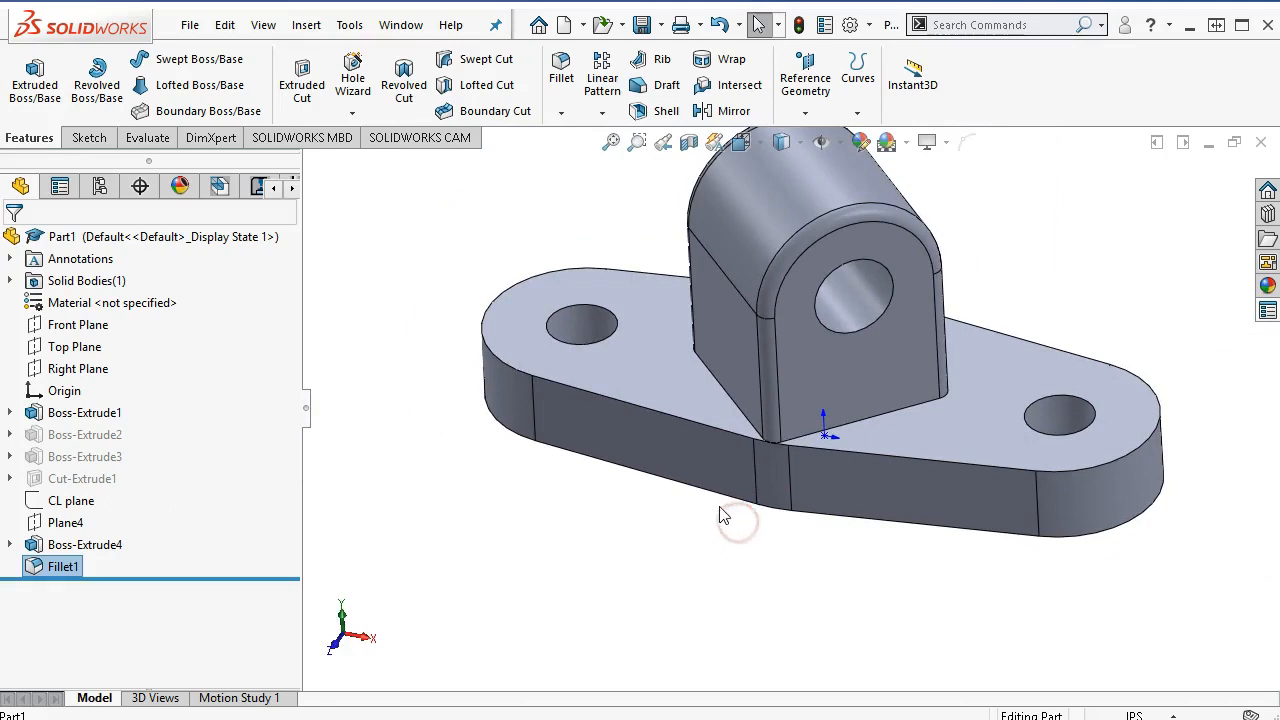
{"action": "left_click", "coordinate": [716, 436]}
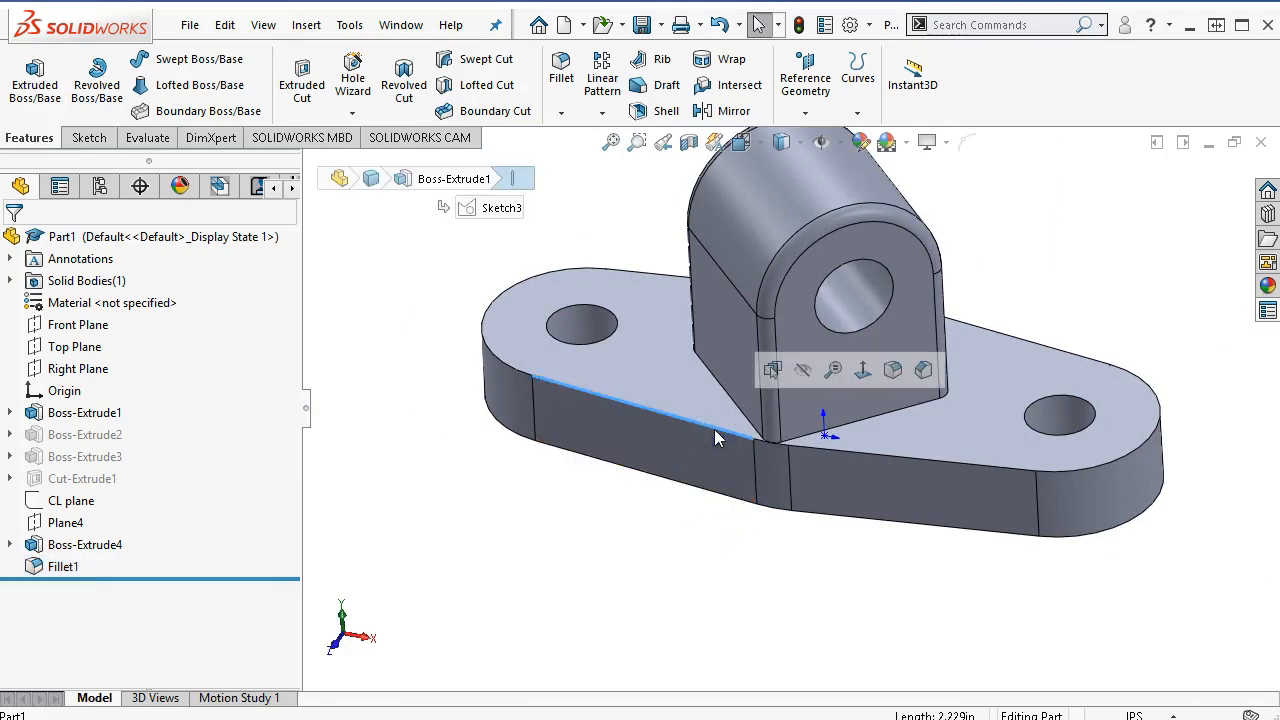
{"action": "left_click", "coordinate": [891, 369]}
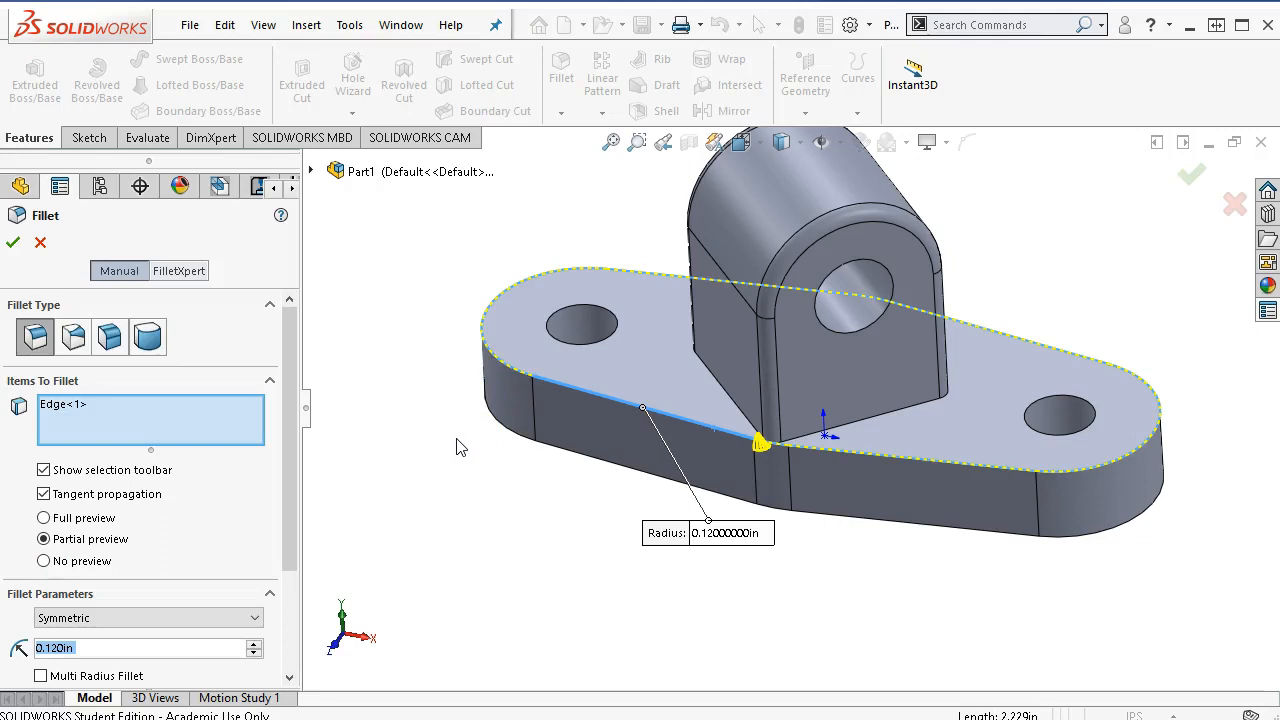
{"action": "left_click", "coordinate": [721, 389]}
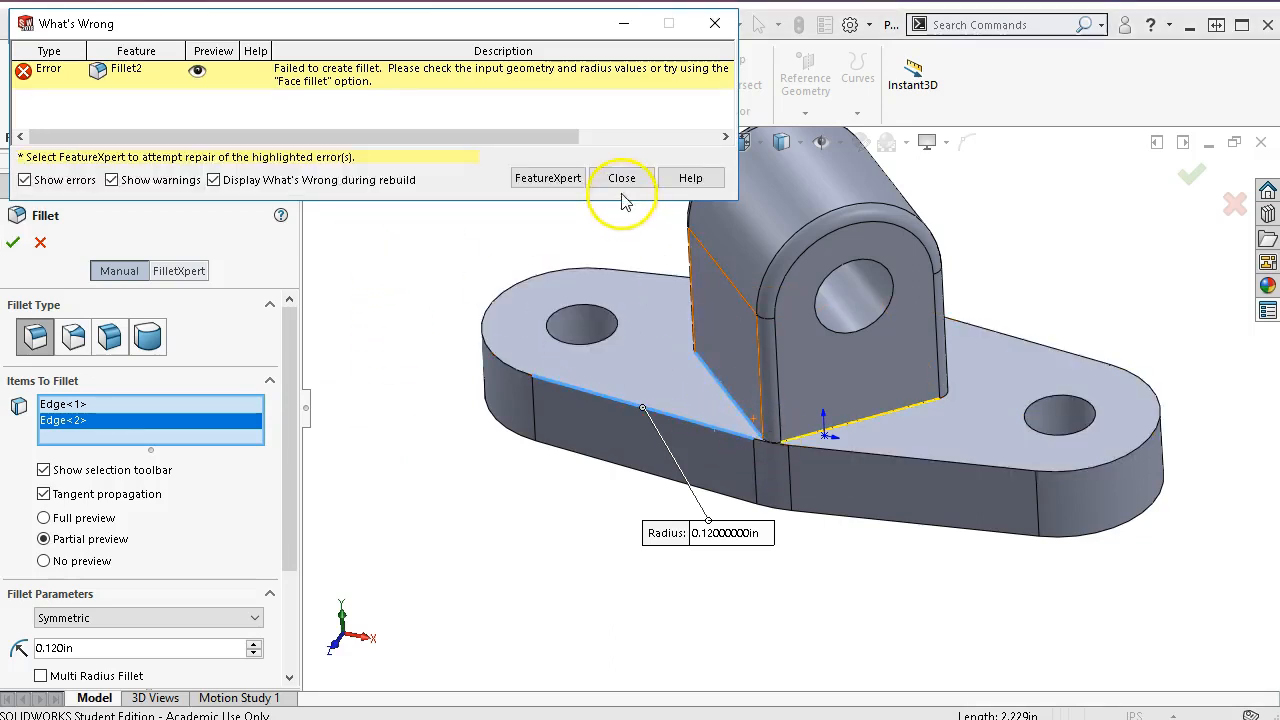
{"action": "left_click", "coordinate": [545, 178]}
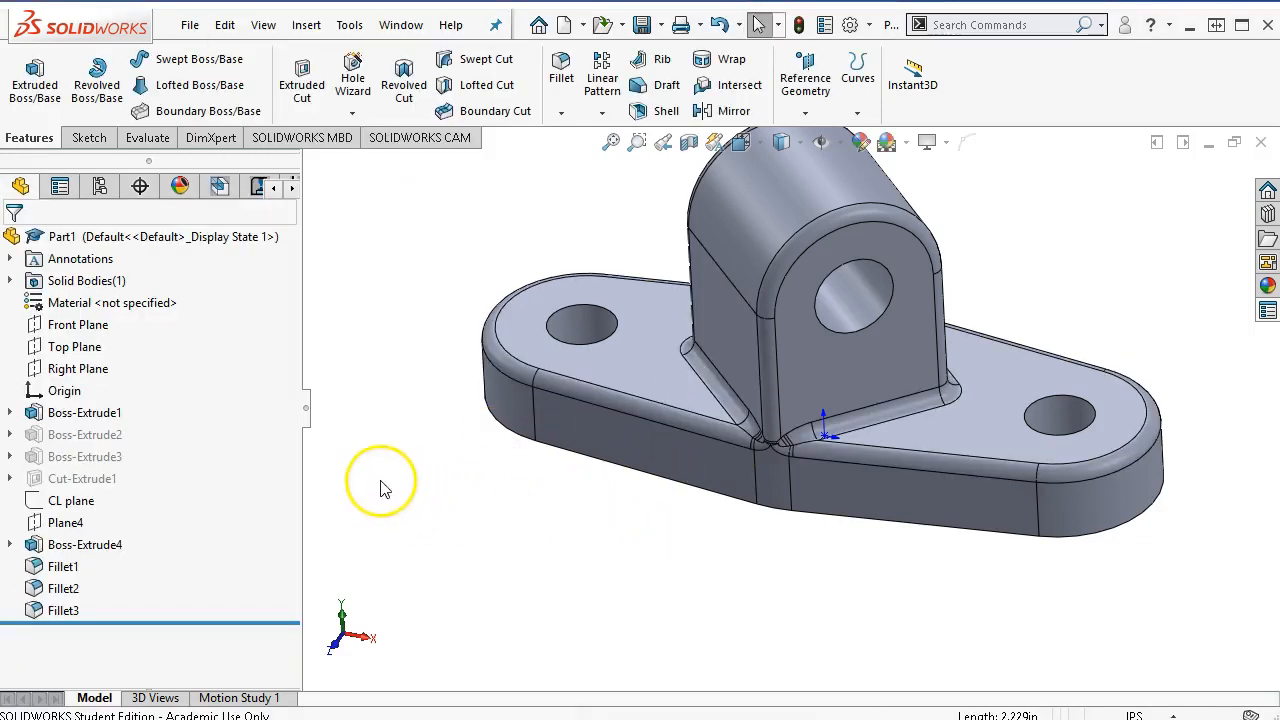
Examine which edges Fillet1, Fillet2 and Fillet3 cover and how the fillets meet at the upright's front corner
{"action": "left_click", "coordinate": [68, 570]}
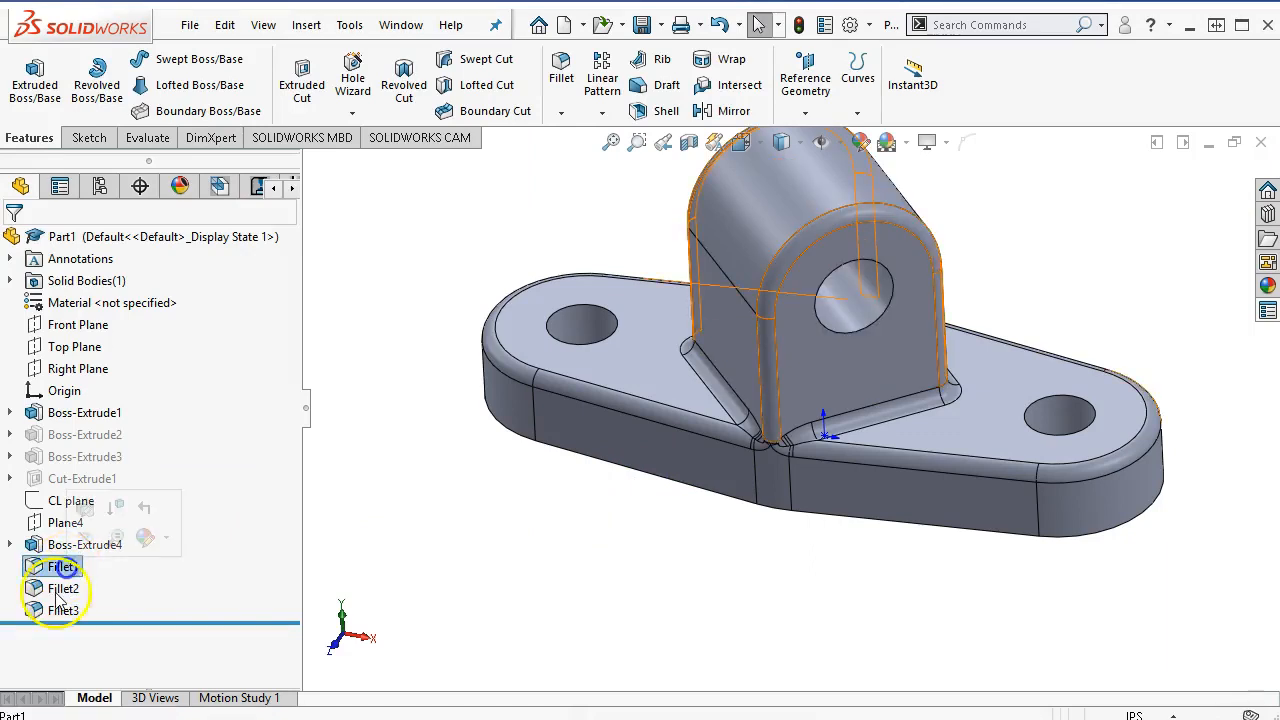
{"action": "left_click", "coordinate": [60, 592]}
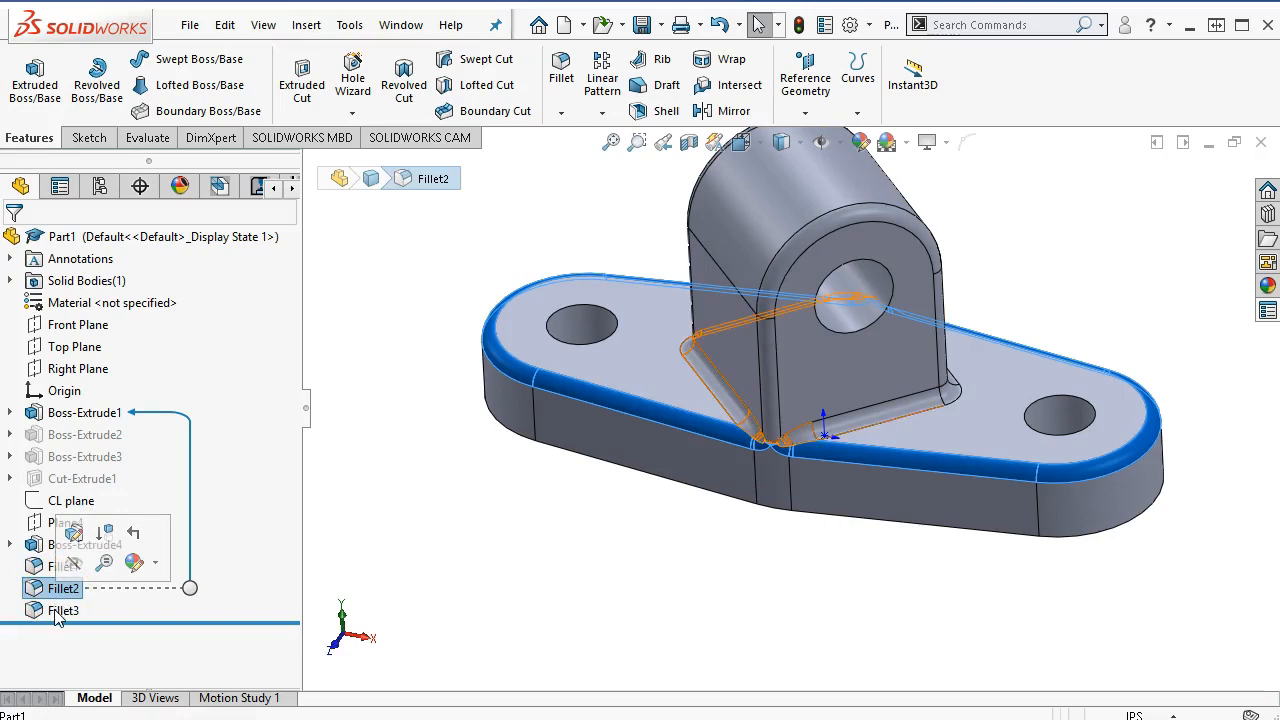
{"action": "left_click", "coordinate": [56, 610]}
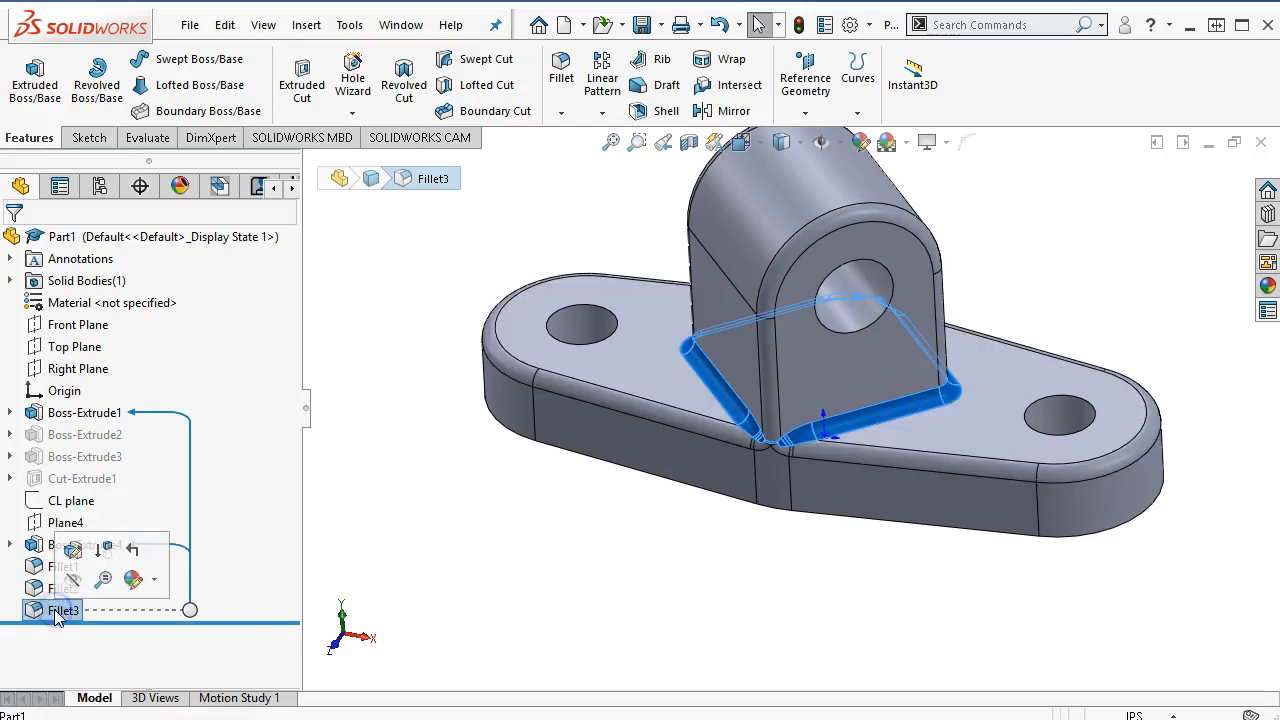
{"action": "left_click", "coordinate": [566, 608]}
{"action": "scroll", "coordinate": [752, 430], "scroll_direction": "down", "scroll_amount": 5}
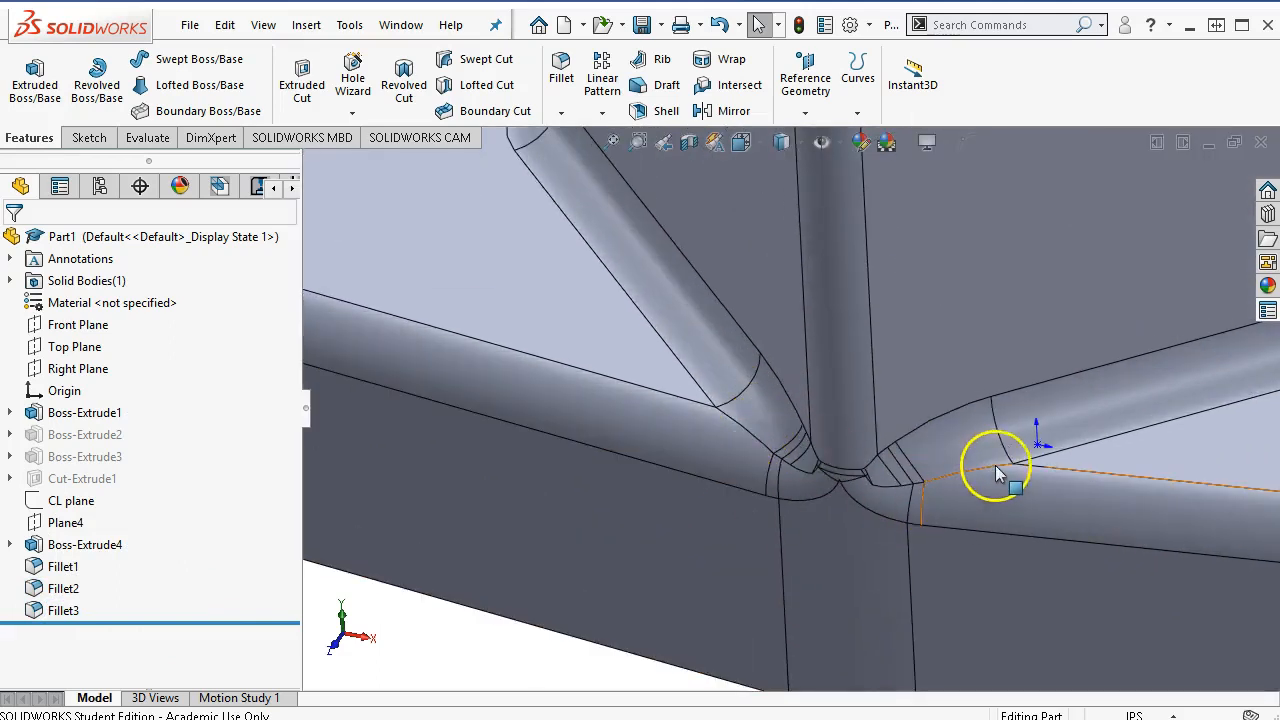
{"action": "middle_click_drag", "start_coordinate": [998, 468], "coordinate": [1009, 451]}
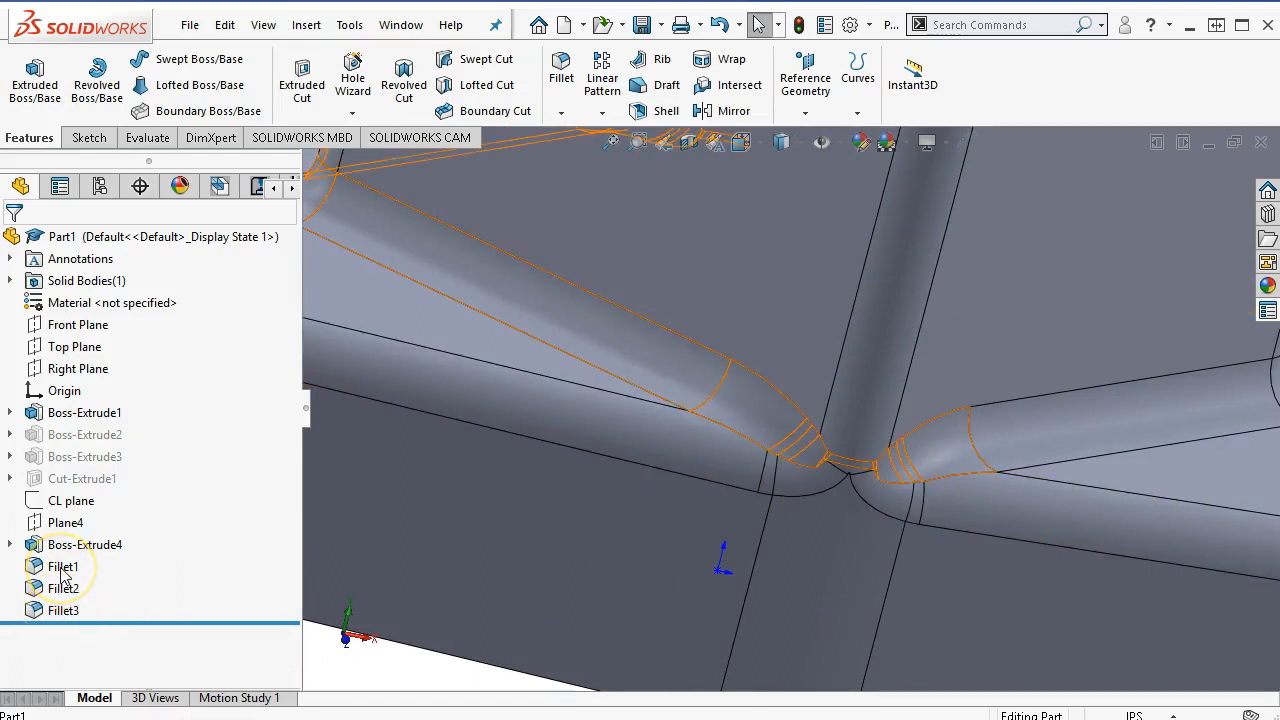
Reorder the features so that Fillet3 around the upright's base comes before Fillet2 on the base plate's edge
{"action": "left_click", "coordinate": [44, 609]}
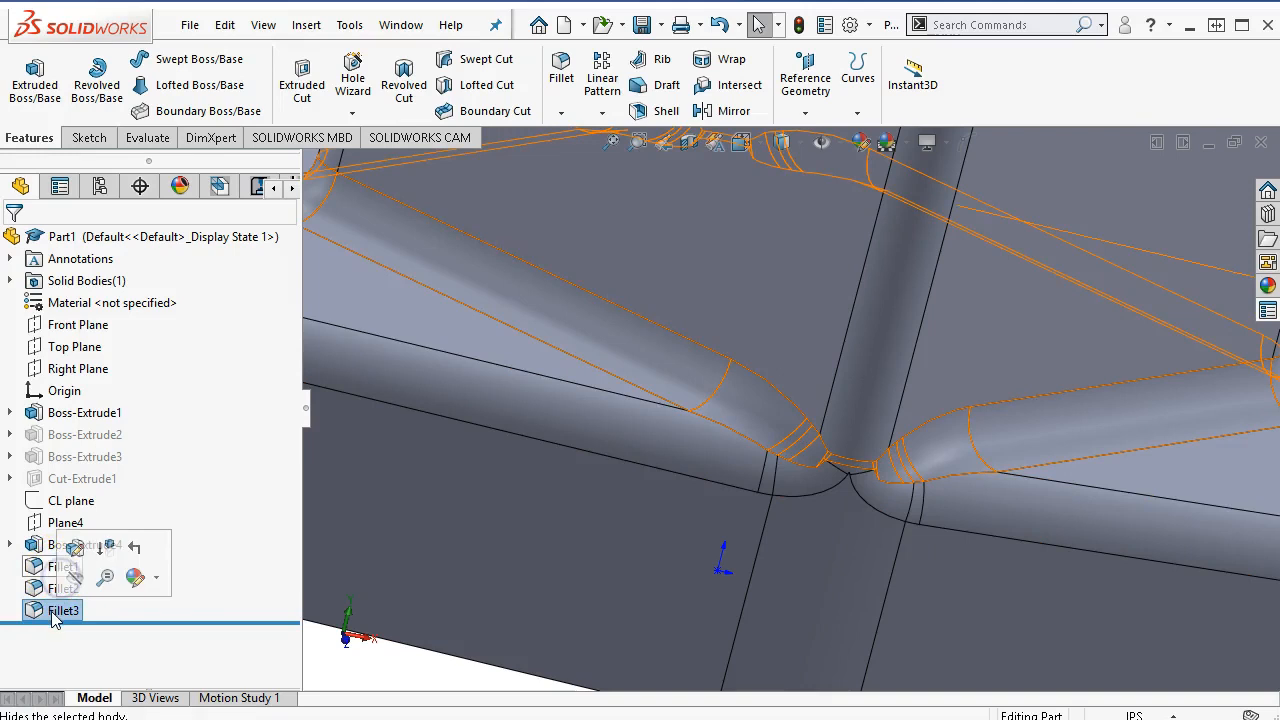
{"action": "left_click_drag", "start_coordinate": [44, 617], "coordinate": [48, 564]}
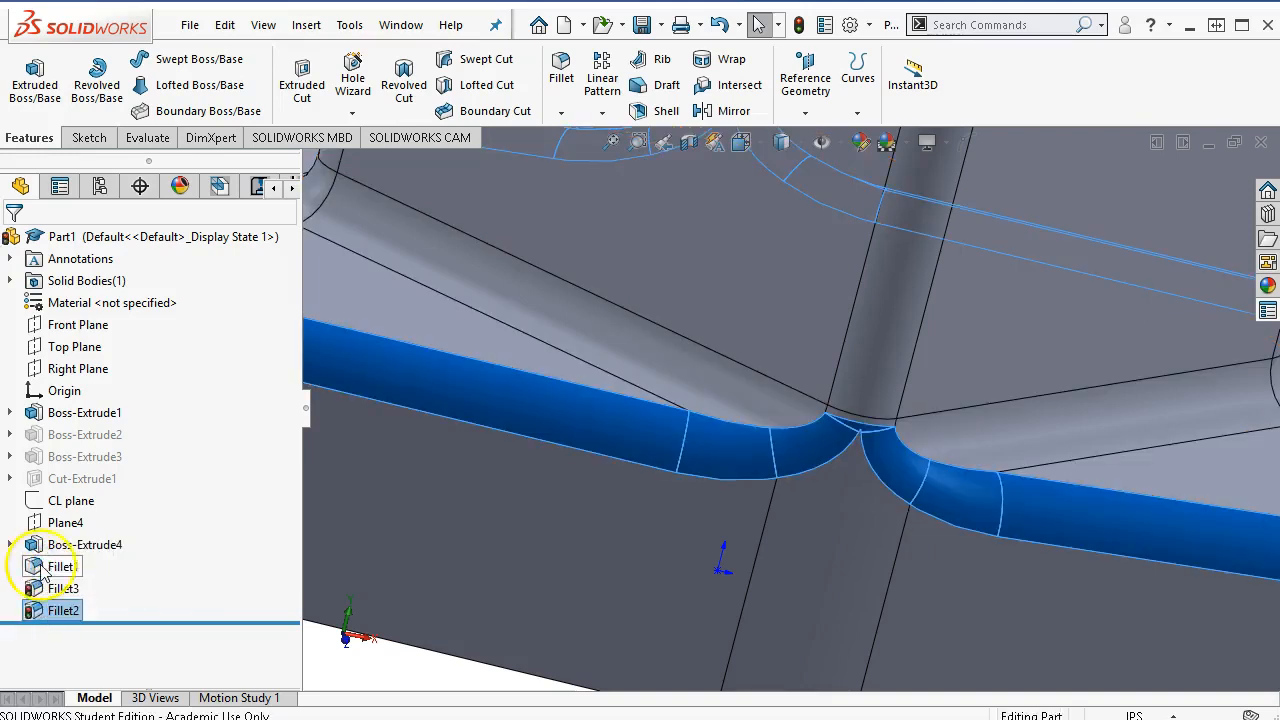
{"action": "left_click", "coordinate": [450, 660]}
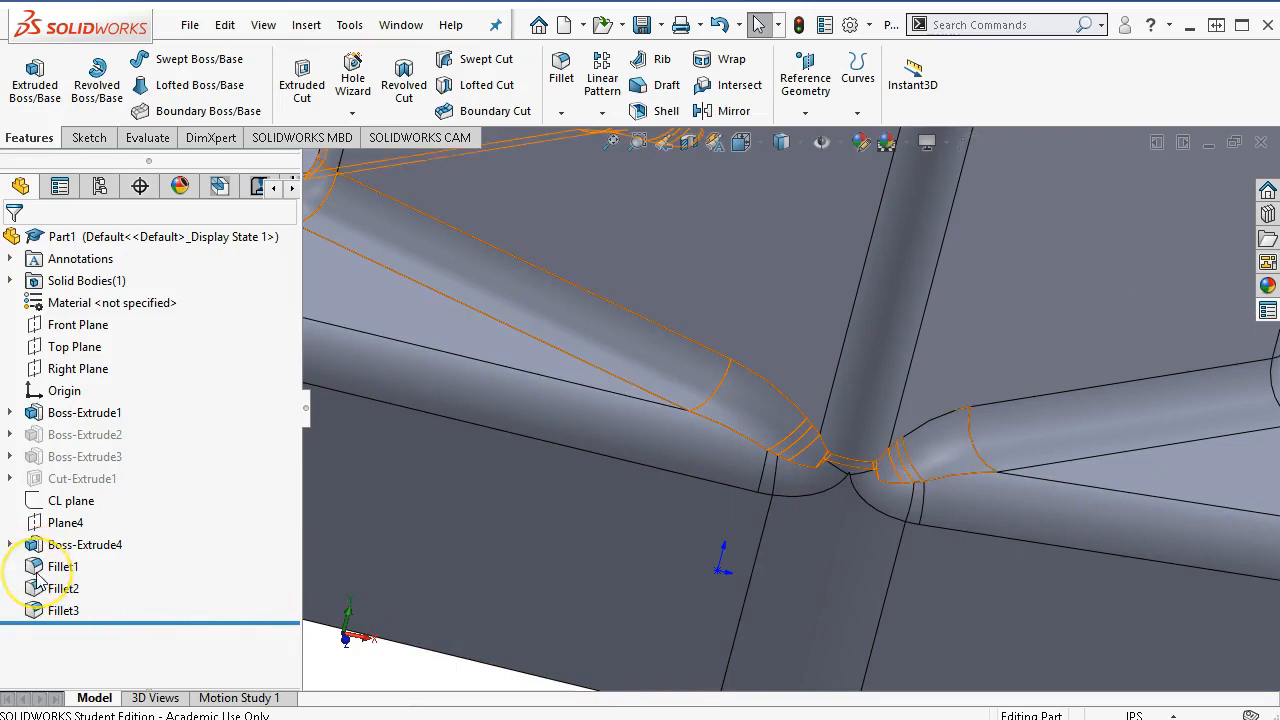
{"action": "left_click_drag", "start_coordinate": [55, 610], "coordinate": [57, 570]}
{"action": "left_click", "coordinate": [377, 674]}
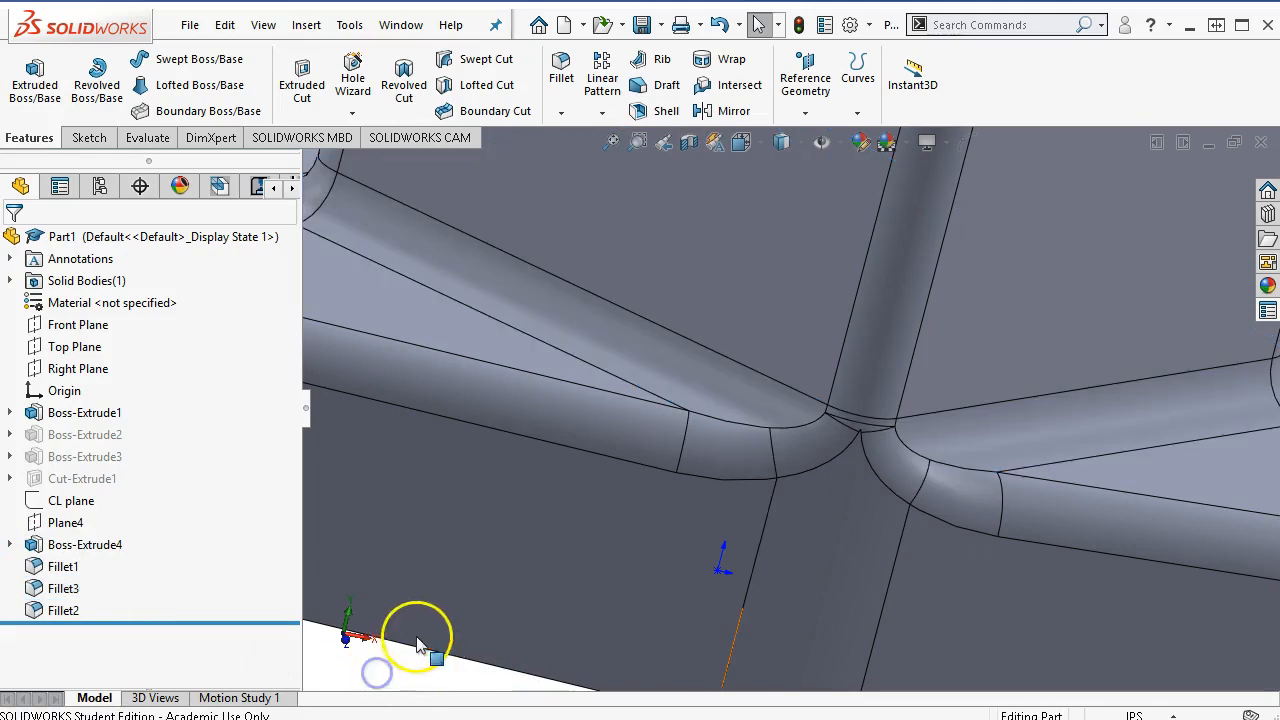
Inspect the fillet junction at the upright's front corner and show the whole part in isometric view
{"action": "scroll", "coordinate": [420, 627], "scroll_direction": "up", "scroll_amount": 1}
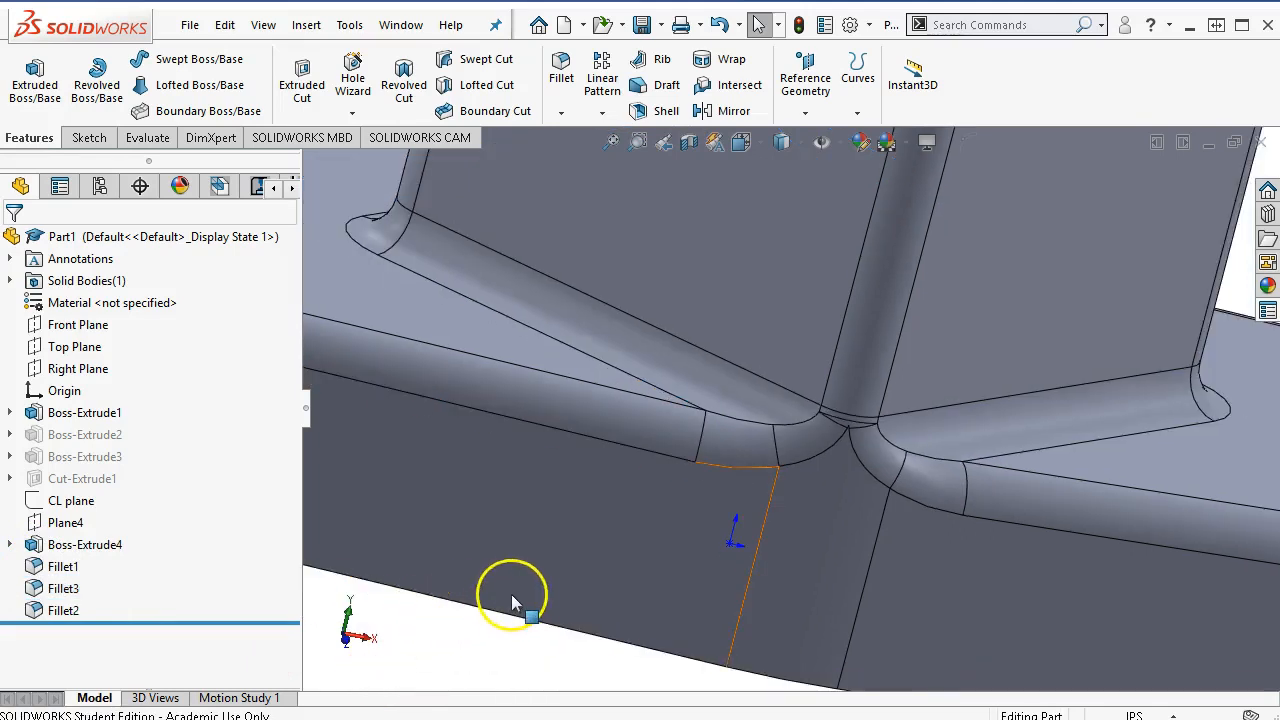
{"action": "scroll", "coordinate": [510, 615], "scroll_direction": "up", "scroll_amount": 1}
{"action": "scroll", "coordinate": [500, 630], "scroll_direction": "up", "scroll_amount": 5}
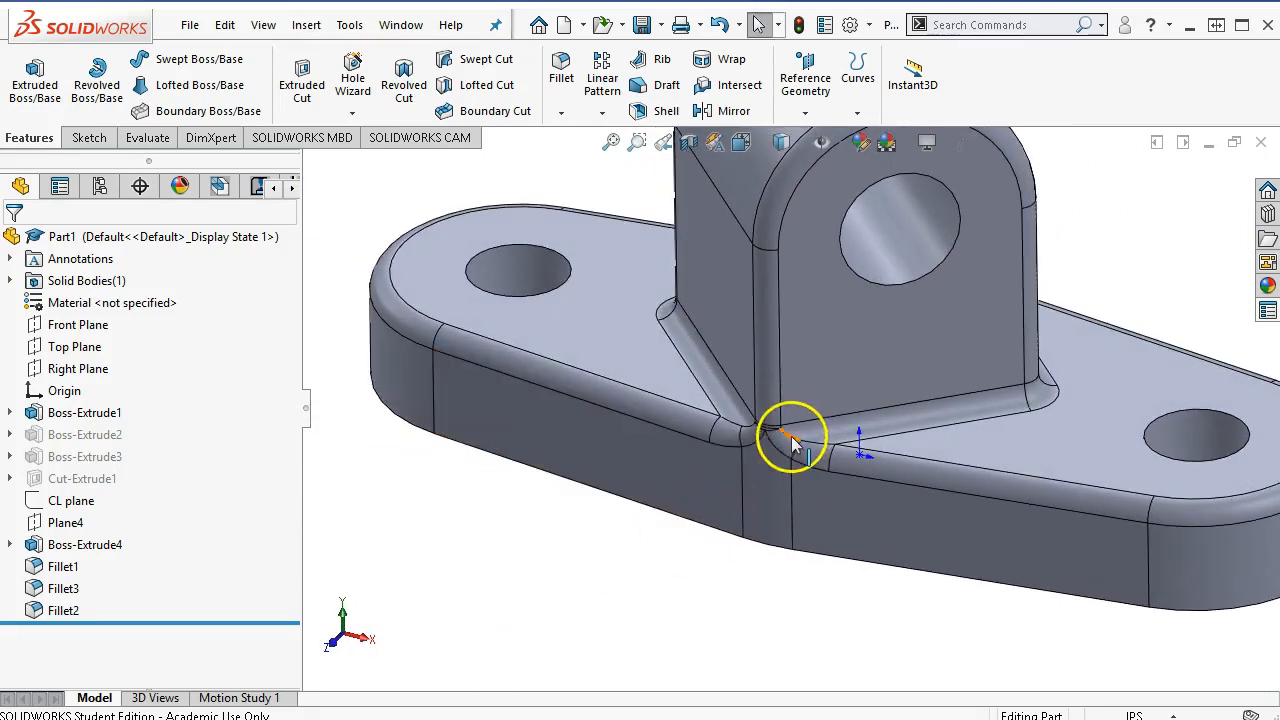
{"action": "left_click", "coordinate": [748, 493]}
{"action": "scroll", "coordinate": [745, 495], "scroll_direction": "up", "scroll_amount": 5}
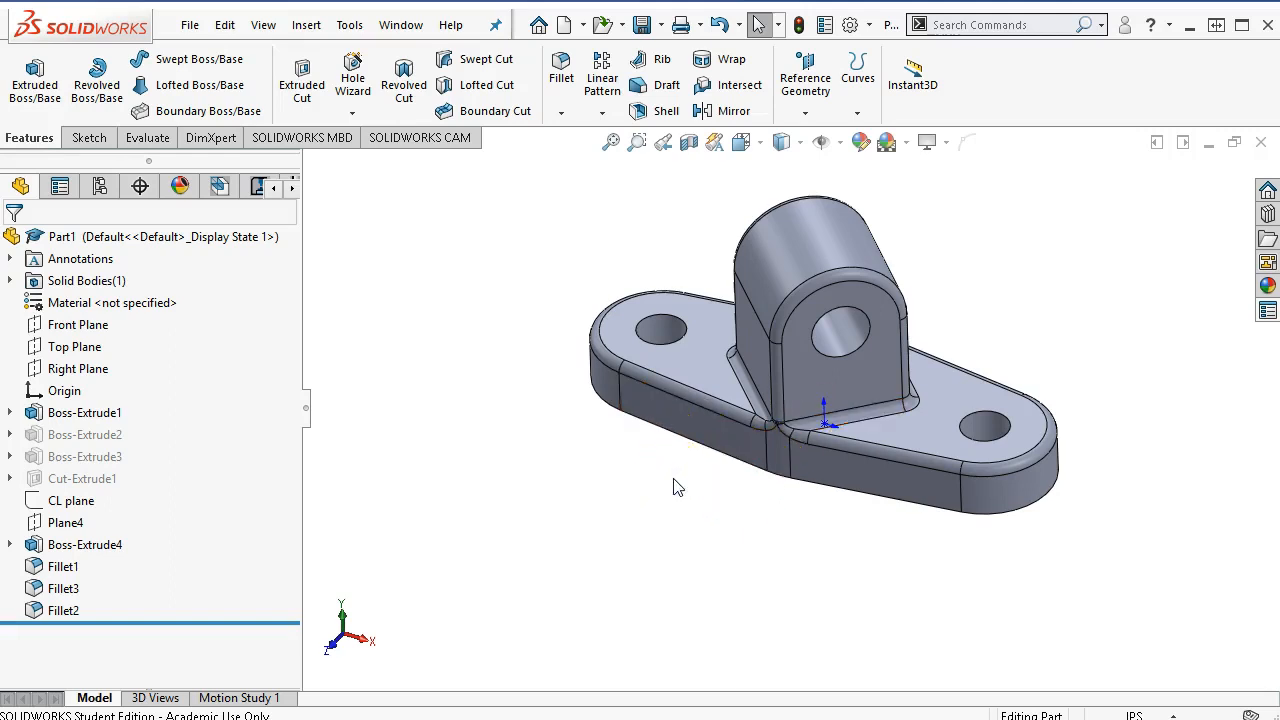
{"action": "key", "text": "ctrl+7"}
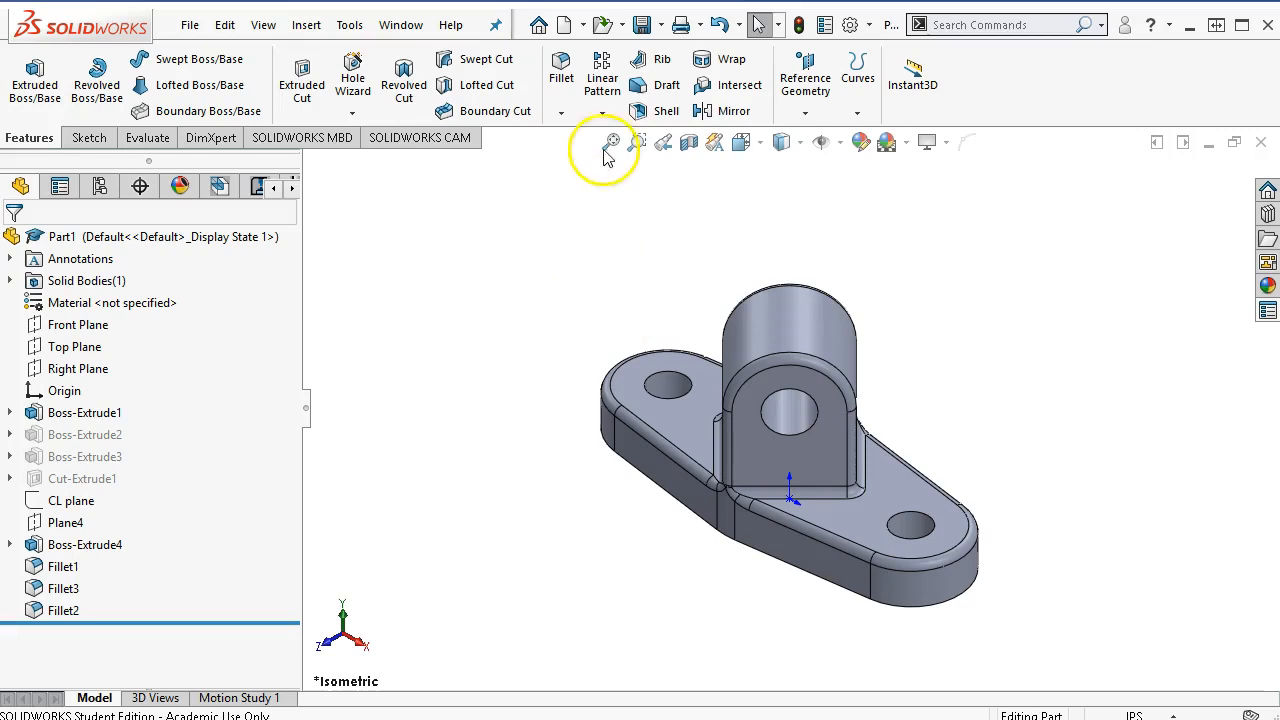
Start saving the part and create a folder named Assign6 inside OneDrive's 2018F SW assignments folder
{"action": "left_click", "coordinate": [646, 20]}
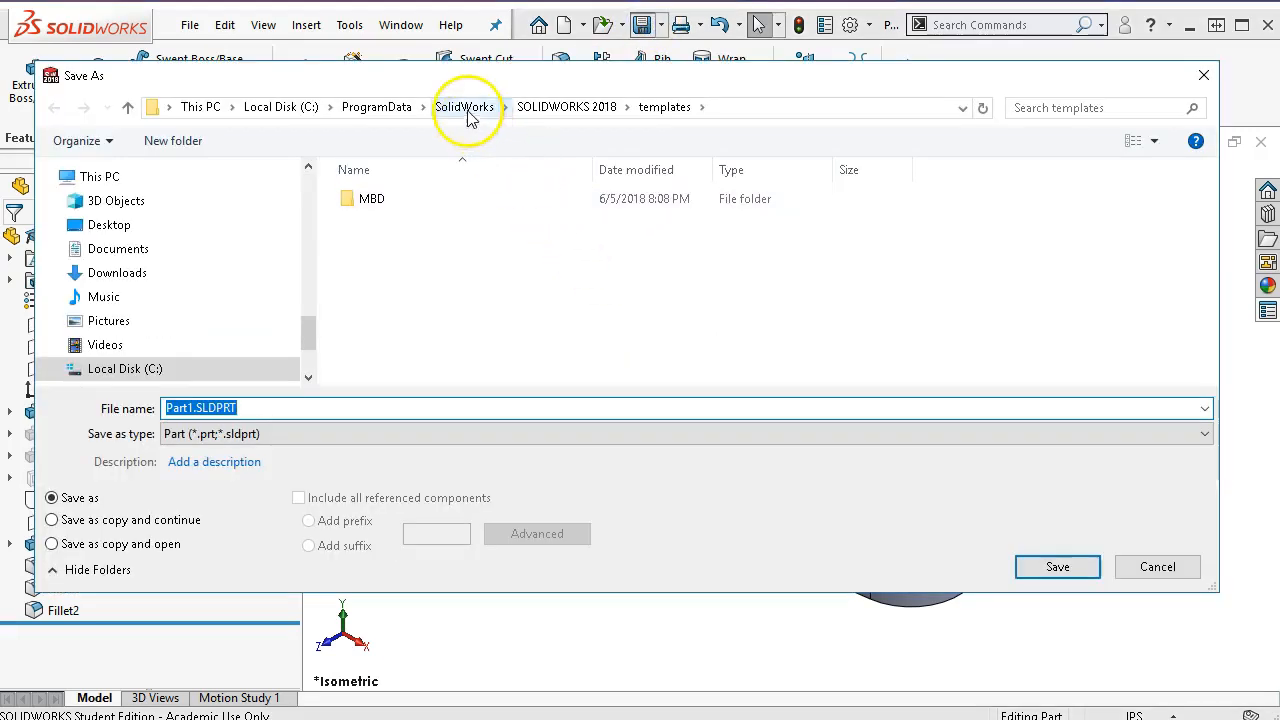
{"action": "left_click_drag", "start_coordinate": [314, 337], "coordinate": [311, 240]}
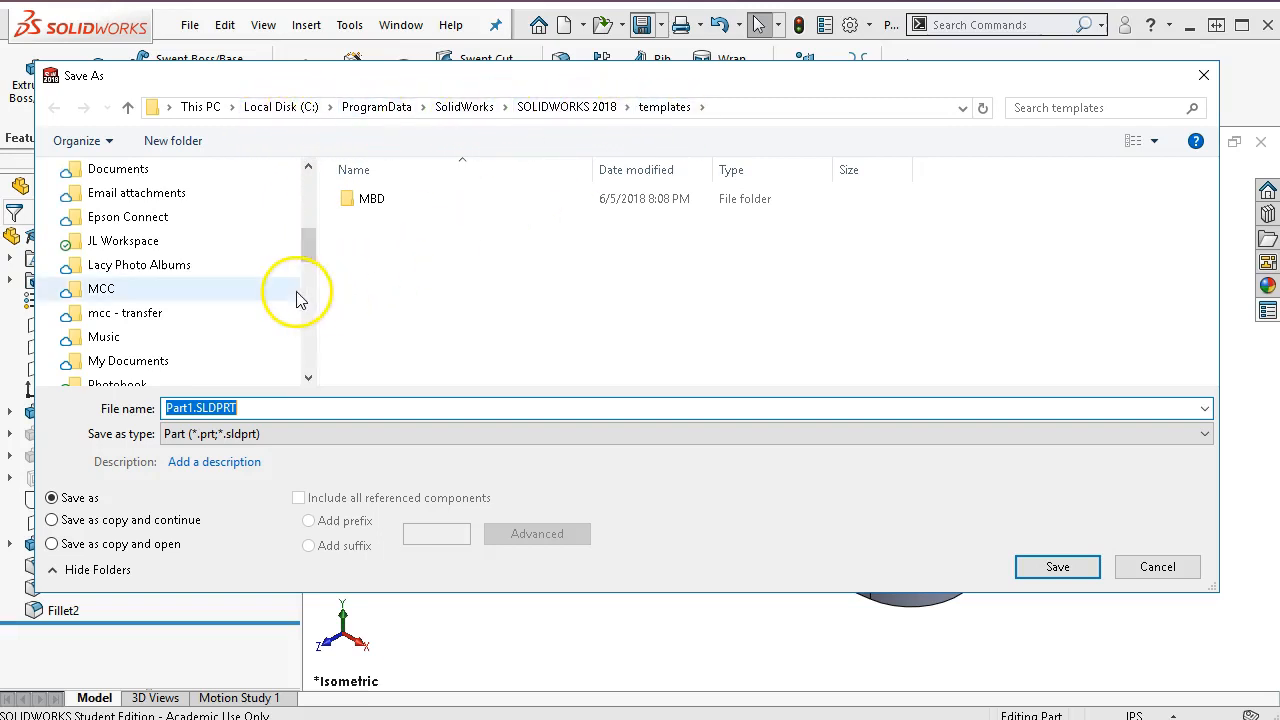
{"action": "left_click", "coordinate": [316, 214]}
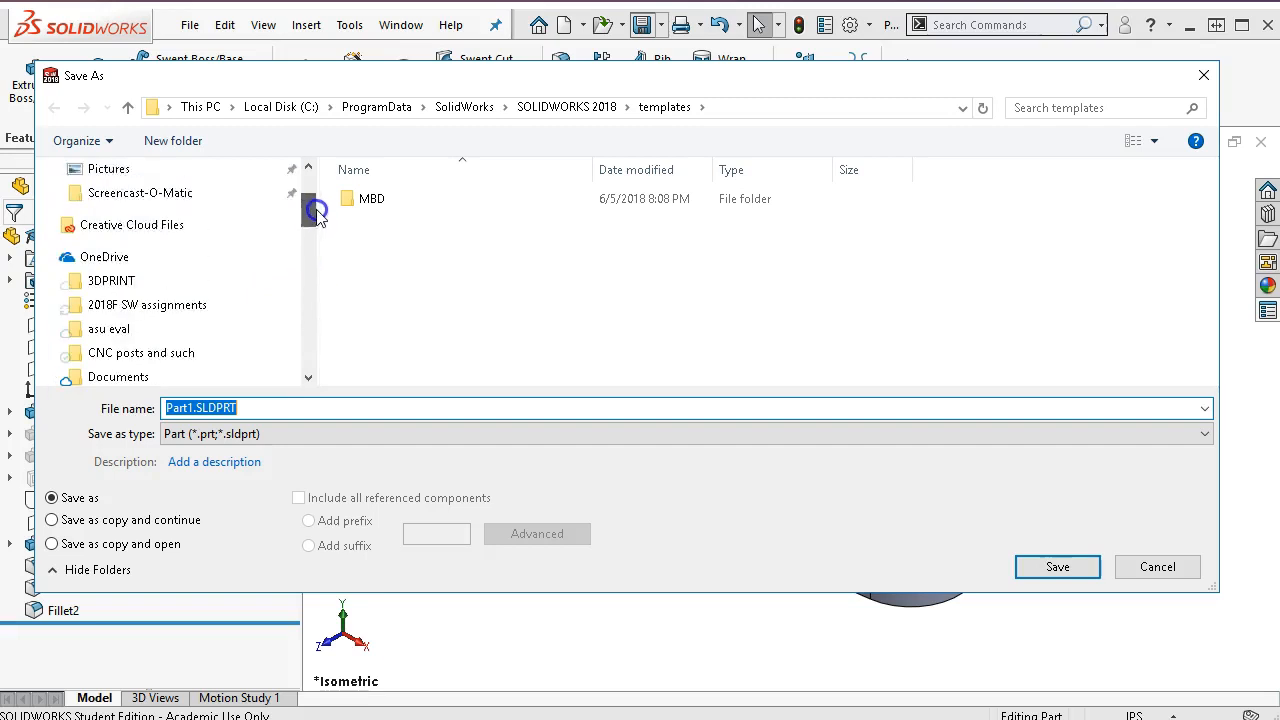
{"action": "left_click", "coordinate": [145, 315]}
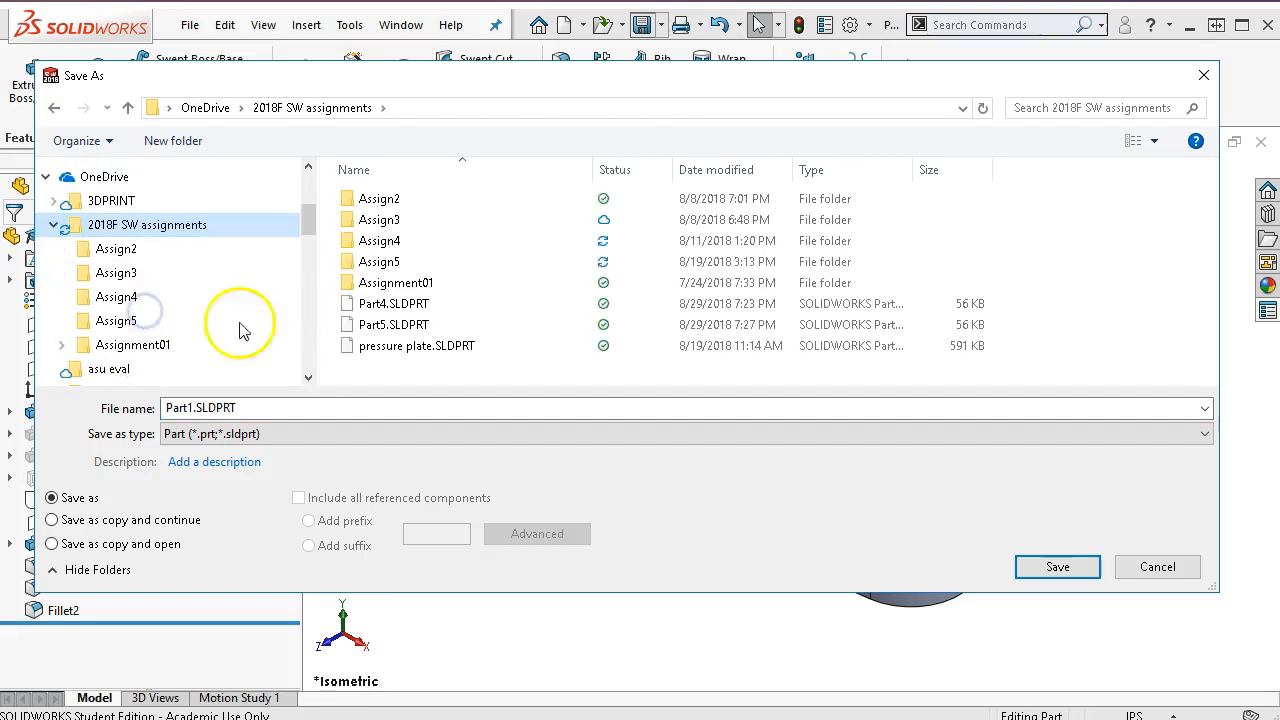
{"action": "left_click", "coordinate": [180, 142]}
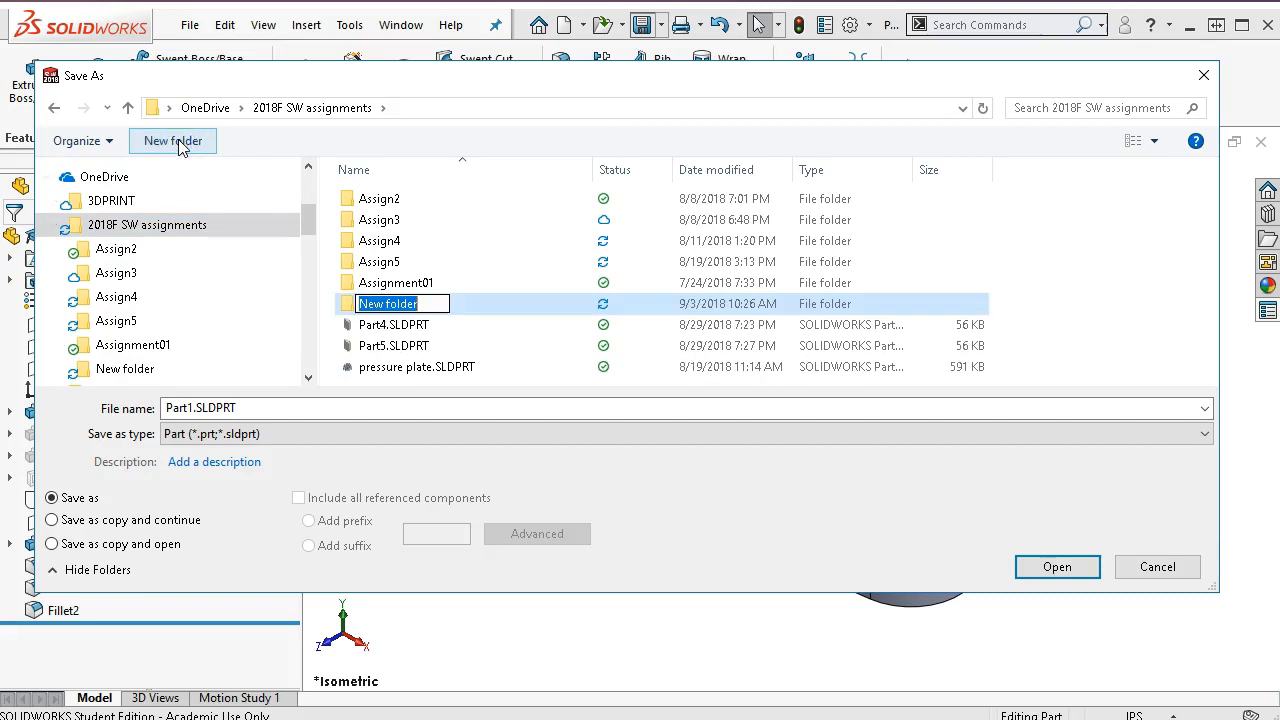
{"action": "type", "text": "A"}
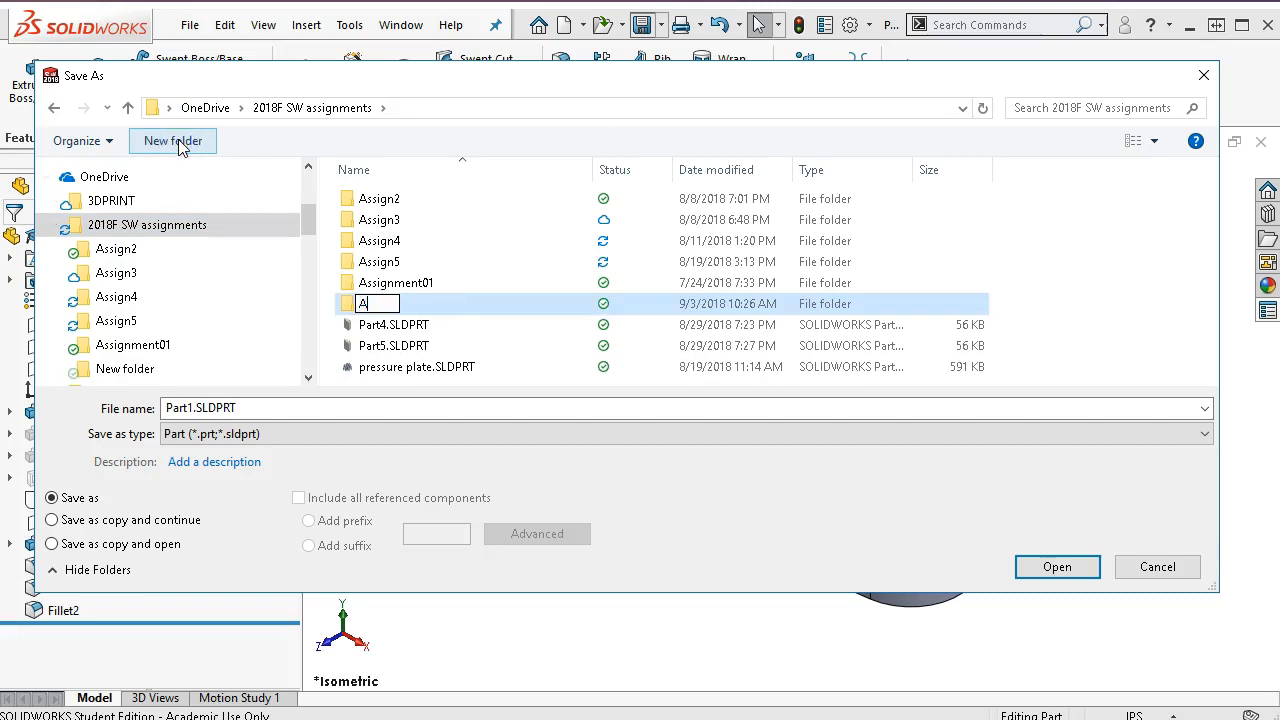
{"action": "type", "text": "ssign6"}
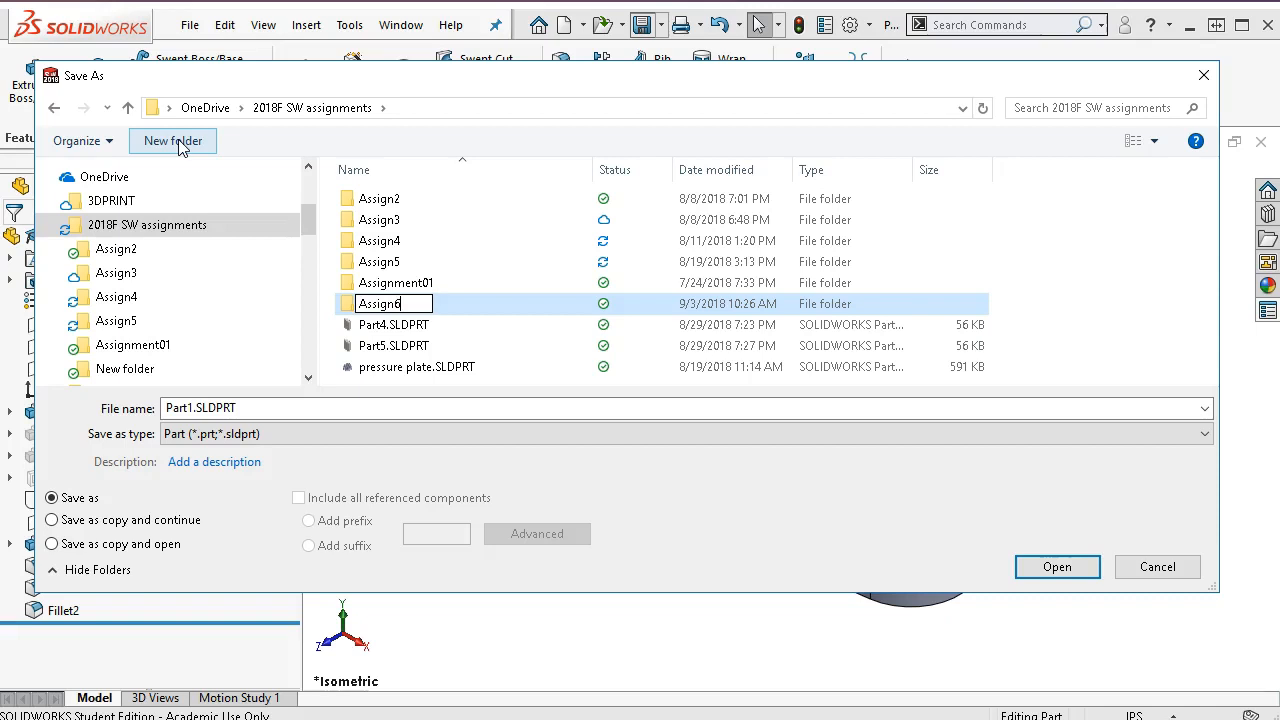
{"action": "key", "text": "Return"}
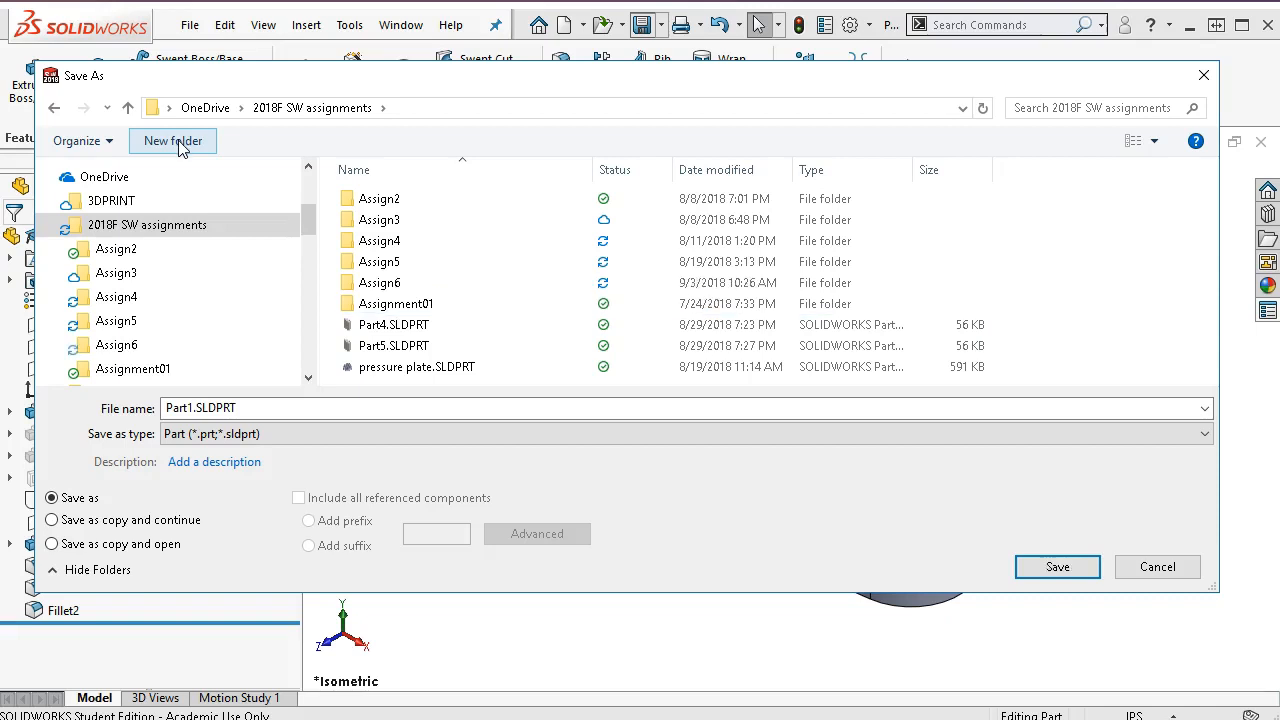
Save the part in the Assign6 folder as "8.13 Rod Guide -jl"
{"action": "double_click", "coordinate": [378, 283]}
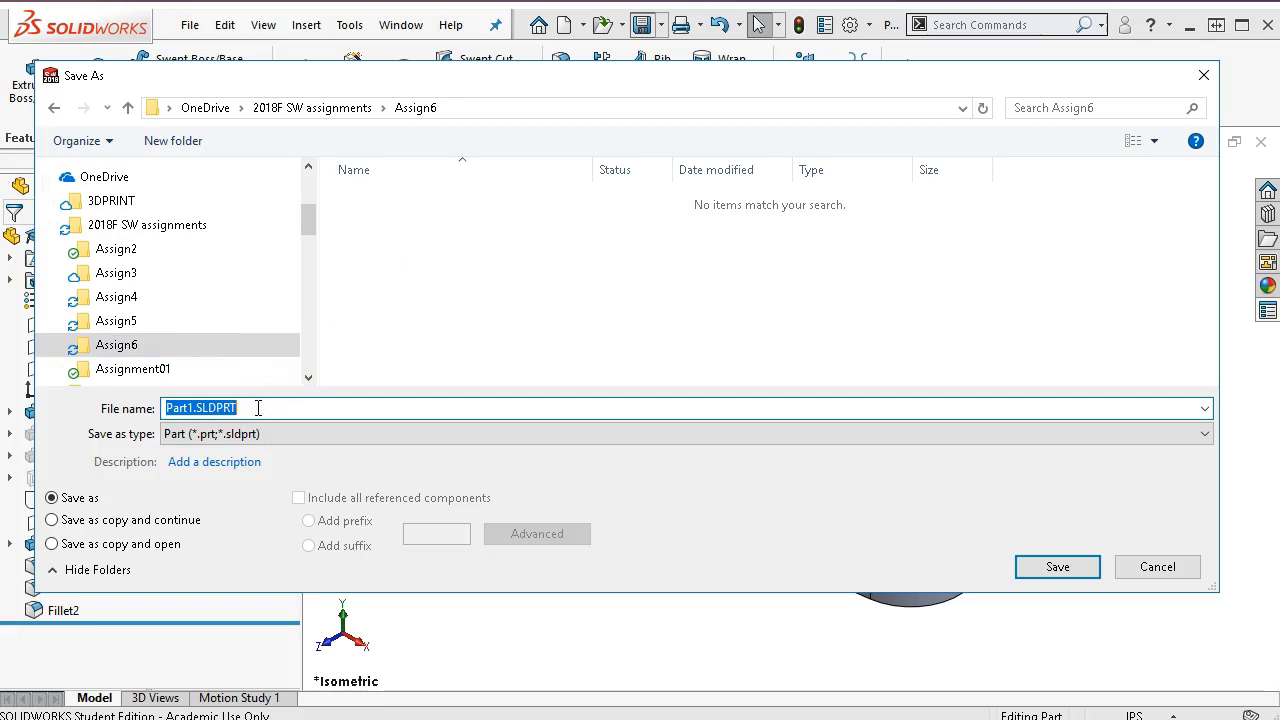
{"action": "type", "text": "8.13"}
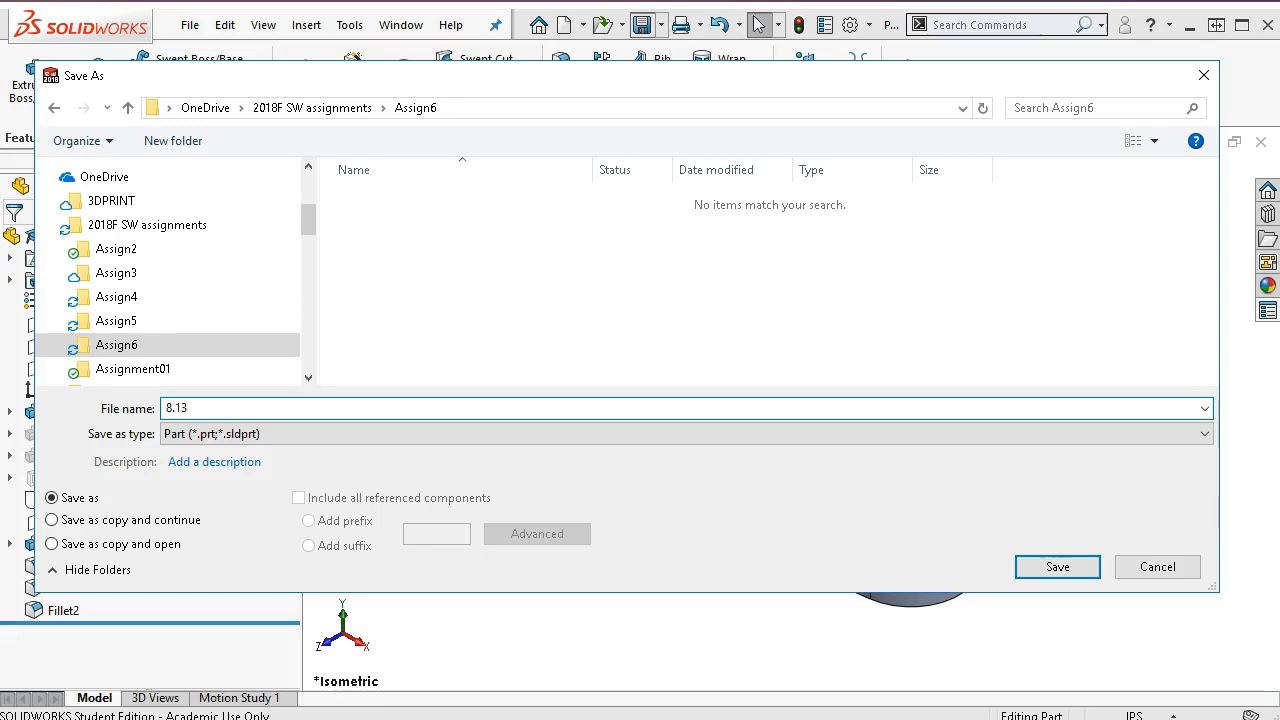
{"action": "type", "text": " Rod Guide -jl"}
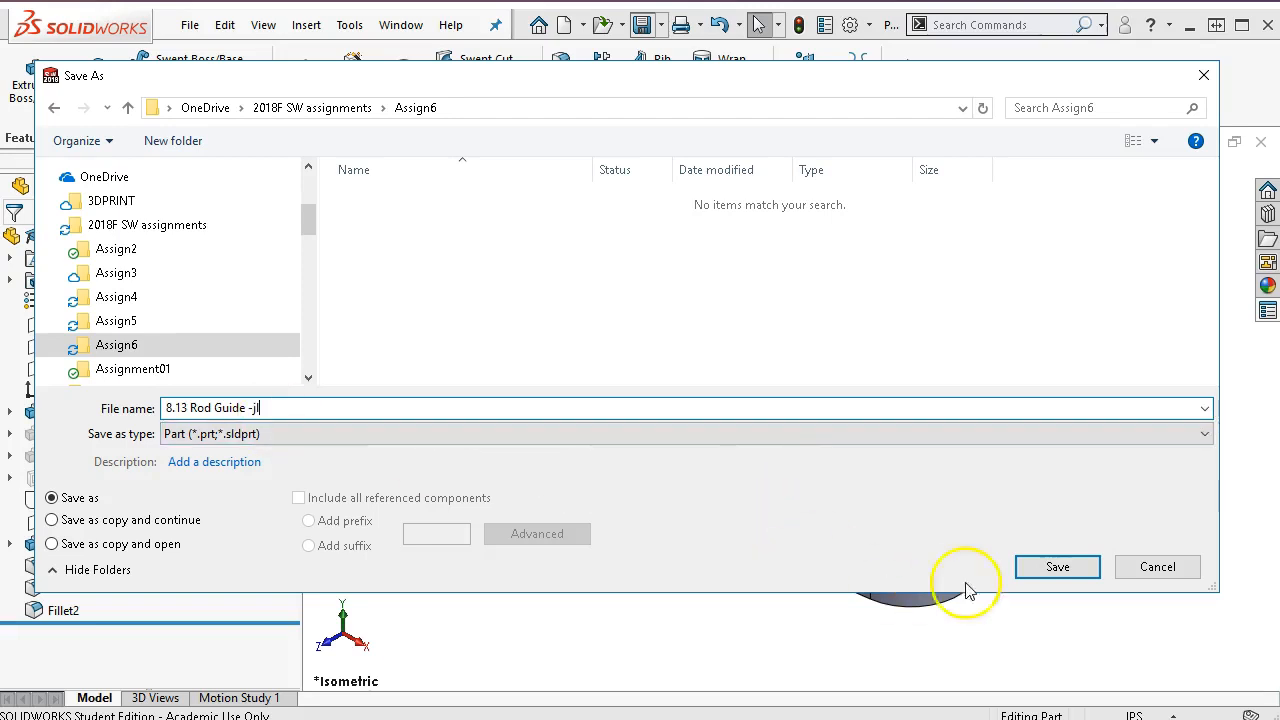
{"action": "left_click", "coordinate": [1057, 566]}
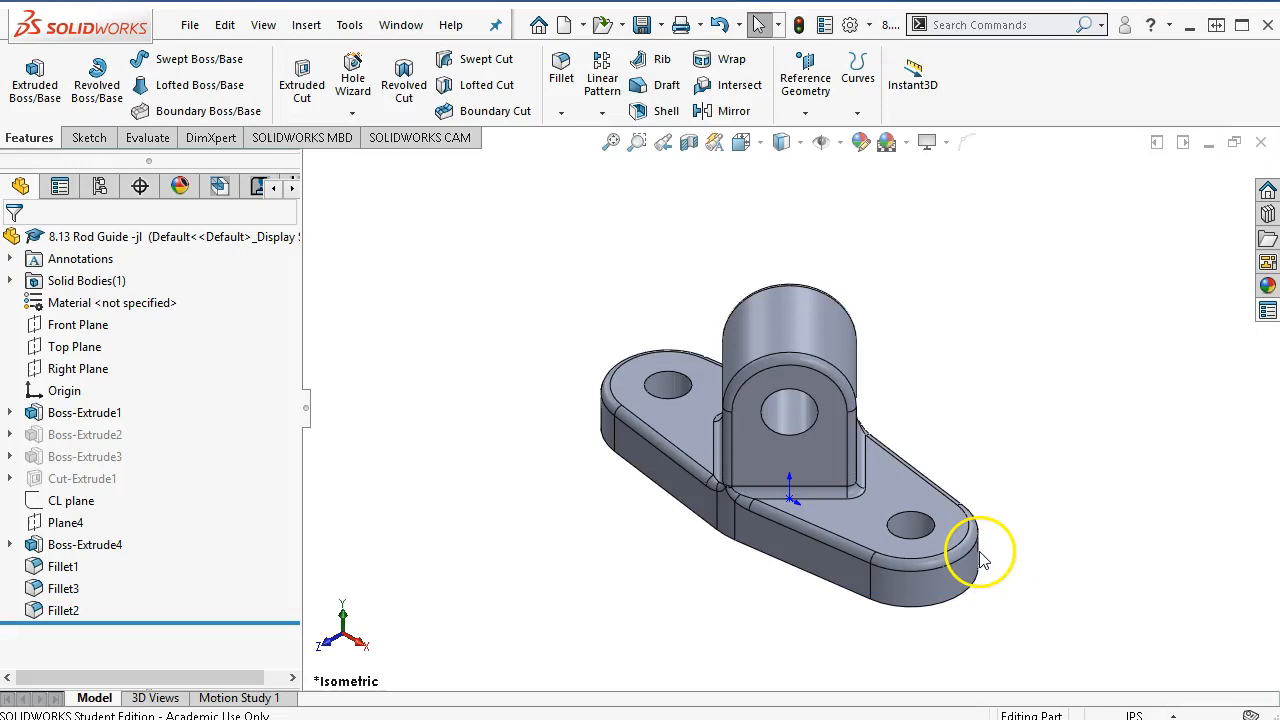